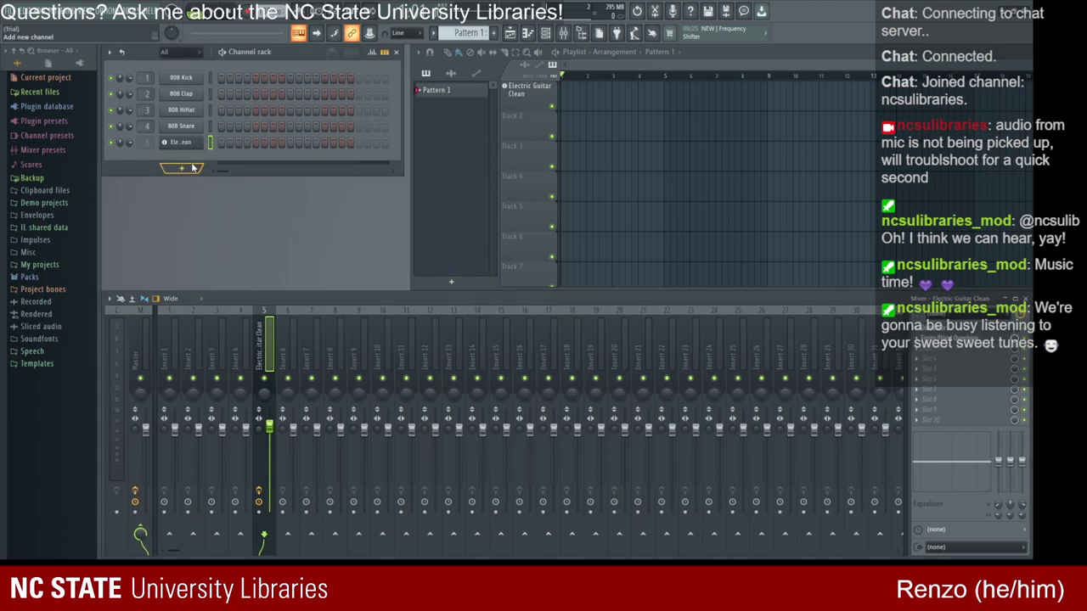
# Step: Add a FLEX instrument channel and load the Jazz Guitar preset by searching all packs for "guita"
pyautogui.click(200, 434)
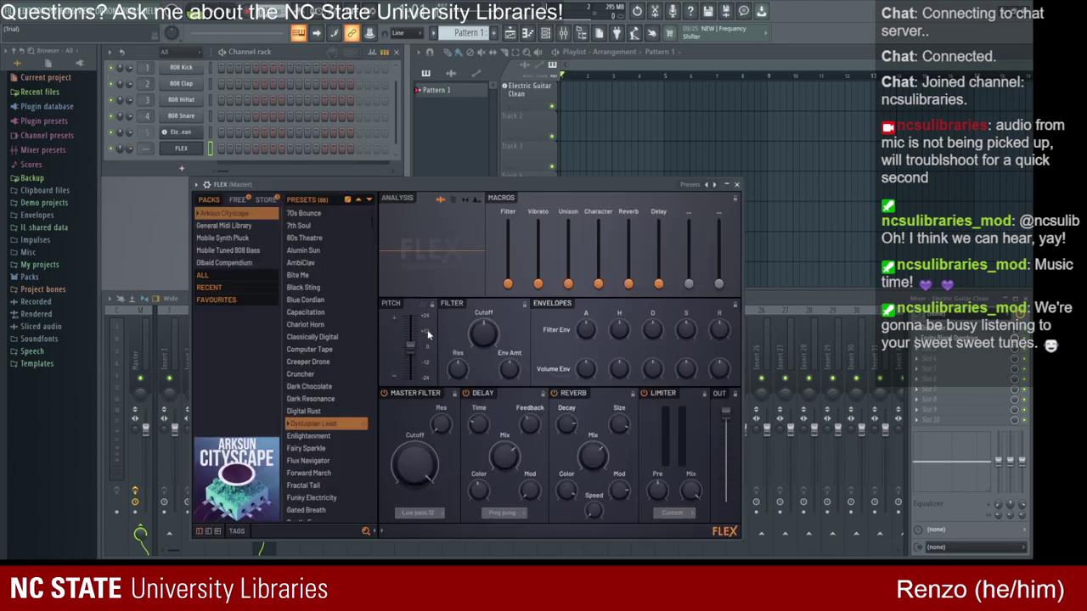
pyautogui.click(223, 275)
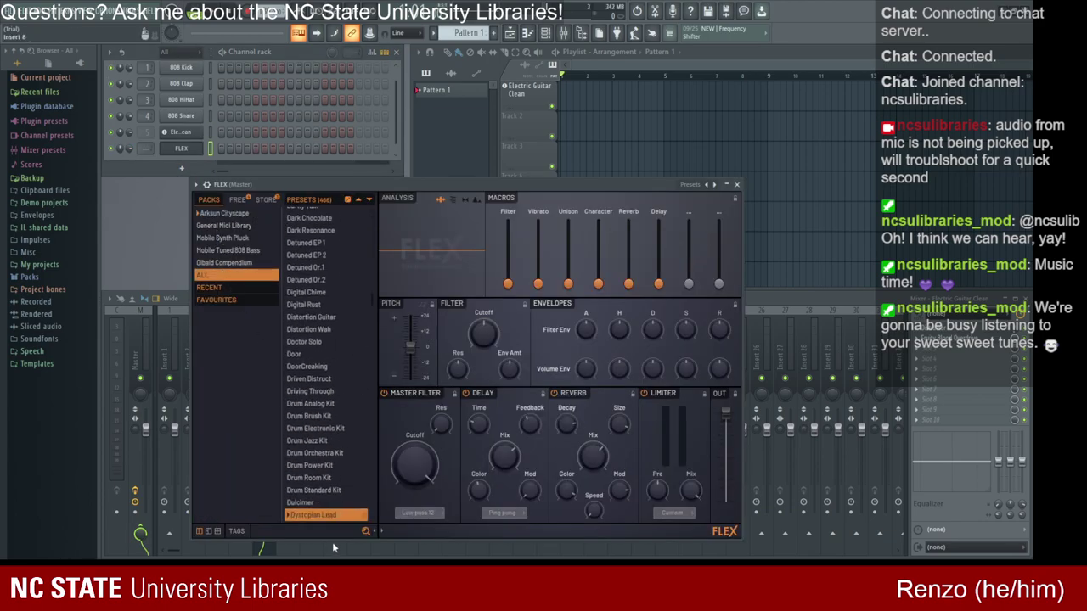
pyautogui.click(313, 523)
pyautogui.write('g')
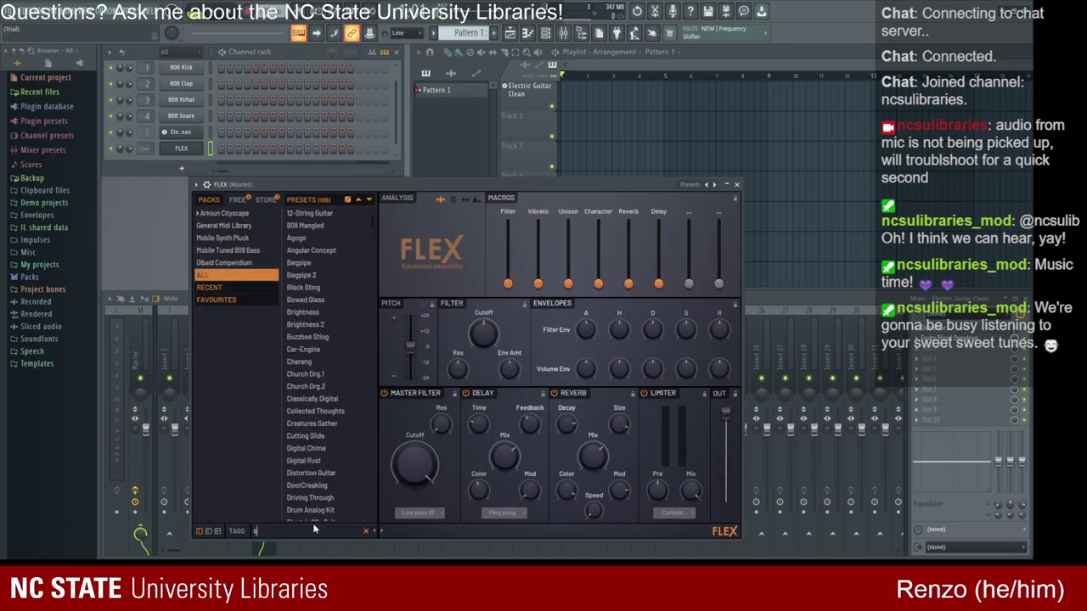
pyautogui.press('BackSpace')
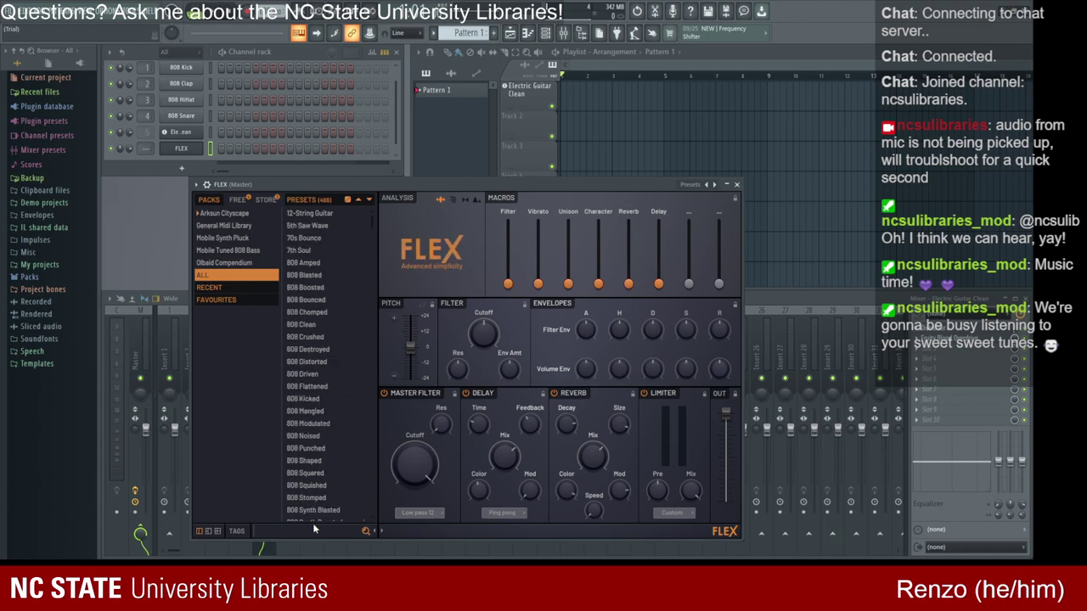
pyautogui.write('guita')
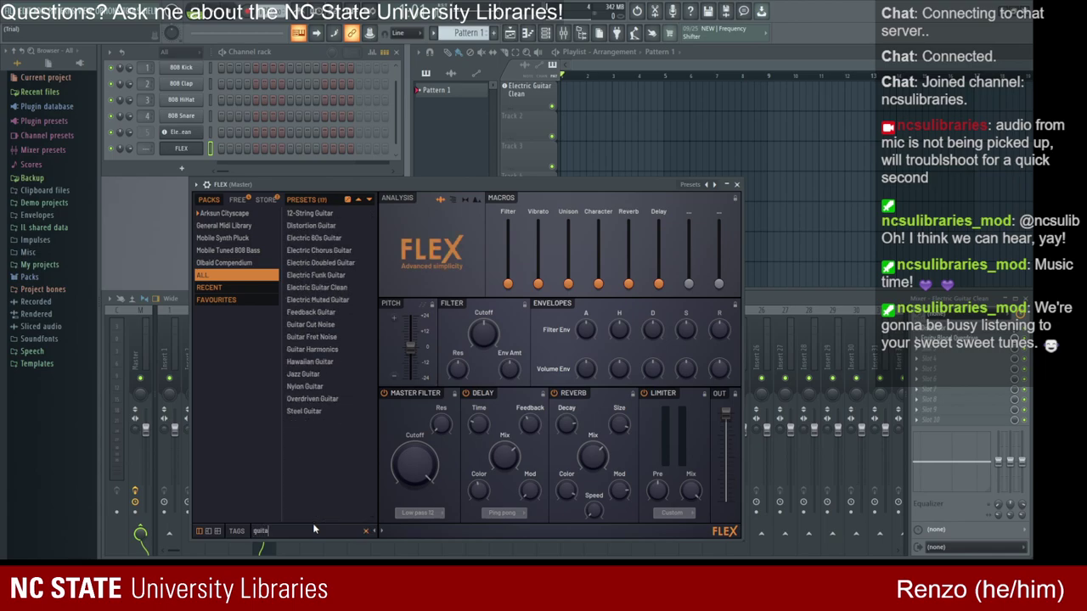
pyautogui.click(303, 376)
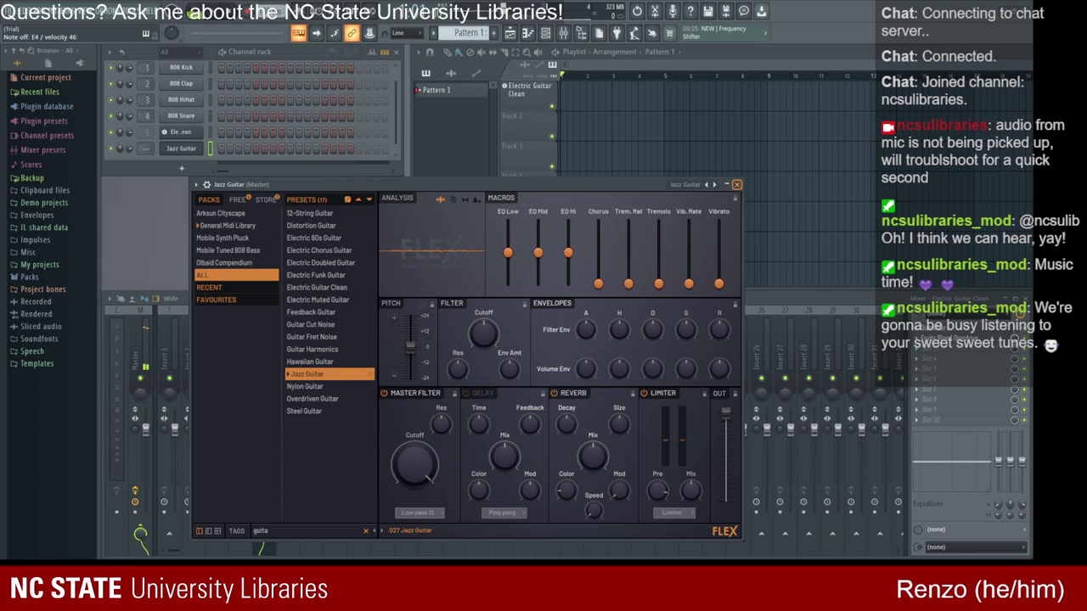
pyautogui.press('Escape')
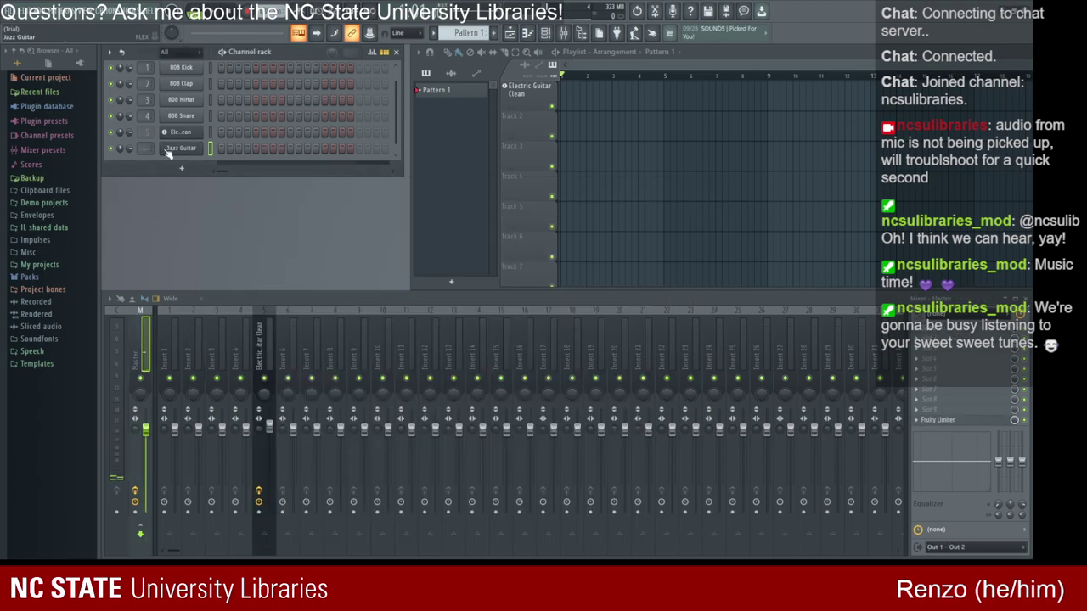
# Step: Route the Jazz Guitar channel to mixer track 6 and set the pre amp of its Fruity Blood Overdrive to about 0.45
pyautogui.hotkey('ctrl', 'l')
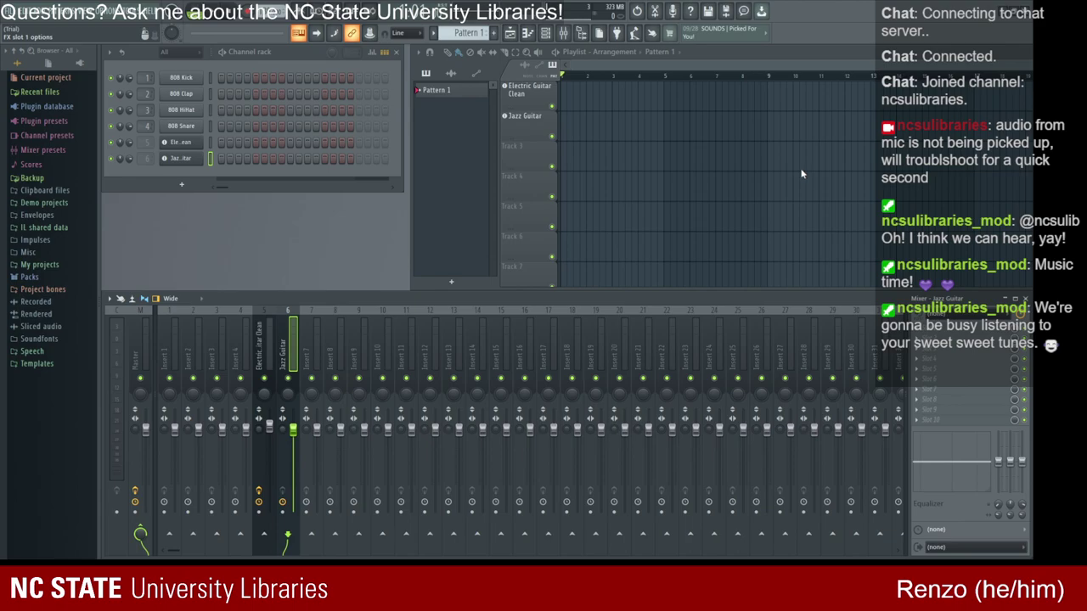
pyautogui.click(951, 328)
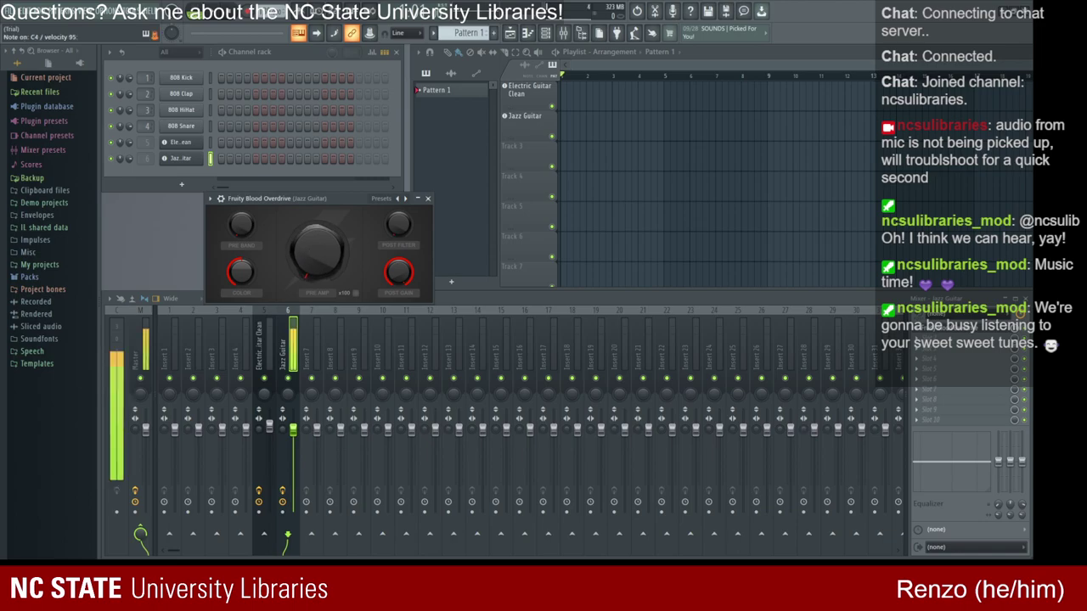
pyautogui.moveTo(316, 248); pyautogui.dragTo(316, 211)
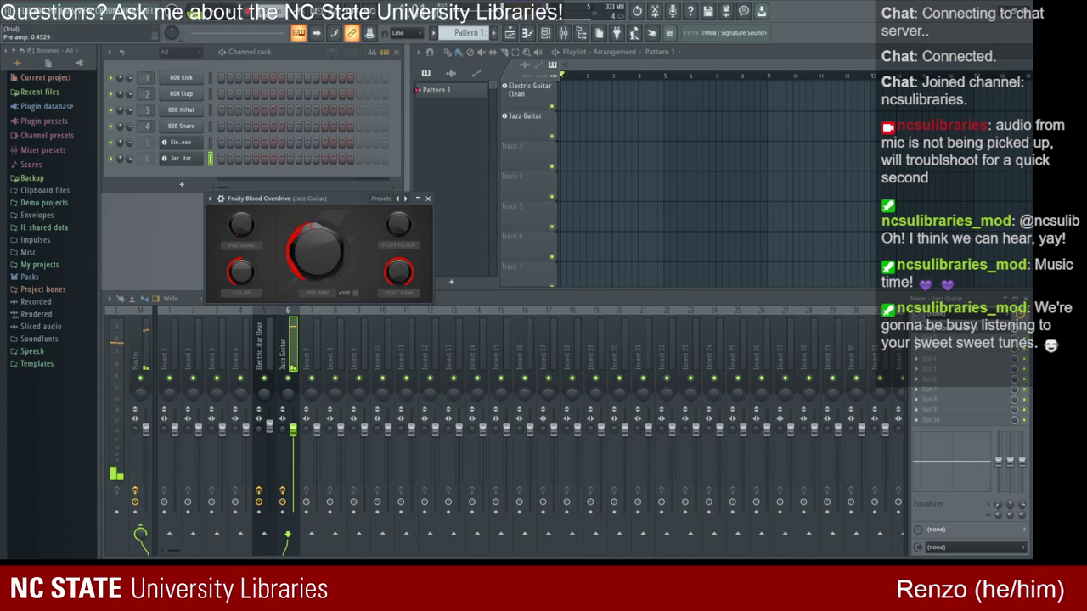
pyautogui.click(427, 198)
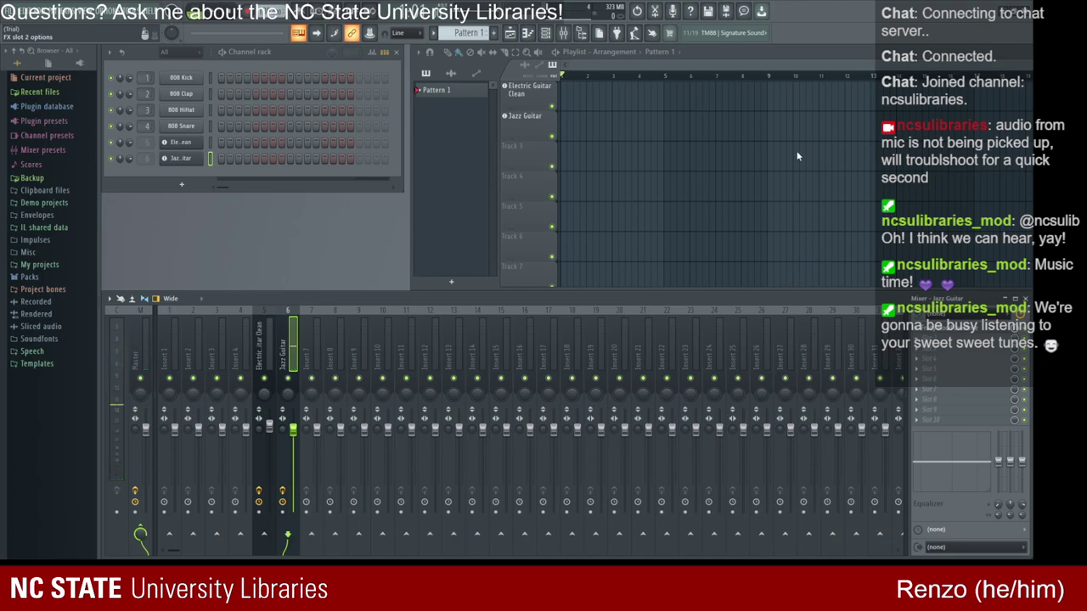
# Step: Add Fruity Blood Overdrive to effect slot 2 of the Jazz Guitar mixer track and step through its presets
pyautogui.hotkey('ctrl', 'z')
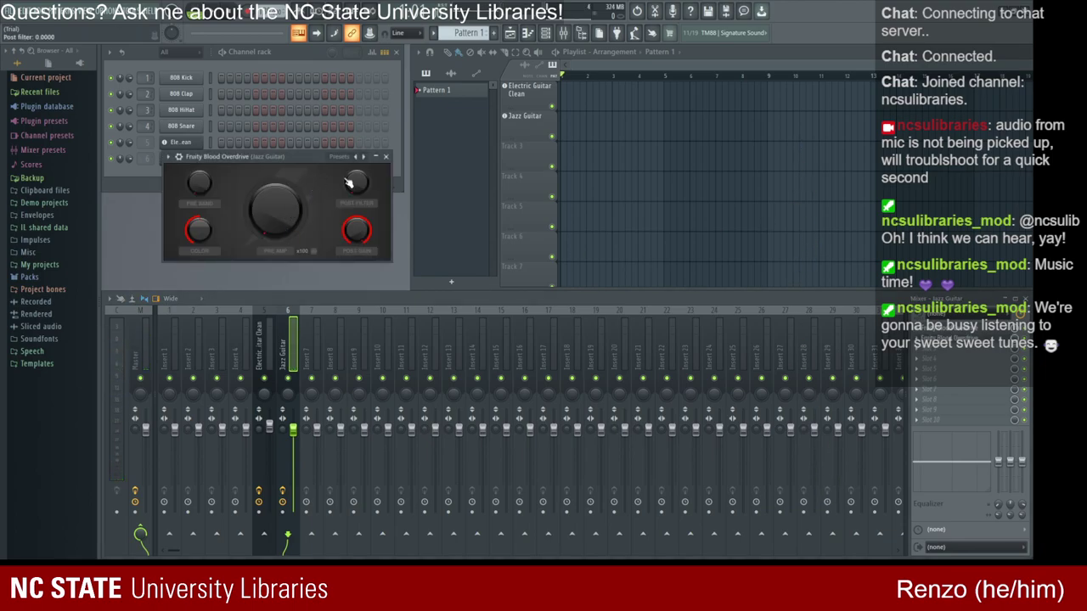
pyautogui.click(386, 158)
pyautogui.click(958, 347)
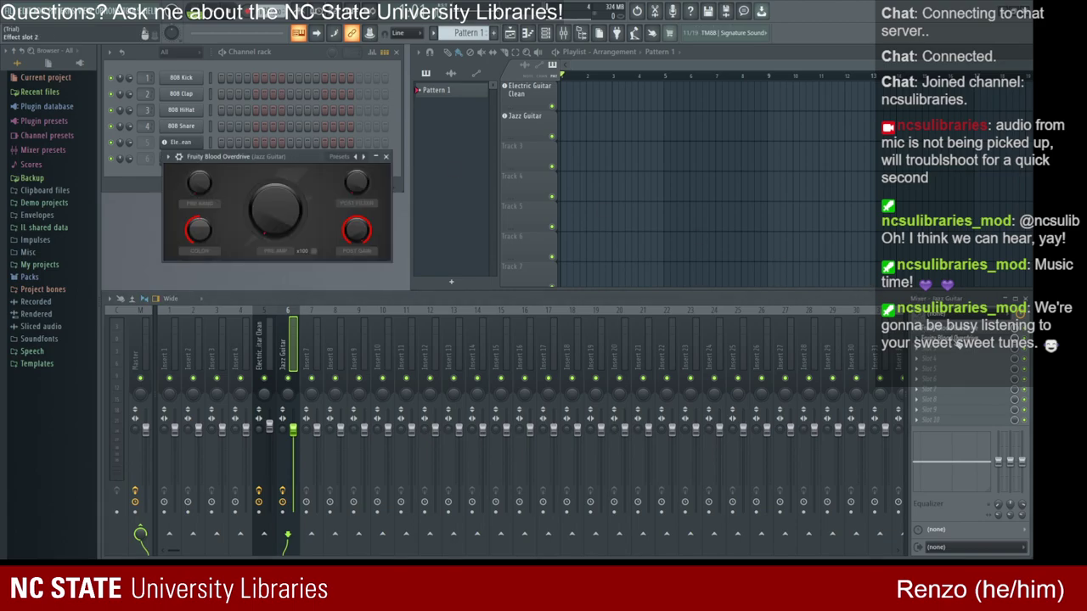
pyautogui.click(363, 159)
pyautogui.click(363, 159)
pyautogui.click(363, 158)
pyautogui.click(385, 158)
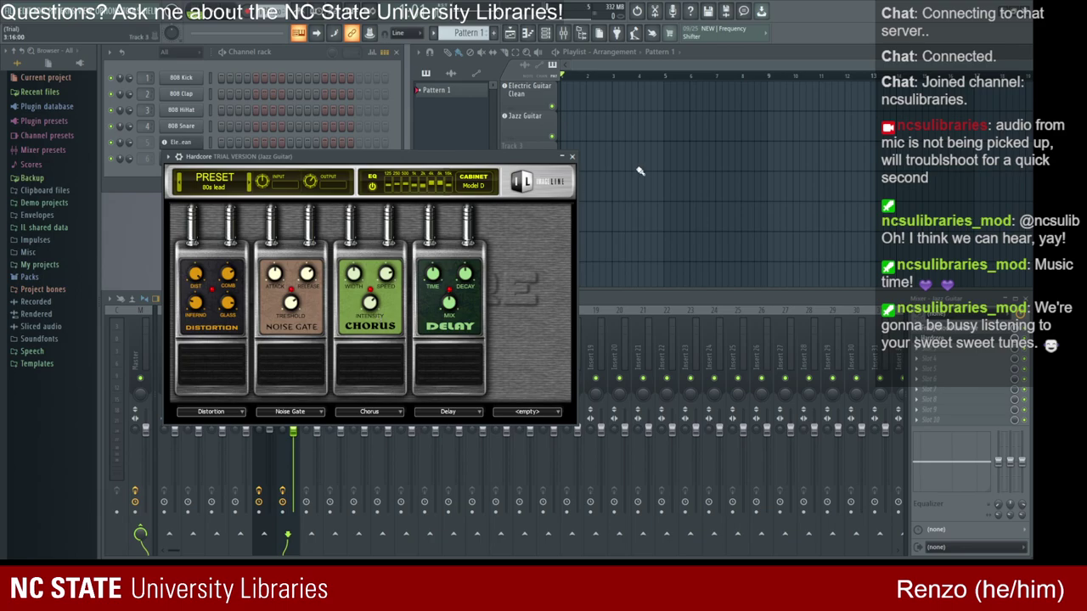
# Step: Move the Jazz Guitar track's Hardcore window clear of the channel rack and bring the mixer forward
pyautogui.moveTo(483, 160); pyautogui.dragTo(700, 149)
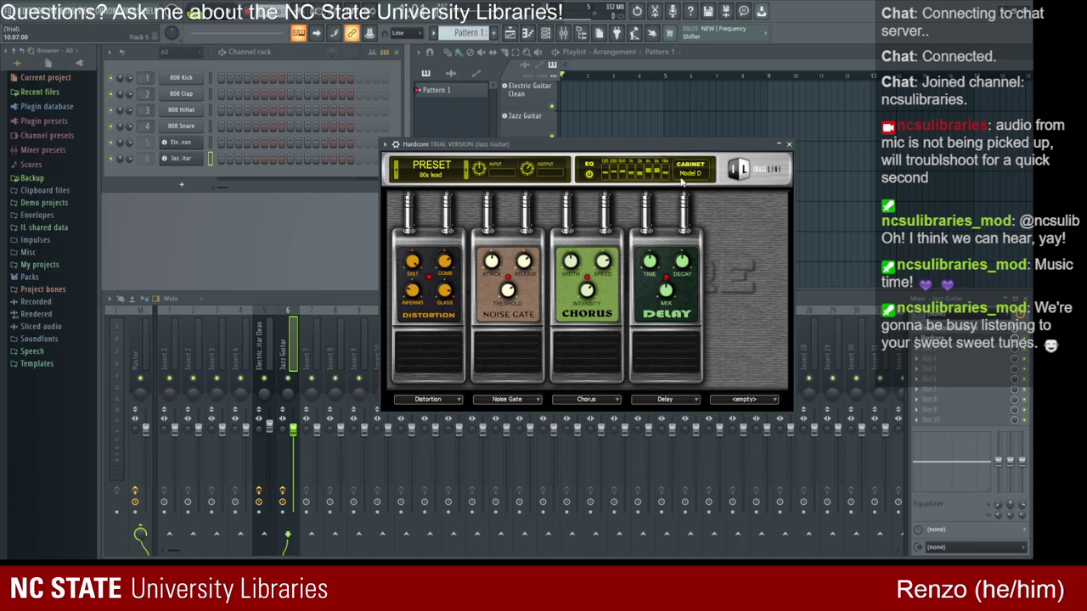
pyautogui.moveTo(741, 189); pyautogui.dragTo(733, 174)
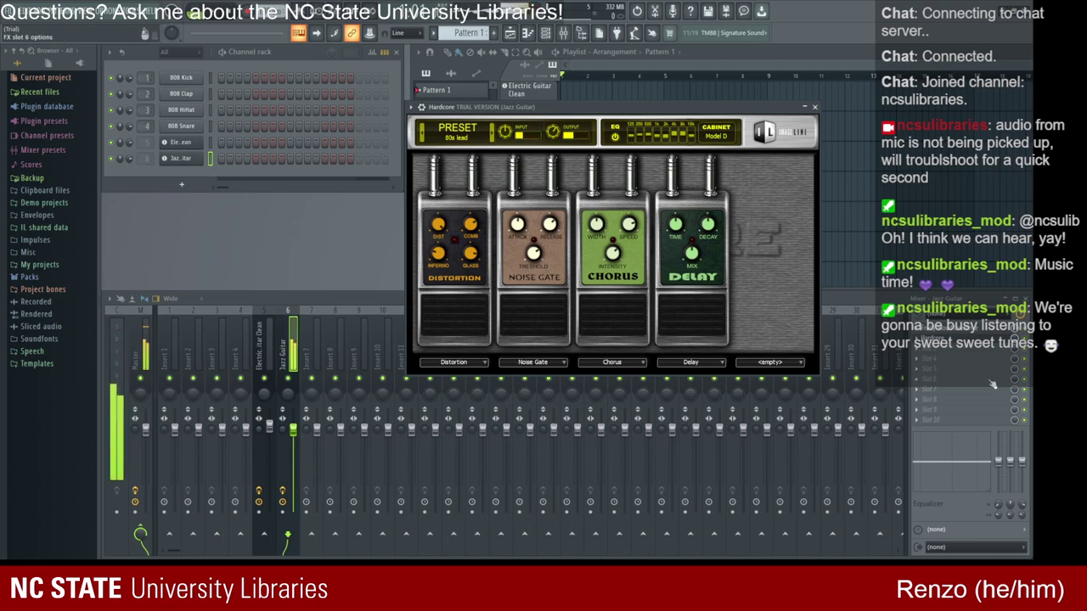
pyautogui.click(879, 356)
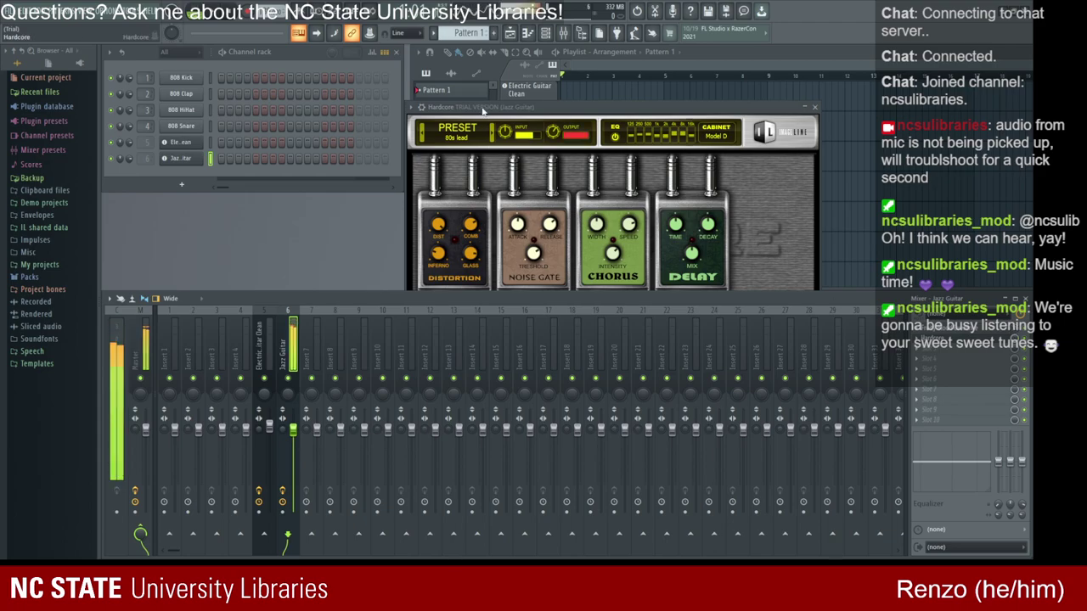
# Step: Select the Electric Guitar Clean channel, close its FLEX window and bring the Jazz Guitar track's Hardcore window to the front
pyautogui.click(180, 142)
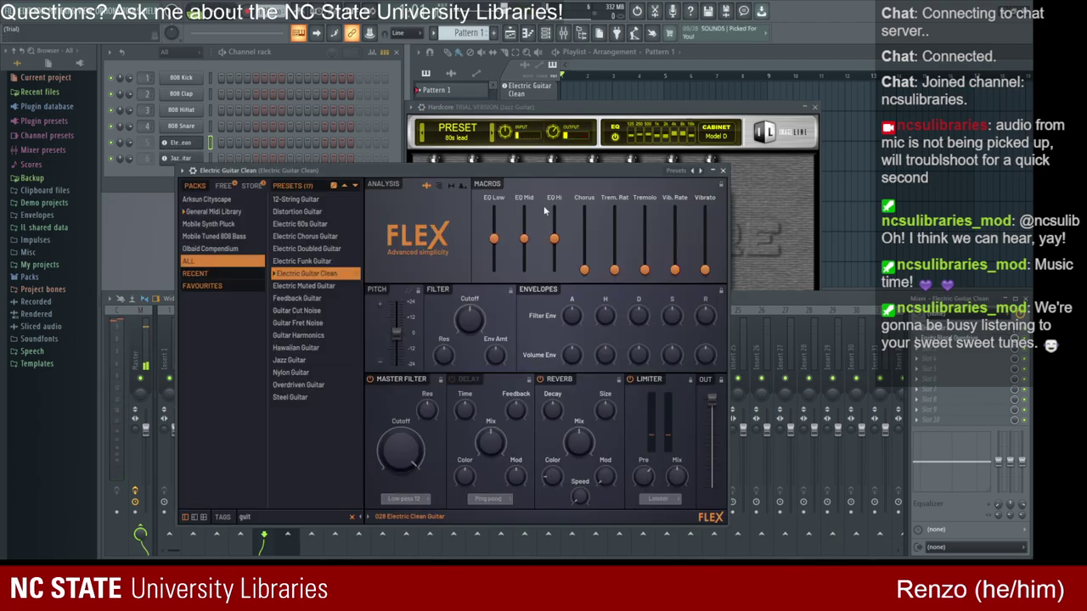
pyautogui.click(723, 170)
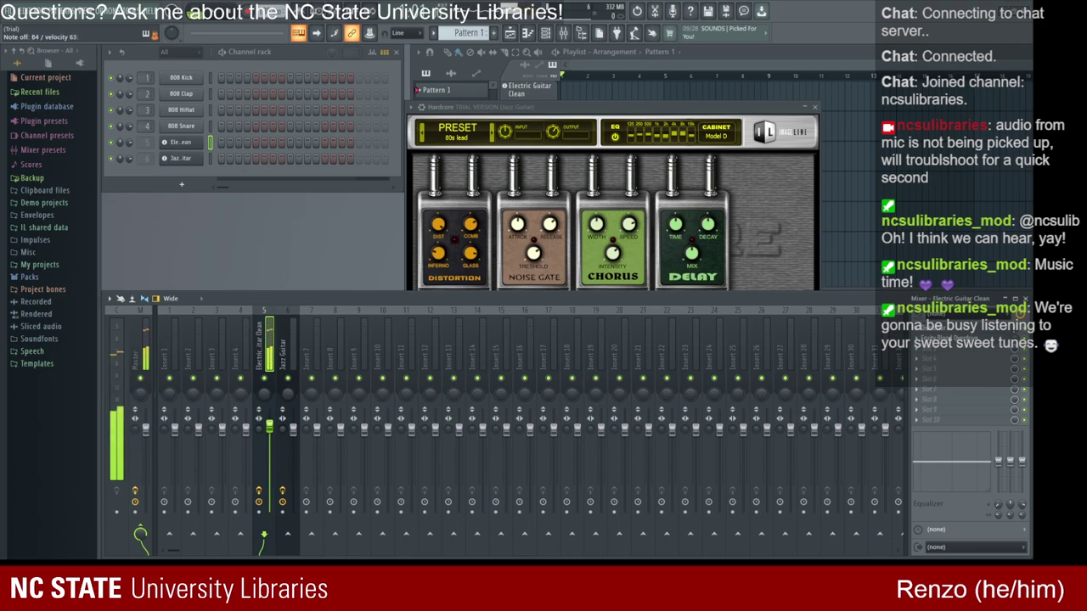
pyautogui.click(477, 289)
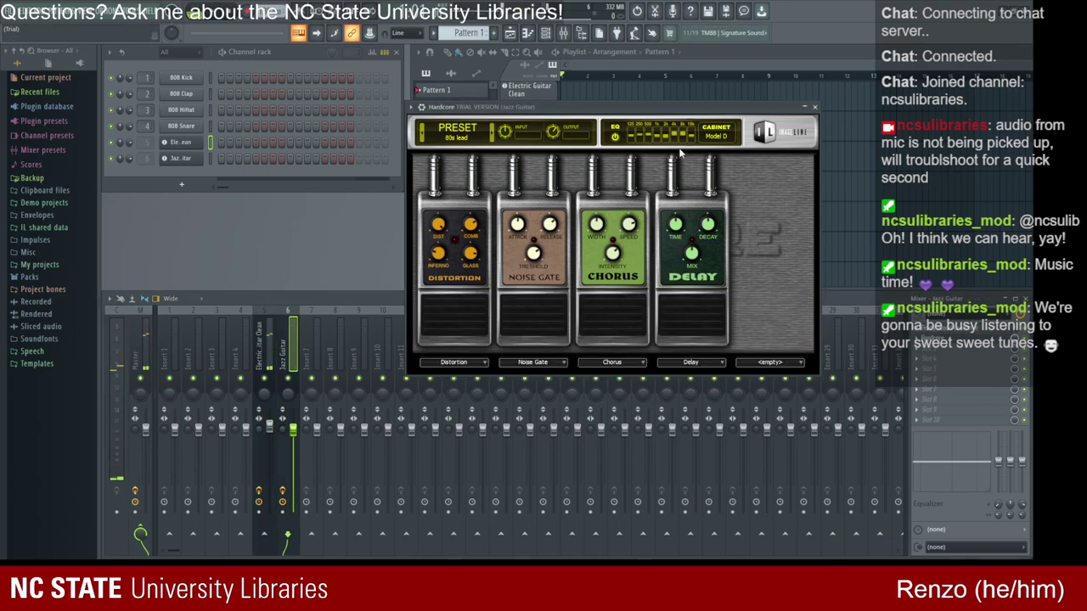
# Step: Switch on the Distortion, Noise Gate and Chorus pedals in the Jazz Guitar track's Hardcore and set the Distortion pedal's Comb to 93
pyautogui.click(452, 302)
pyautogui.click(545, 305)
pyautogui.click(635, 321)
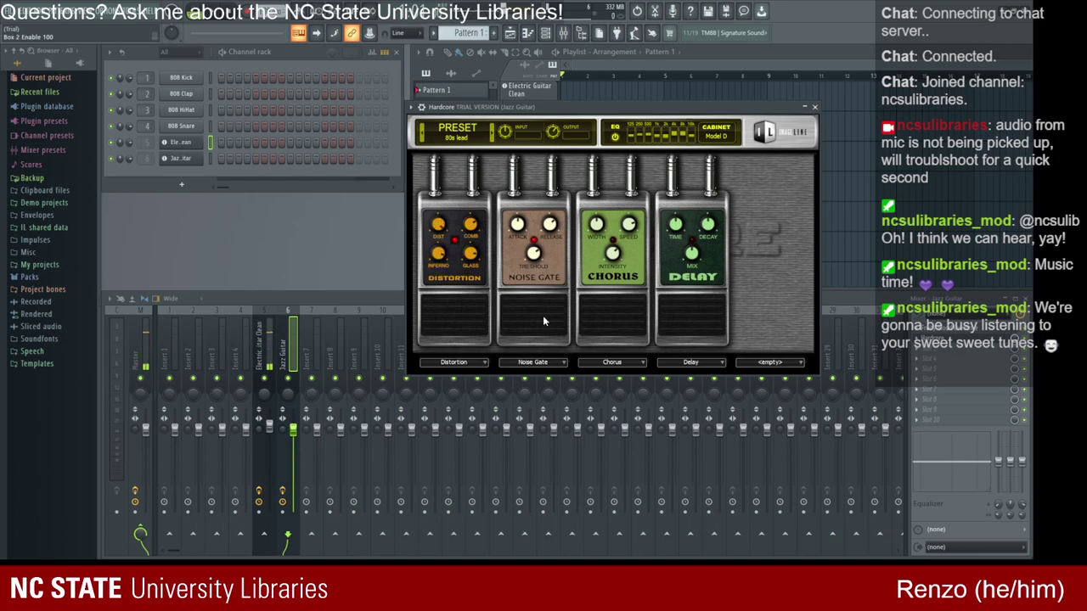
pyautogui.moveTo(473, 226); pyautogui.dragTo(474, 220)
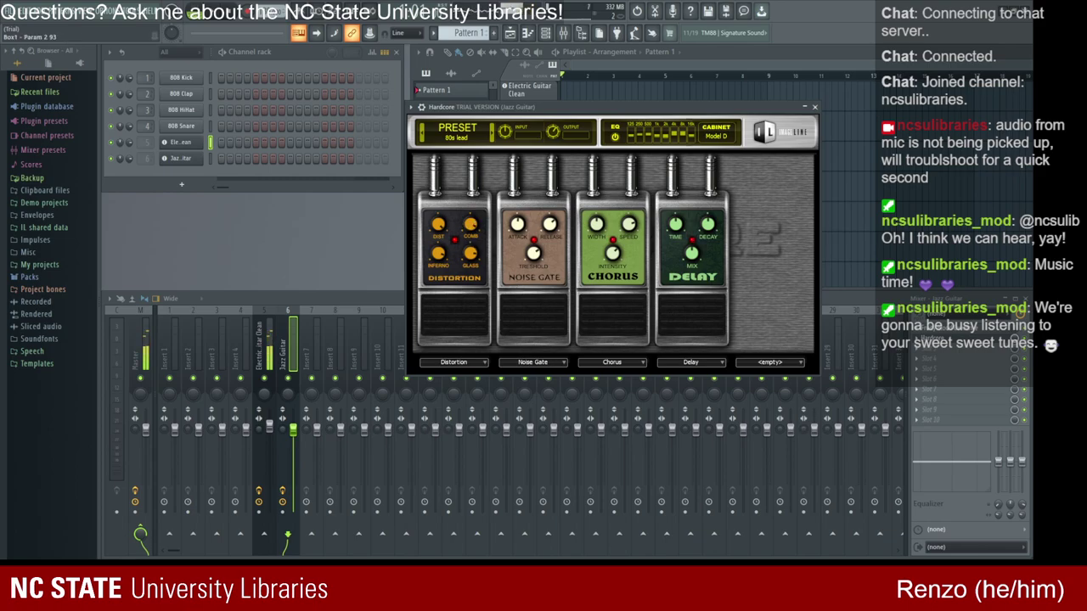
pyautogui.click(815, 107)
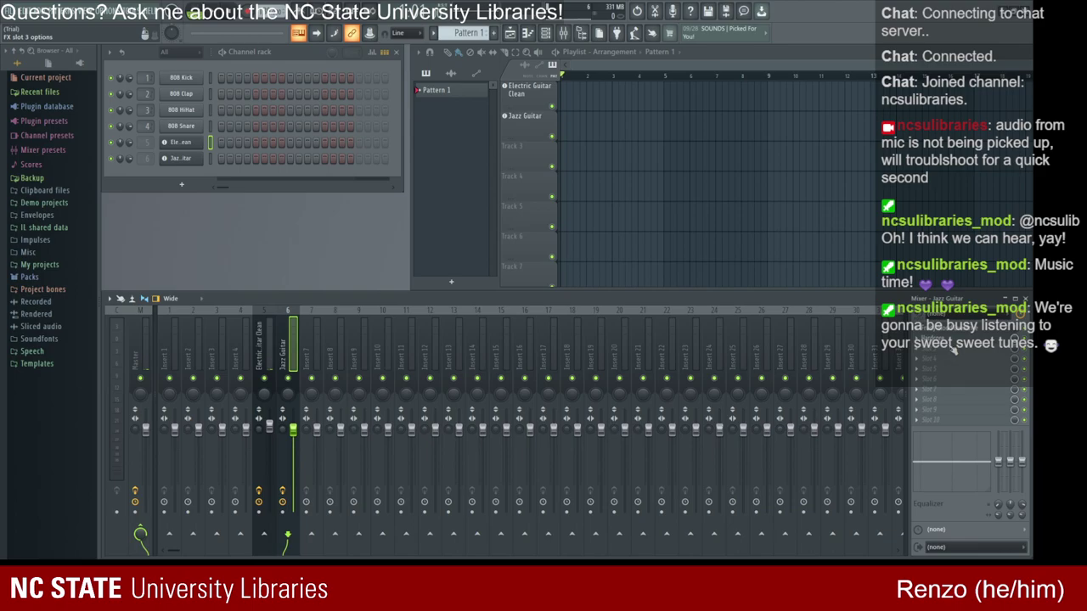
# Step: Add Hardcore to the Electric Guitar Clean mixer track and move its window clear of the channel rack
pyautogui.press('Left')
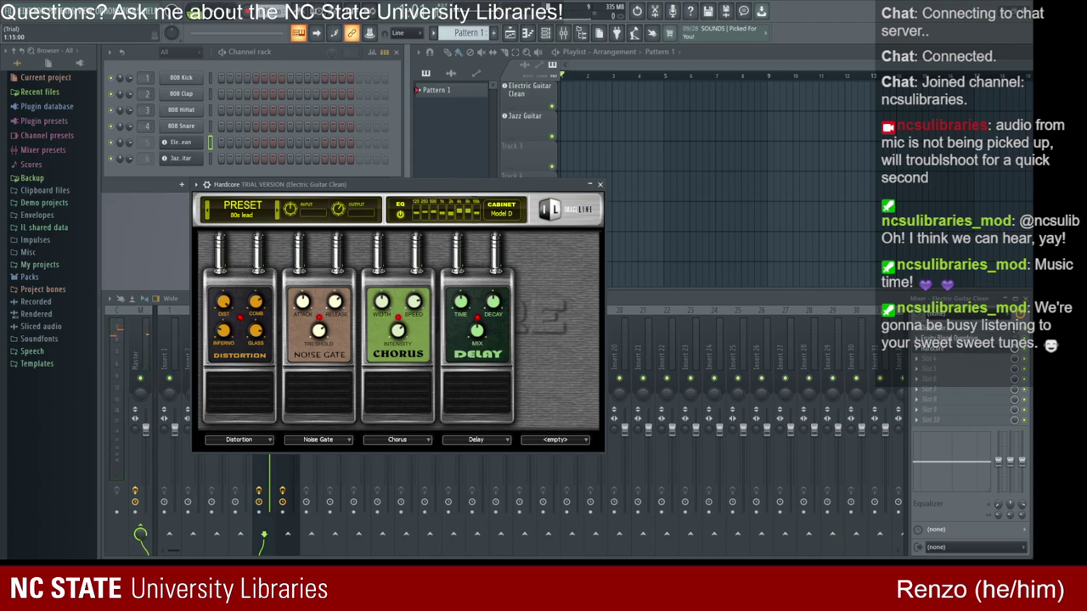
pyautogui.moveTo(344, 398); pyautogui.dragTo(625, 326)
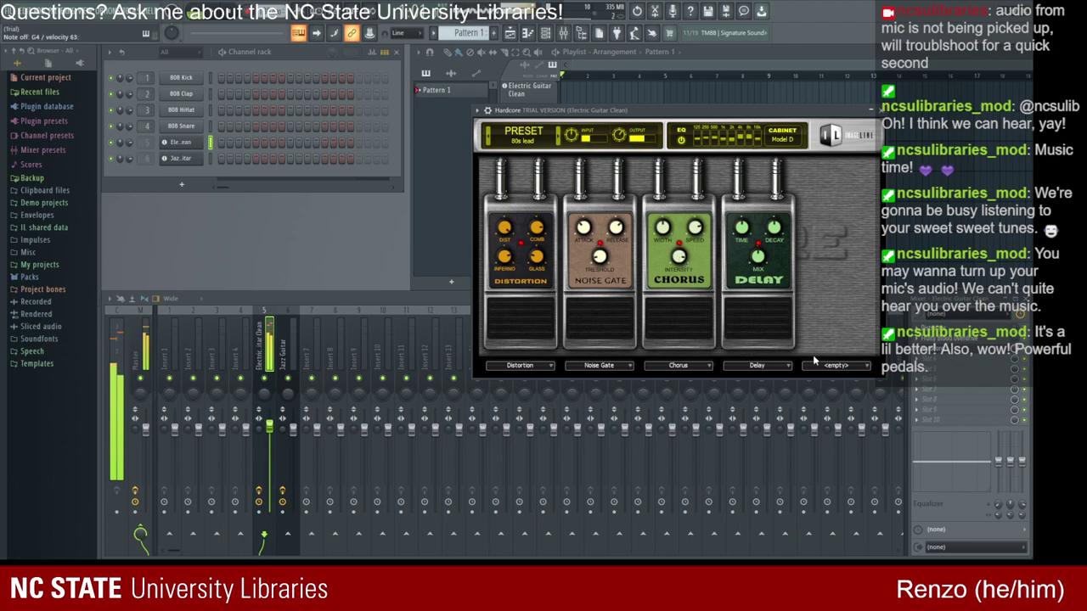
# Step: Put a Compressor in the empty fifth pedal slot of the Electric Guitar Clean track's Hardcore and toggle it
pyautogui.click(777, 365)
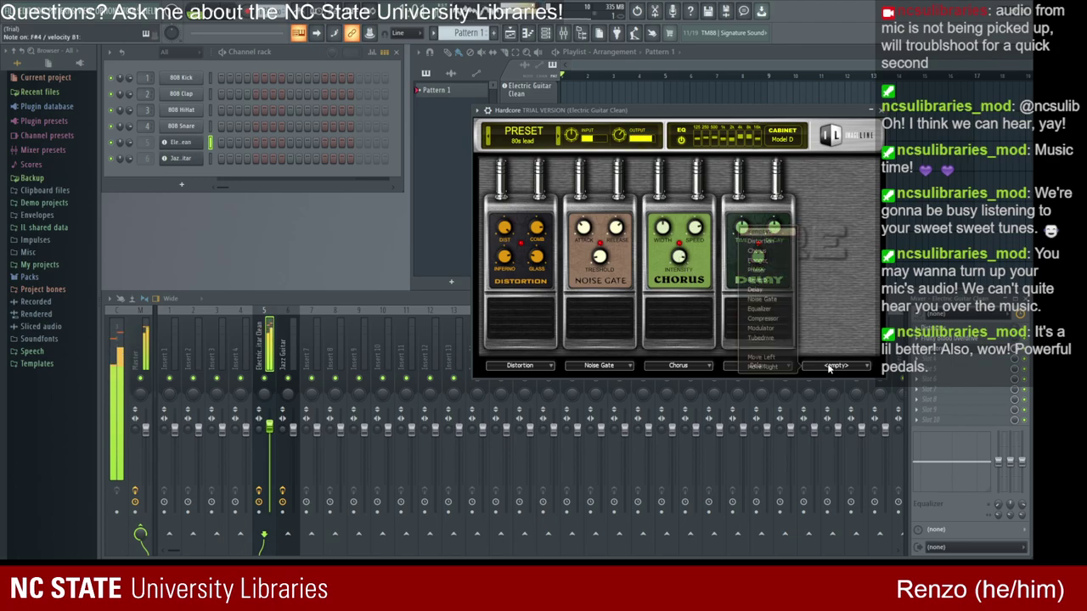
pyautogui.click(768, 319)
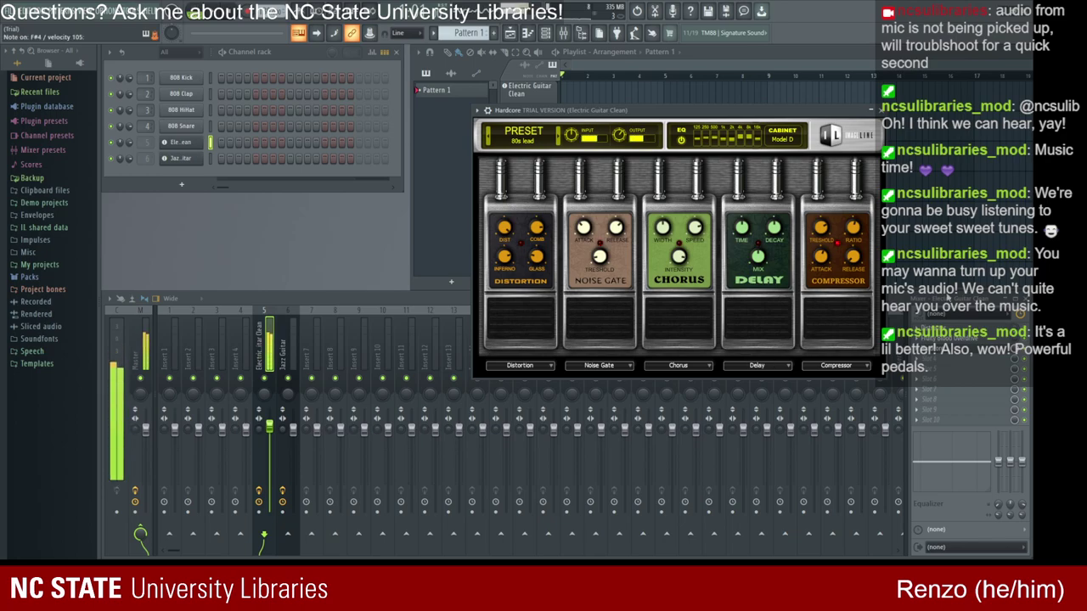
pyautogui.click(833, 304)
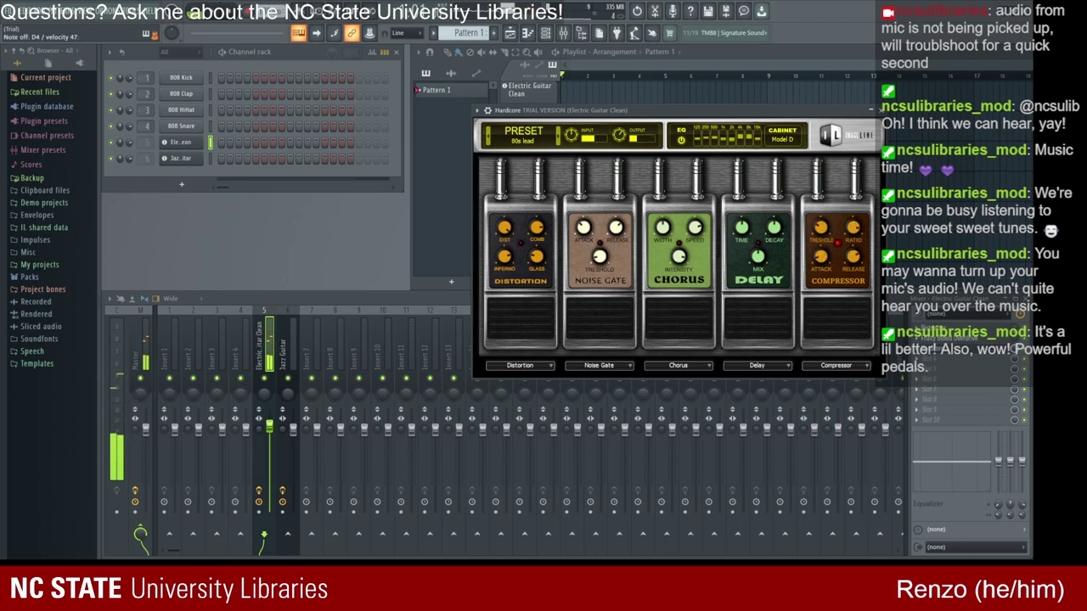
# Step: Change Hardcore's fifth pedal to Distortion and switch on the first Distortion and Noise Gate pedals
pyautogui.click(827, 366)
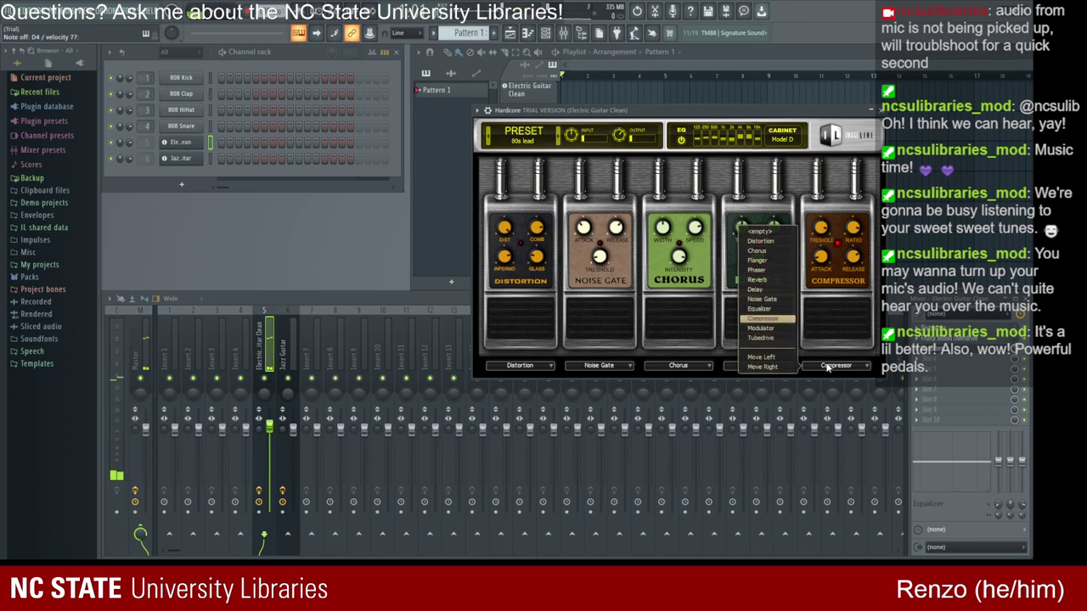
pyautogui.click(760, 242)
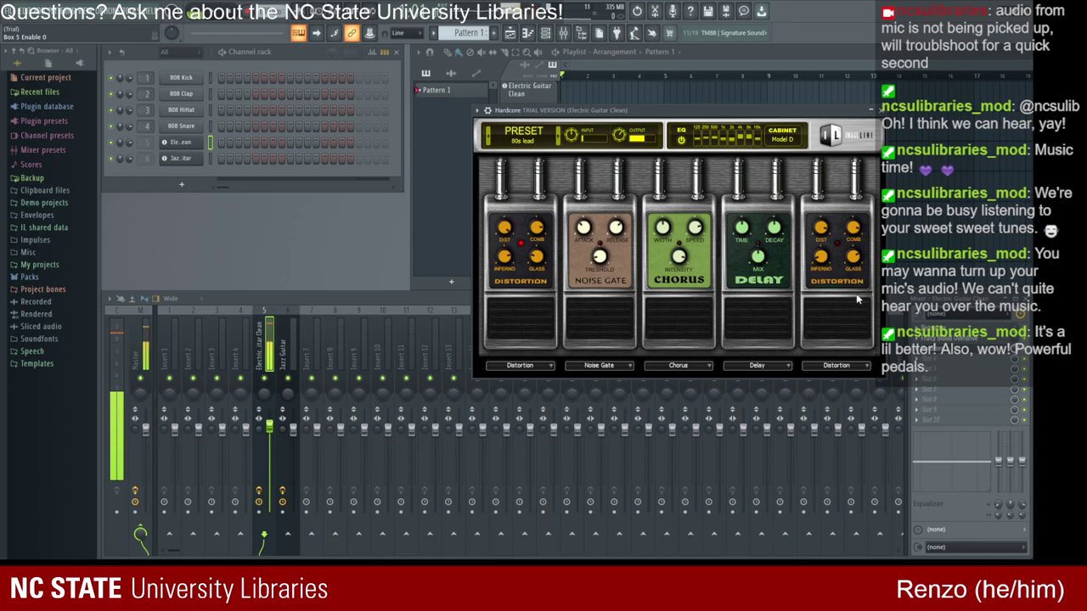
pyautogui.moveTo(505, 320); pyautogui.dragTo(528, 261)
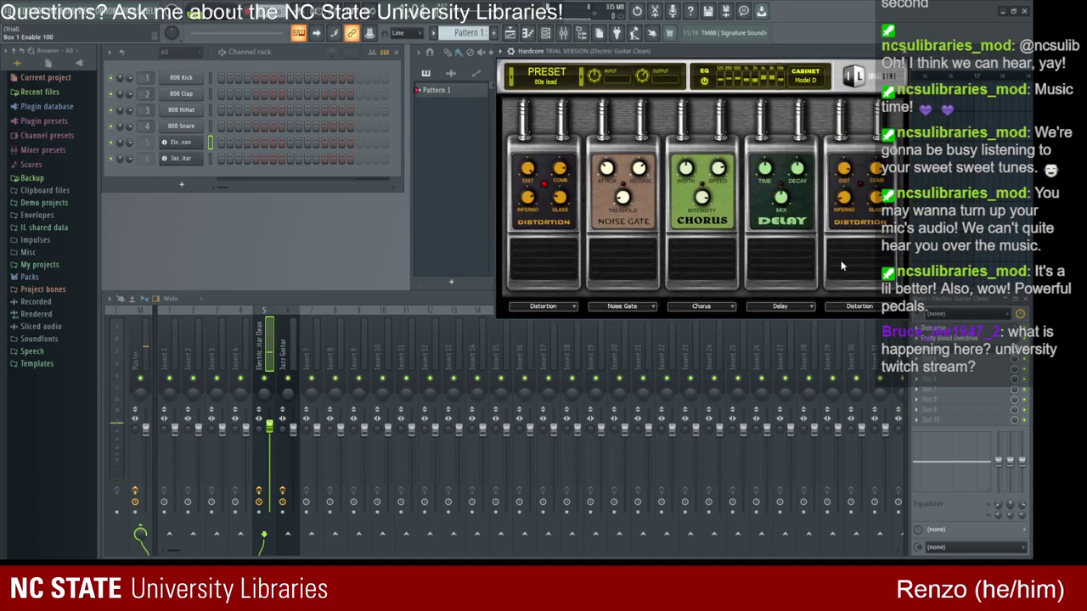
pyautogui.click(557, 265)
pyautogui.click(599, 270)
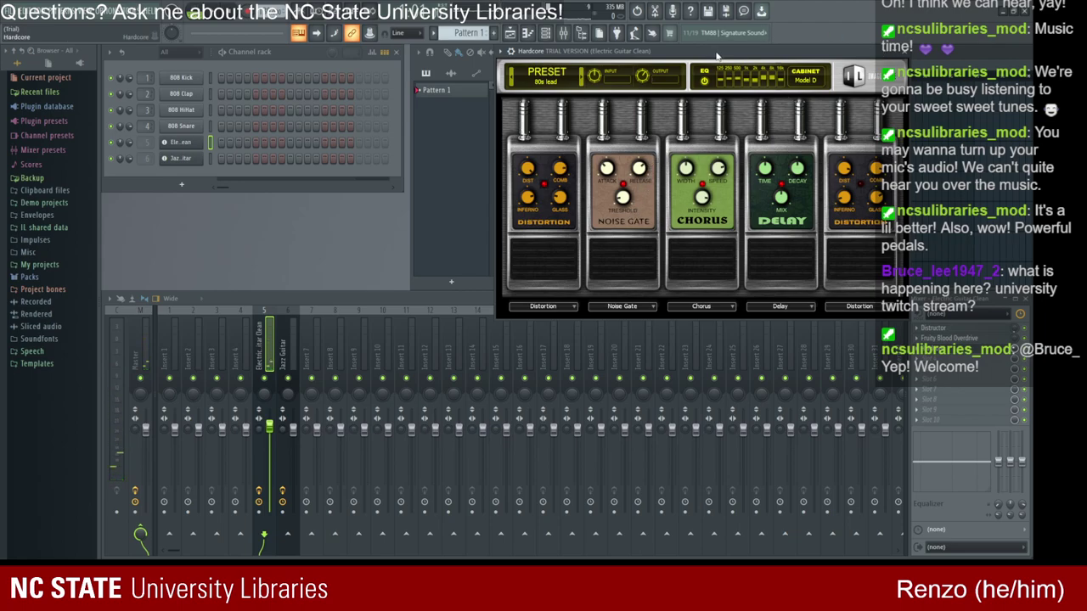
# Step: Move the Hardcore window fully into view and toggle the fifth pedal, the second Distortion
pyautogui.moveTo(719, 53); pyautogui.dragTo(696, 53)
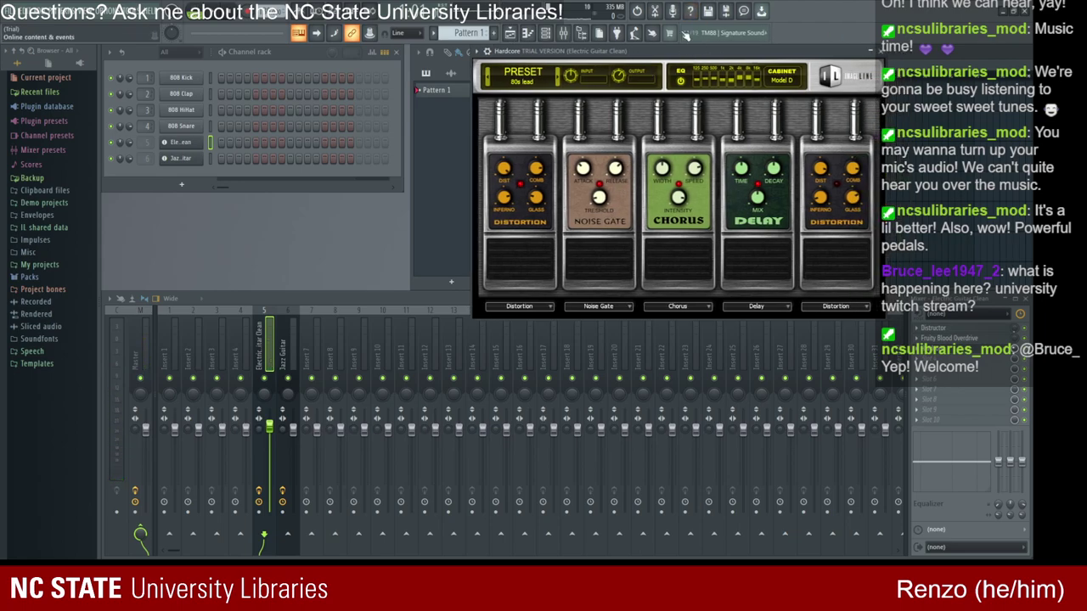
pyautogui.moveTo(564, 50); pyautogui.dragTo(420, 122)
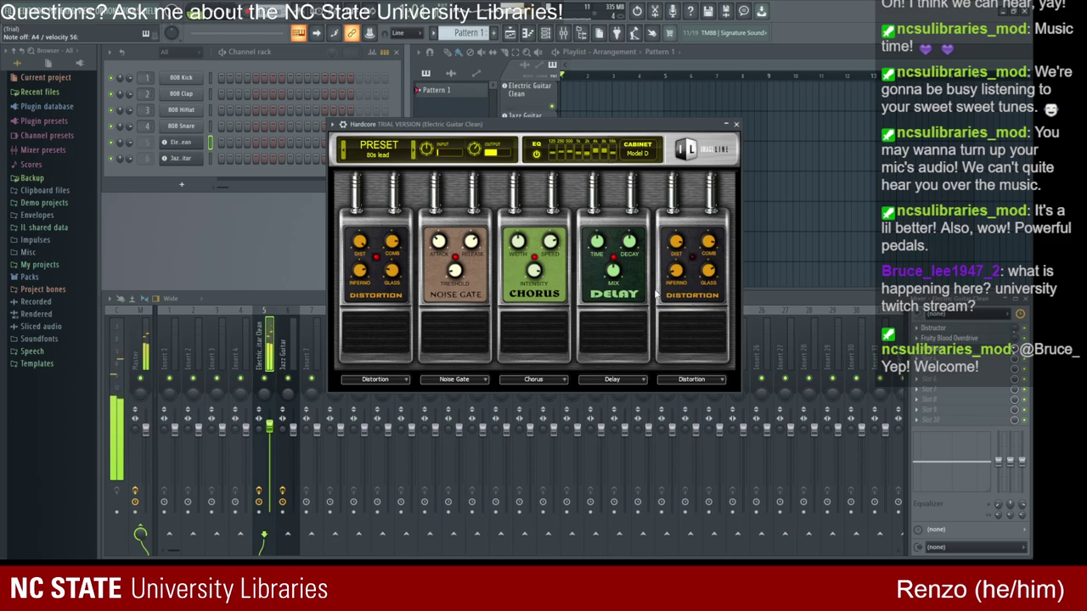
pyautogui.click(694, 331)
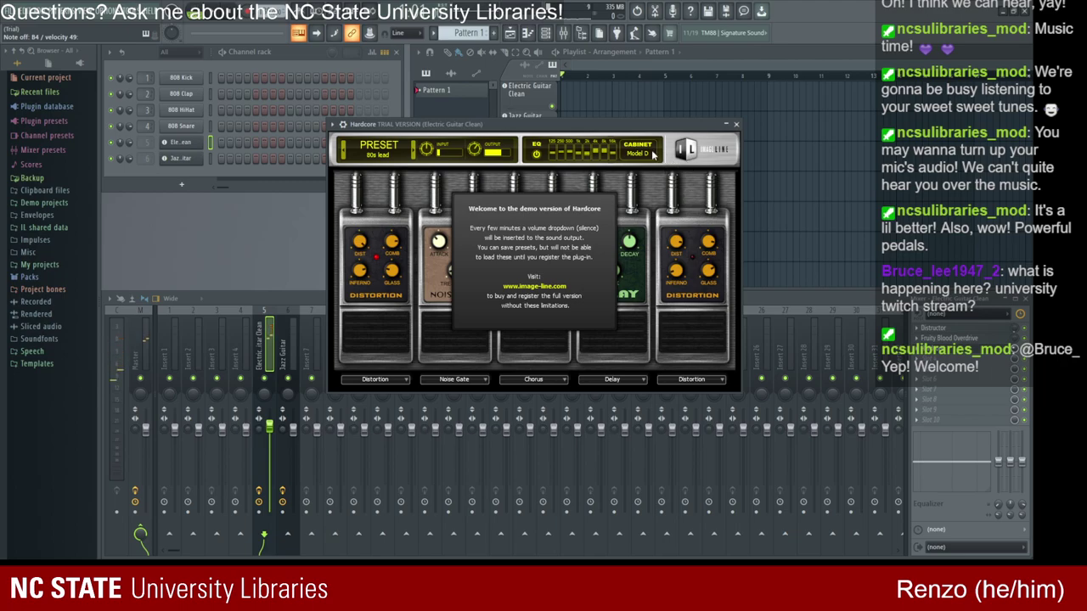
# Step: Dismiss Hardcore's demo message, audition several cabinet models including Model F, settle on Model D and close the plugin window
pyautogui.click(580, 212)
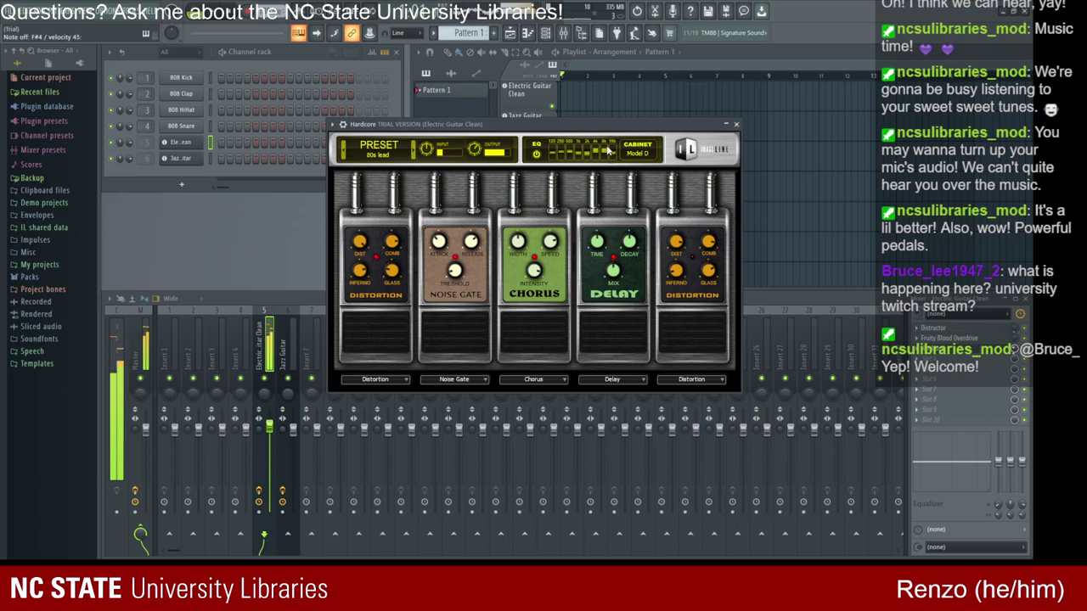
pyautogui.click(637, 152)
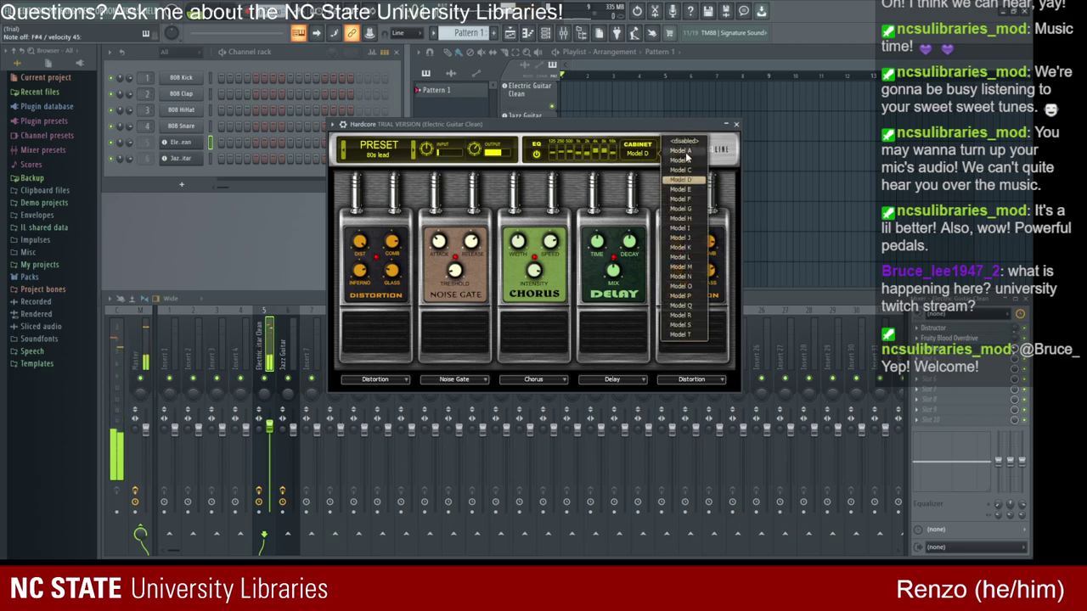
pyautogui.click(685, 155)
pyautogui.click(641, 153)
pyautogui.click(675, 167)
pyautogui.click(639, 152)
pyautogui.click(672, 179)
pyautogui.click(647, 158)
pyautogui.click(679, 180)
pyautogui.click(635, 160)
pyautogui.click(684, 198)
pyautogui.click(637, 156)
pyautogui.click(635, 162)
pyautogui.click(635, 159)
pyautogui.click(696, 178)
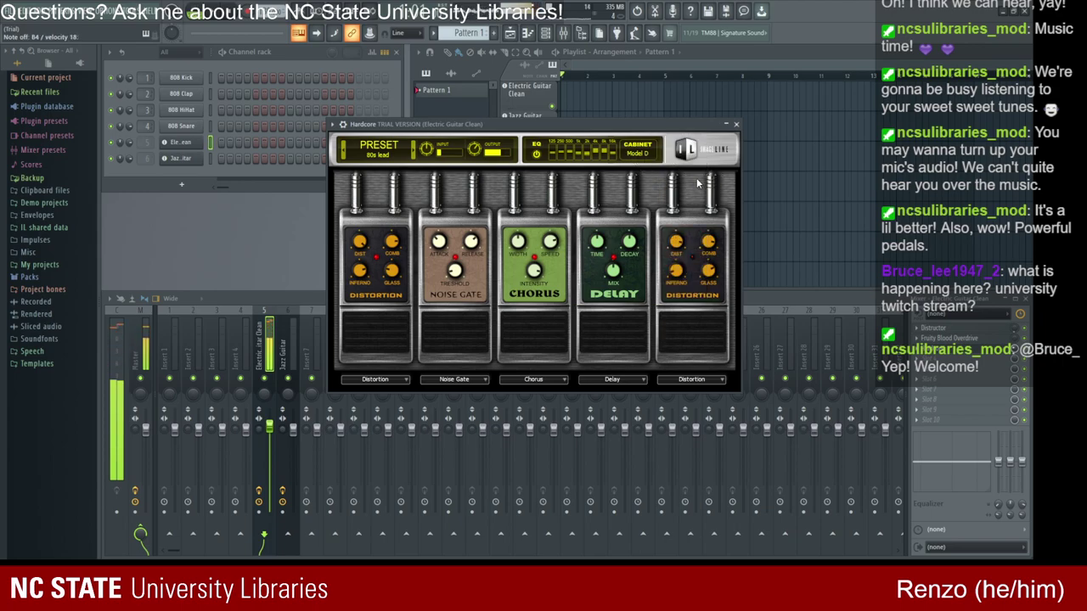
pyautogui.click(735, 126)
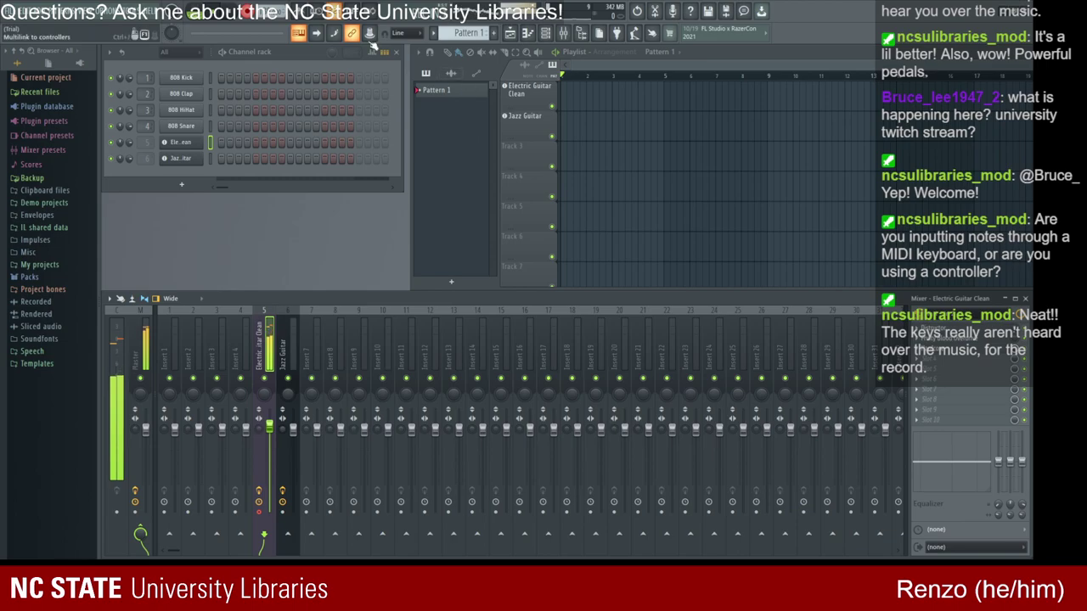
# Step: Record a short audio take of the Electric Guitar Clean mixer track into the playlist
pyautogui.press('space')
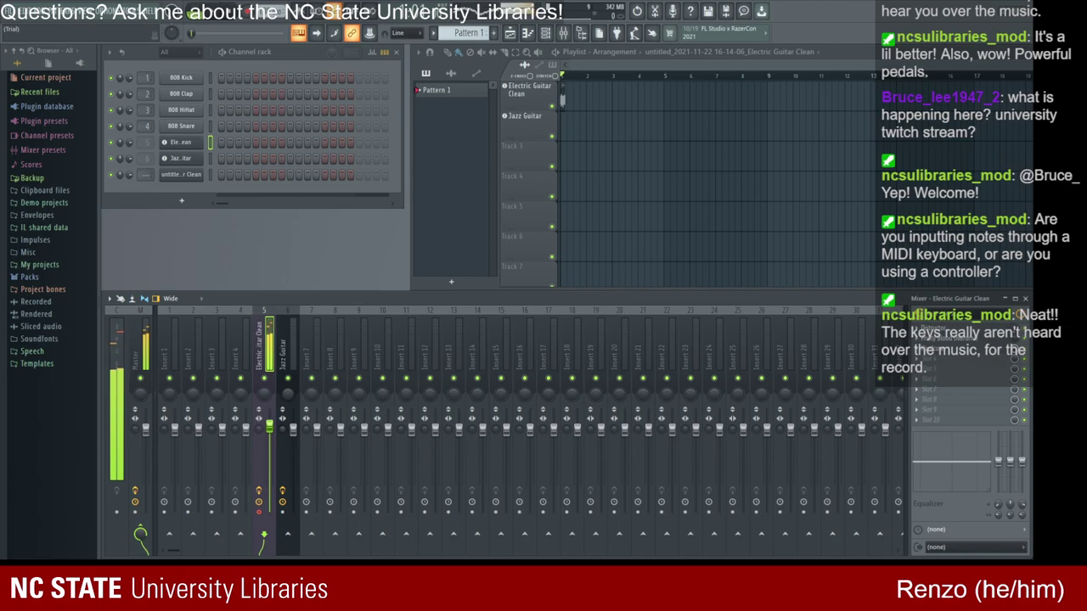
pyautogui.hotkey('ctrl', 's')
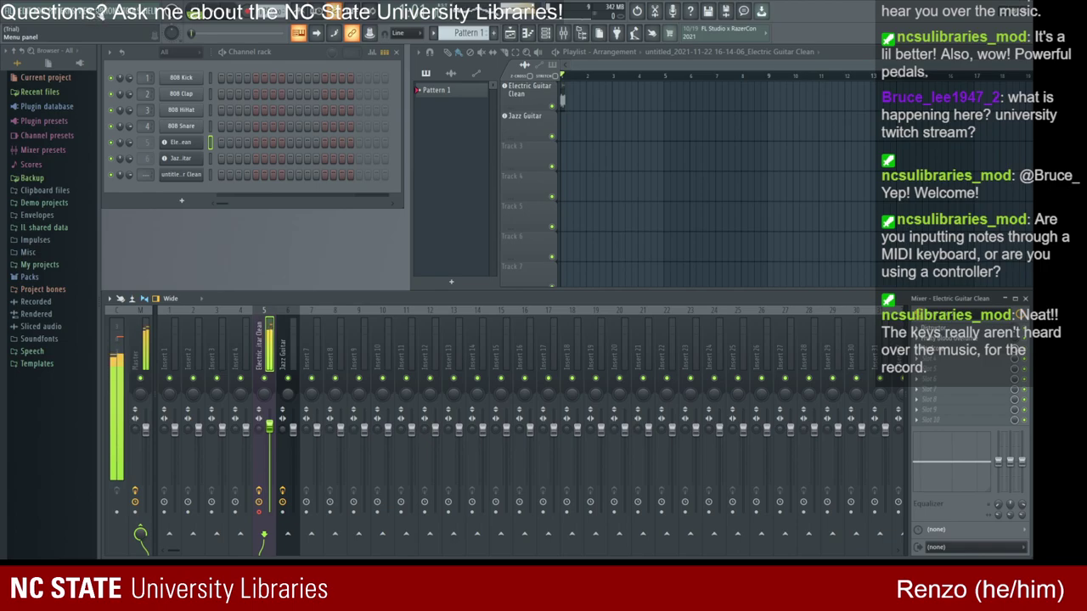
pyautogui.click(146, 300)
pyautogui.click(145, 300)
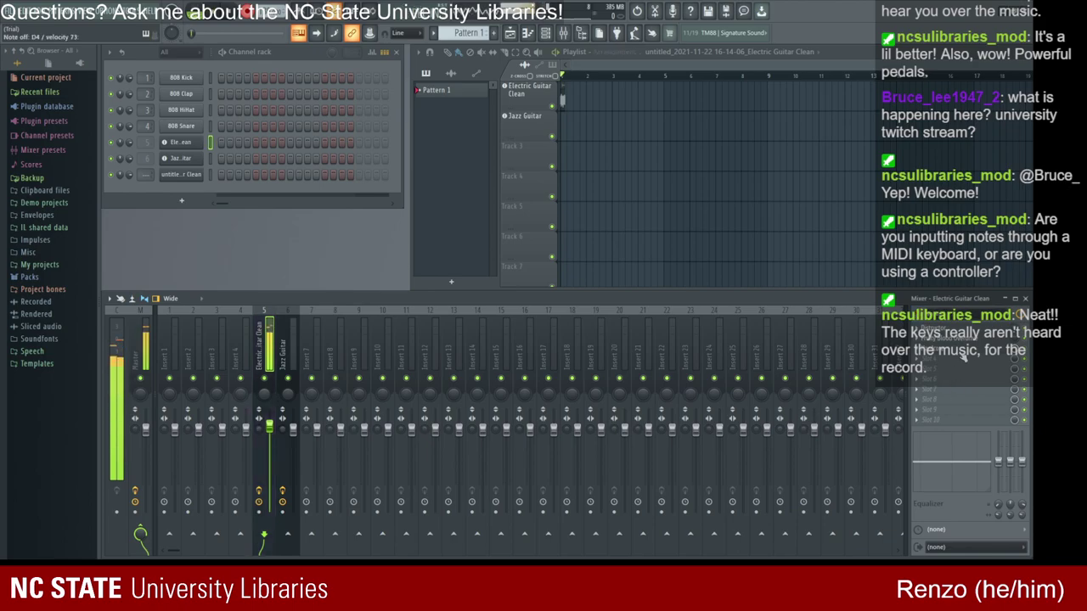
# Step: Play the arrangement briefly and delete the recorded Electric Guitar Clean audio clip's channel from the channel rack
pyautogui.press('space')
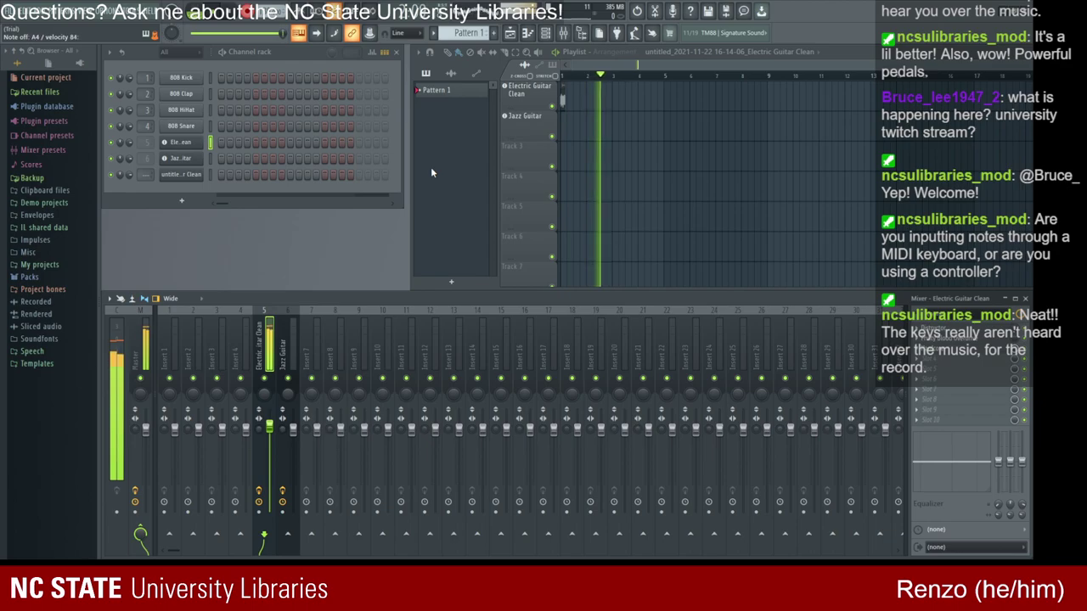
pyautogui.press('space')
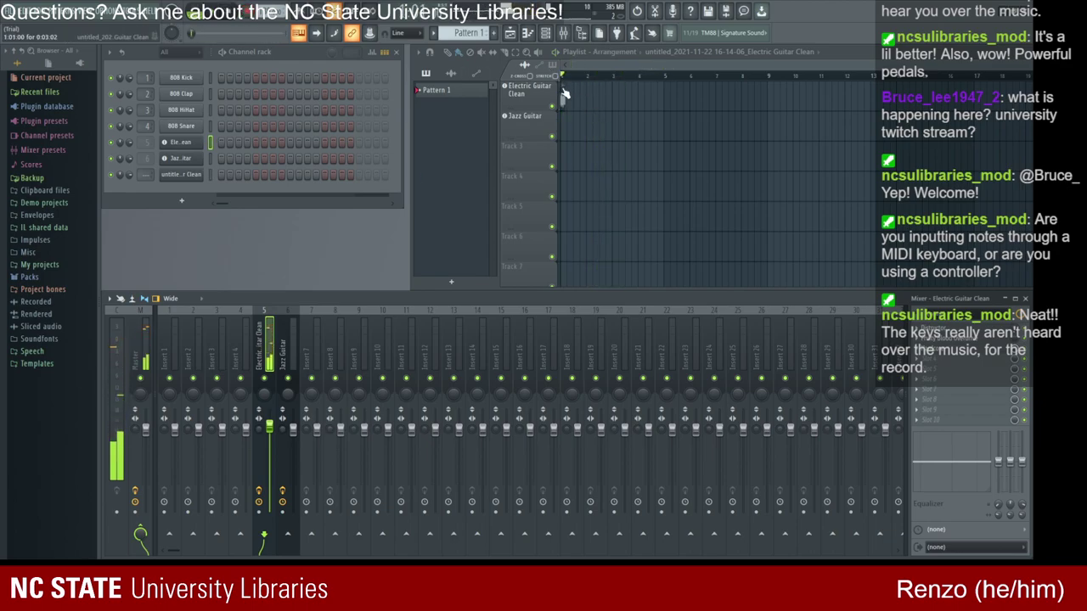
pyautogui.click(481, 90)
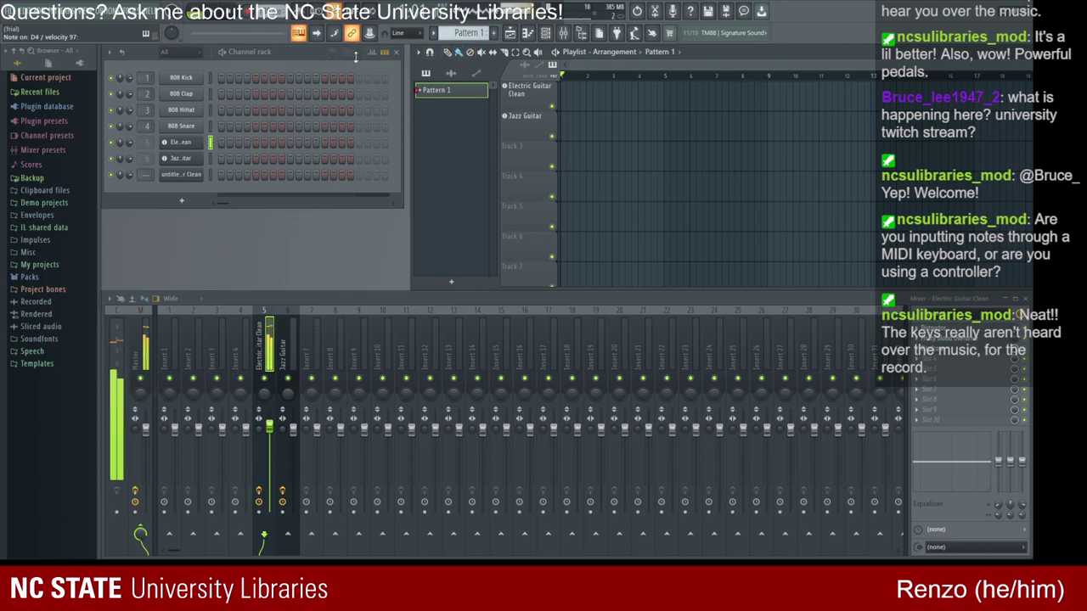
pyautogui.click(185, 172)
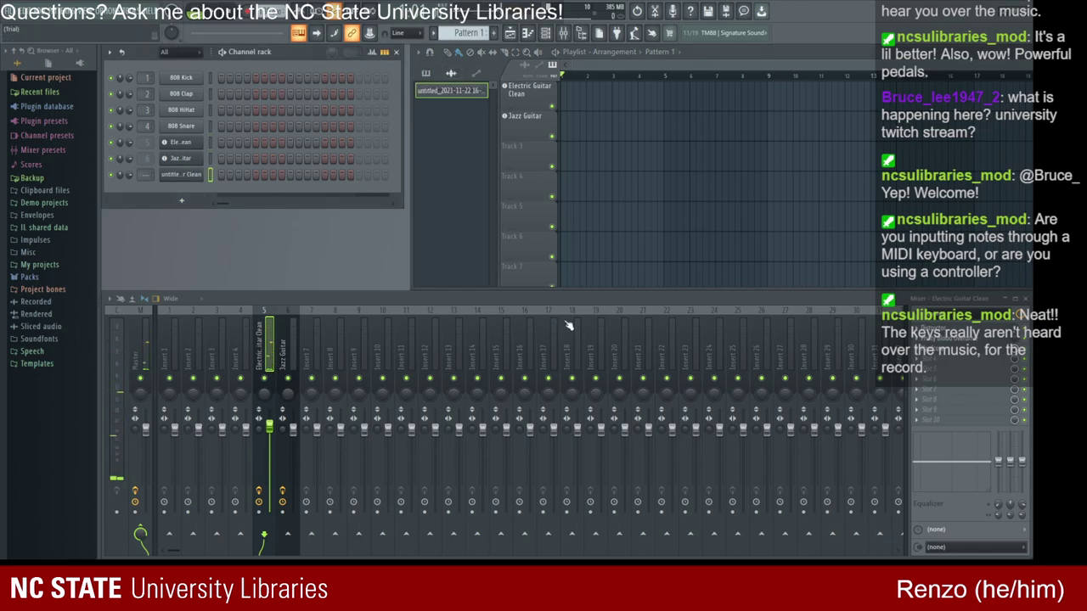
pyautogui.hotkey('alt', 'Delete')
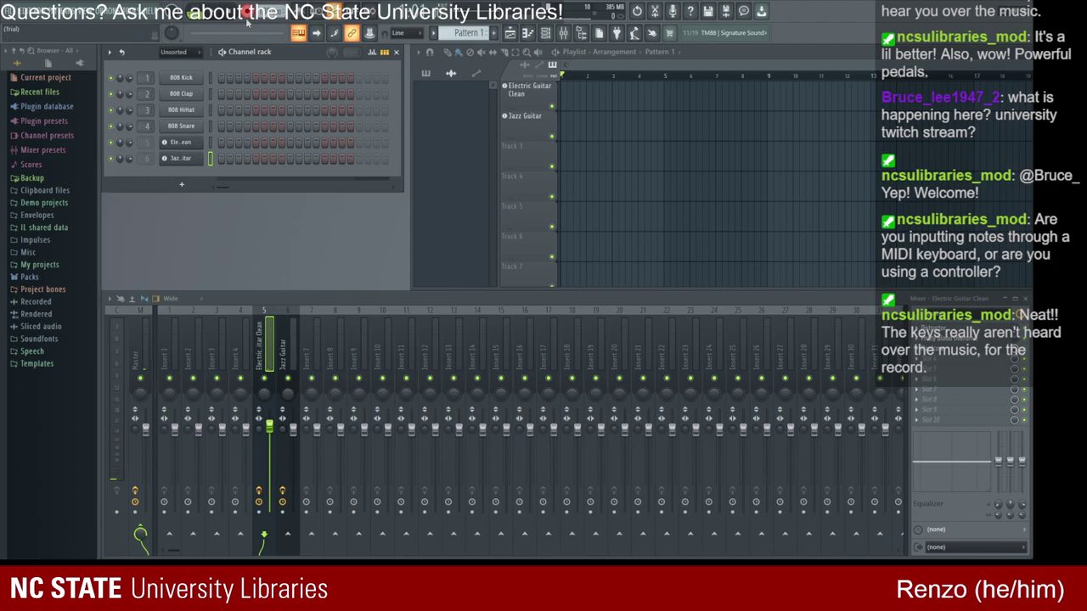
# Step: Load Edison on the Electric Guitar Clean mixer track, close its window and briefly run playback to test recording
pyautogui.hotkey('ctrl', 'e')
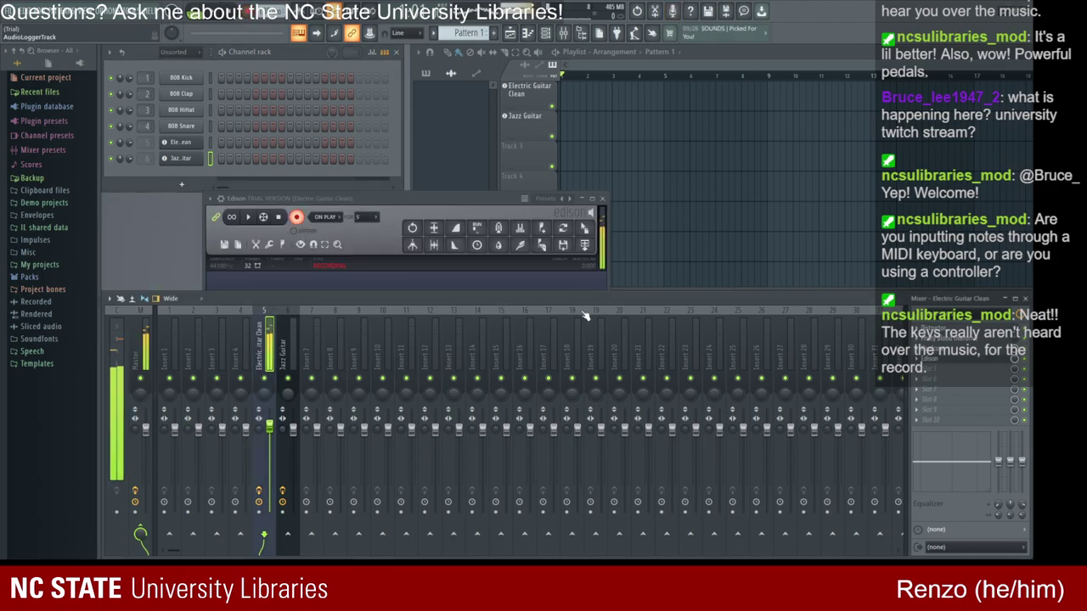
pyautogui.click(602, 198)
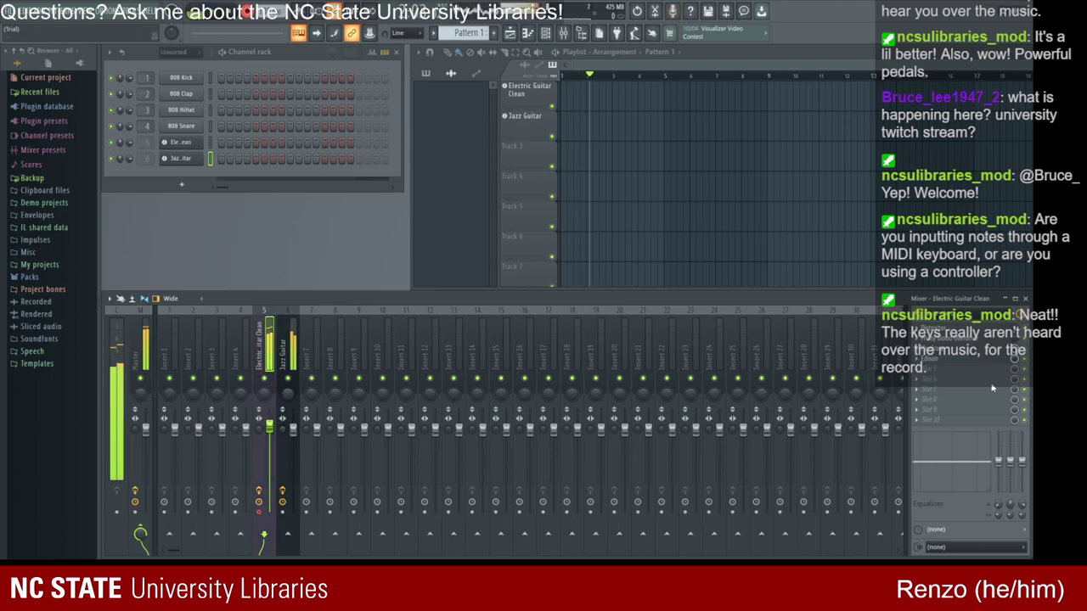
pyautogui.press('space')
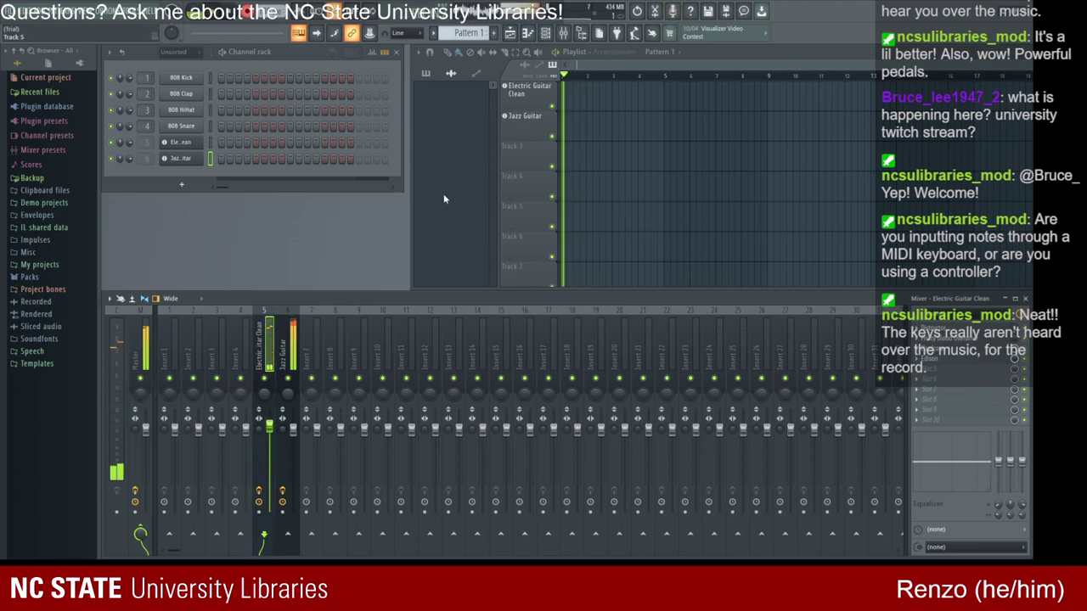
pyautogui.press('space')
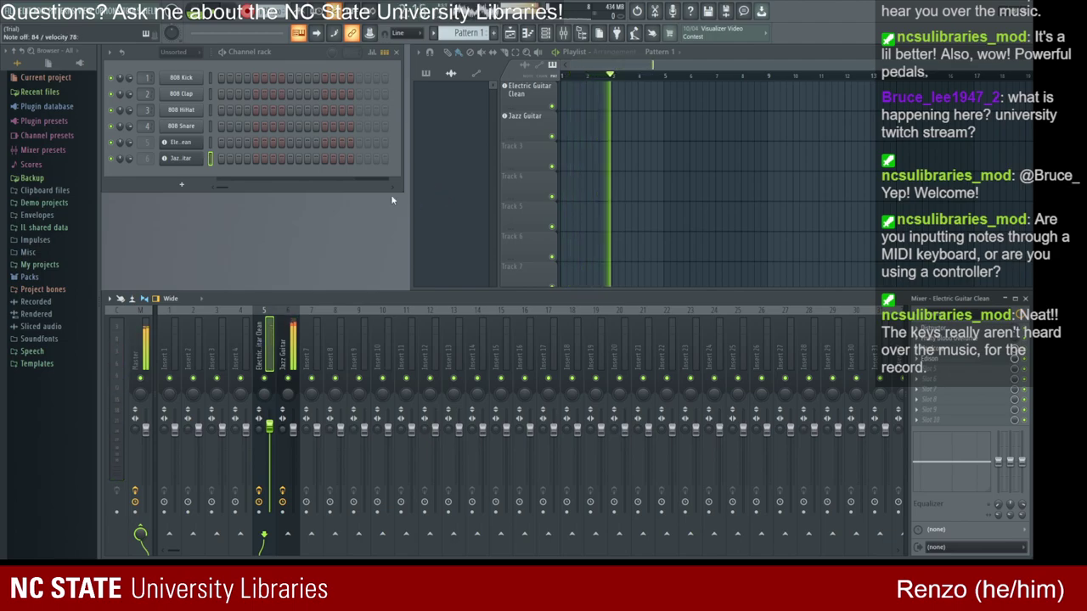
pyautogui.press('space')
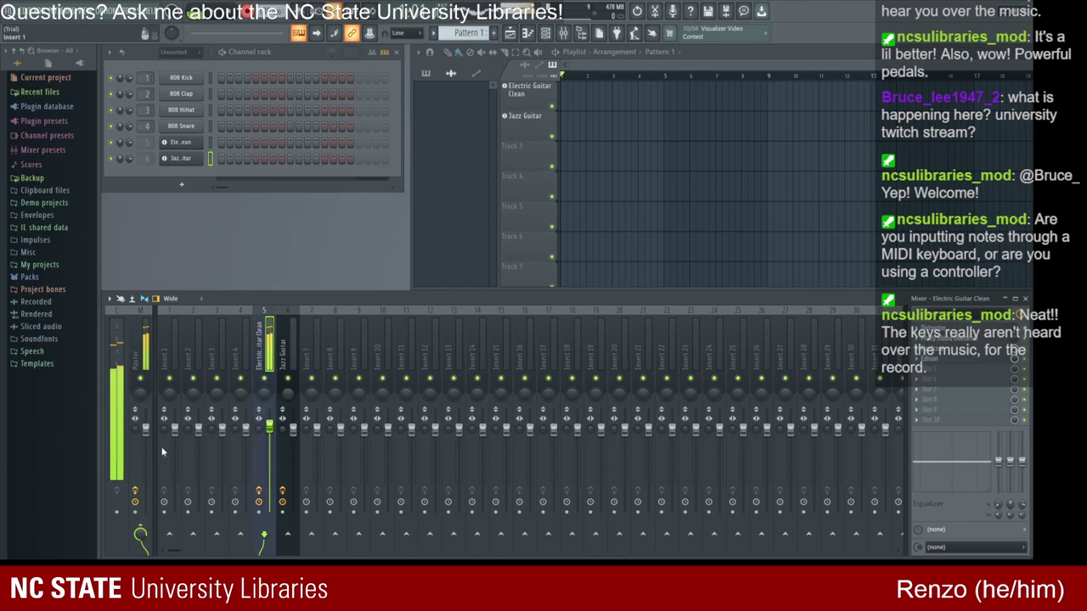
# Step: Sweep the Master track's volume down to silence and back up to about 100%, and try panning it about 26% left
pyautogui.moveTo(146, 430); pyautogui.dragTo(148, 515)
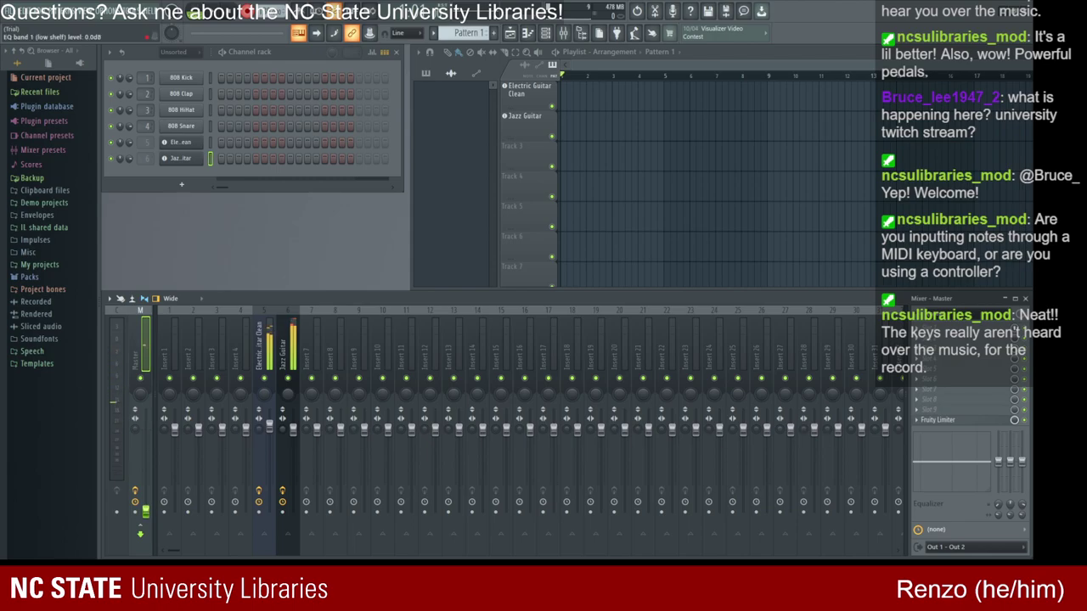
pyautogui.click(284, 446)
pyautogui.moveTo(146, 512); pyautogui.dragTo(146, 442)
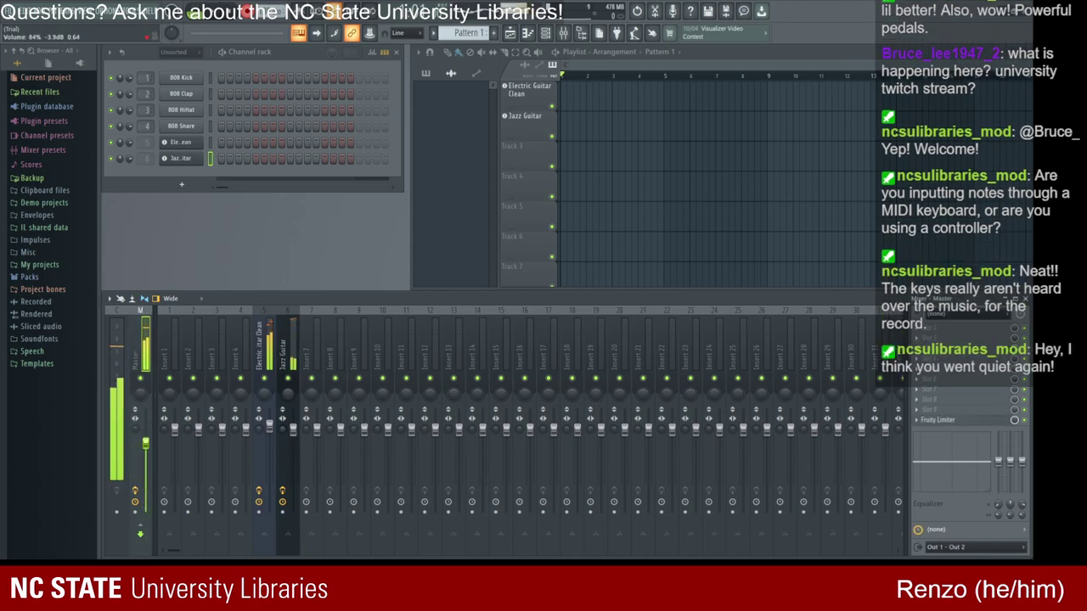
pyautogui.moveTo(146, 442); pyautogui.dragTo(146, 512)
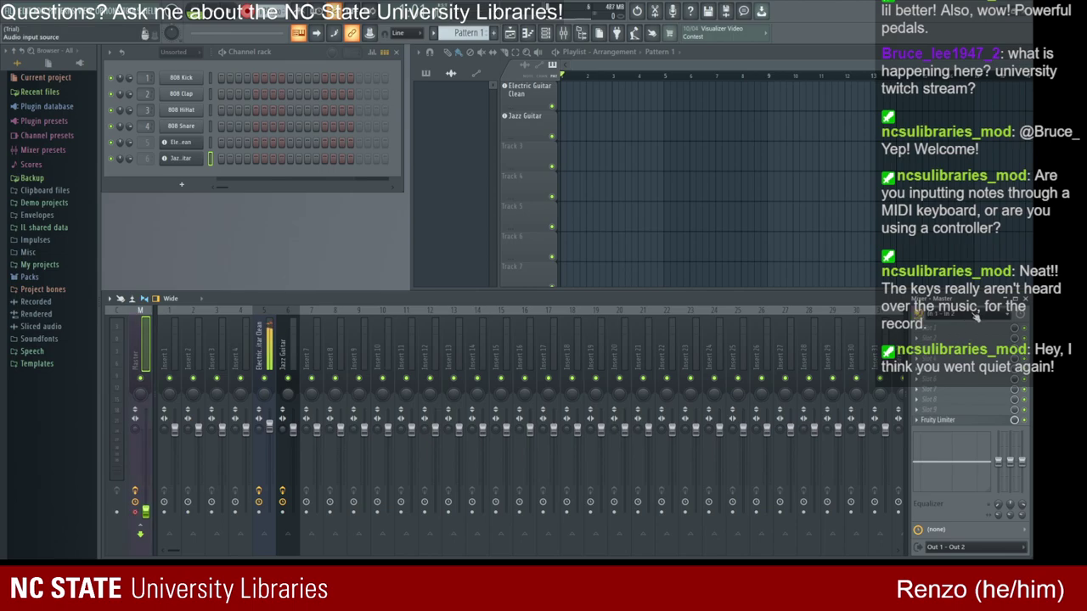
pyautogui.moveTo(145, 513); pyautogui.dragTo(145, 429)
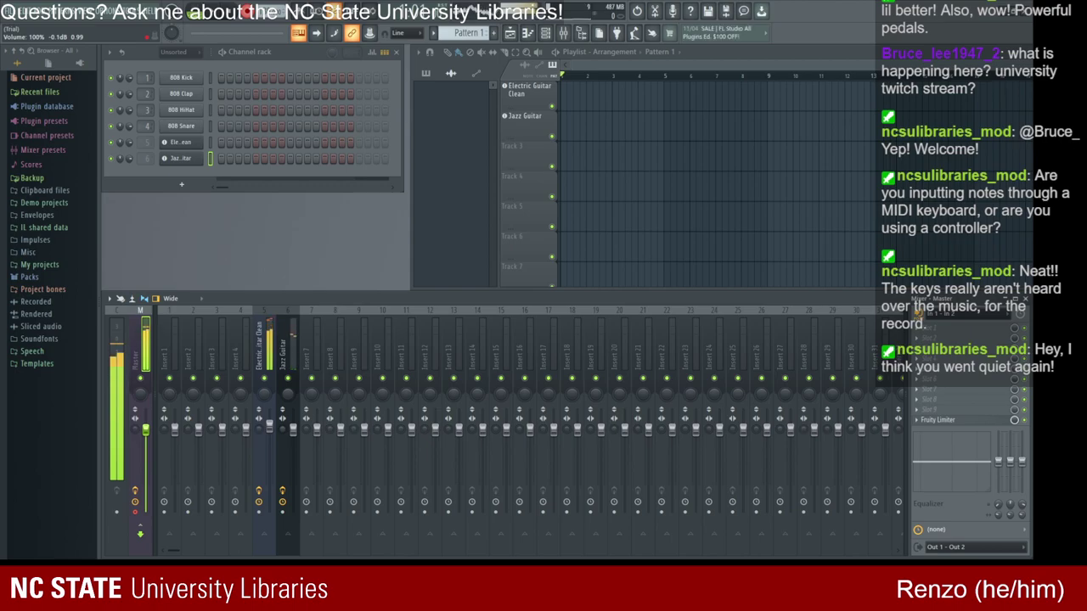
pyautogui.moveTo(145, 429); pyautogui.dragTo(146, 428)
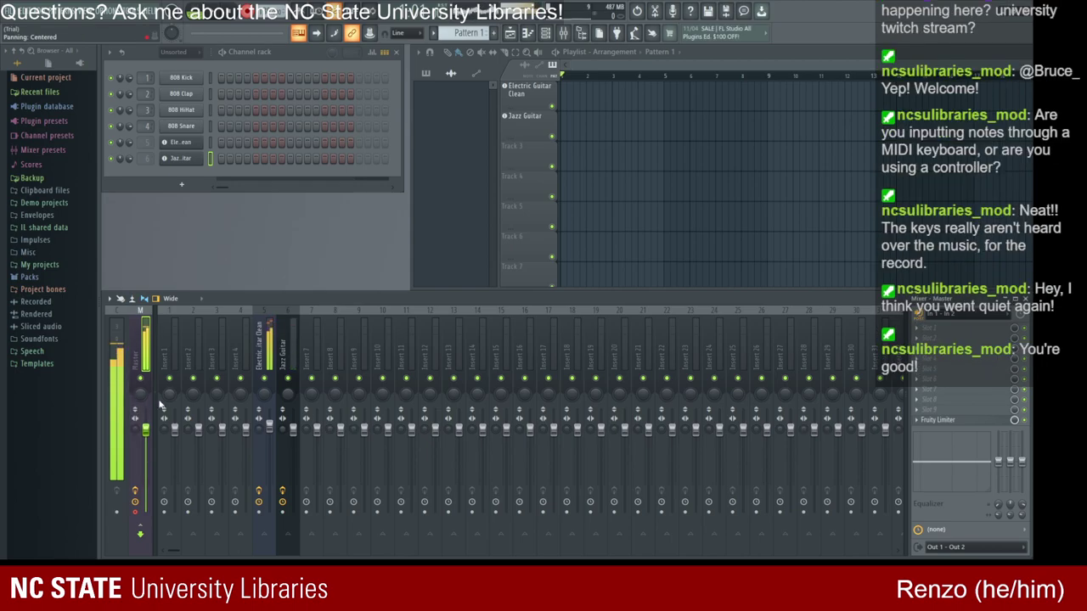
pyautogui.moveTo(145, 397); pyautogui.dragTo(145, 420)
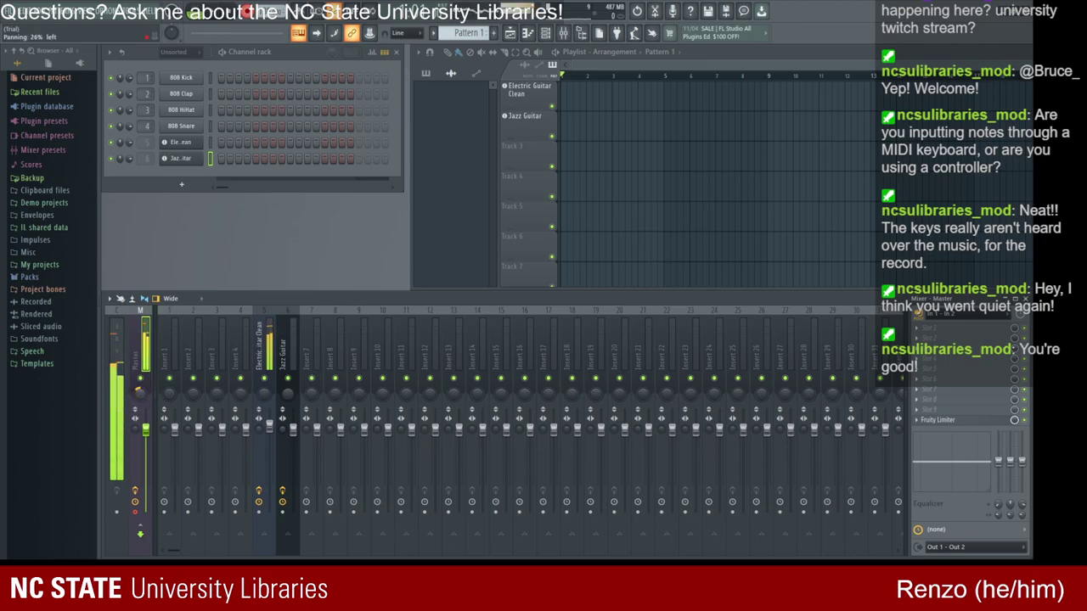
# Step: Toggle the Master track's effect slots off and on, and toggle disk recording on the Current track
pyautogui.click(134, 491)
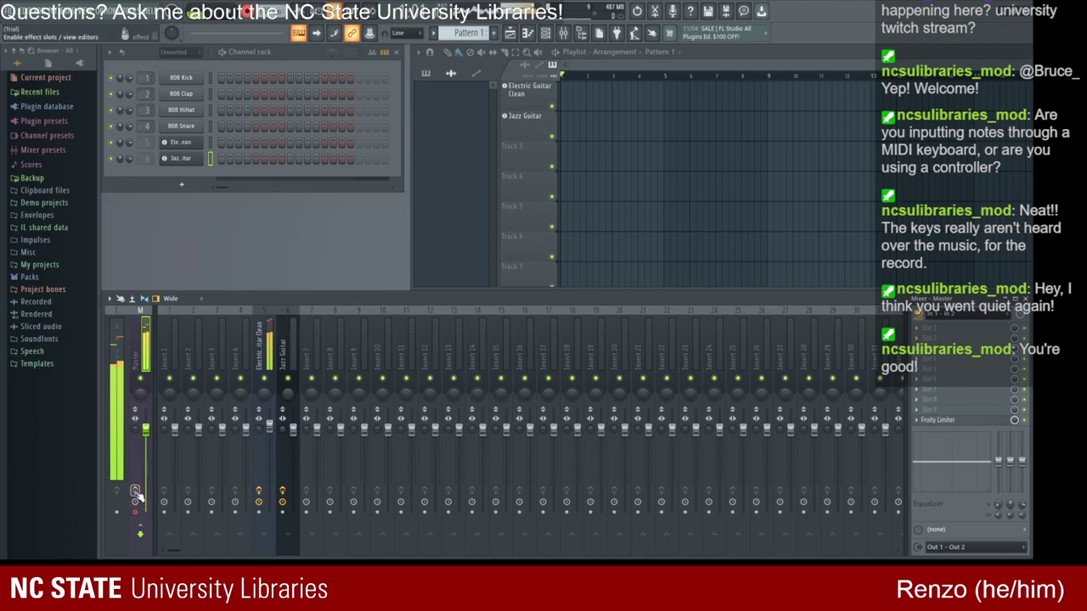
pyautogui.click(134, 491)
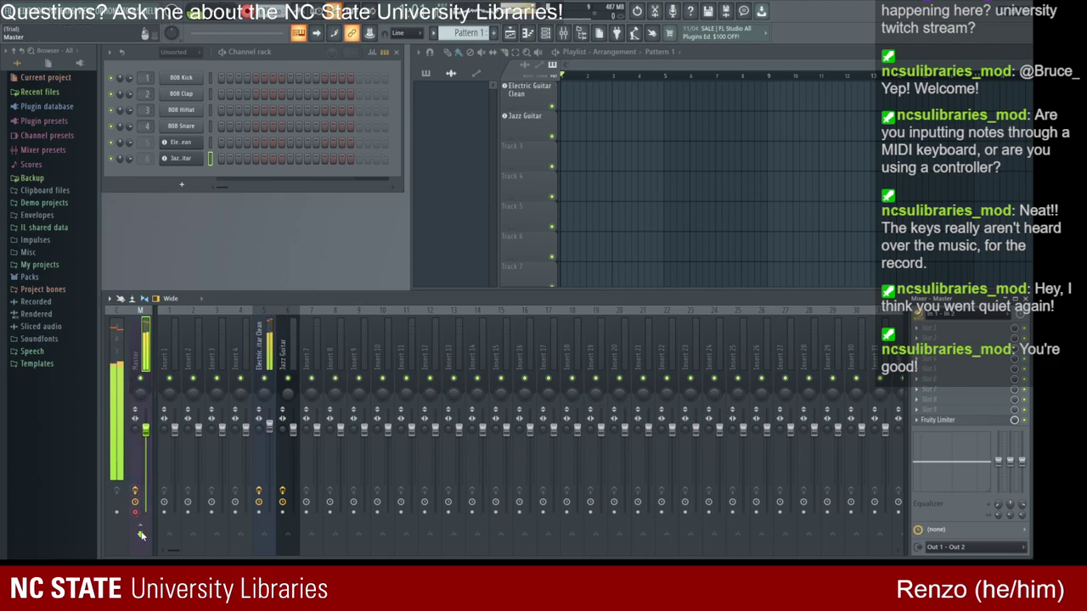
pyautogui.click(119, 513)
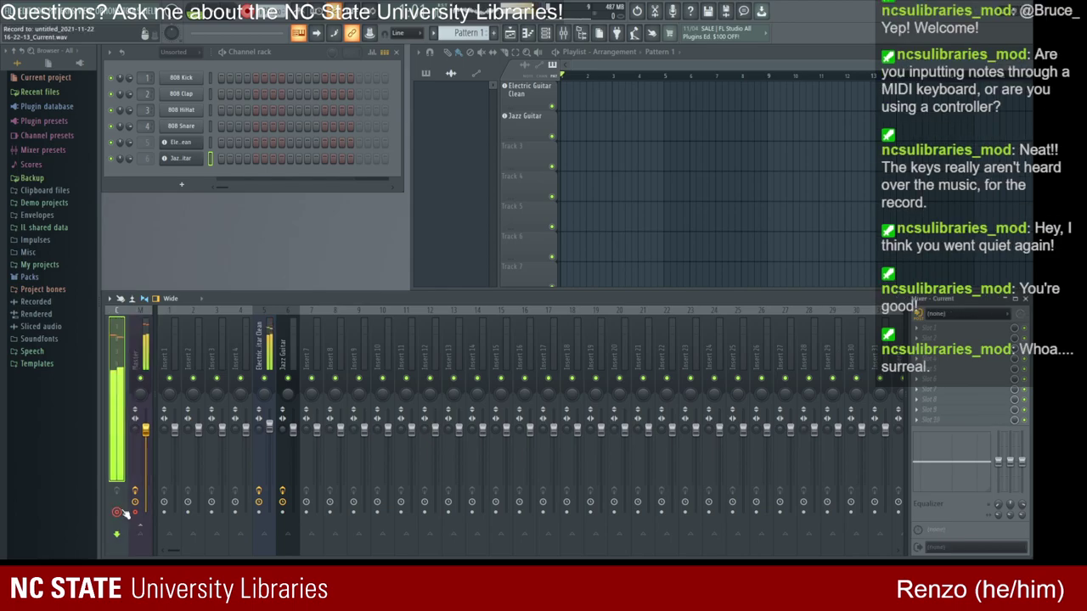
# Step: Lower the Electric Guitar Clean track's volume to about 2%, bring it back up partway and toggle its disk recording arming
pyautogui.click(266, 410)
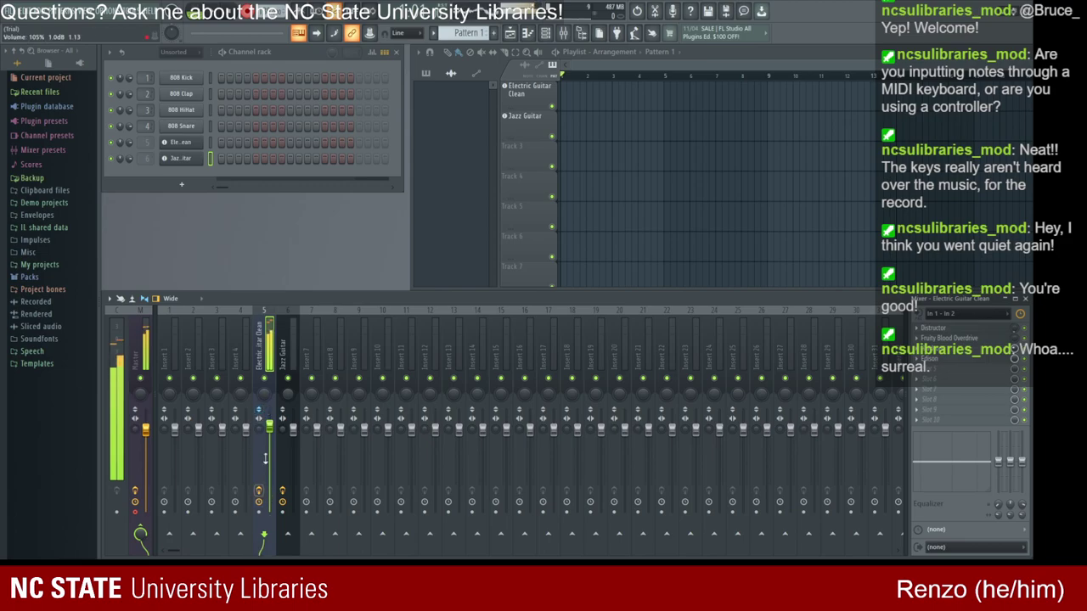
pyautogui.moveTo(271, 427); pyautogui.dragTo(270, 504)
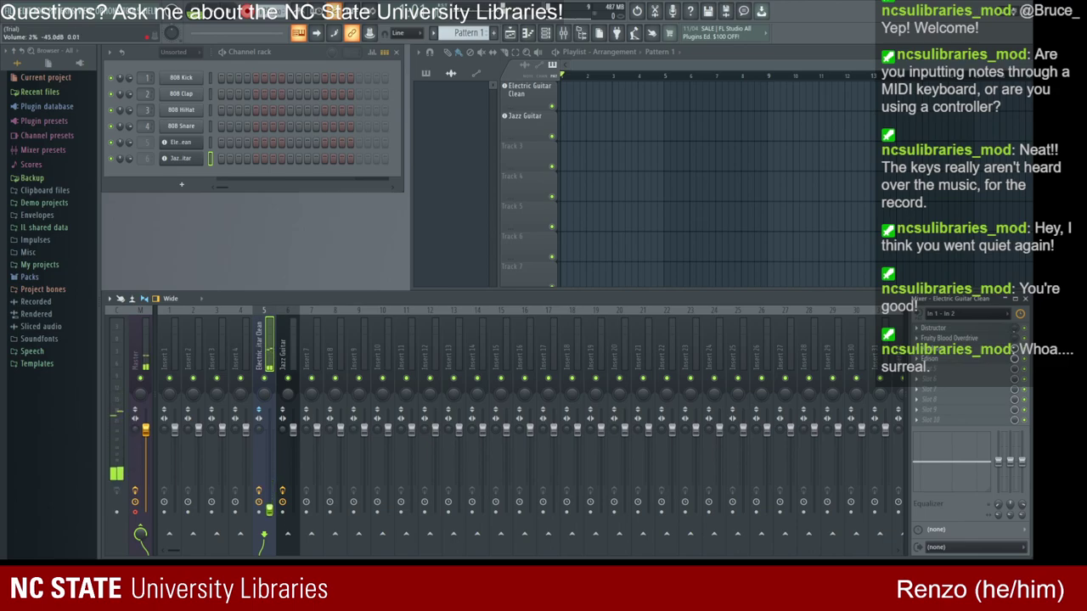
pyautogui.moveTo(270, 512); pyautogui.dragTo(264, 411)
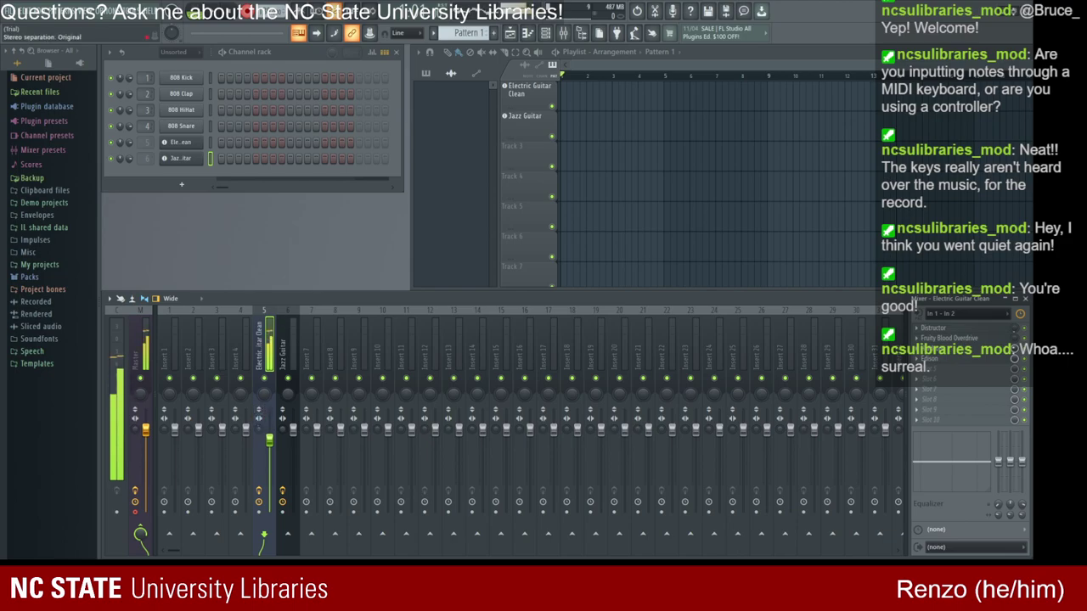
pyautogui.click(259, 512)
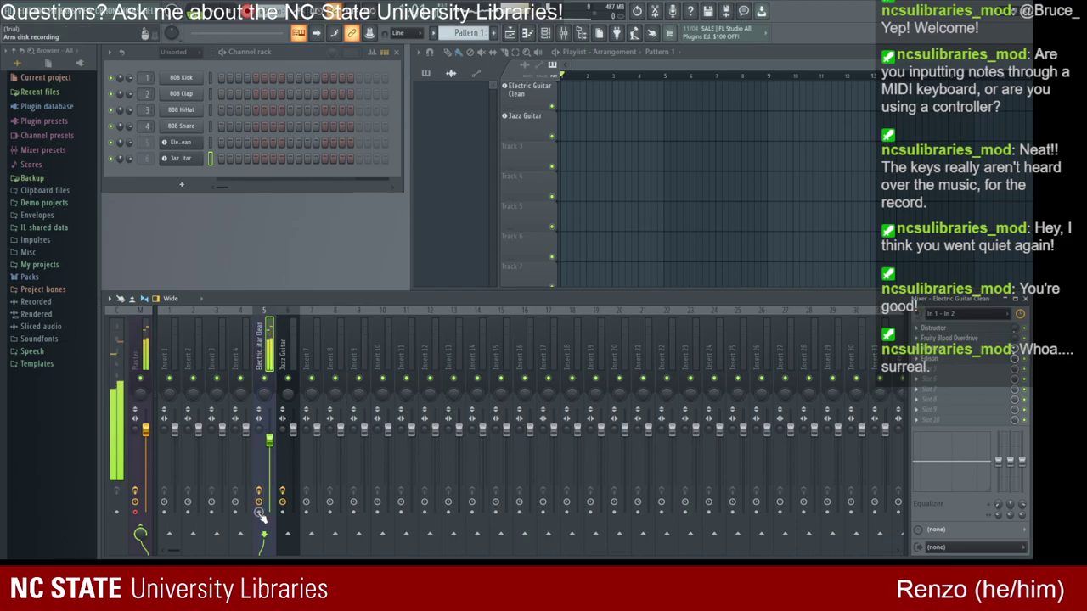
pyautogui.click(259, 513)
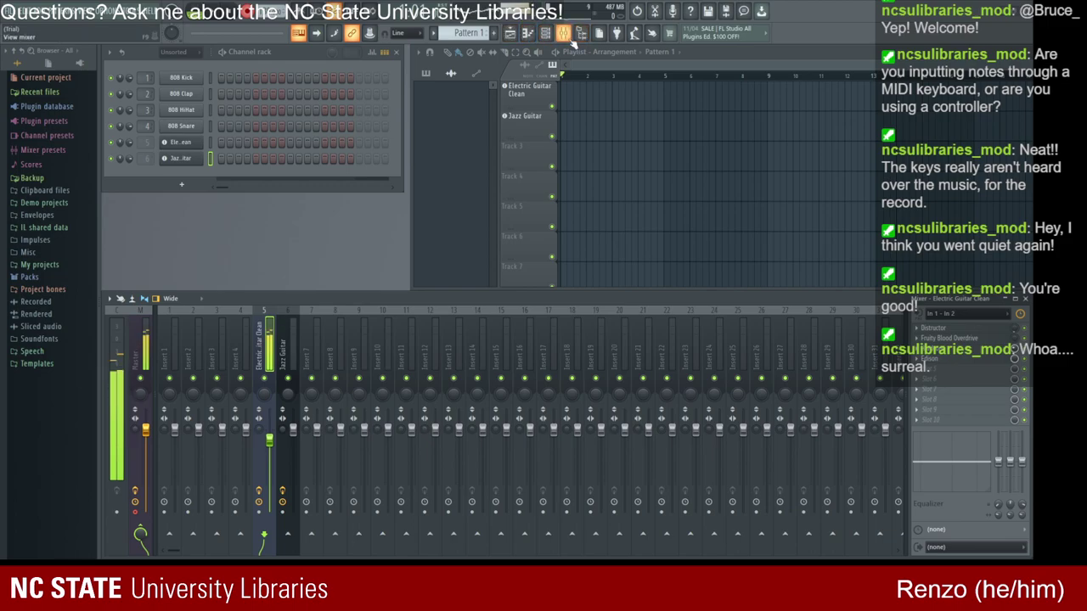
# Step: Select the Jazz Guitar mixer track, drop the Electric Guitar Clean fader to 0% and raise it level with the neighbouring faders
pyautogui.click(672, 12)
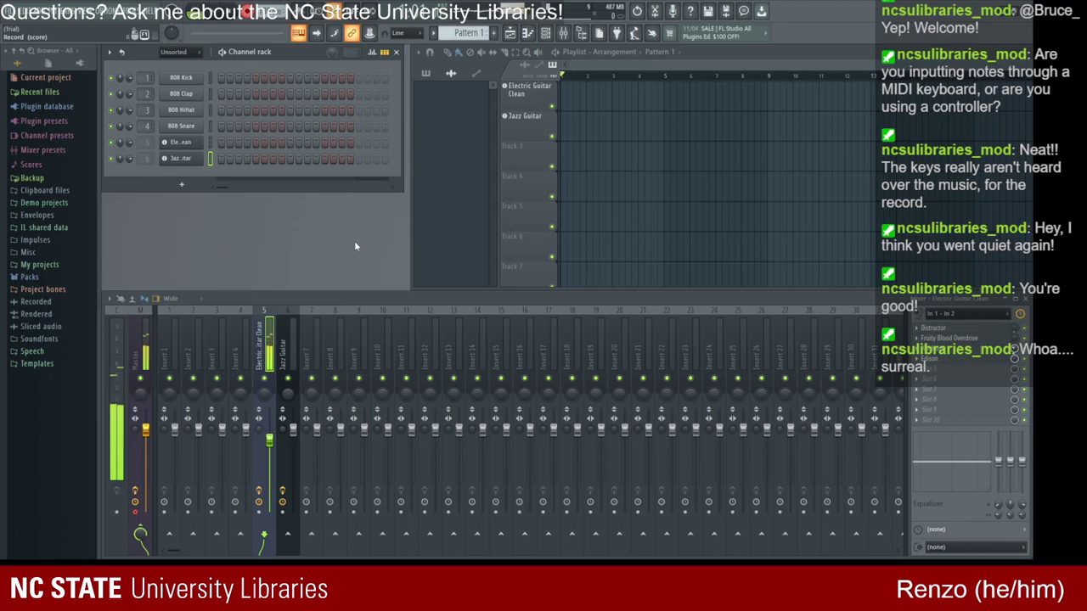
pyautogui.click(291, 390)
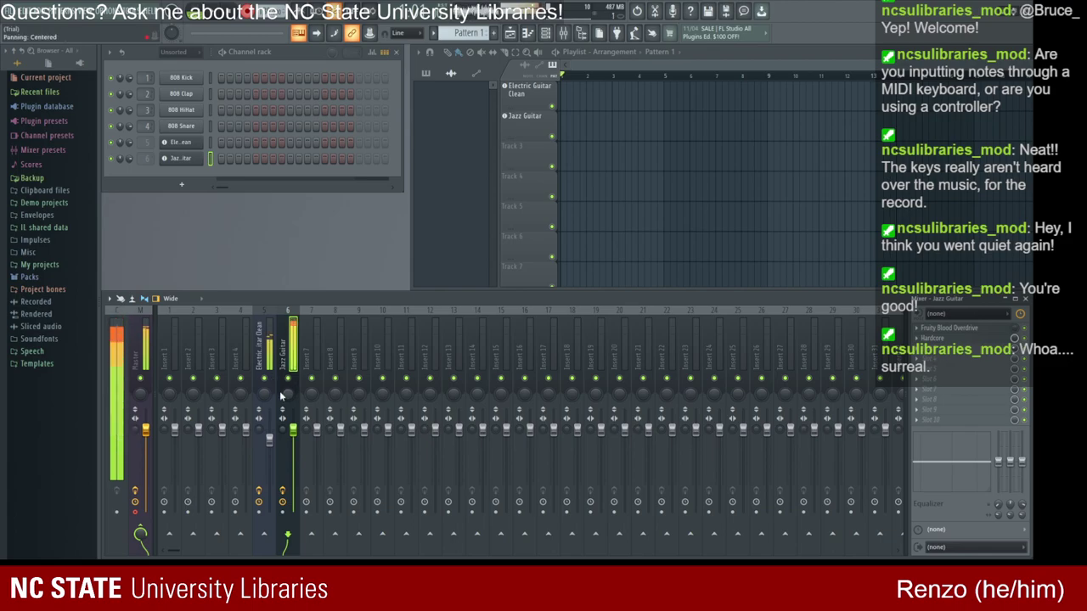
pyautogui.moveTo(268, 439); pyautogui.dragTo(270, 511)
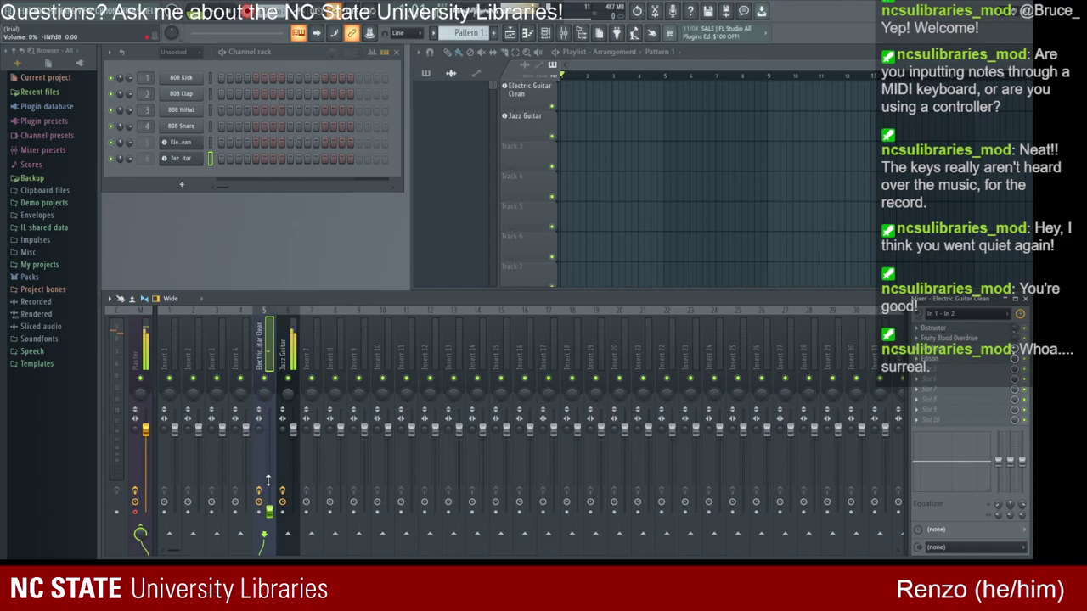
pyautogui.moveTo(270, 511); pyautogui.dragTo(269, 431)
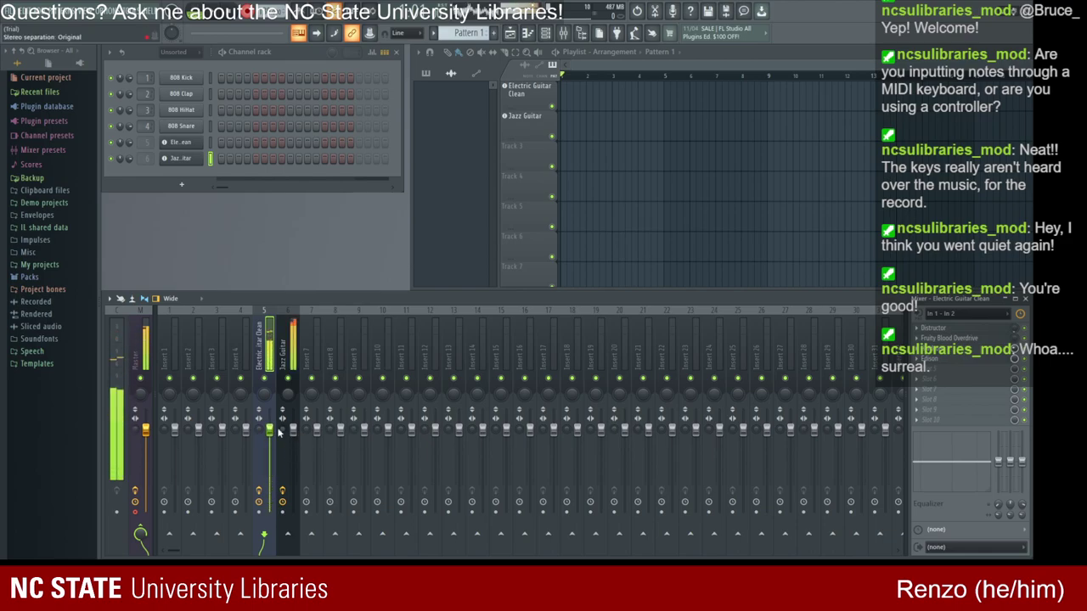
# Step: Undo the last Electric Guitar Clean fader change and lower the Master track's volume slightly
pyautogui.hotkey('ctrl', 'z')
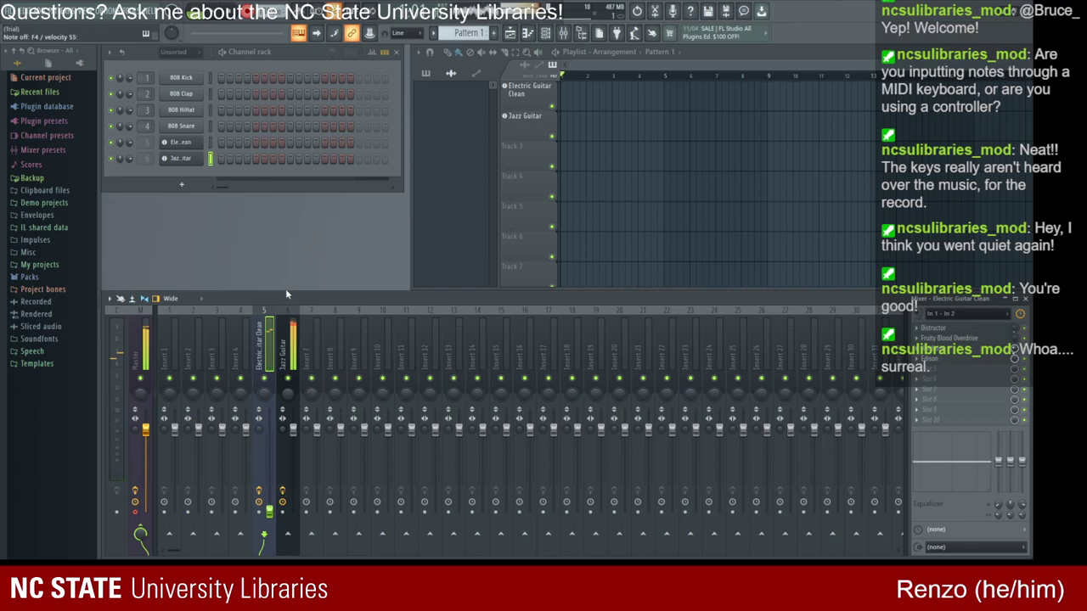
pyautogui.moveTo(286, 289); pyautogui.dragTo(290, 231)
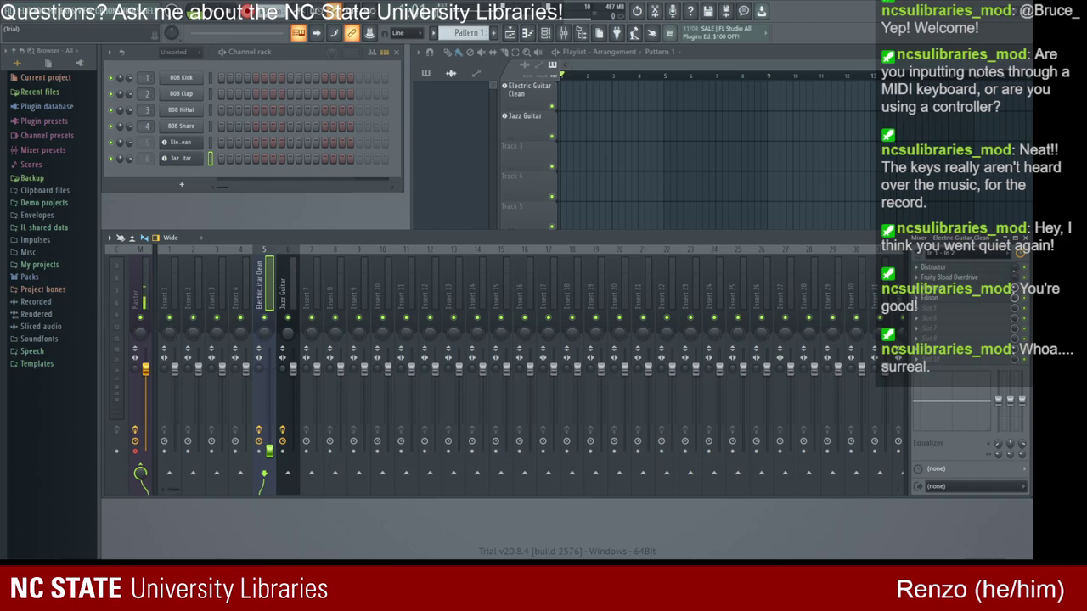
pyautogui.moveTo(145, 367)
pyautogui.mouseDown()
pyautogui.moveTo(145, 452)
pyautogui.moveTo(145, 386)
pyautogui.mouseUp()
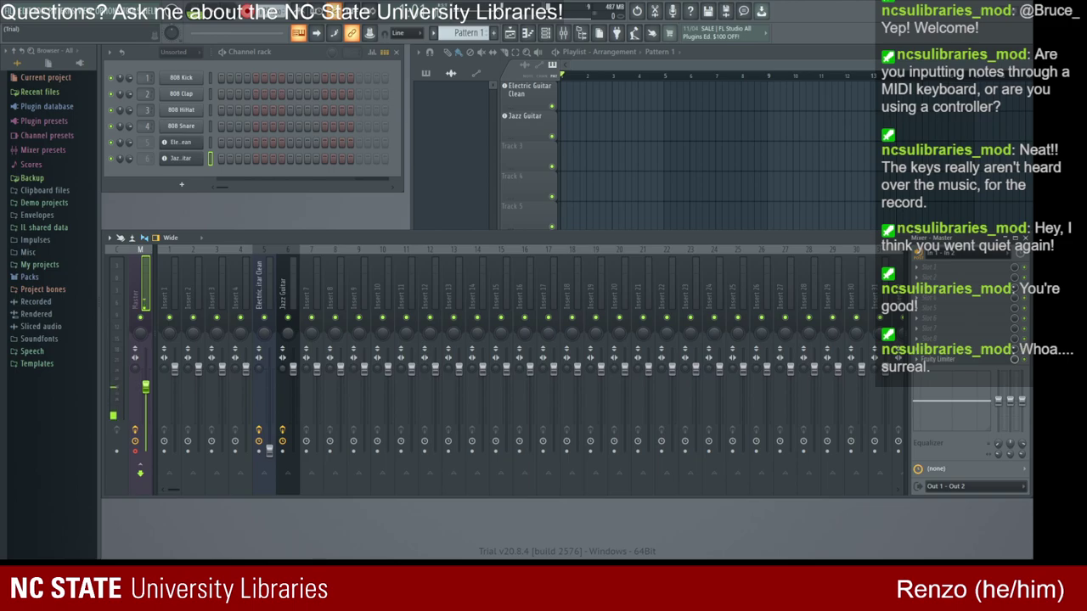
# Step: Select the Electric Guitar Clean mixer track, make its channel the active instrument and close its FLEX window
pyautogui.click(258, 303)
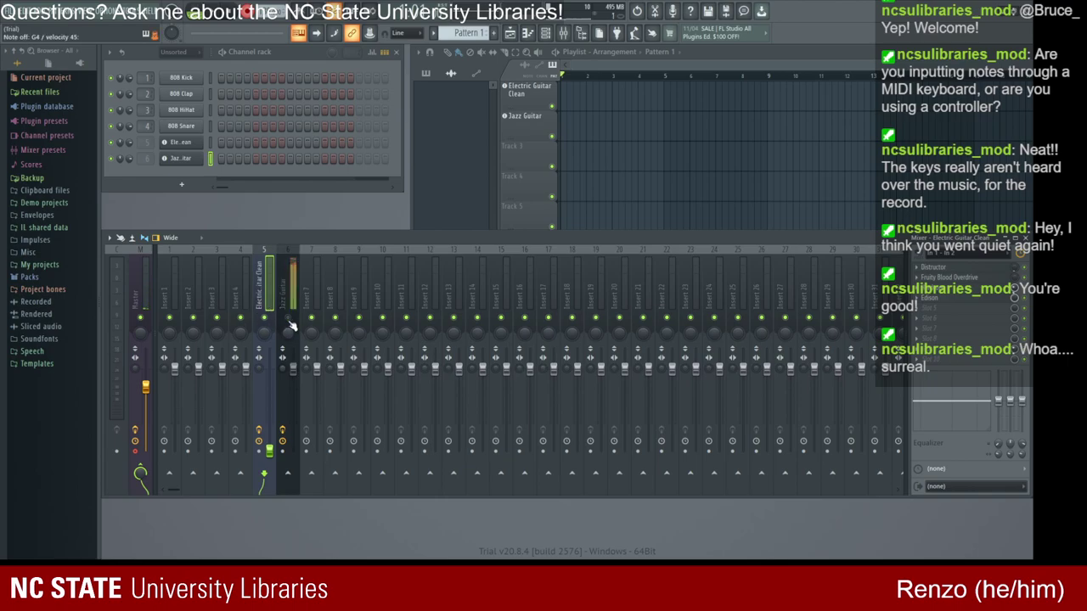
pyautogui.click(180, 142)
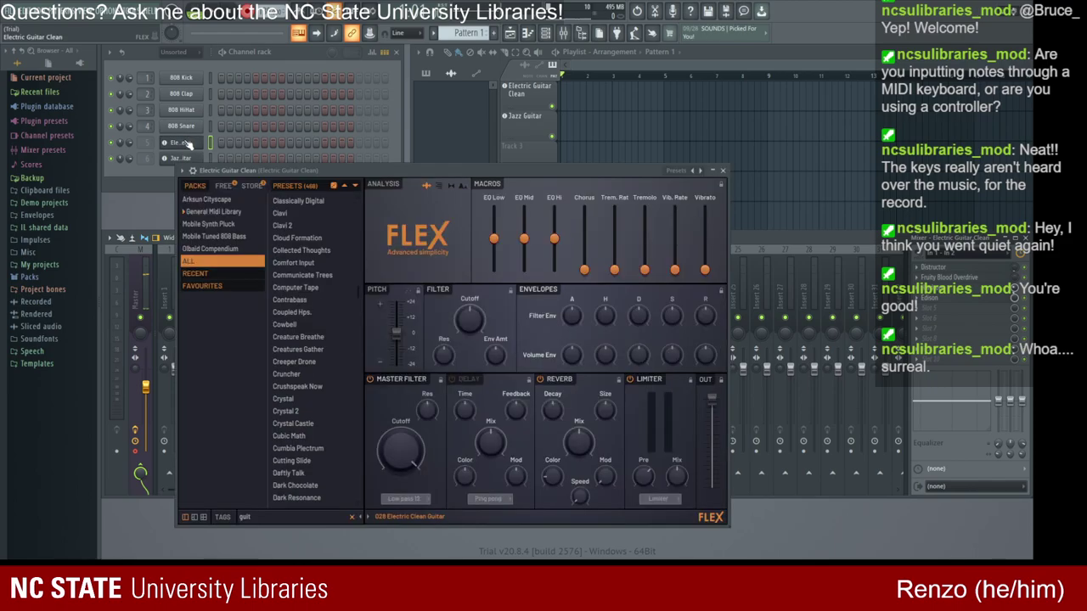
pyautogui.click(721, 170)
# Step: Raise the Electric Guitar Clean mixer fader level with the Master fader and arm the track for disk recording
pyautogui.click(293, 357)
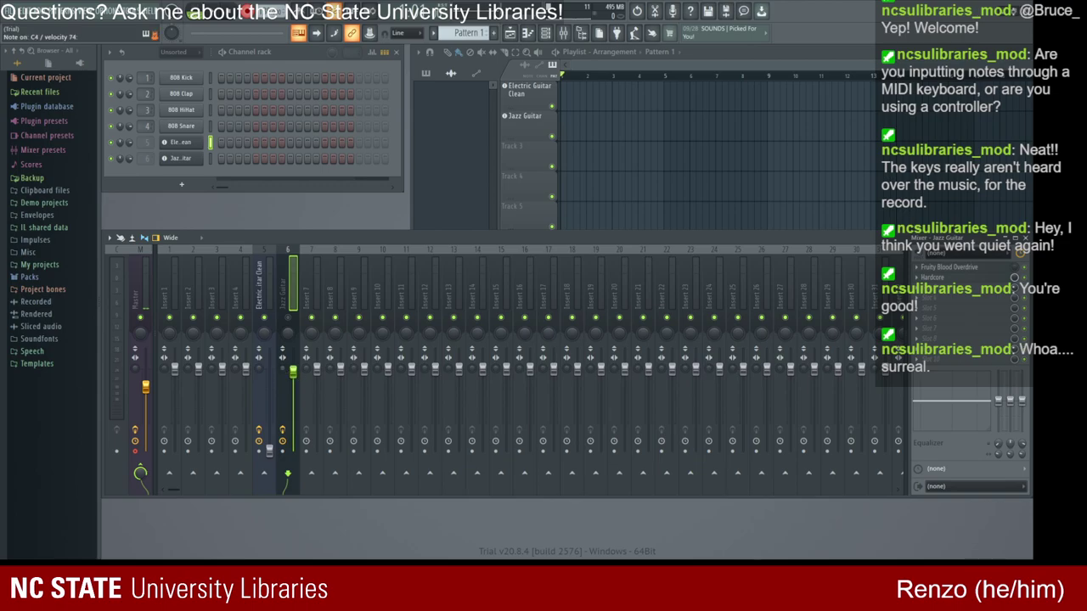
pyautogui.click(283, 451)
pyautogui.click(263, 302)
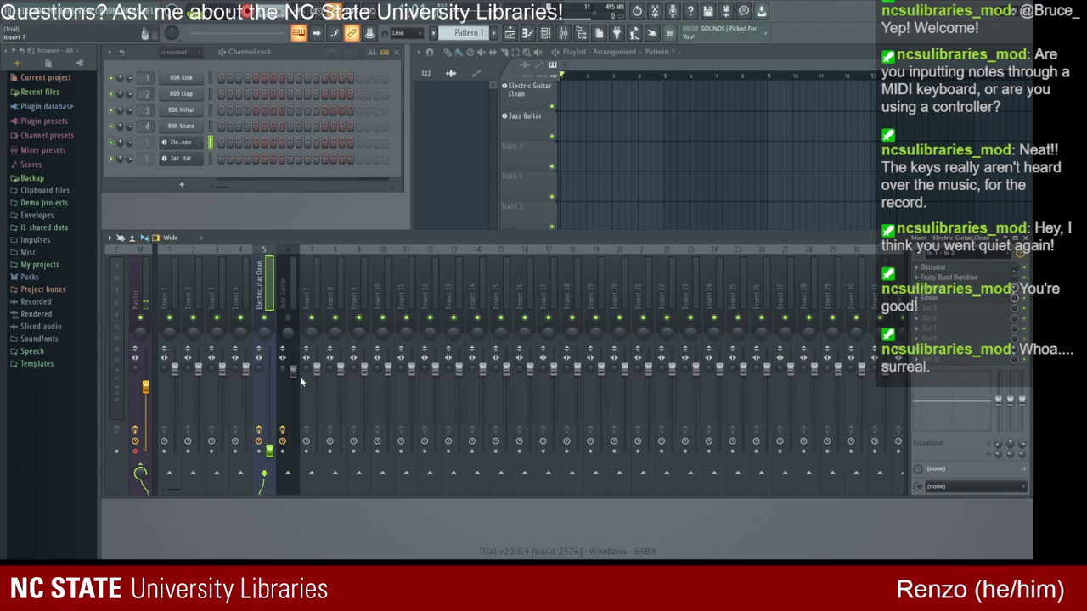
pyautogui.moveTo(266, 375)
pyautogui.mouseDown()
pyautogui.moveTo(266, 301)
pyautogui.moveTo(272, 389)
pyautogui.mouseUp()
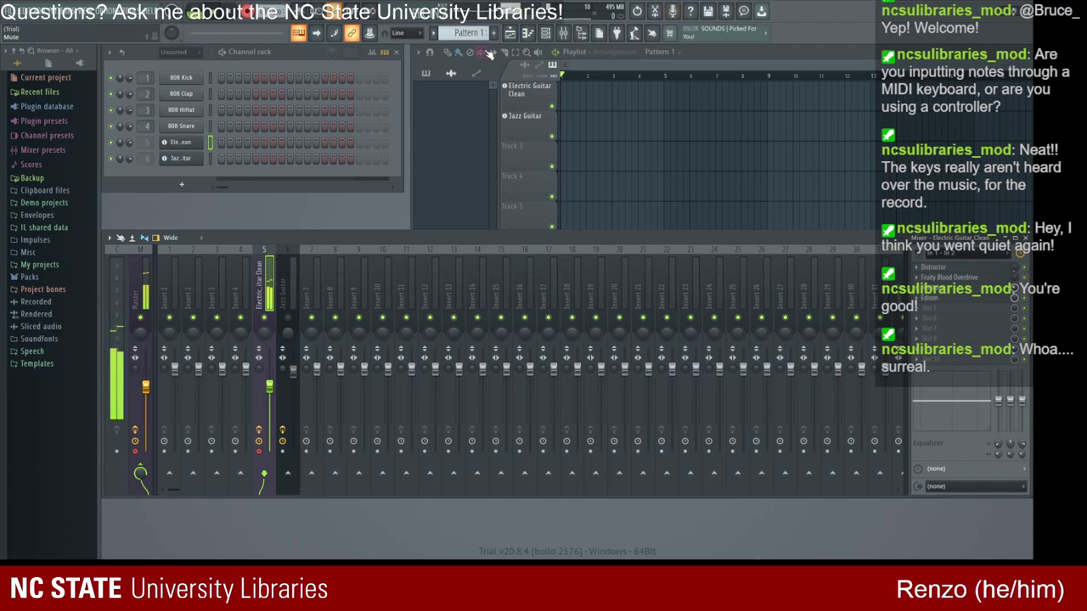
# Step: Record an Electric Guitar Clean audio take of about nine bars into the playlist and play it back
pyautogui.press('space')
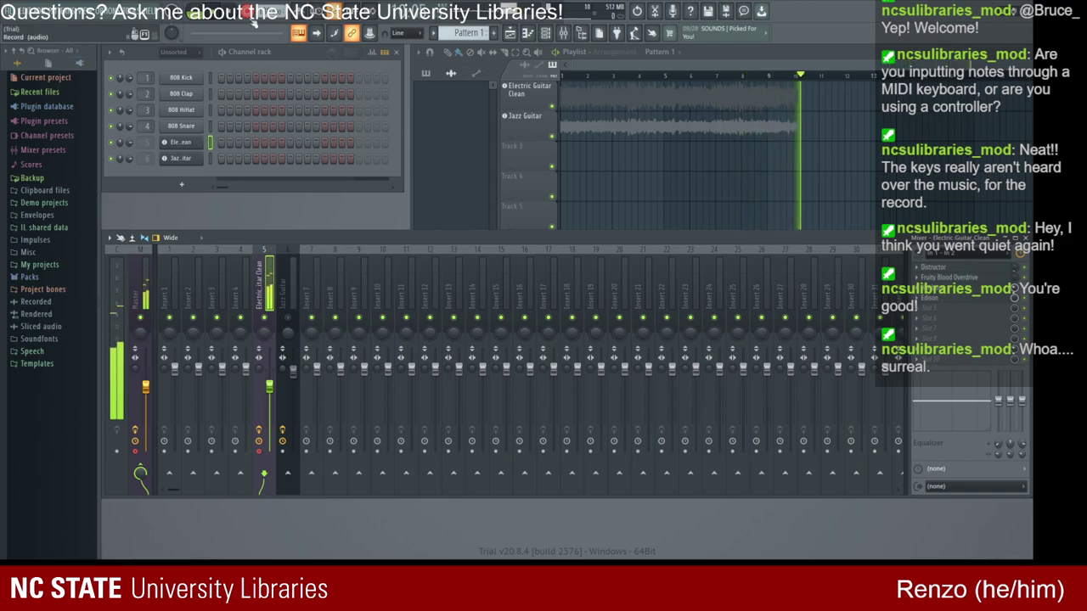
pyautogui.press('space')
pyautogui.press('space')
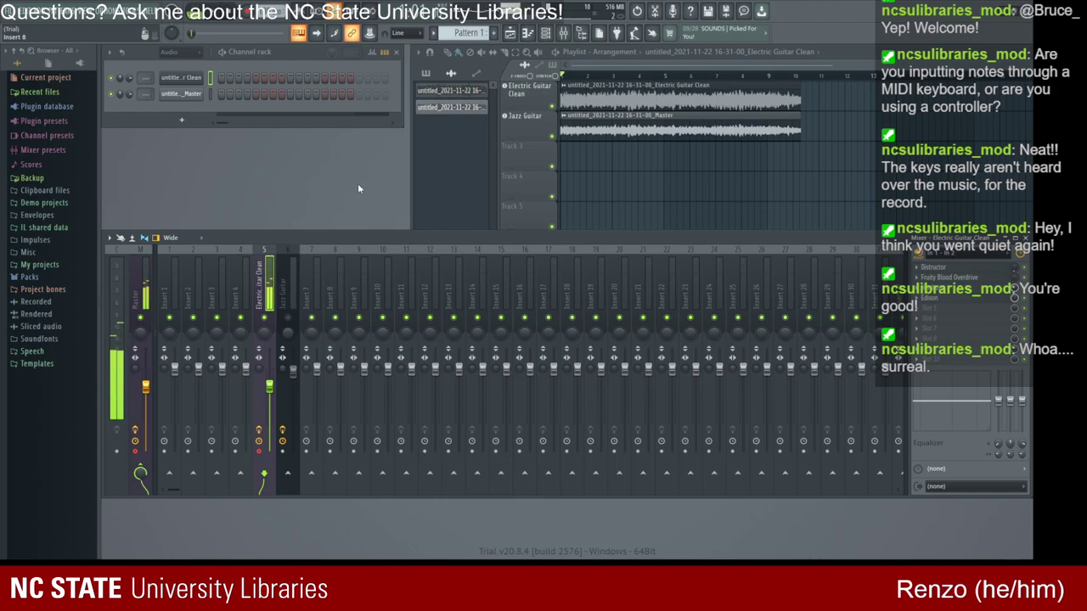
# Step: Remove the recorded Master and Electric Guitar Clean audio clips from the playlist and the project
pyautogui.click(457, 228)
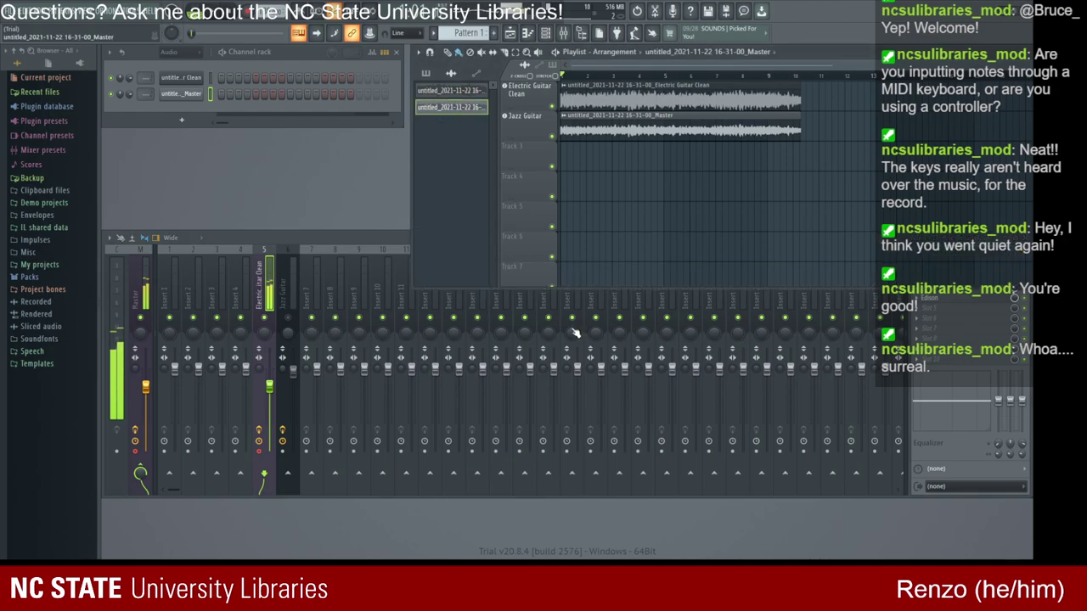
pyautogui.hotkey('ctrl', 'z')
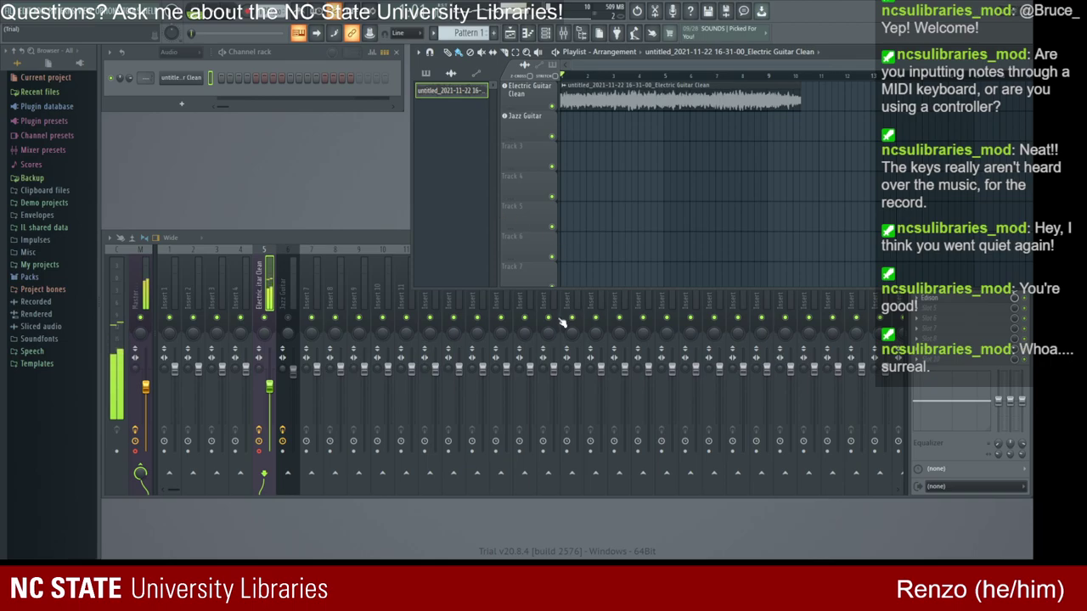
pyautogui.hotkey('ctrl', 'z')
pyautogui.click(388, 300)
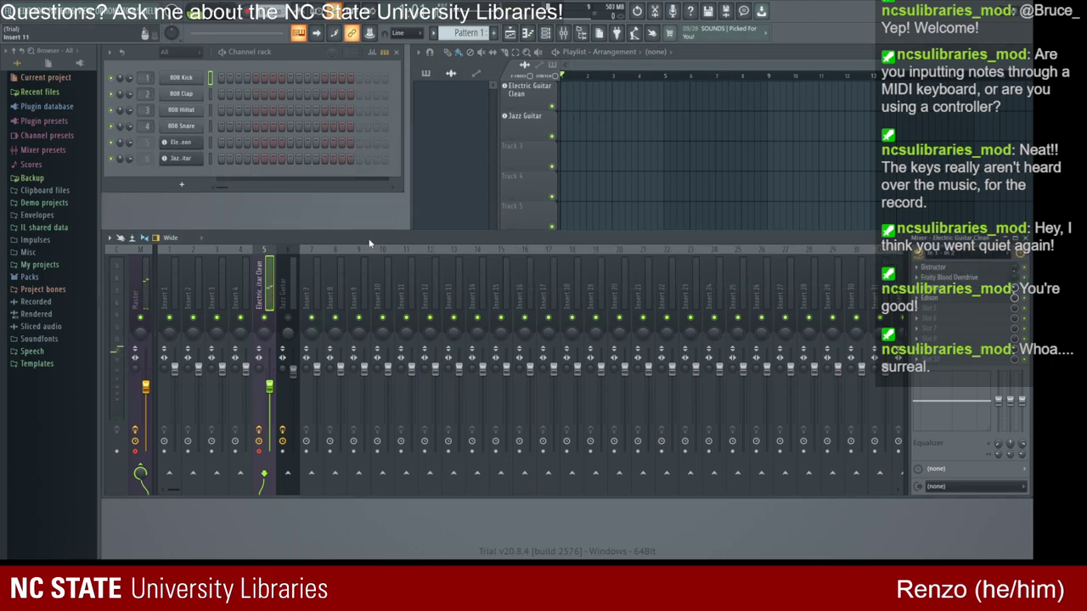
# Step: Make Electric Guitar Clean the active channel and mixer track, and drop the Jazz Guitar mixer fader to its minimum
pyautogui.click(181, 158)
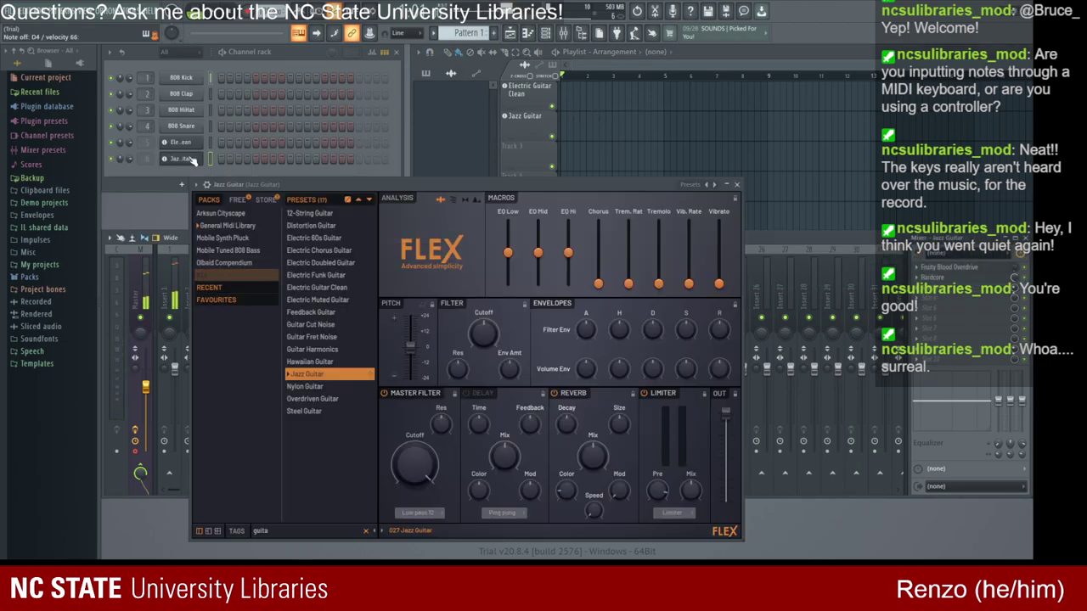
pyautogui.click(188, 146)
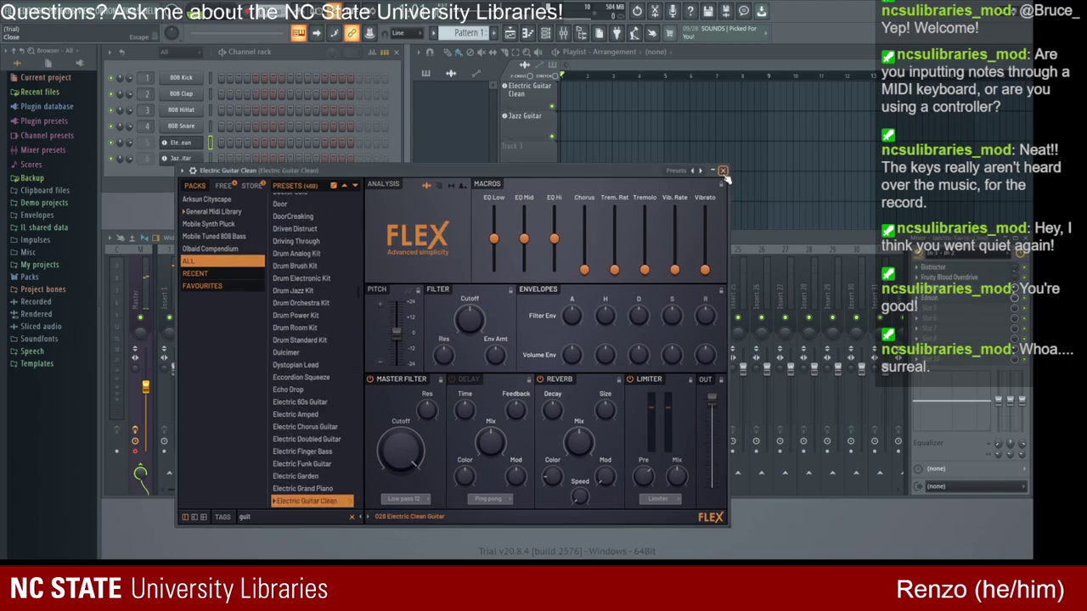
pyautogui.click(723, 174)
pyautogui.moveTo(293, 370); pyautogui.dragTo(292, 452)
pyautogui.click(268, 410)
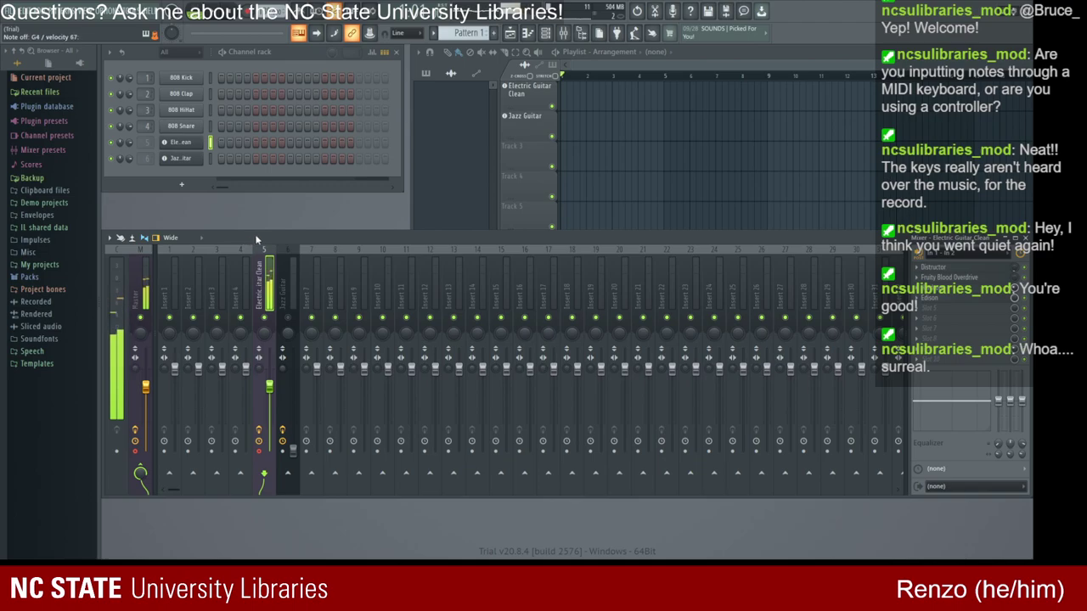
pyautogui.moveTo(258, 238); pyautogui.dragTo(261, 300)
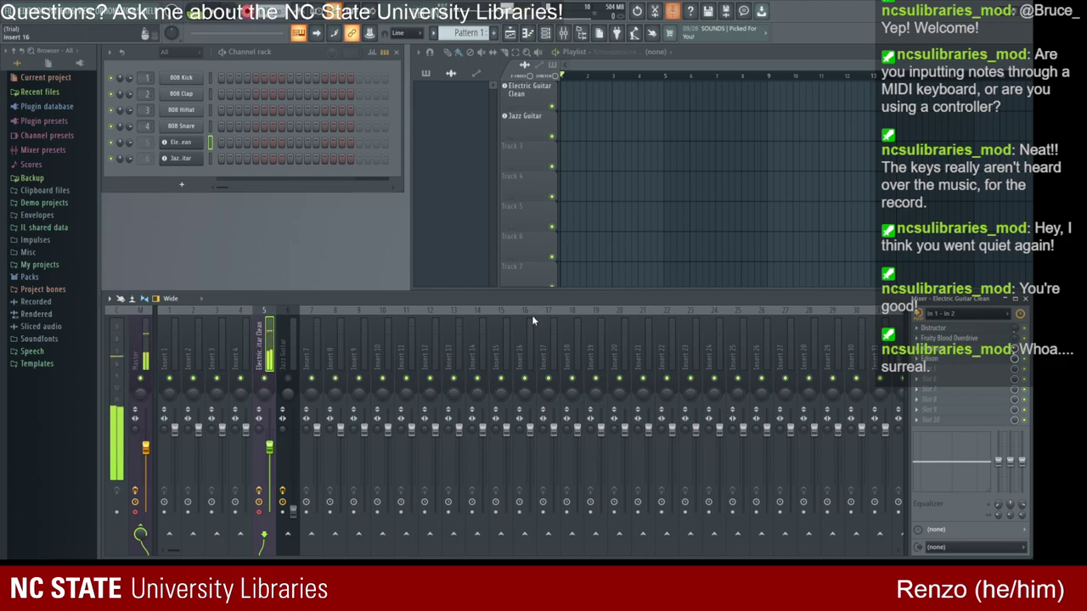
# Step: Record an Electric Guitar Clean take of about three and a half bars and delete both of its audio clips
pyautogui.press('space')
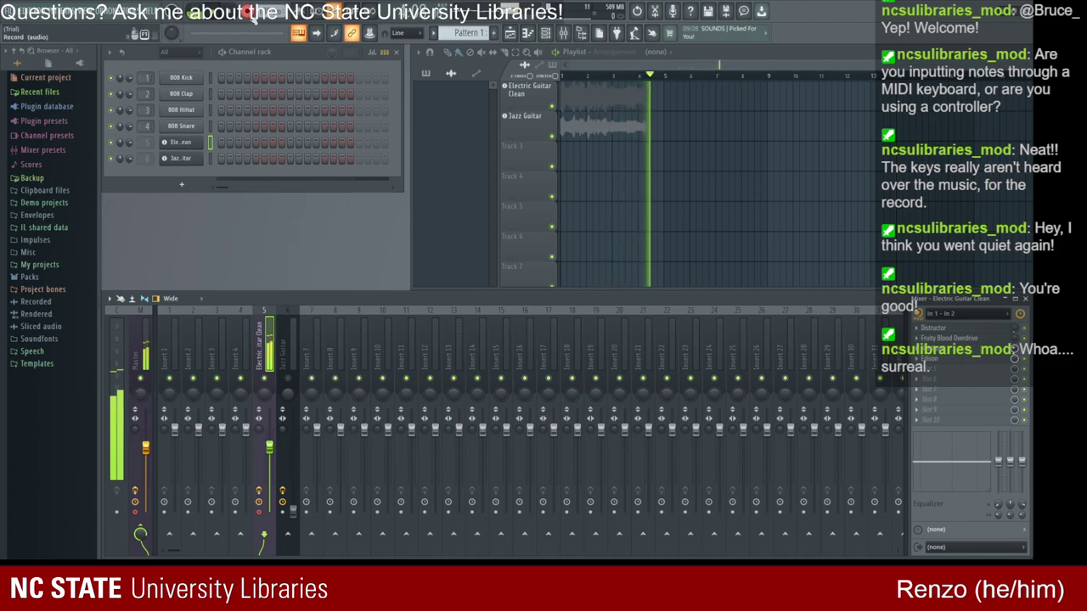
pyautogui.click(252, 14)
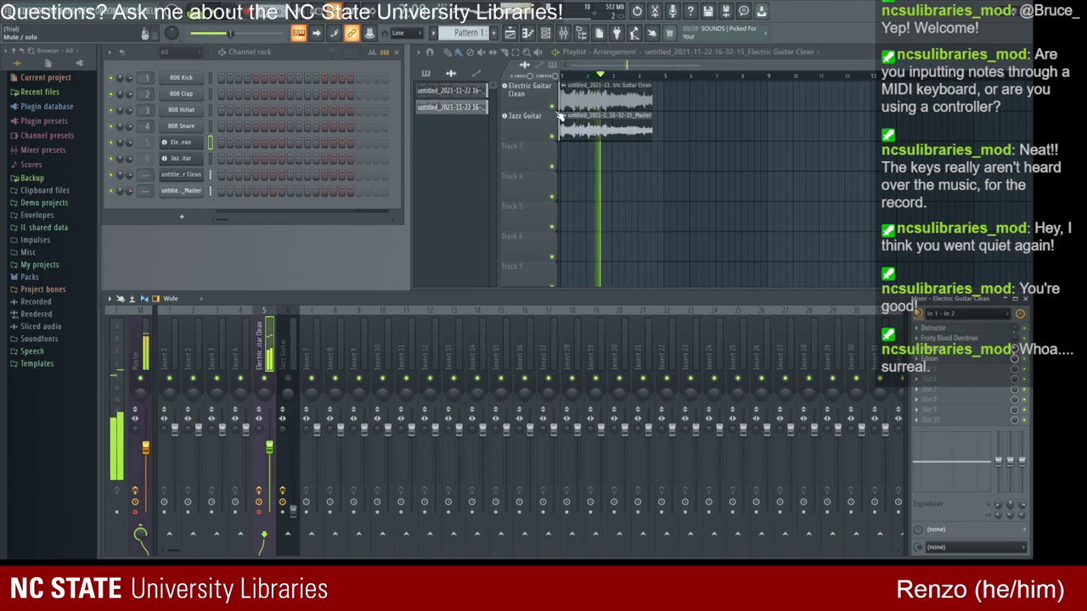
pyautogui.hotkey('ctrl', 'z')
pyautogui.click(439, 109)
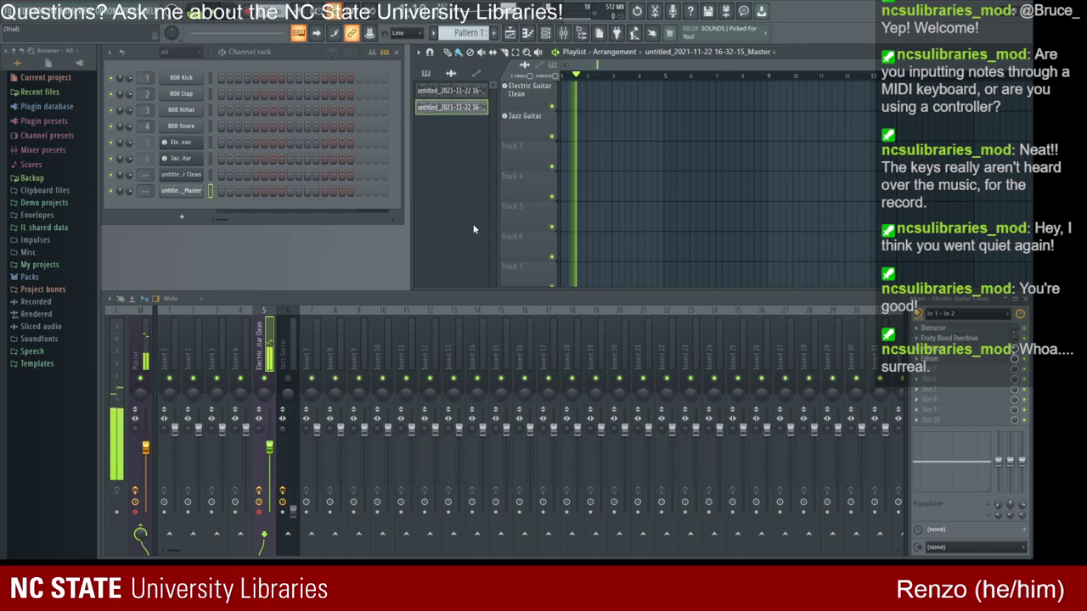
pyautogui.hotkey('ctrl', 'z')
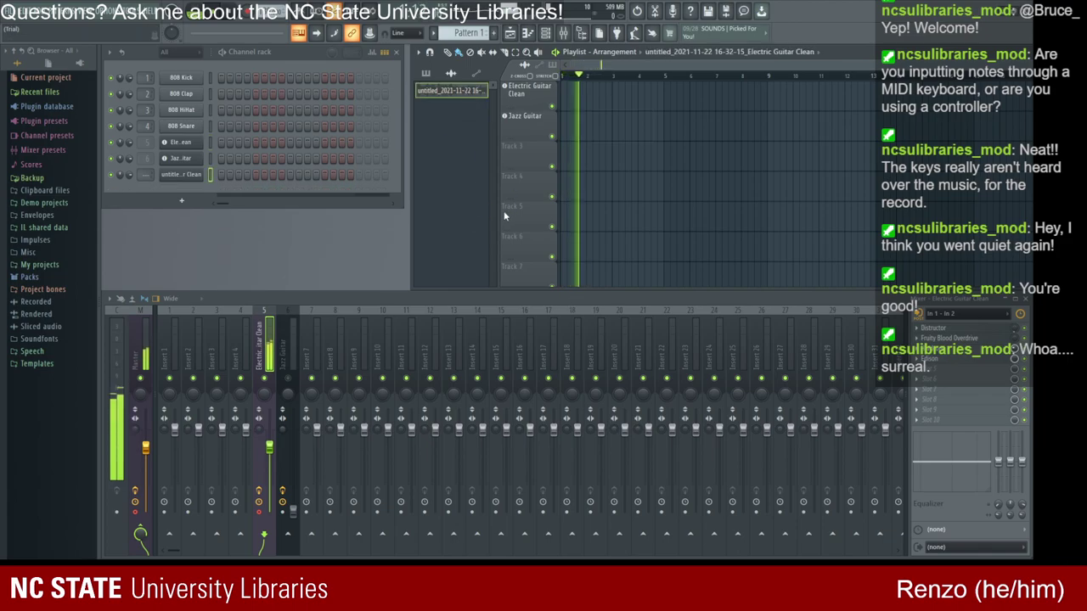
pyautogui.hotkey('ctrl', 'z')
# Step: Record a very brief take from partway through bar 1 and delete its Master and Electric Guitar Clean recordings
pyautogui.press('space')
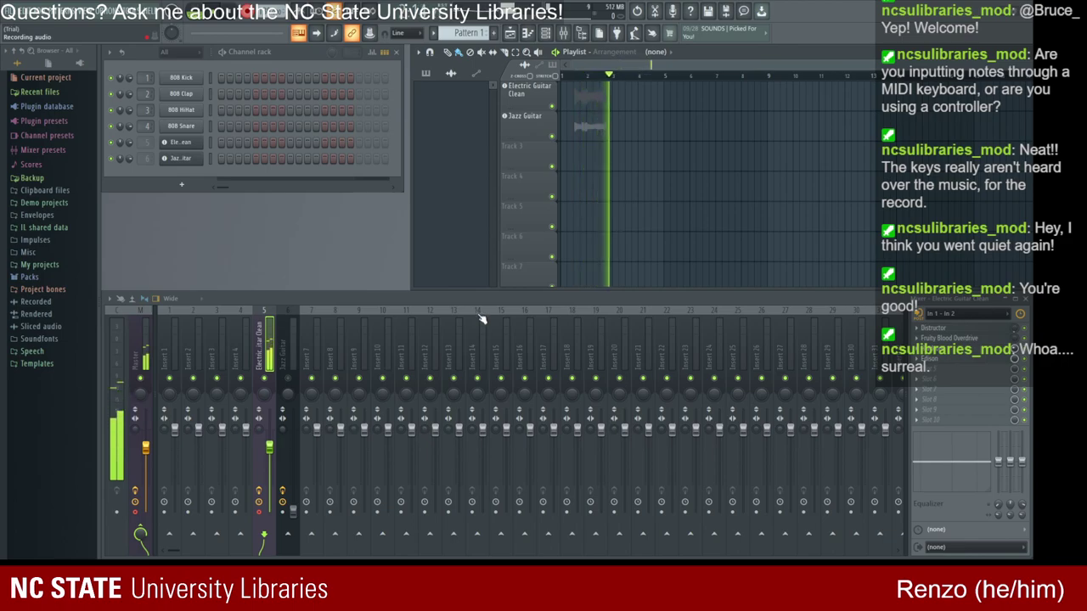
pyautogui.press('space')
pyautogui.rightClick(613, 127)
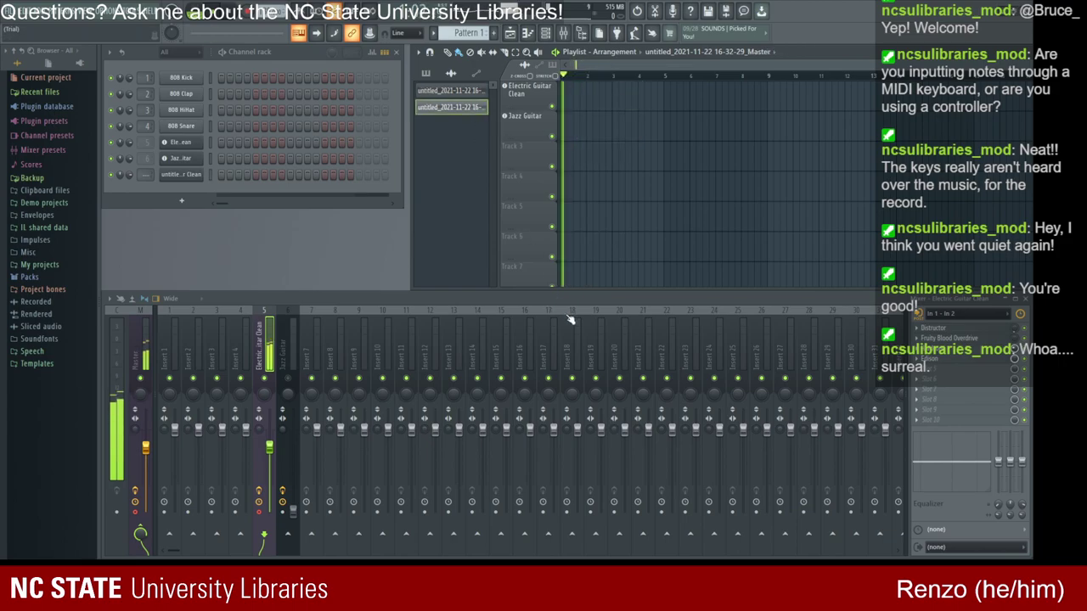
pyautogui.click(430, 88)
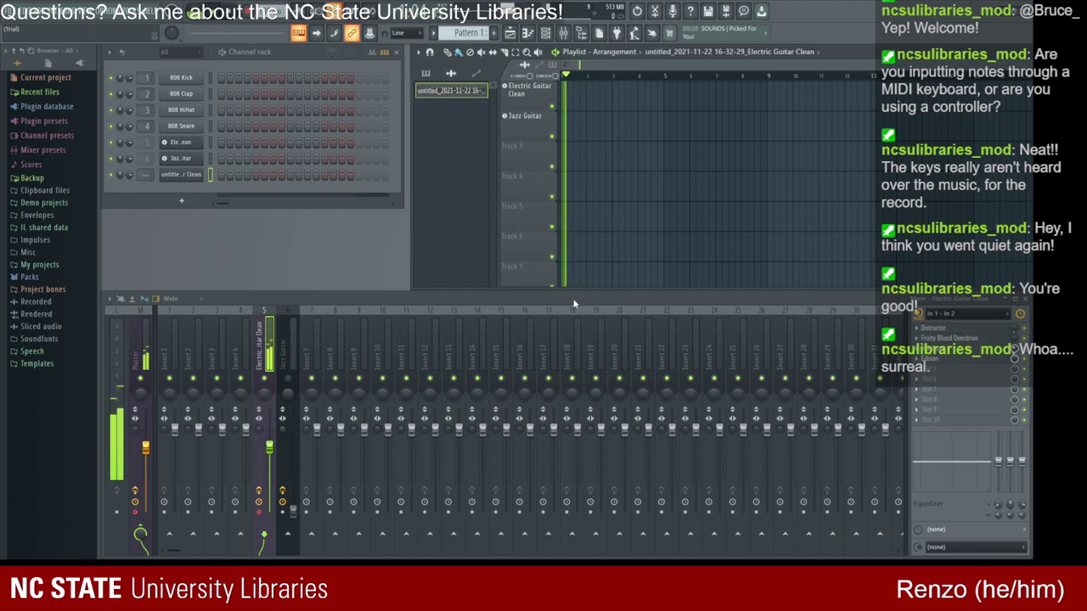
pyautogui.press('Delete')
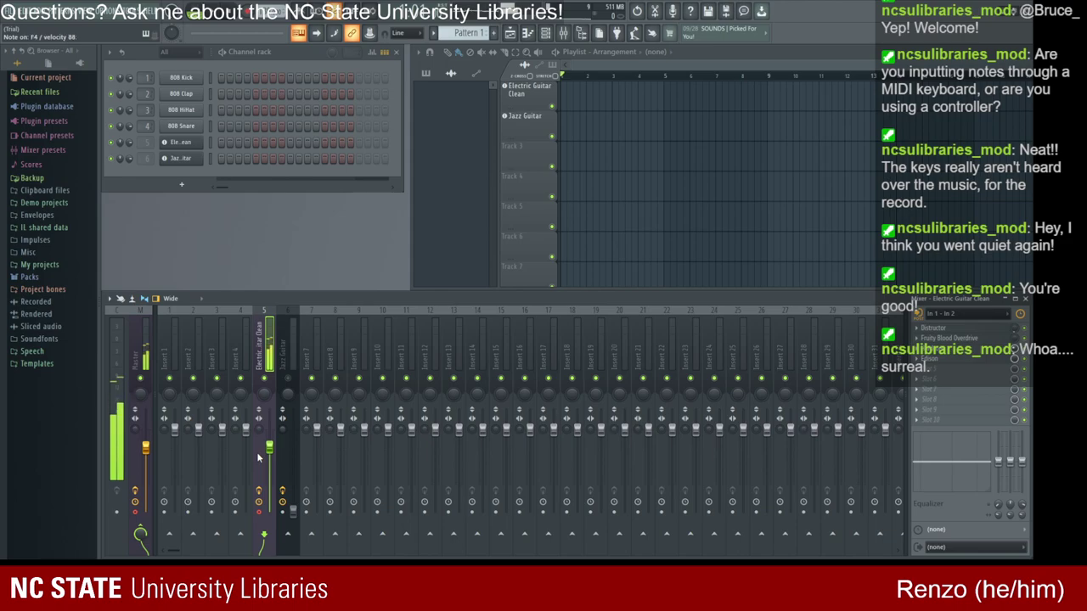
# Step: Open the Jazz Guitar instrument, switch back to the Electric Guitar Clean channel and close the FLEX windows
pyautogui.click(179, 160)
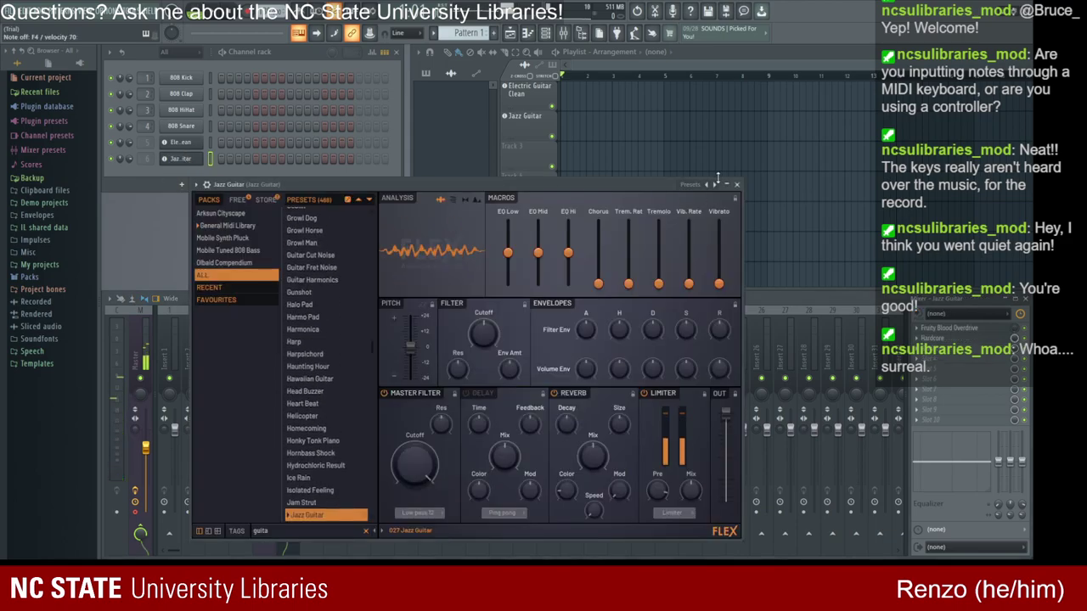
pyautogui.press('Escape')
pyautogui.click(191, 143)
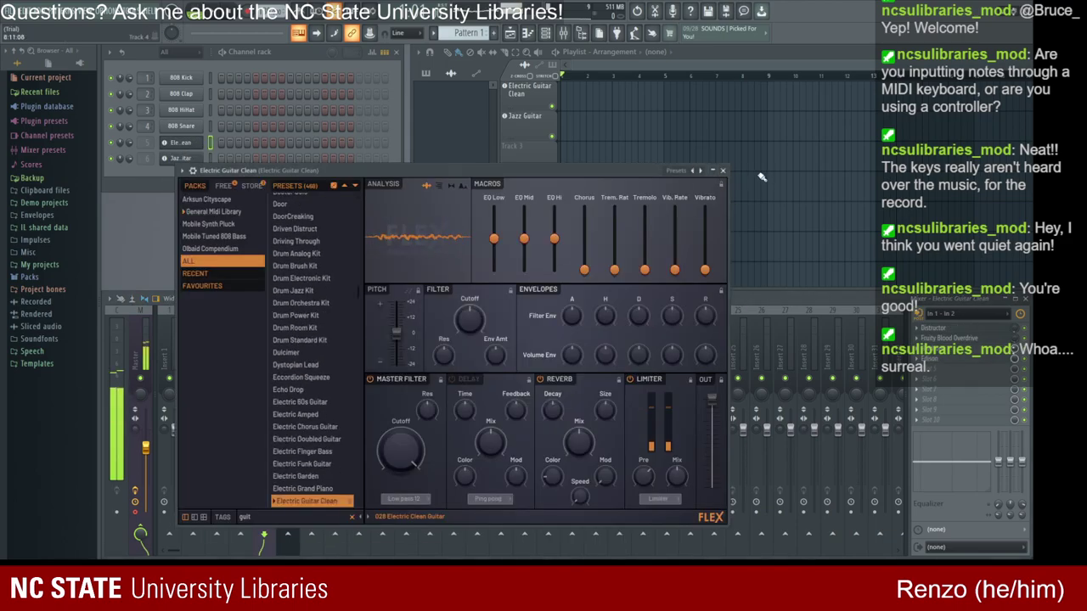
pyautogui.click(722, 170)
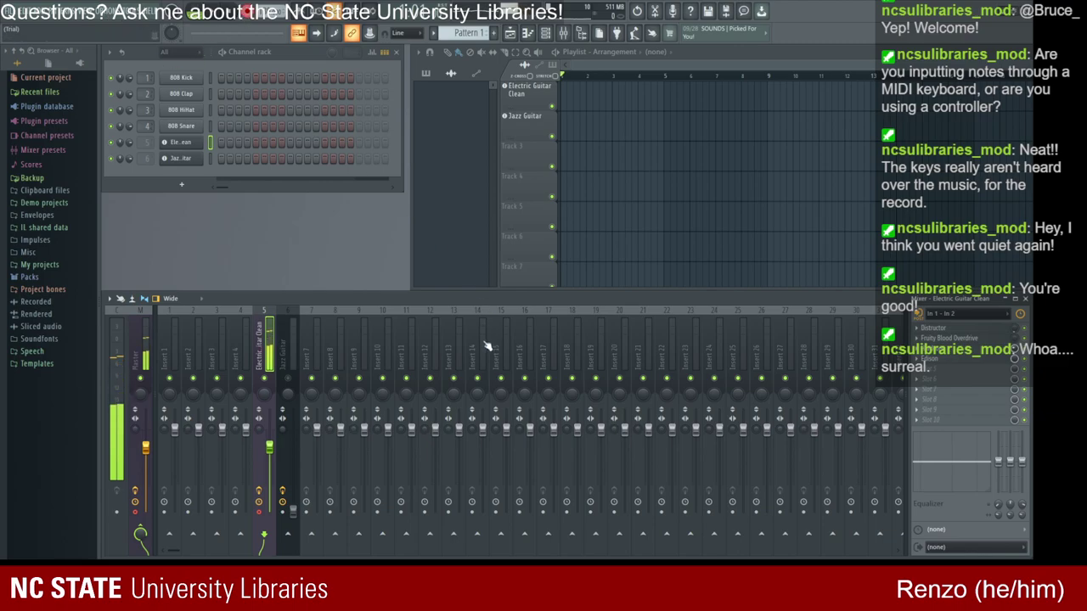
# Step: Record an Electric Guitar Clean take of about eight bars and remove both resulting recordings from the project
pyautogui.press('space')
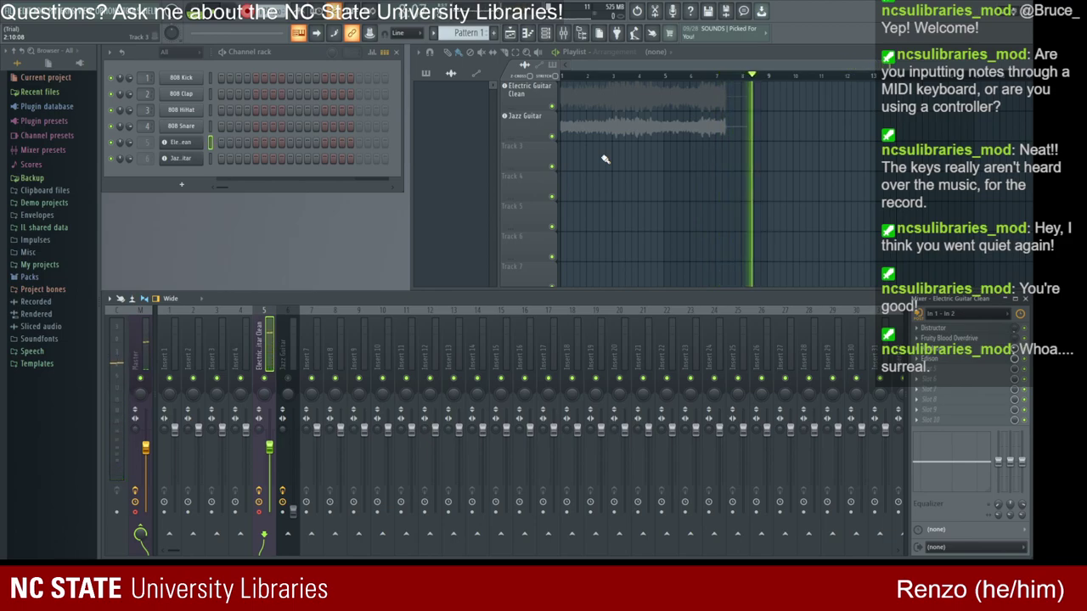
pyautogui.press('space')
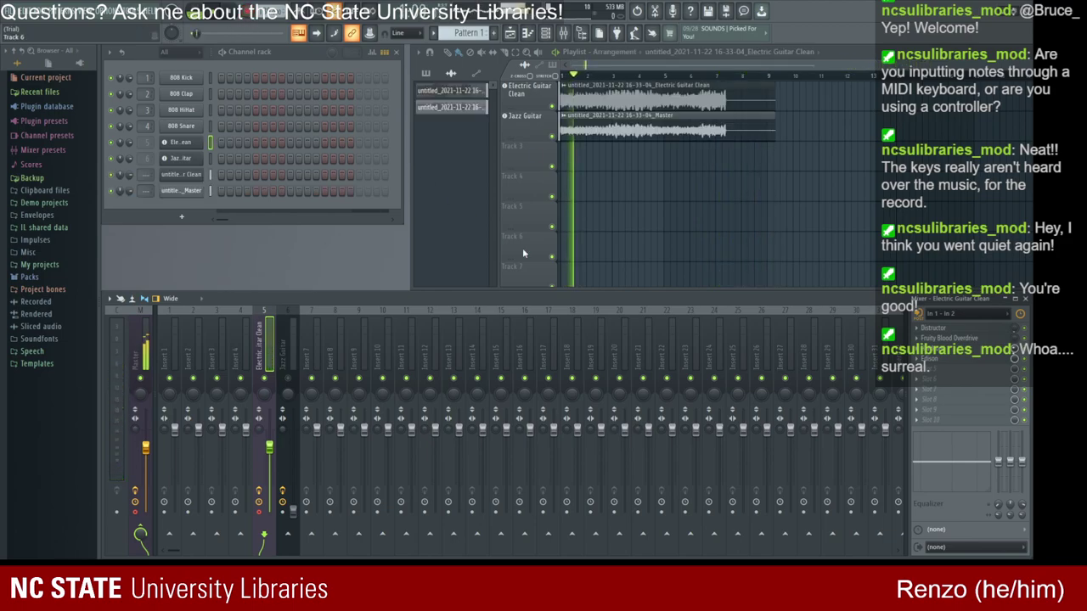
pyautogui.hotkey('ctrl', 'z')
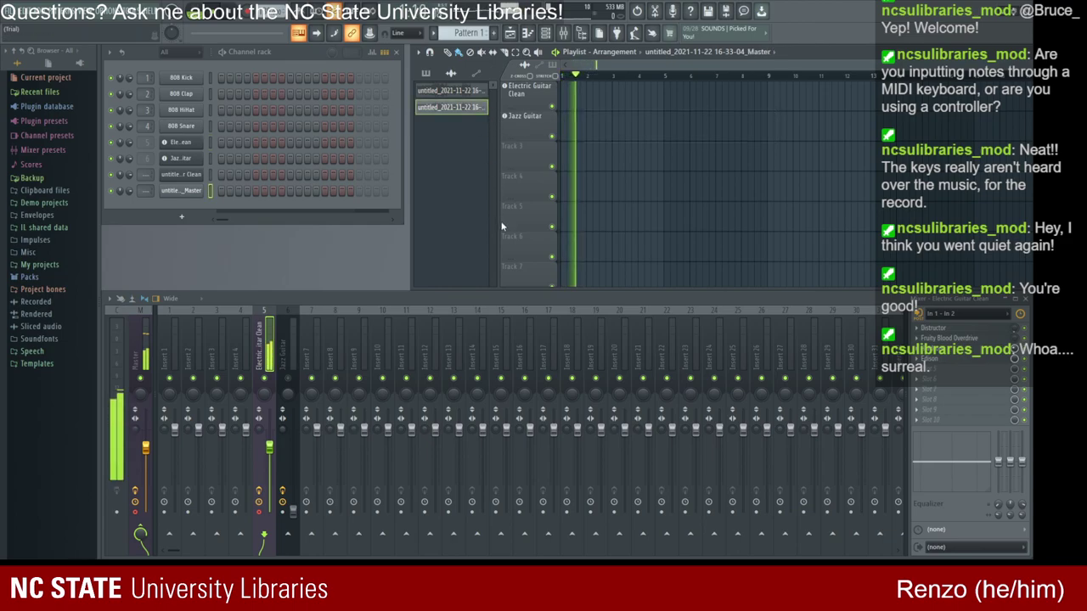
pyautogui.hotkey('ctrl', 'z')
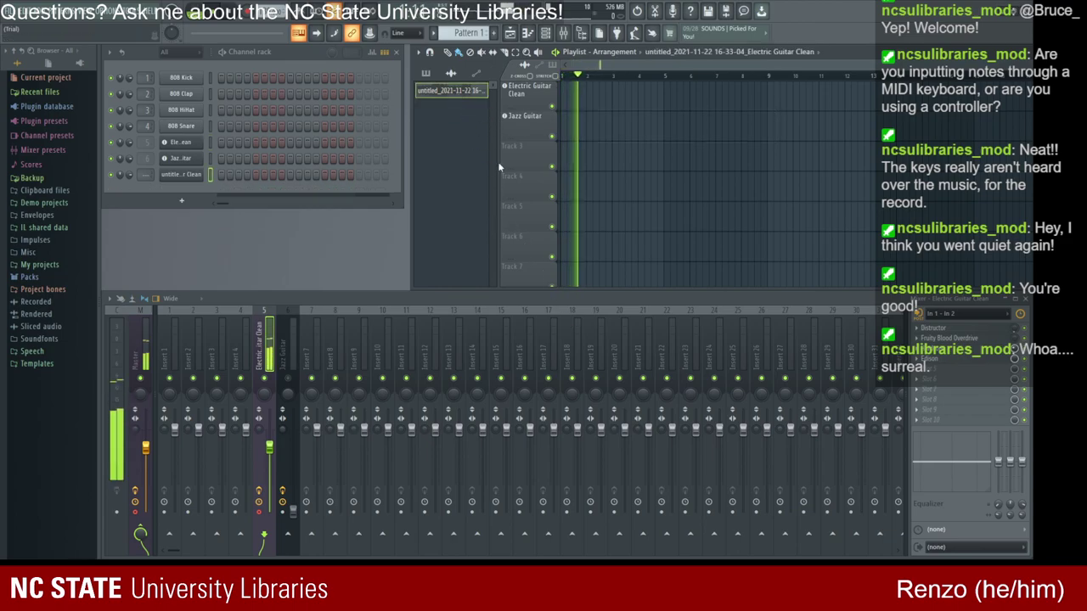
pyautogui.hotkey('ctrl', 'z')
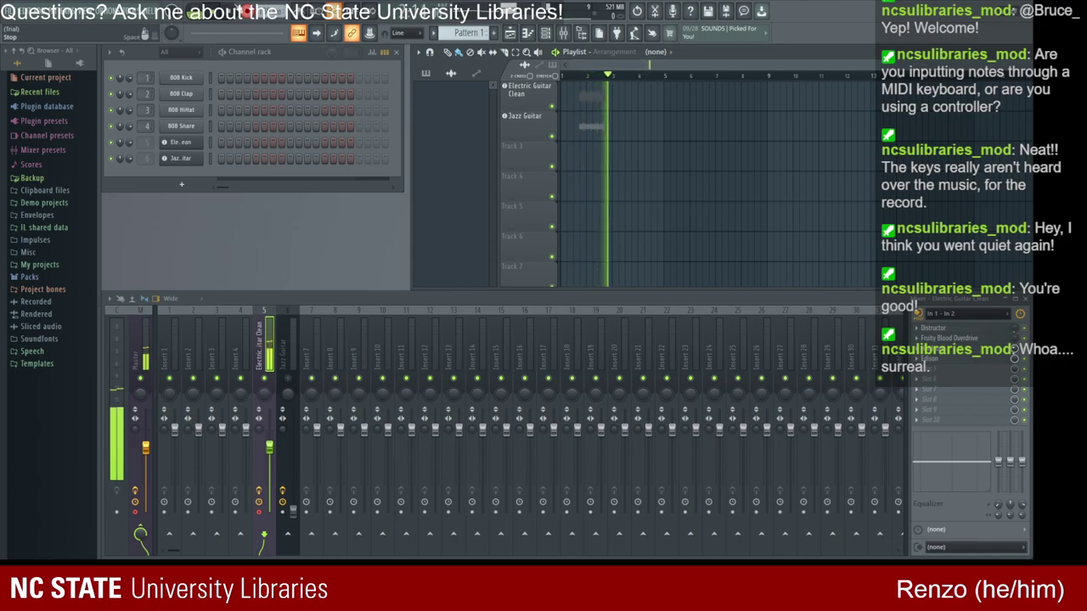
# Step: Stop the Electric Guitar Clean take within bar 2 and remove both its playlist clips and the Master and guitar recordings
pyautogui.press('space')
pyautogui.rightClick(594, 100)
pyautogui.rightClick(594, 130)
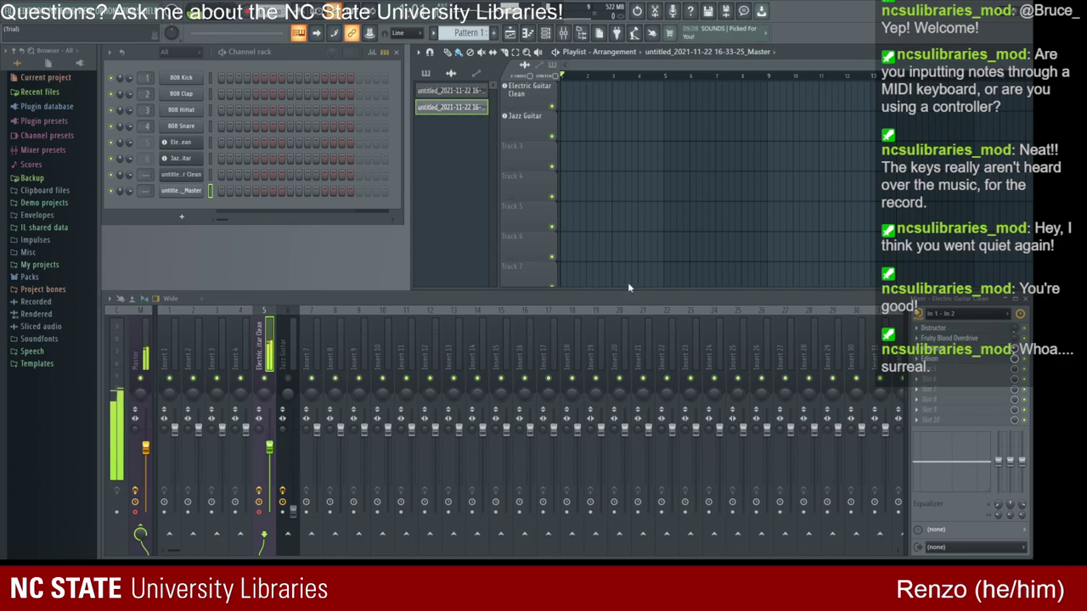
pyautogui.rightClick(449, 106)
pyautogui.click(450, 94)
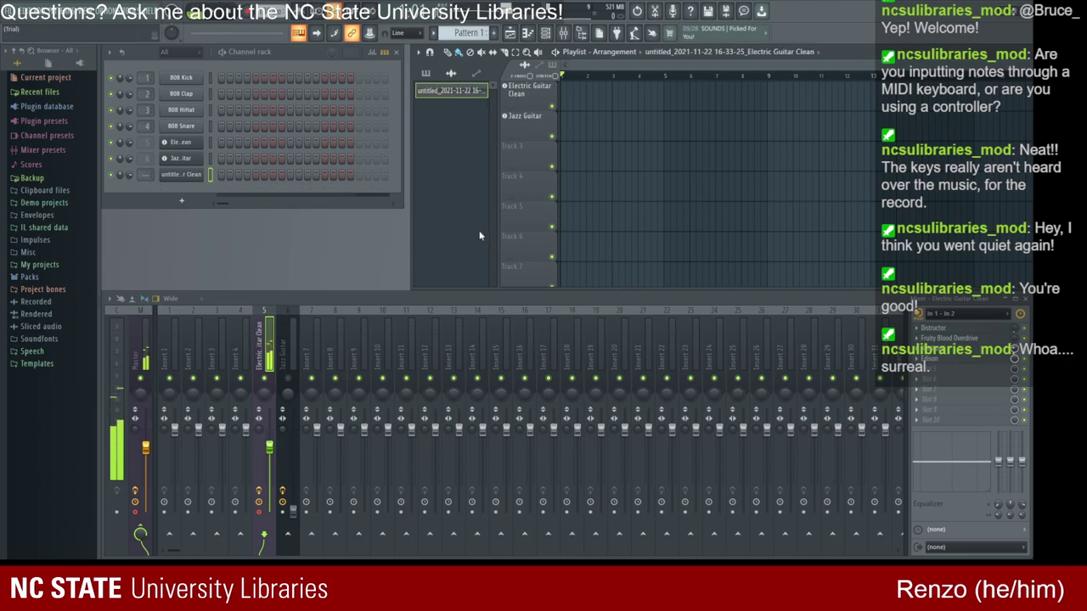
pyautogui.press('Delete')
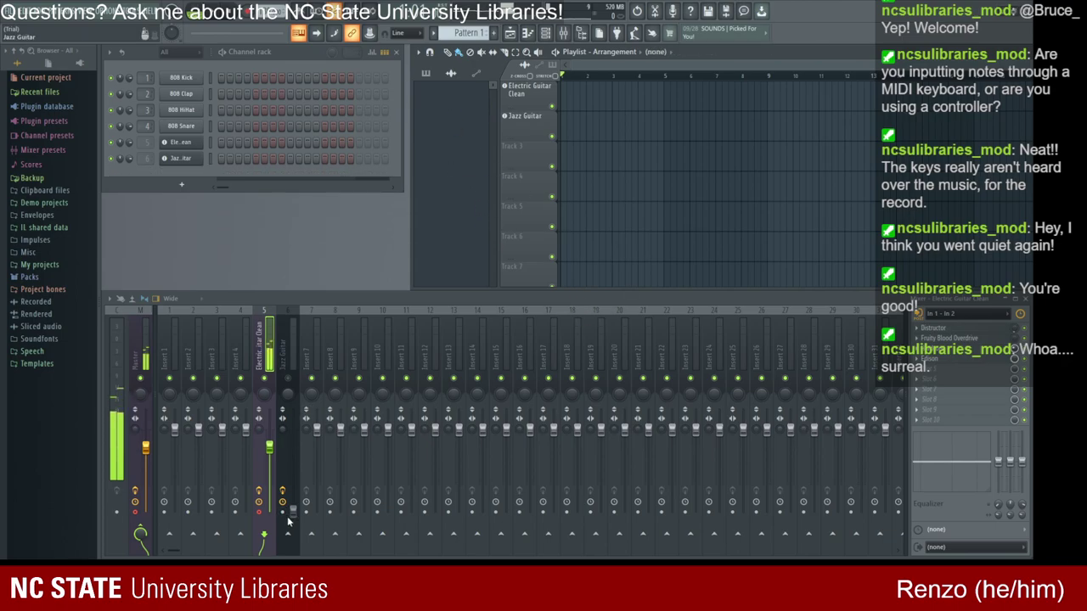
# Step: Check the Jazz Guitar mixer track and reselect the Electric Guitar Clean mixer track and channel, leaving its instrument window closed
pyautogui.click(293, 515)
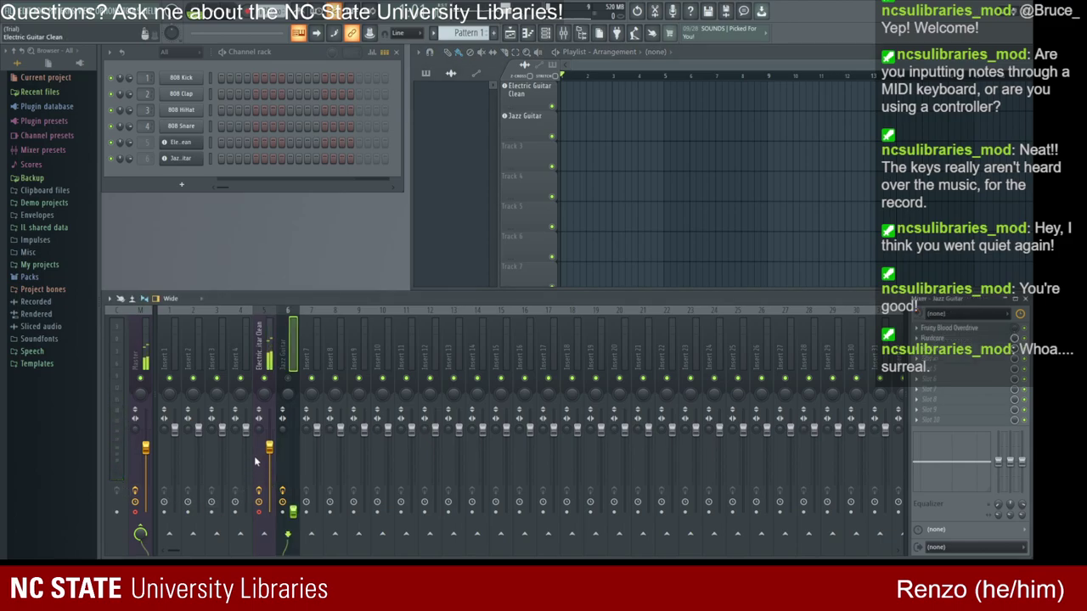
pyautogui.click(265, 349)
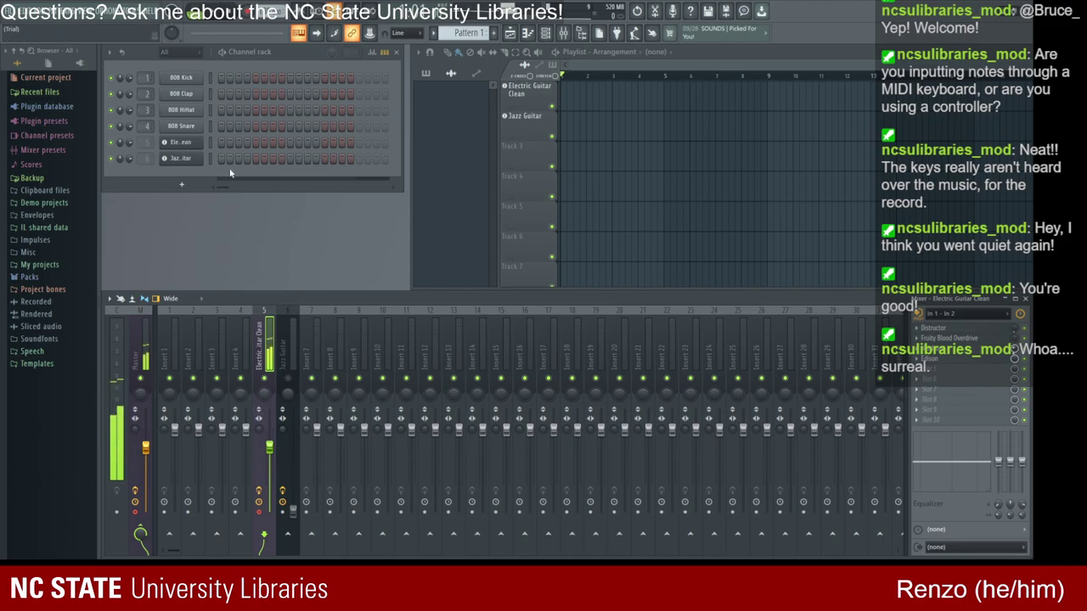
pyautogui.click(178, 144)
pyautogui.click(730, 170)
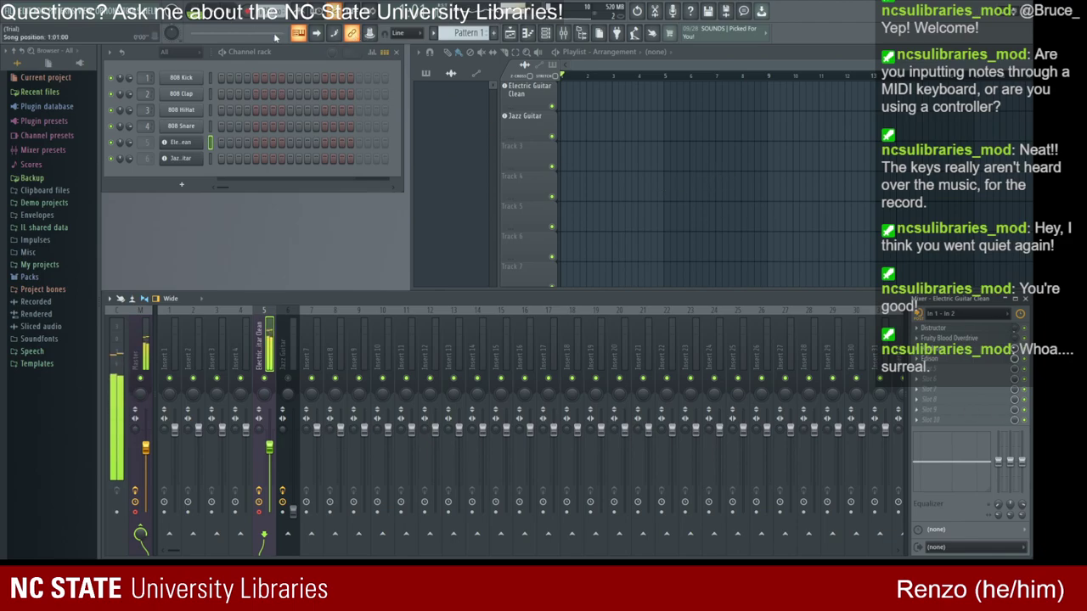
# Step: Review the Hardcore pedals on the Electric Guitar Clean track and raise the pre amp of its Fruity Blood Overdrive
pyautogui.click(947, 350)
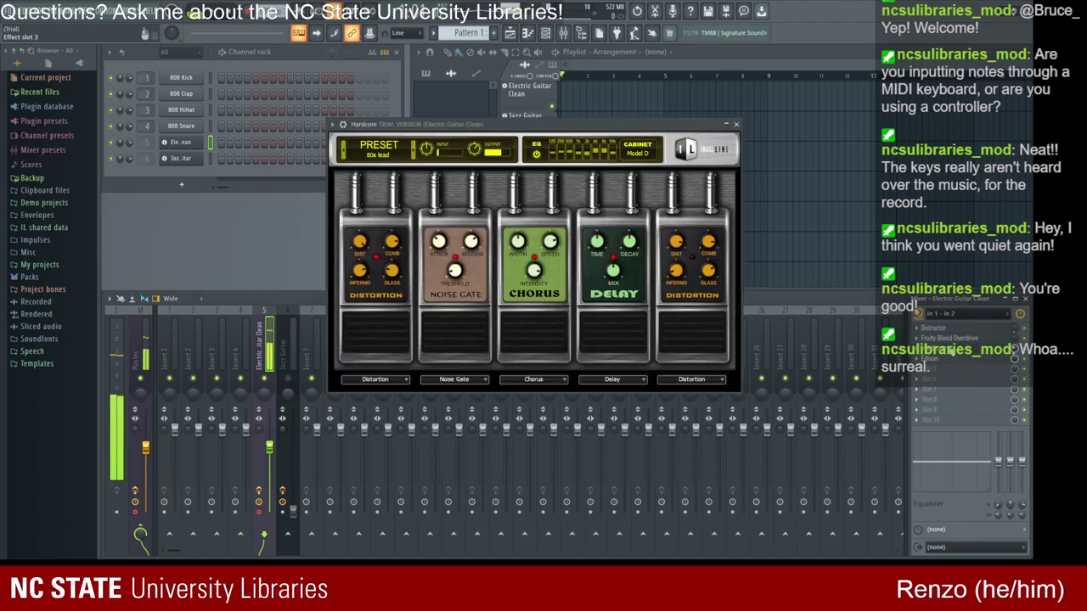
pyautogui.click(737, 125)
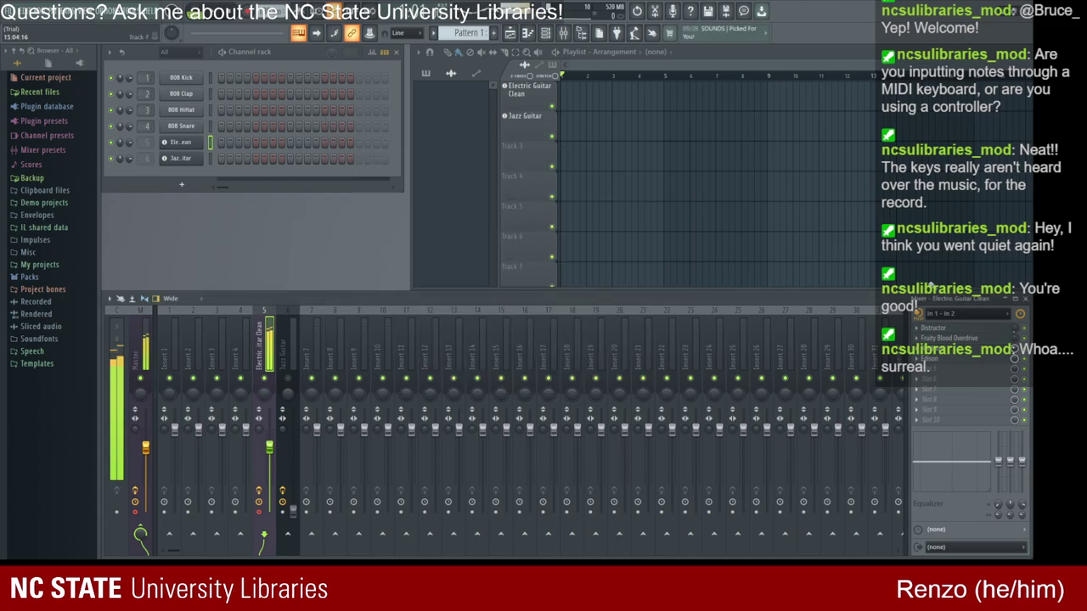
pyautogui.click(942, 339)
pyautogui.moveTo(289, 219); pyautogui.dragTo(289, 202)
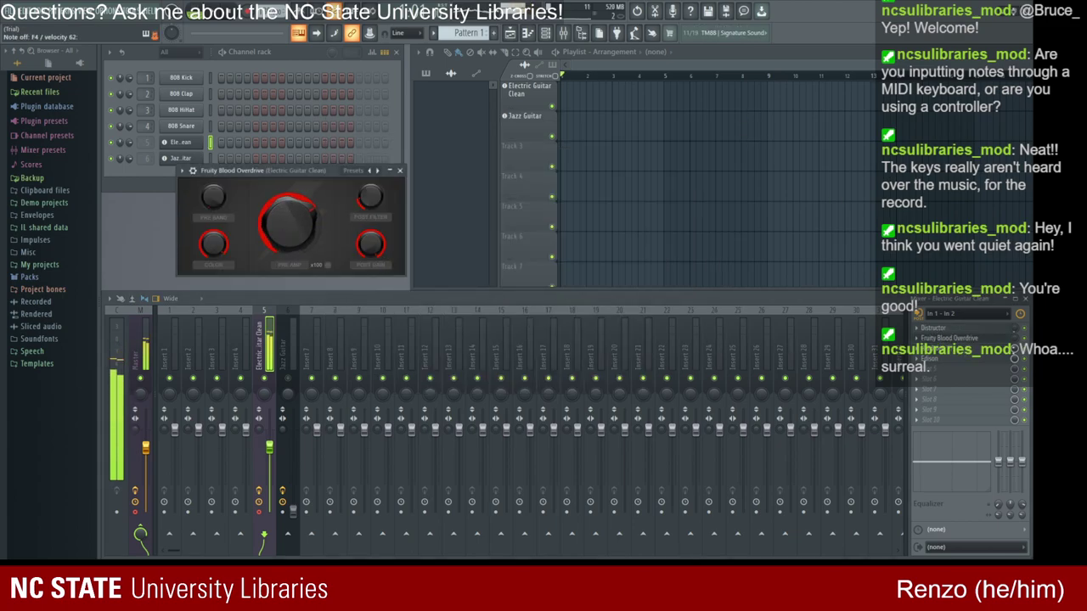
pyautogui.click(400, 170)
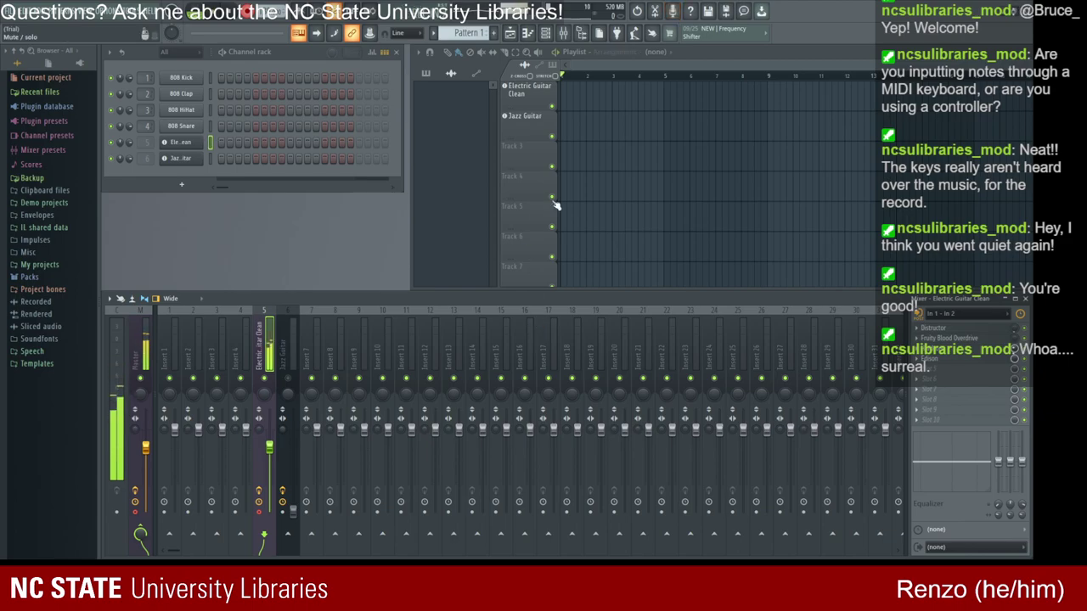
# Step: Record a long Electric Guitar Clean take from bar 1 and play it back while lowering the Master volume
pyautogui.press('space')
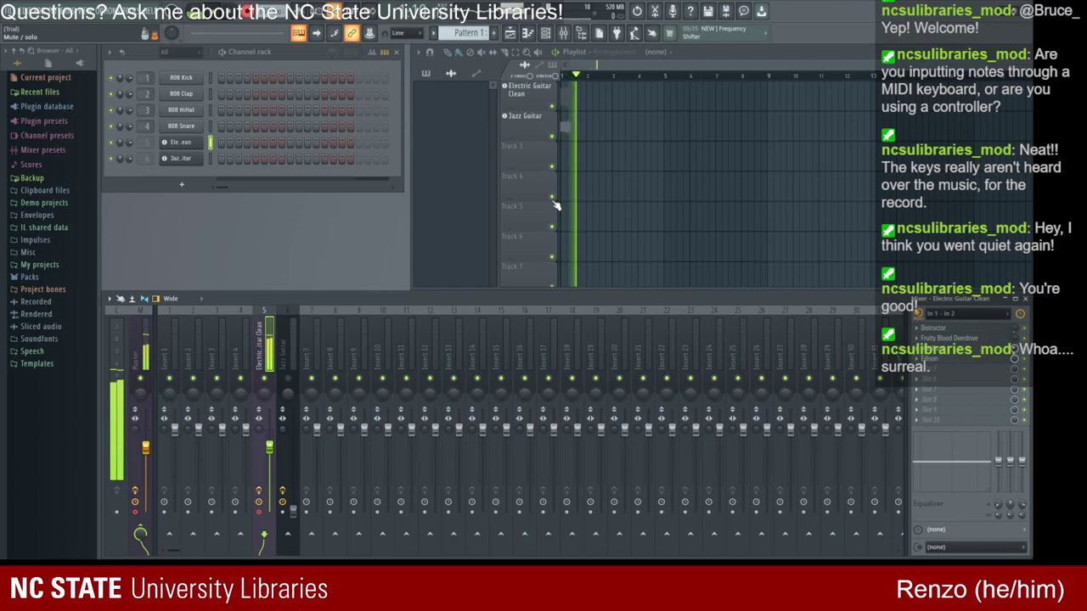
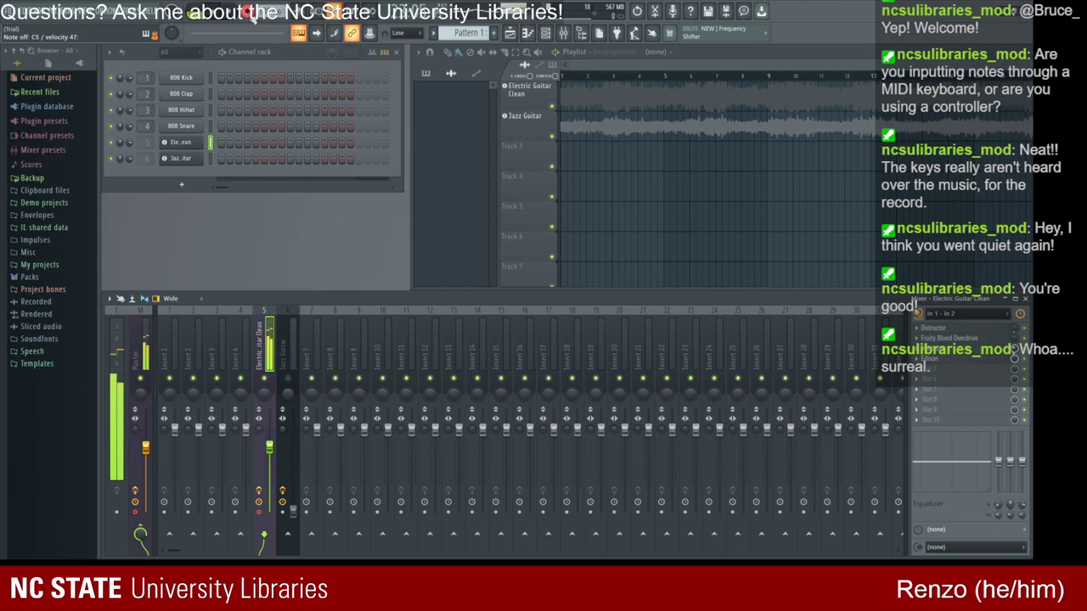
pyautogui.click(240, 13)
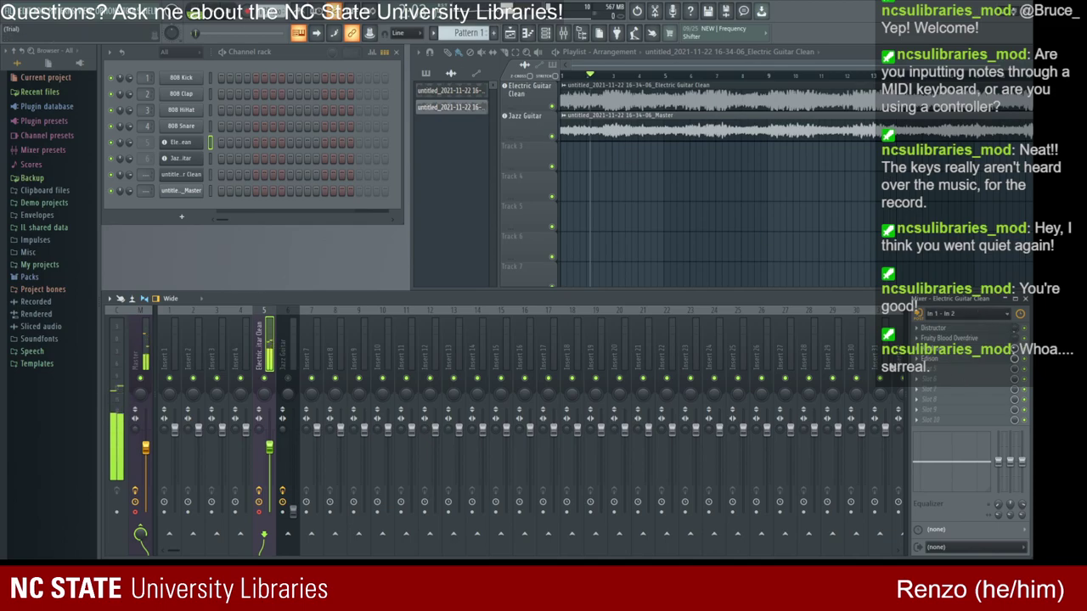
pyautogui.press('space')
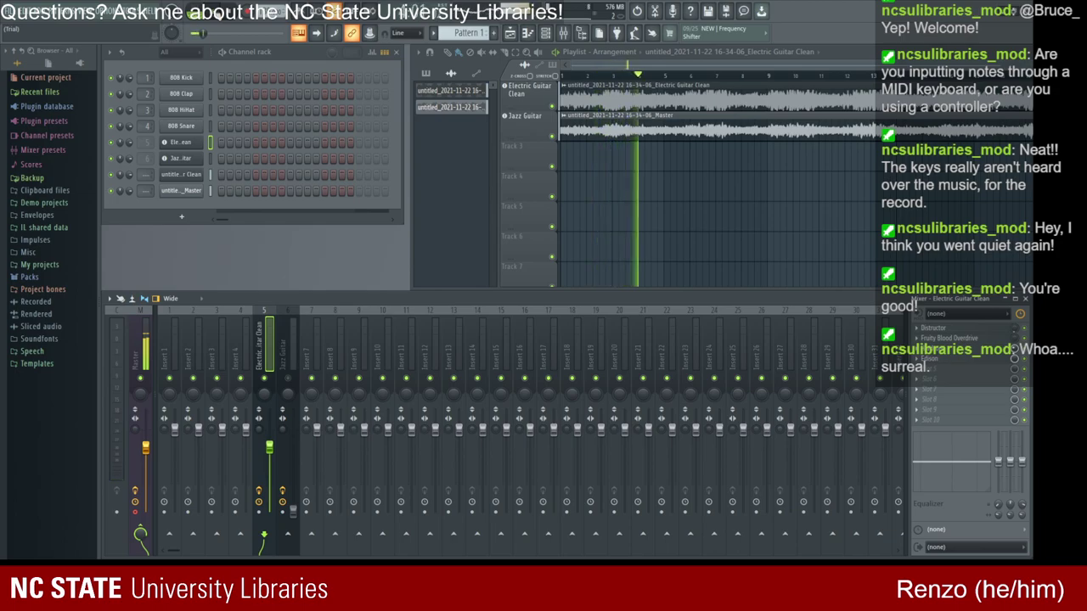
pyautogui.moveTo(146, 448); pyautogui.dragTo(146, 482)
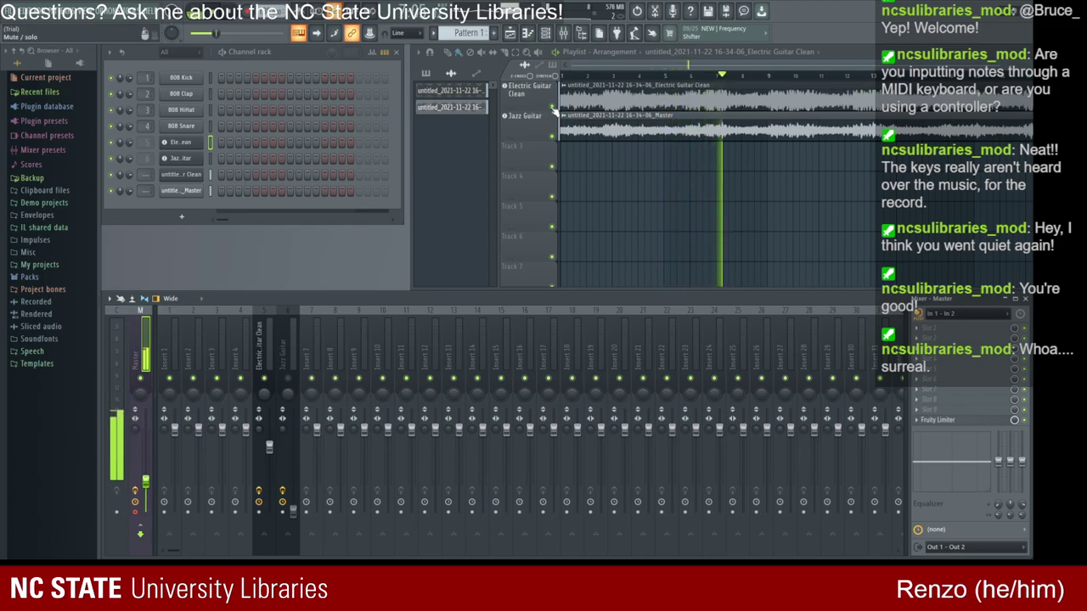
pyautogui.press('space')
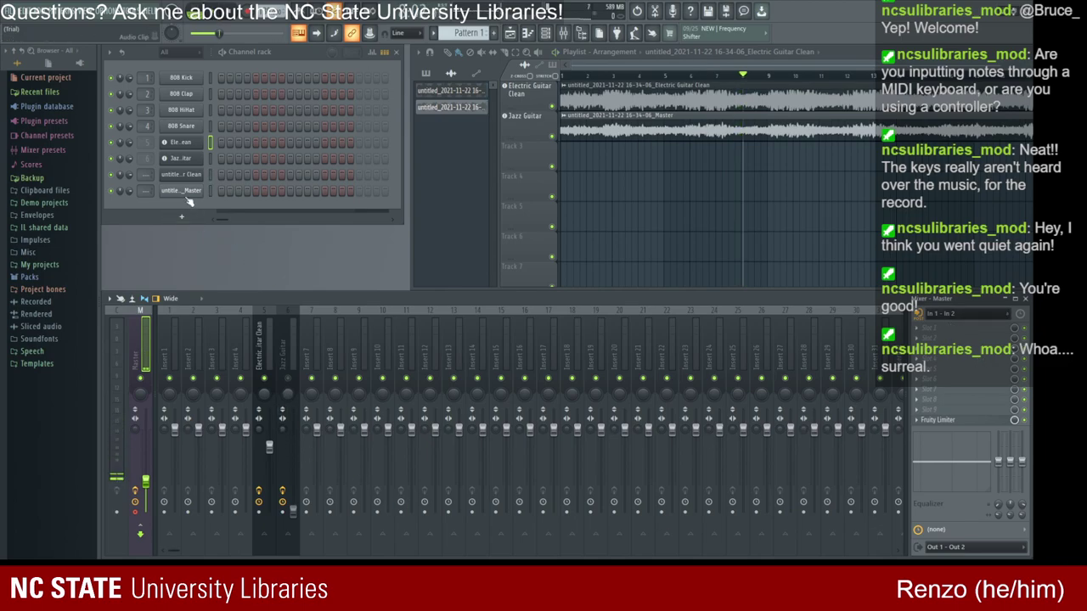
# Step: Select the Jazz Guitar channel and delete the Master recording's audio clip from the Jazz Guitar playlist track
pyautogui.click(186, 160)
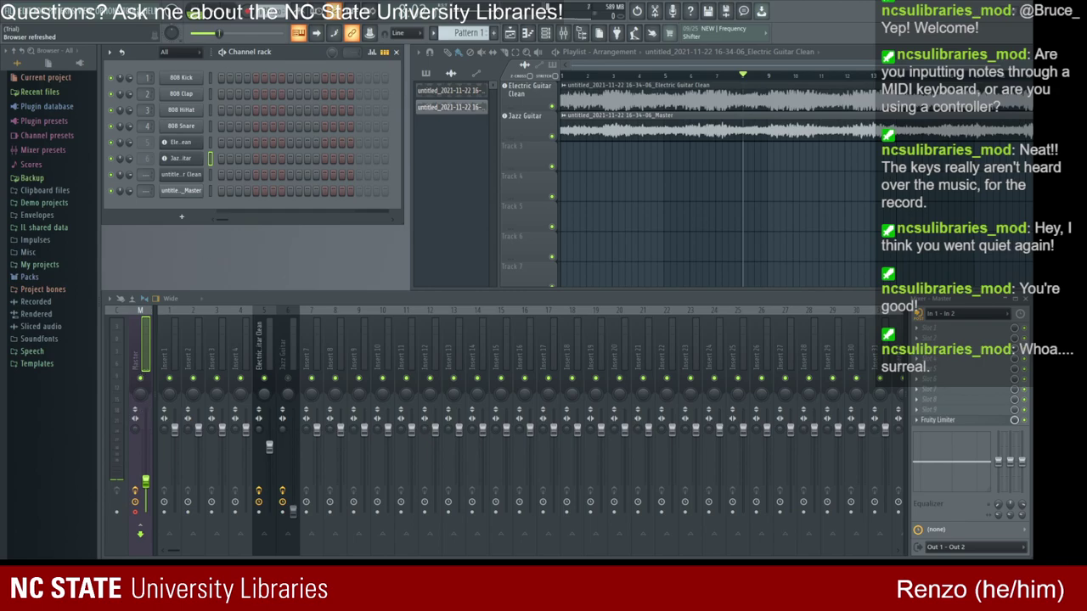
pyautogui.click(613, 193)
pyautogui.rightClick(586, 195)
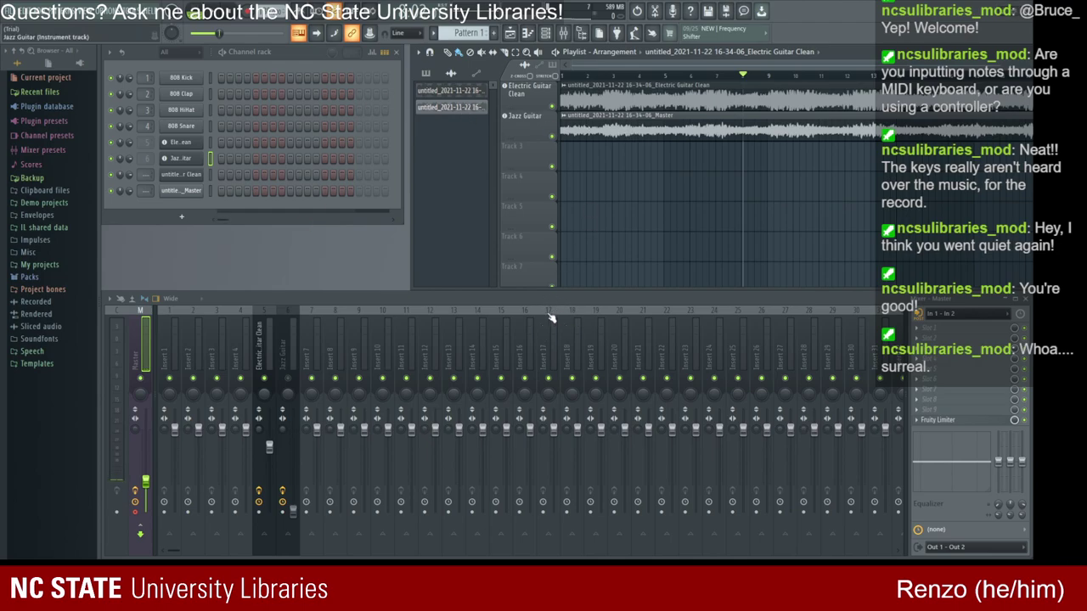
pyautogui.rightClick(578, 132)
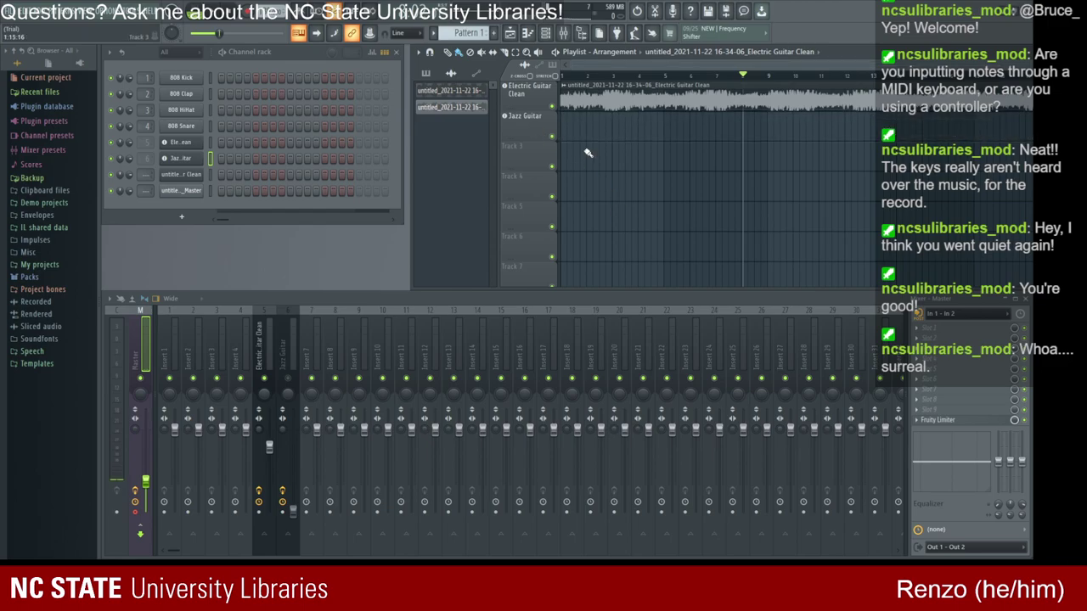
# Step: Inspect the Jazz Guitar preset in its FLEX window and close the instrument
pyautogui.click(175, 160)
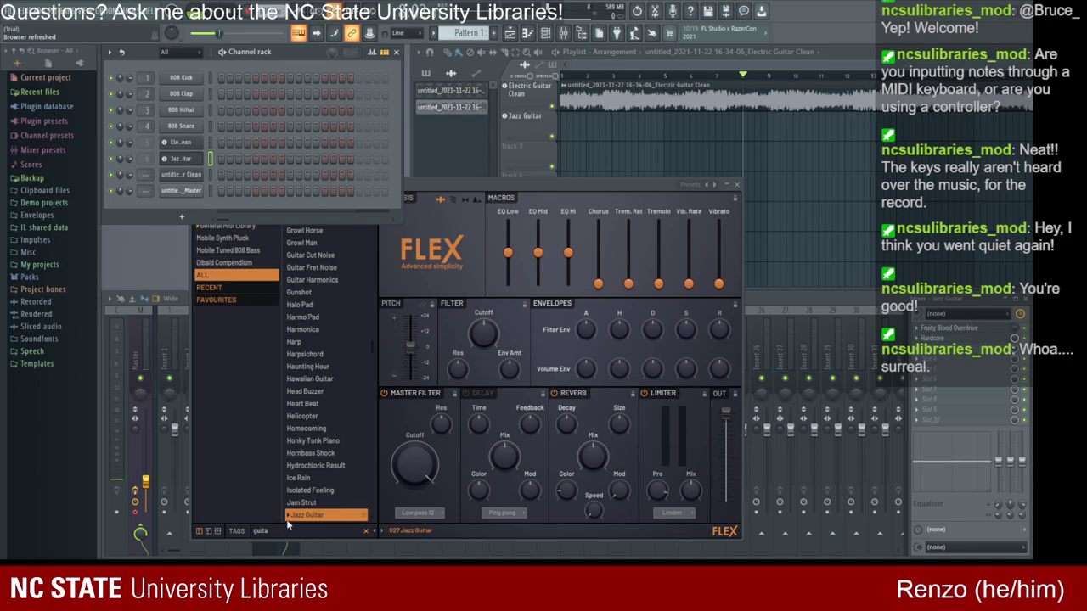
pyautogui.click(169, 270)
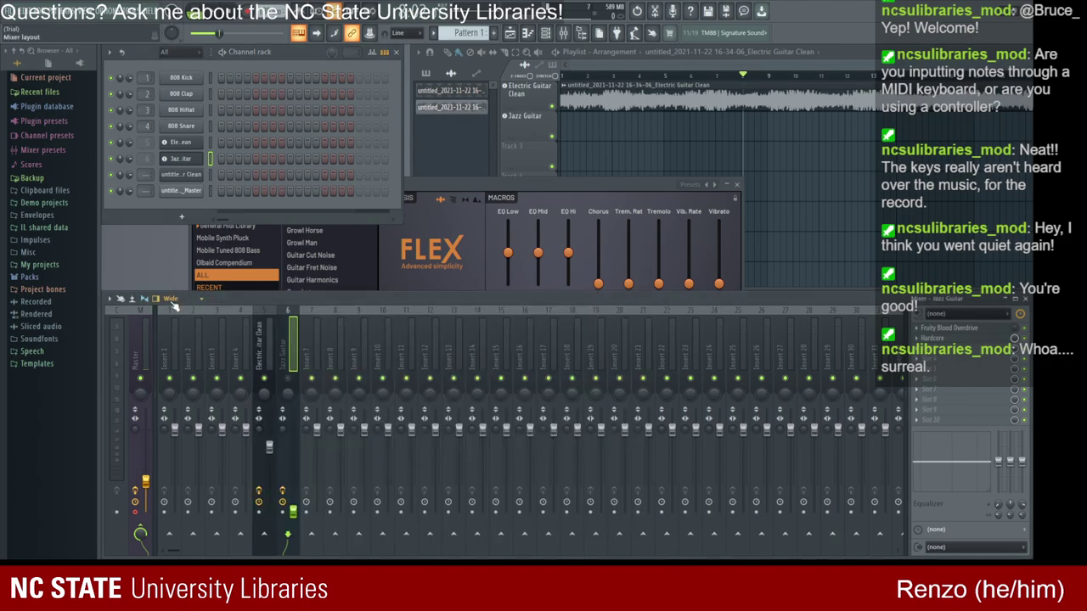
pyautogui.click(618, 181)
pyautogui.click(735, 185)
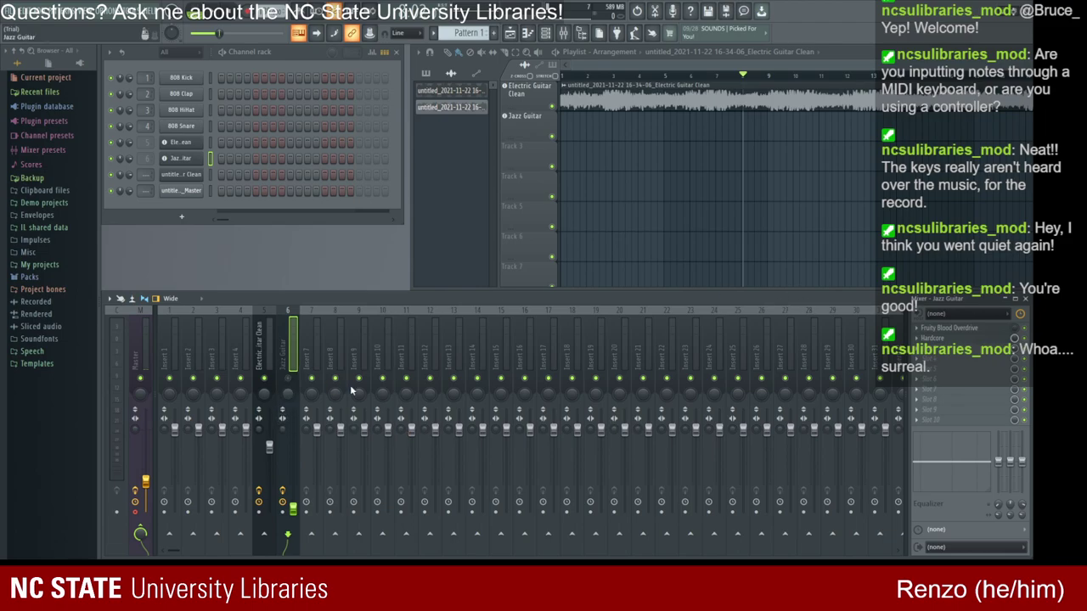
# Step: Add a FLEX instrument to the new project's channel rack and search its presets for "guit"
pyautogui.click(181, 158)
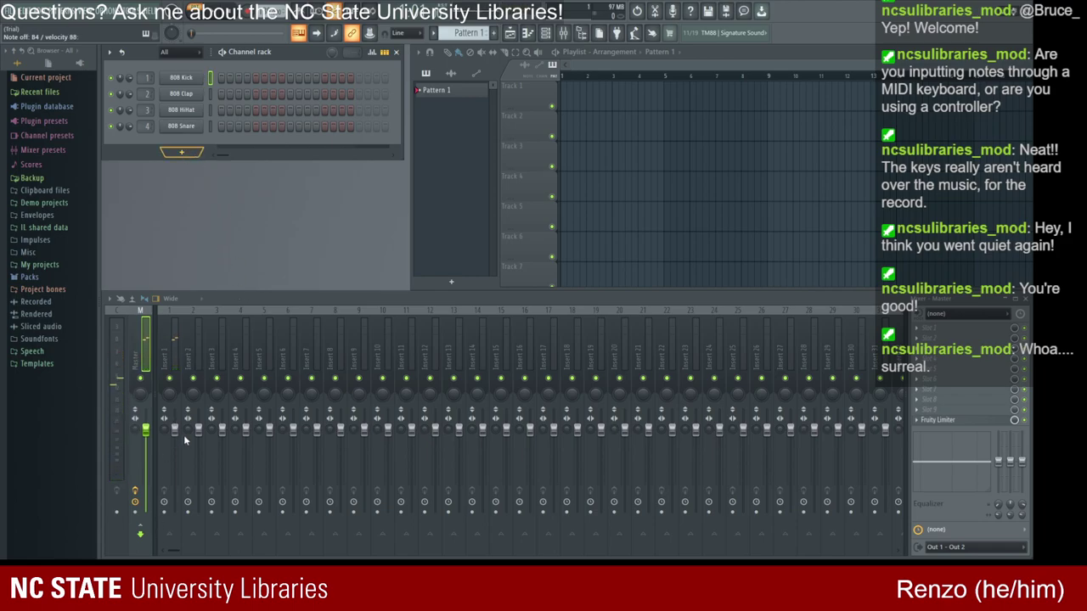
pyautogui.click(230, 262)
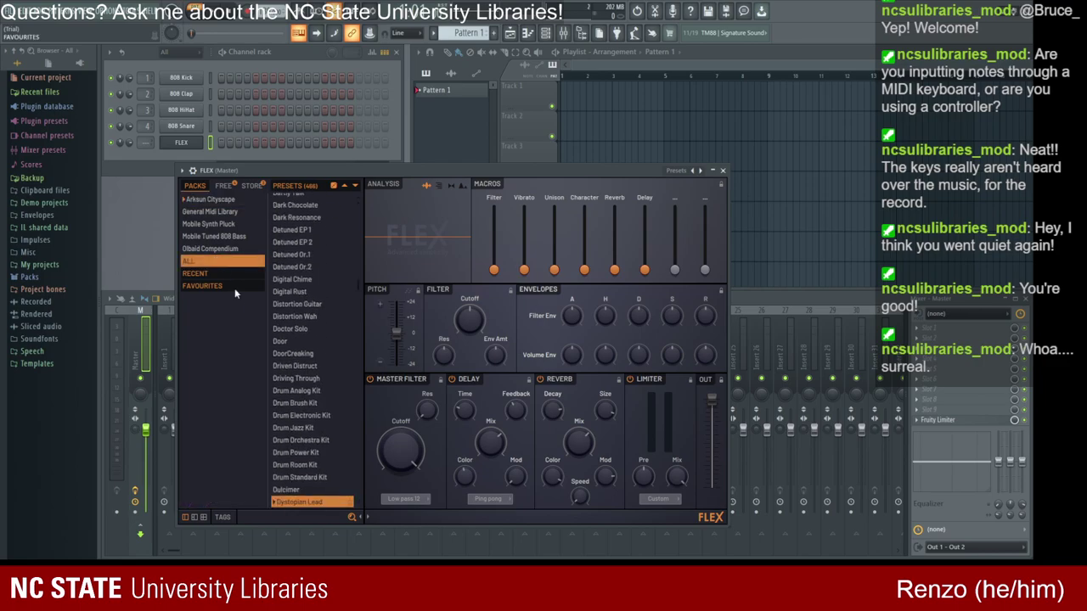
pyautogui.click(297, 518)
pyautogui.write('g')
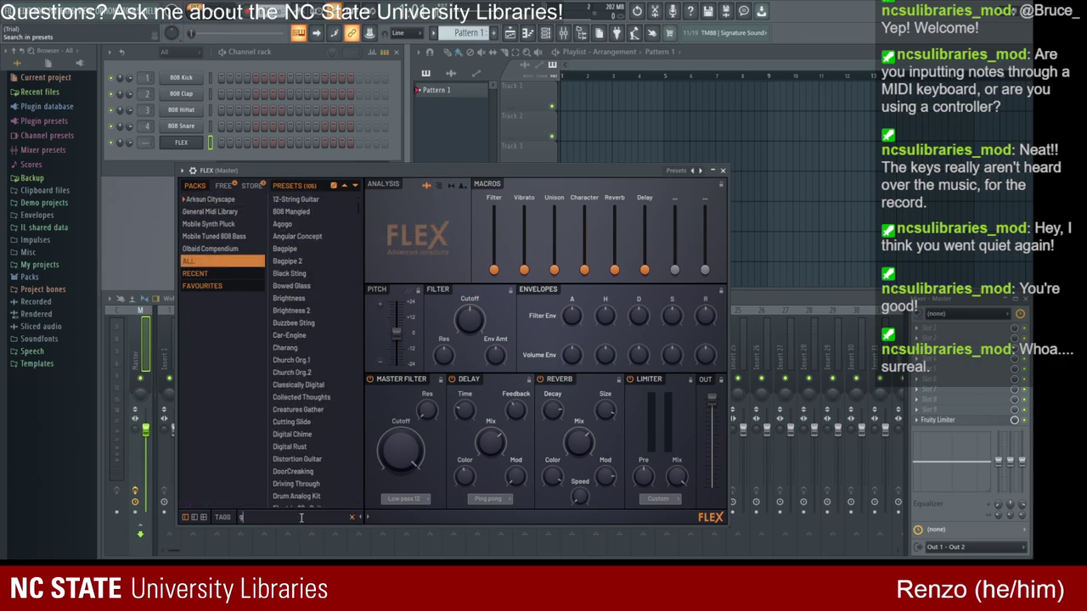
pyautogui.write('uit')
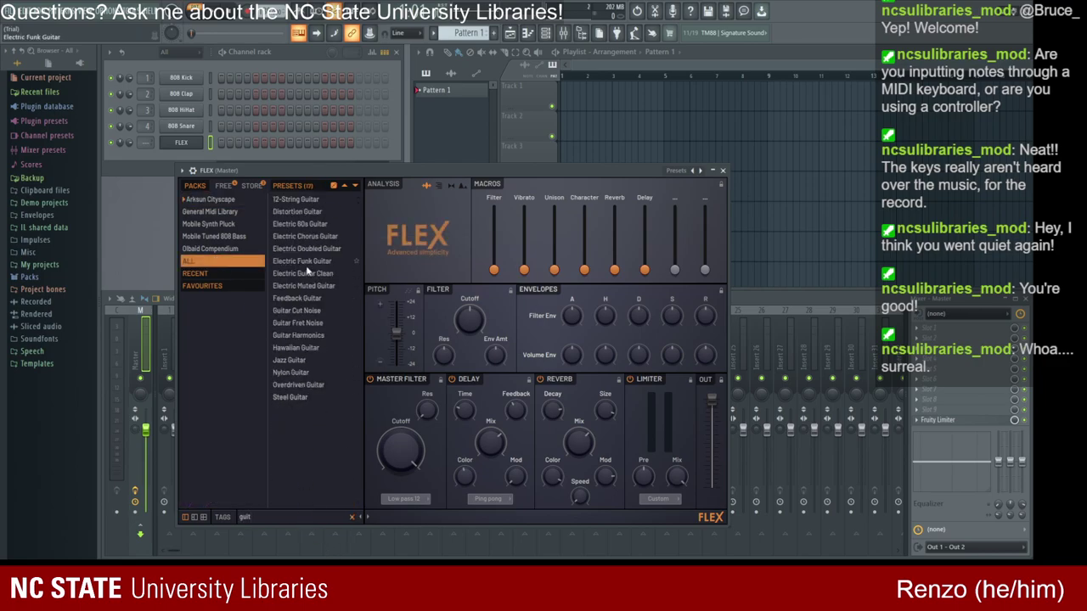
# Step: Compare the Electric 60s Guitar and Electric Guitar Clean presets, load Electric Guitar Clean, and route its channel to mixer track 5
pyautogui.click(305, 223)
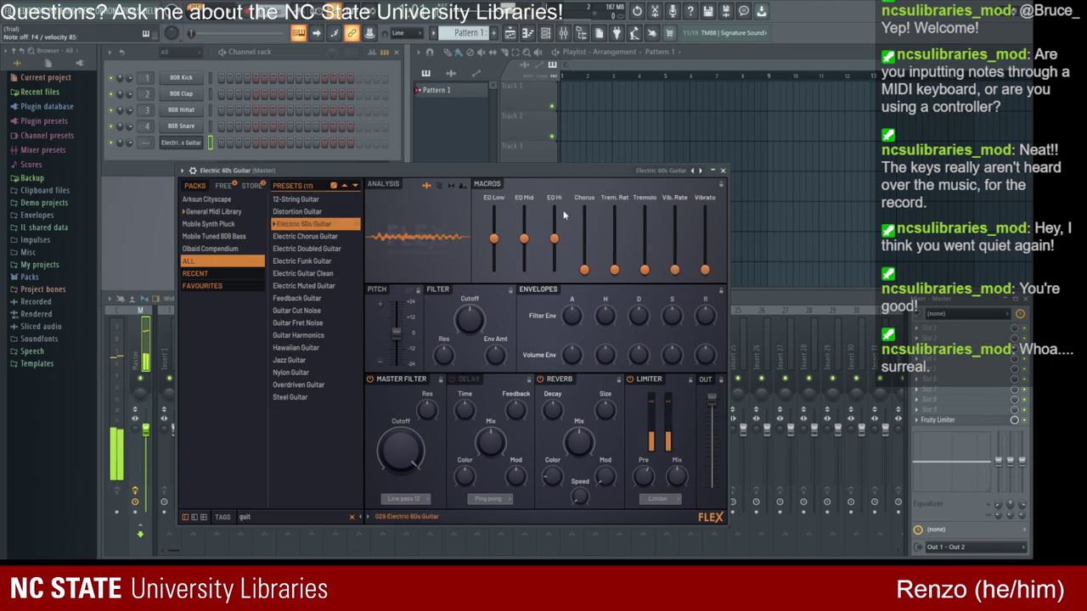
pyautogui.click(328, 262)
pyautogui.click(328, 273)
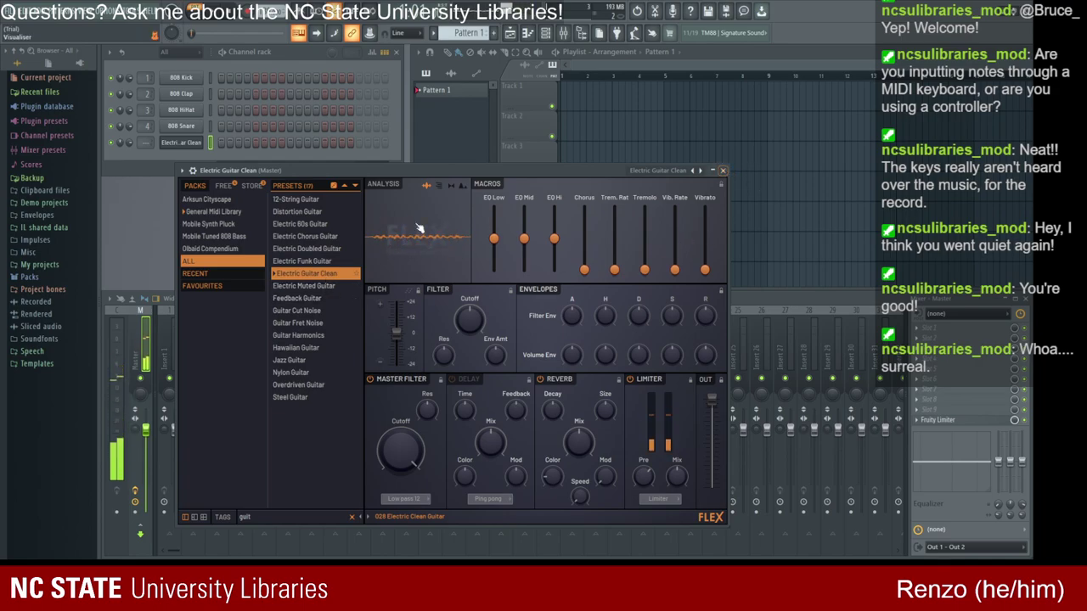
pyautogui.click(314, 223)
pyautogui.click(318, 271)
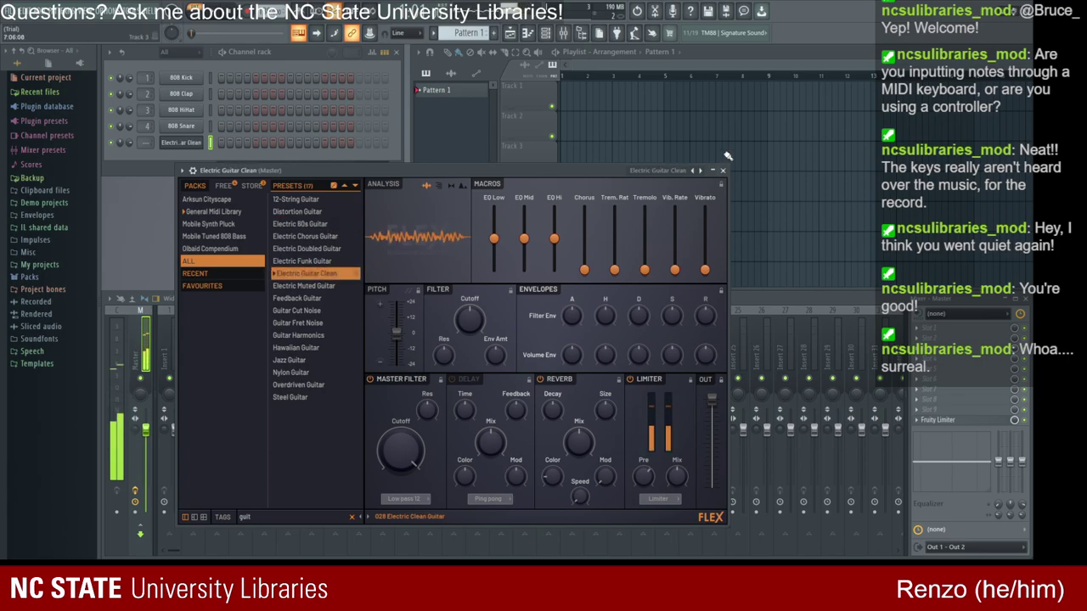
pyautogui.press('Escape')
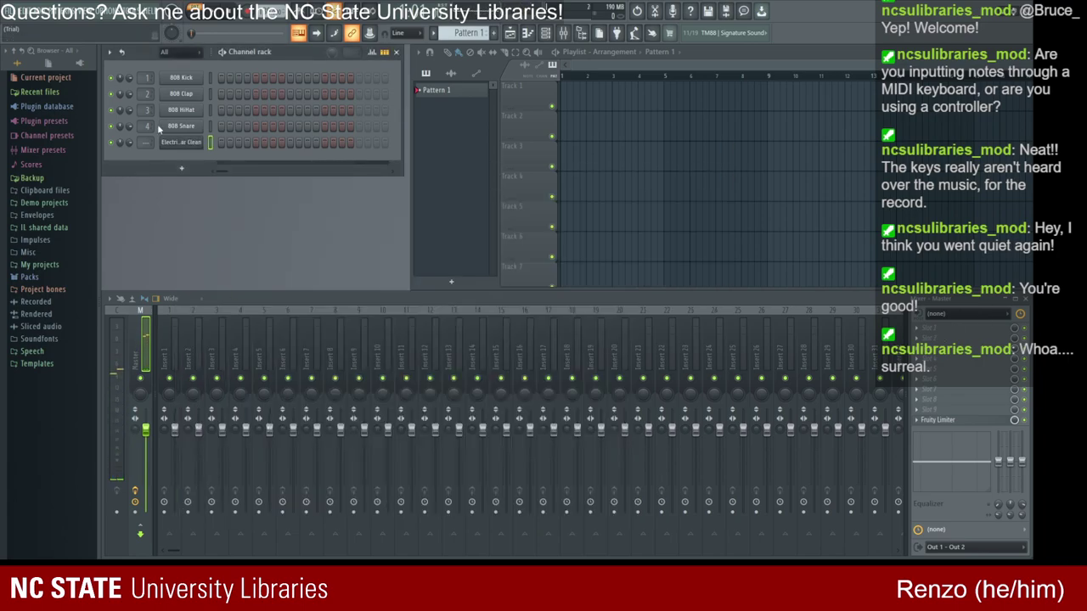
pyautogui.hotkey('ctrl', 'l')
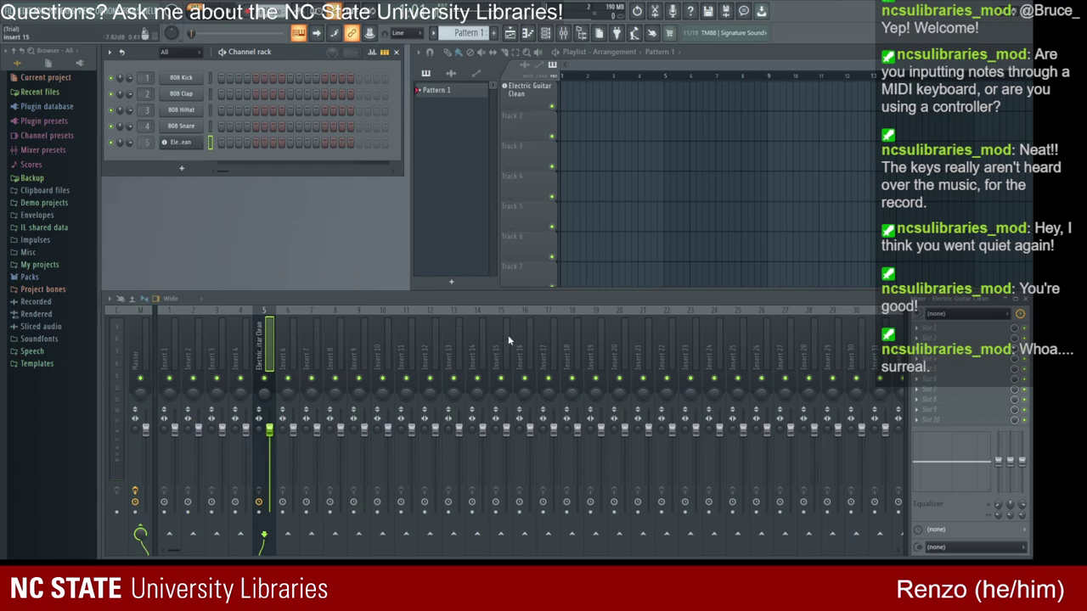
# Step: Try In 1 - In 2 as the audio input of the Electric Guitar Clean mixer track and undo it
pyautogui.click(942, 314)
pyautogui.click(955, 338)
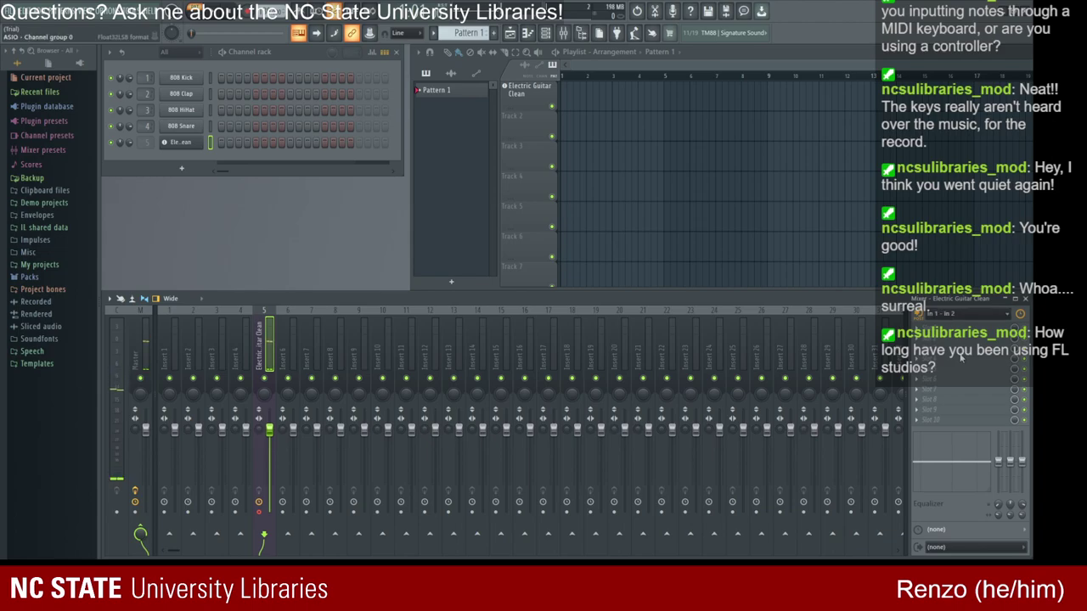
pyautogui.hotkey('ctrl', 'z')
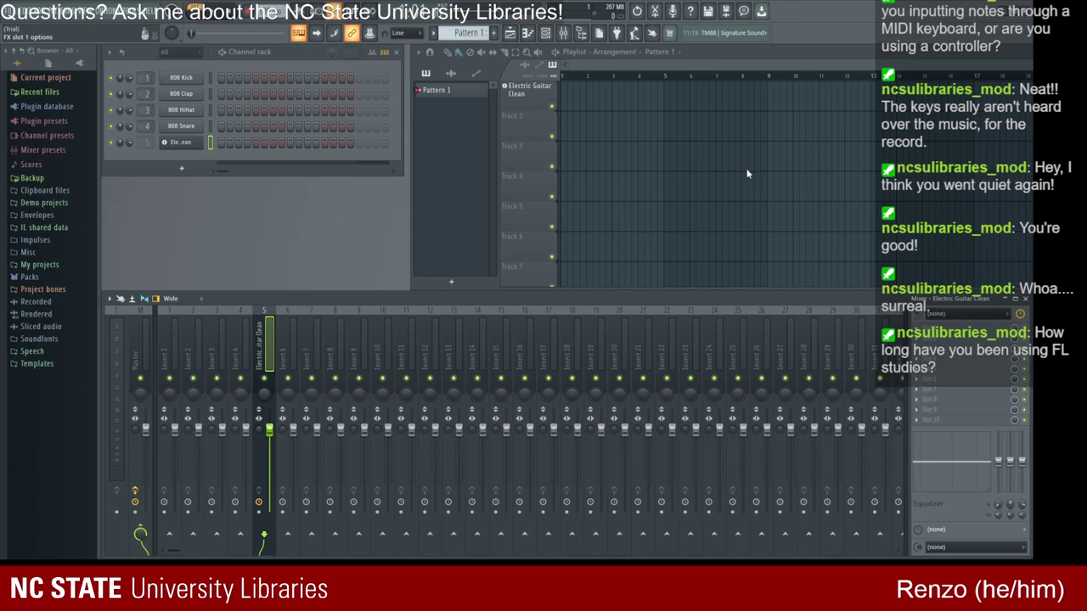
# Step: Add Fruity Blood Overdrive to the Electric Guitar Clean mixer track and set its pre amp to about 0.75
pyautogui.moveTo(277, 241); pyautogui.dragTo(277, 211)
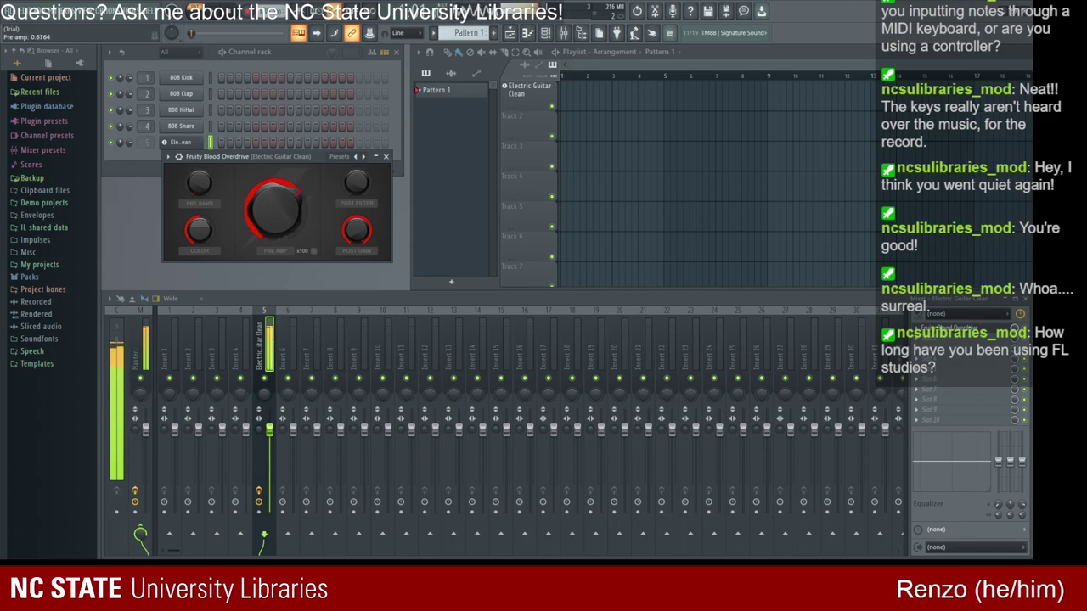
pyautogui.moveTo(273, 228); pyautogui.dragTo(273, 199)
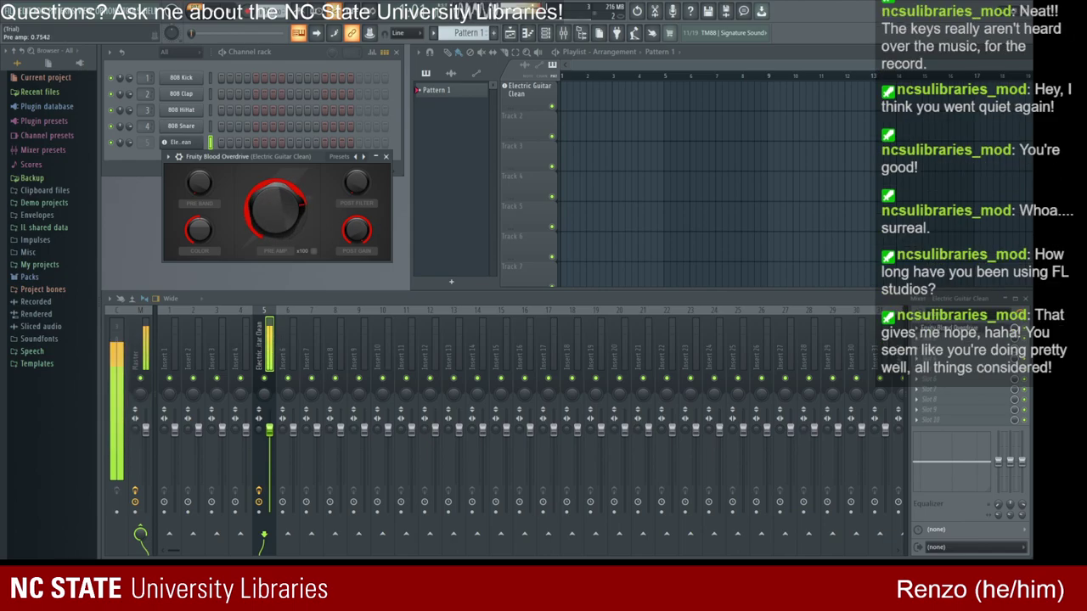
# Step: Add the Hardcore effect to the Electric Guitar Clean mixer track and turn up its distortion pedal's DIST knob
pyautogui.click(386, 156)
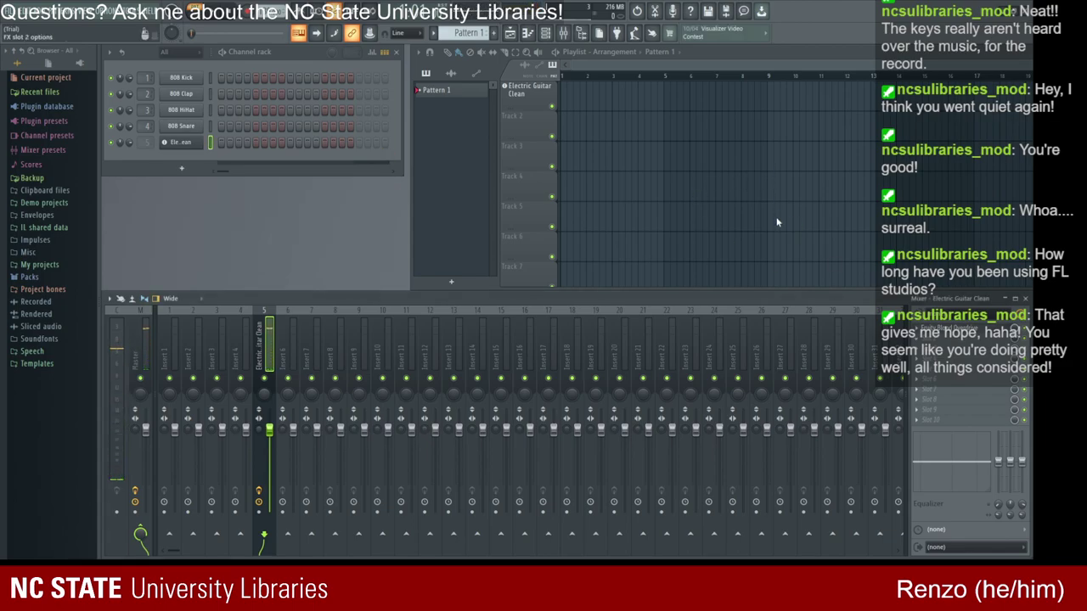
pyautogui.click(960, 338)
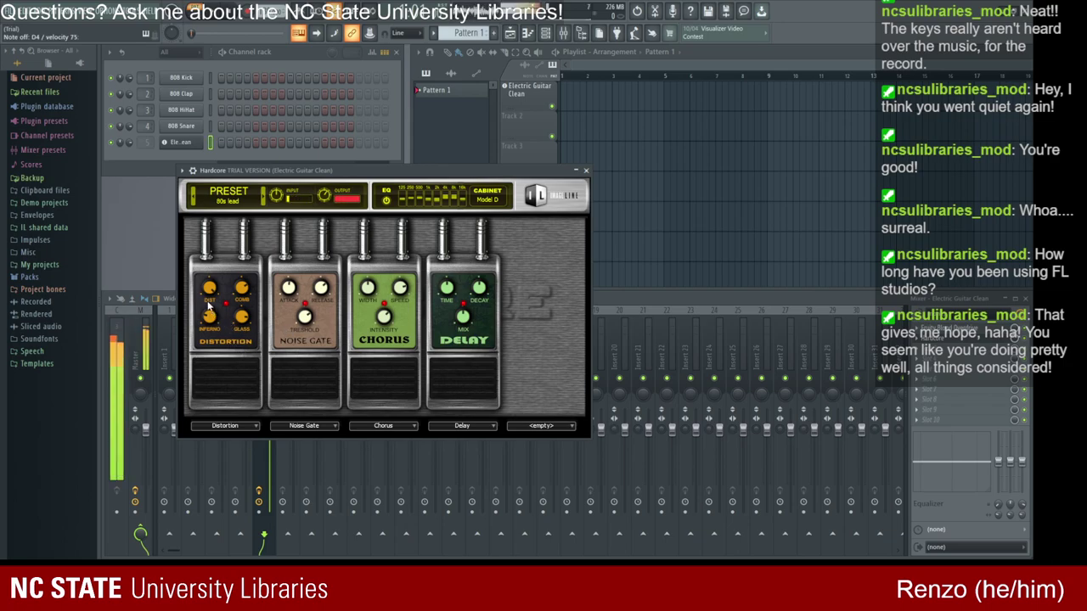
pyautogui.moveTo(208, 293); pyautogui.dragTo(208, 254)
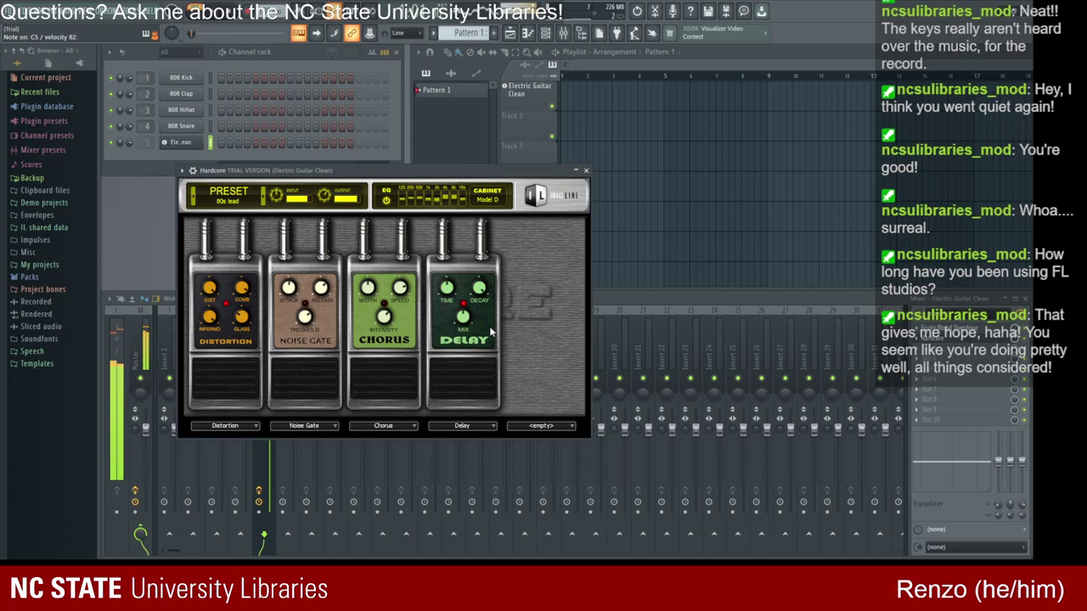
pyautogui.click(585, 170)
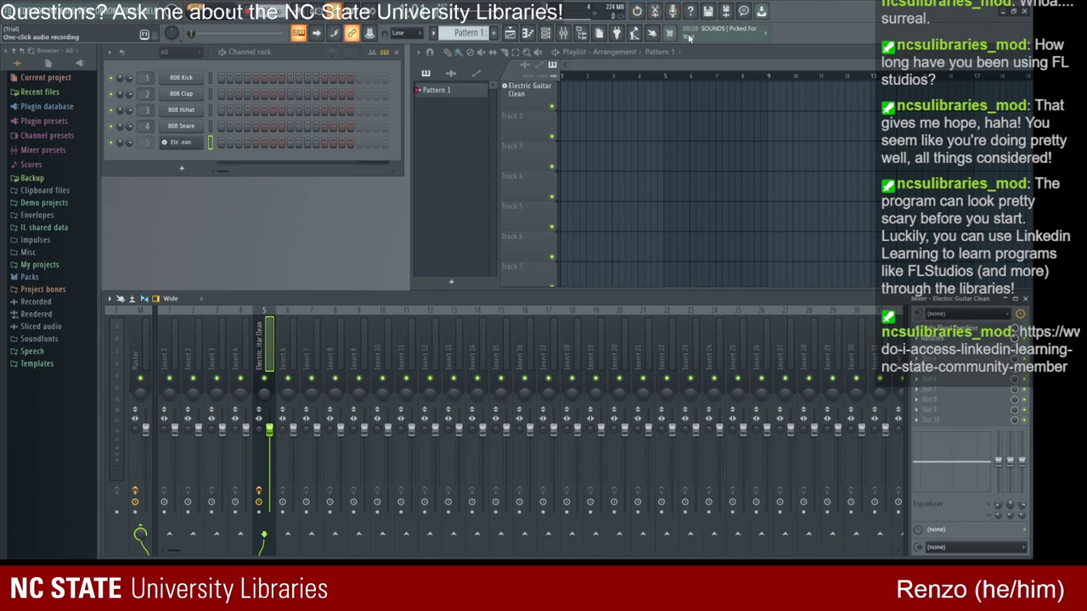
# Step: Try one-click audio recording in Edison, and switch the Electric Guitar Clean track's input to none and back to In 1 - In 2
pyautogui.hotkey('ctrl', 'e')
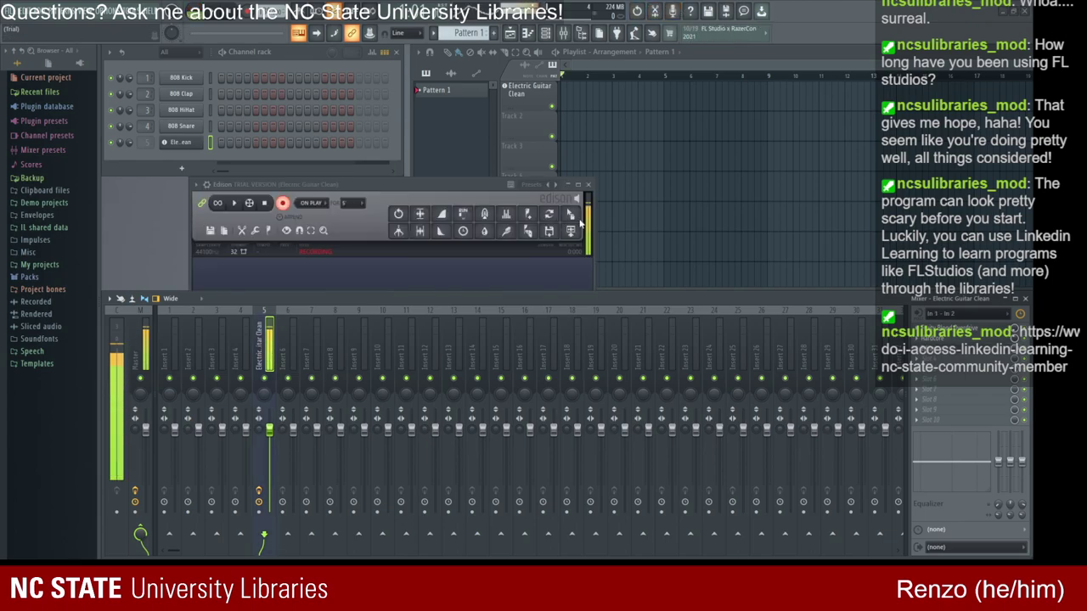
pyautogui.click(588, 184)
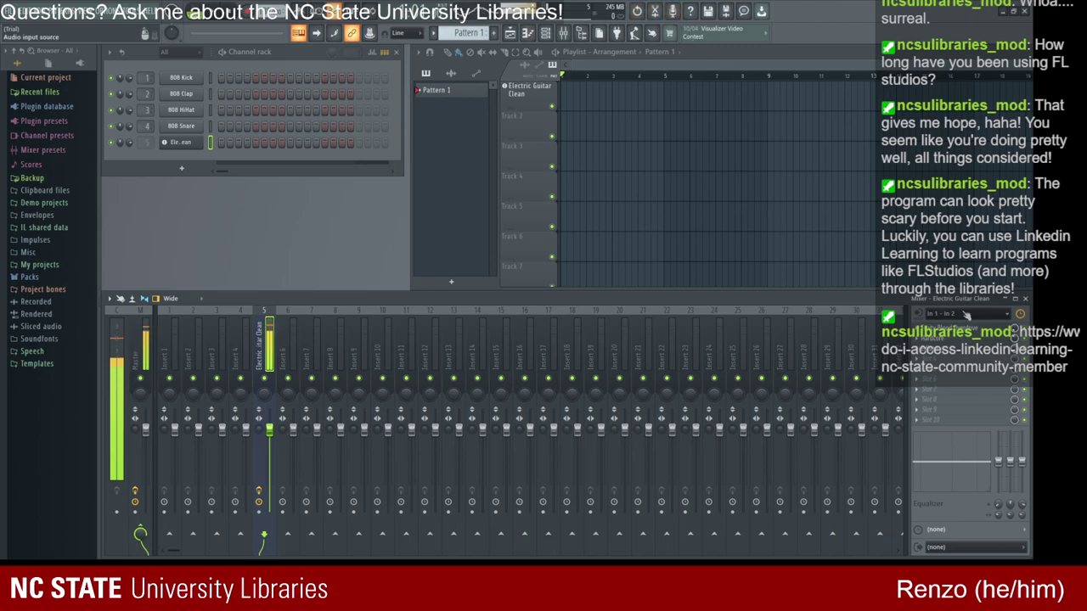
pyautogui.scroll(3, 966, 316)
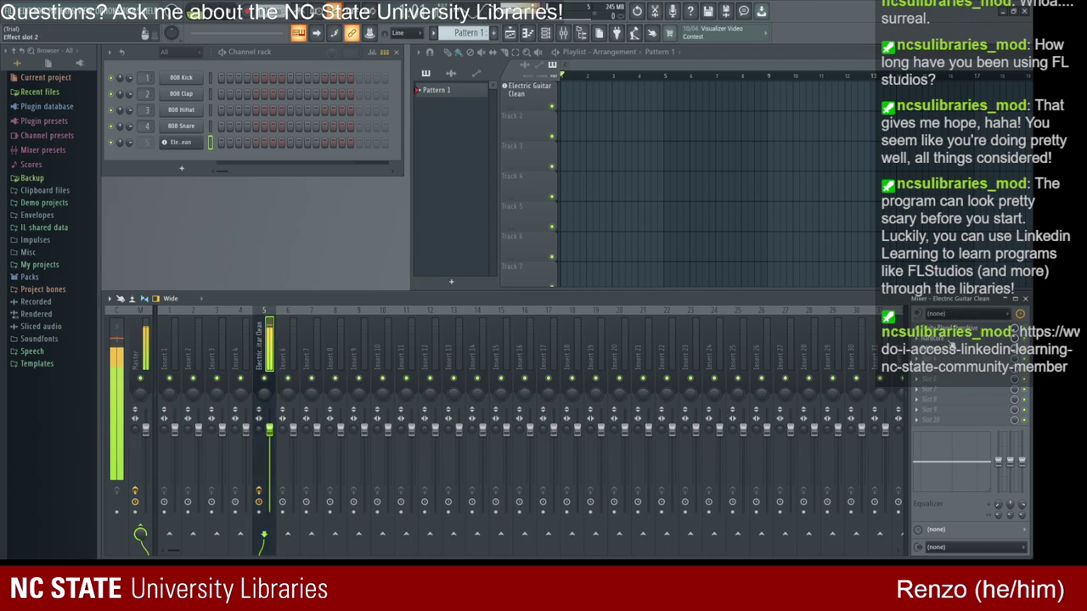
pyautogui.scroll(-3, 940, 317)
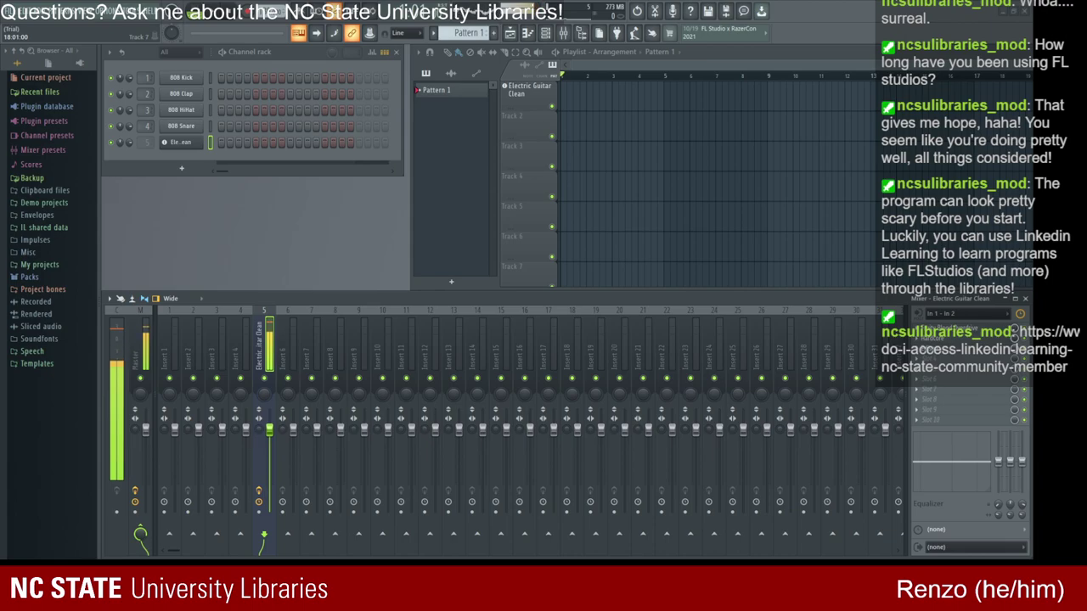
# Step: Lower the Master fader and set the Electric Guitar Clean fader slightly below its default level
pyautogui.moveTo(145, 428); pyautogui.dragTo(145, 456)
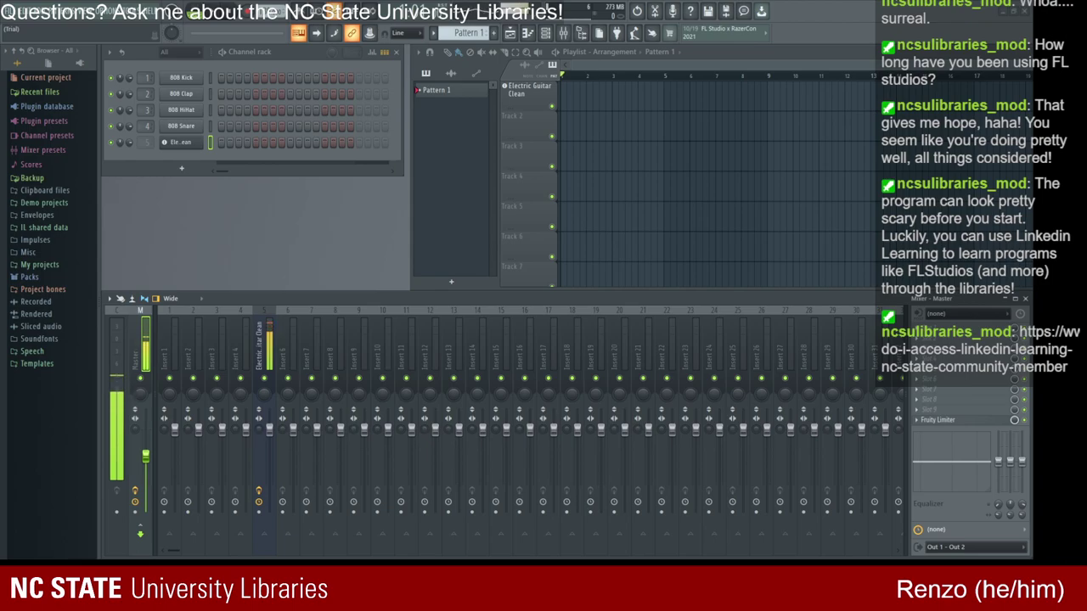
pyautogui.click(276, 442)
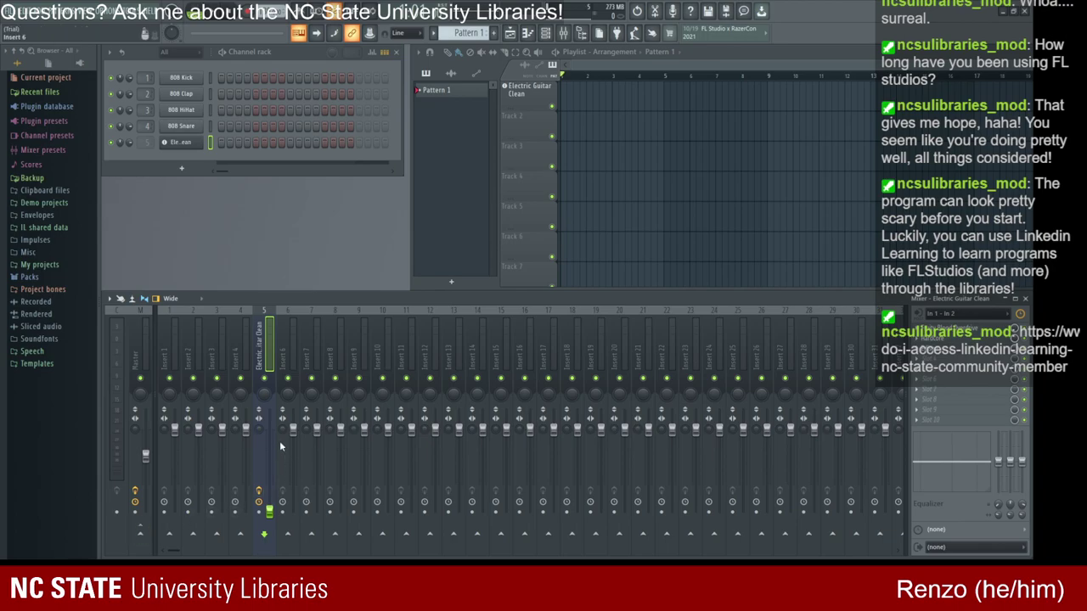
pyautogui.moveTo(269, 512); pyautogui.dragTo(269, 451)
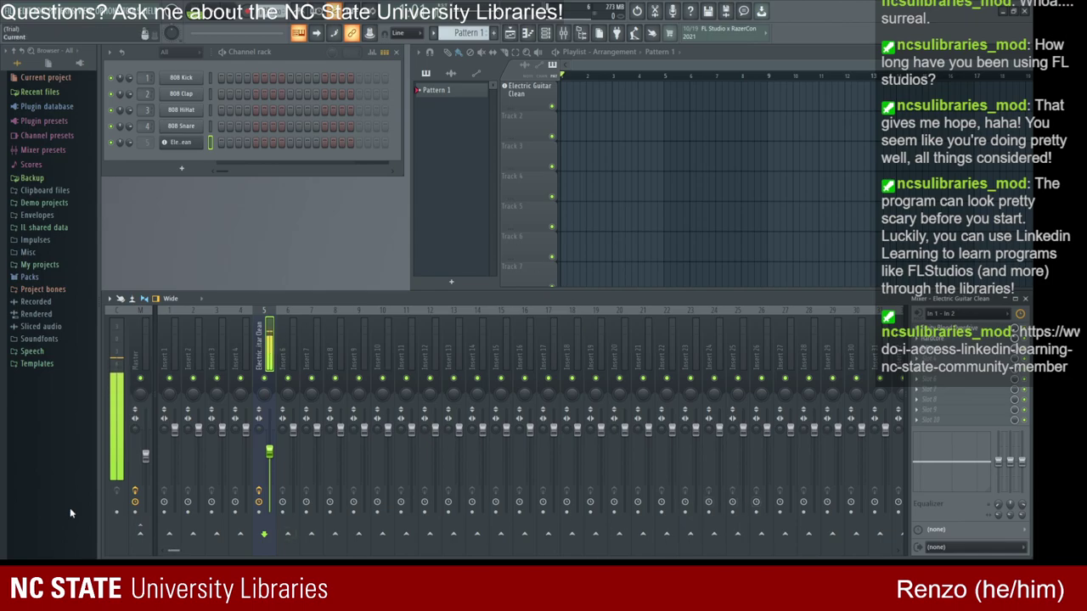
# Step: Set the Master track's audio input to In 1 - In 2, and arm and disarm recording on the Electric Guitar Clean track
pyautogui.click(146, 456)
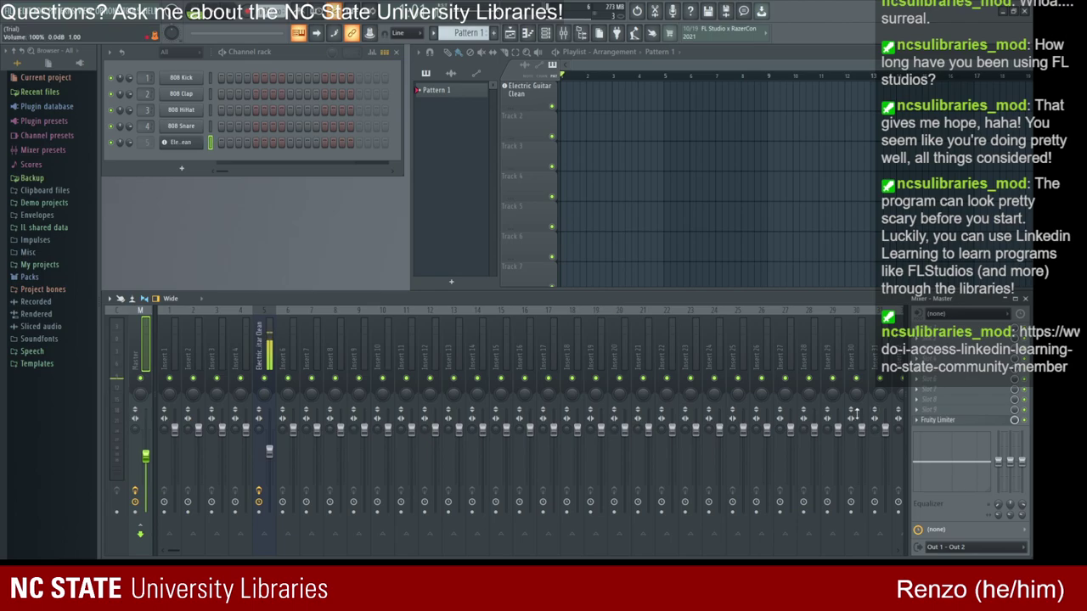
pyautogui.scroll(-1, 938, 315)
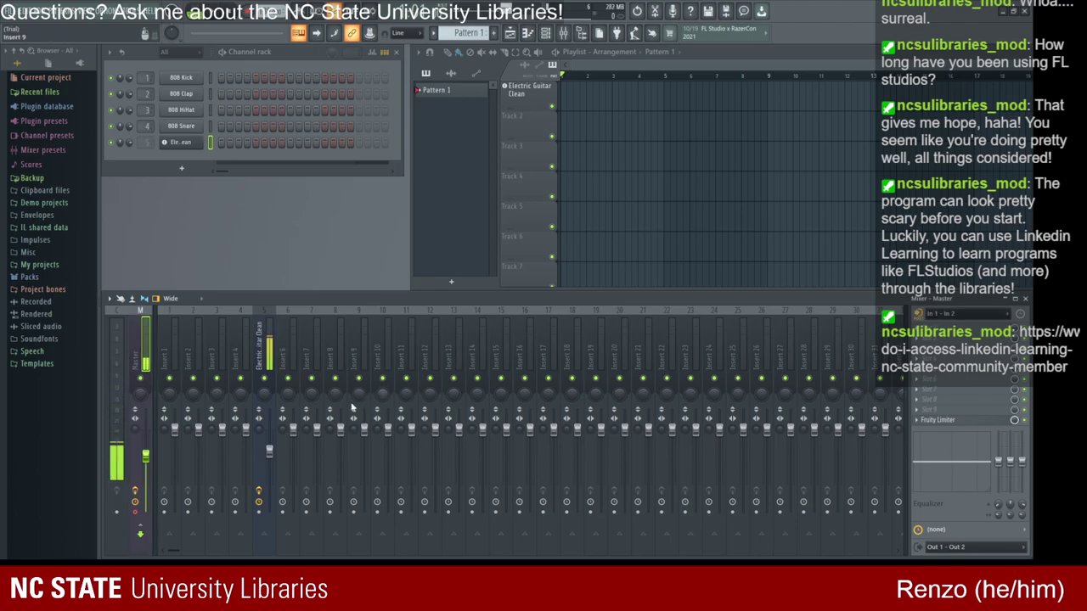
pyautogui.click(259, 512)
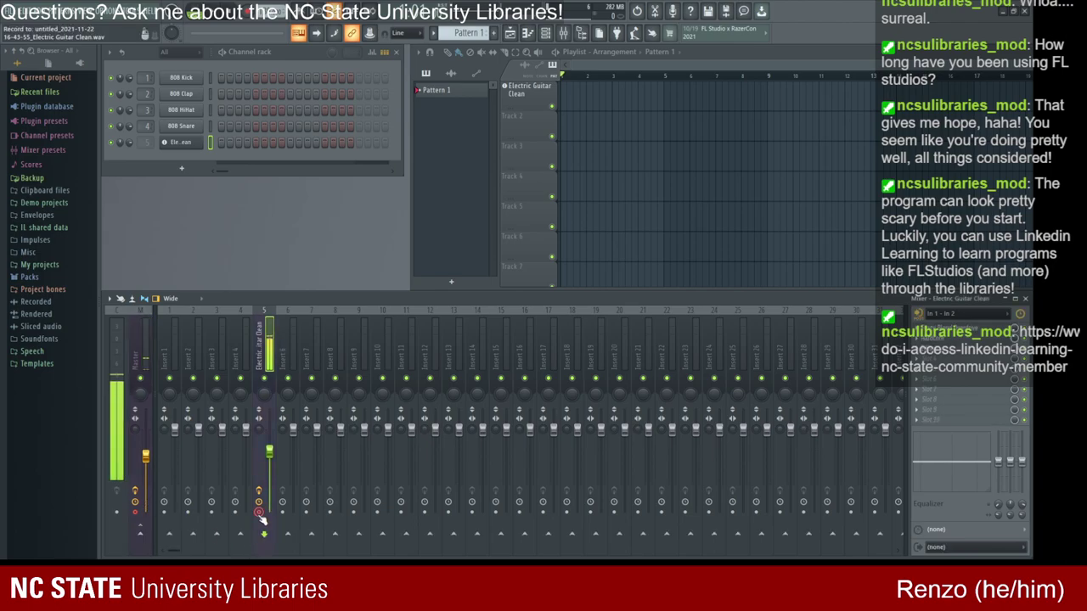
pyautogui.click(259, 513)
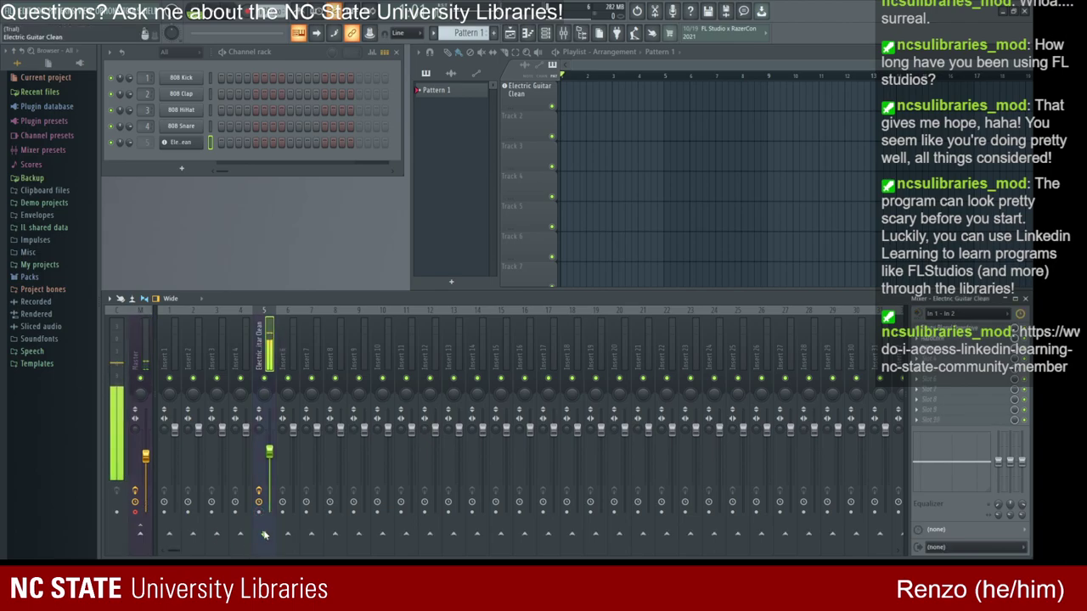
# Step: Try routing the Electric Guitar Clean track to the Master and remove the routing again
pyautogui.click(141, 533)
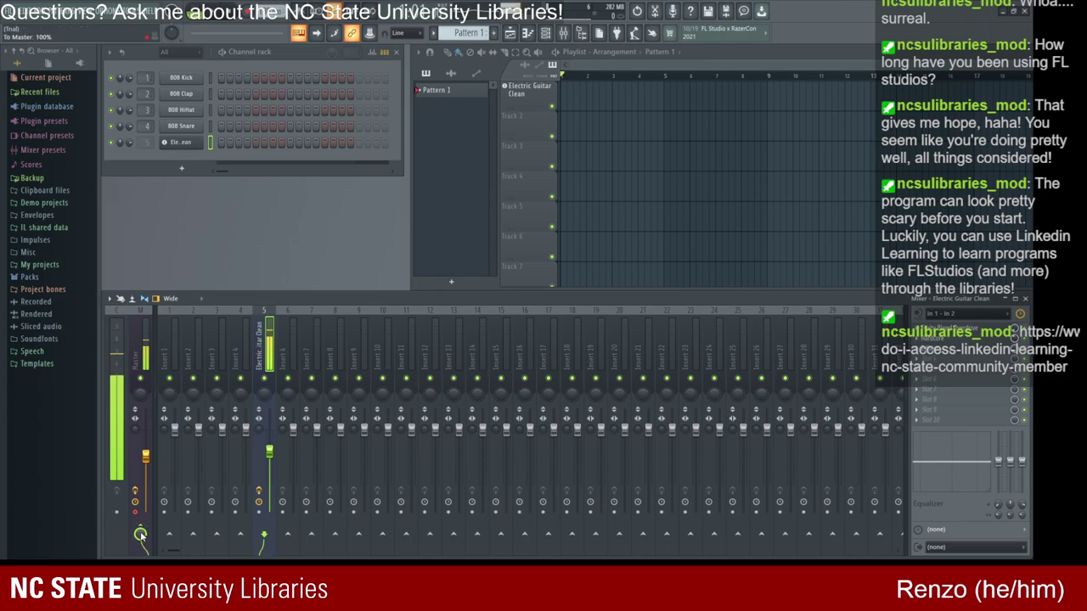
pyautogui.click(141, 533)
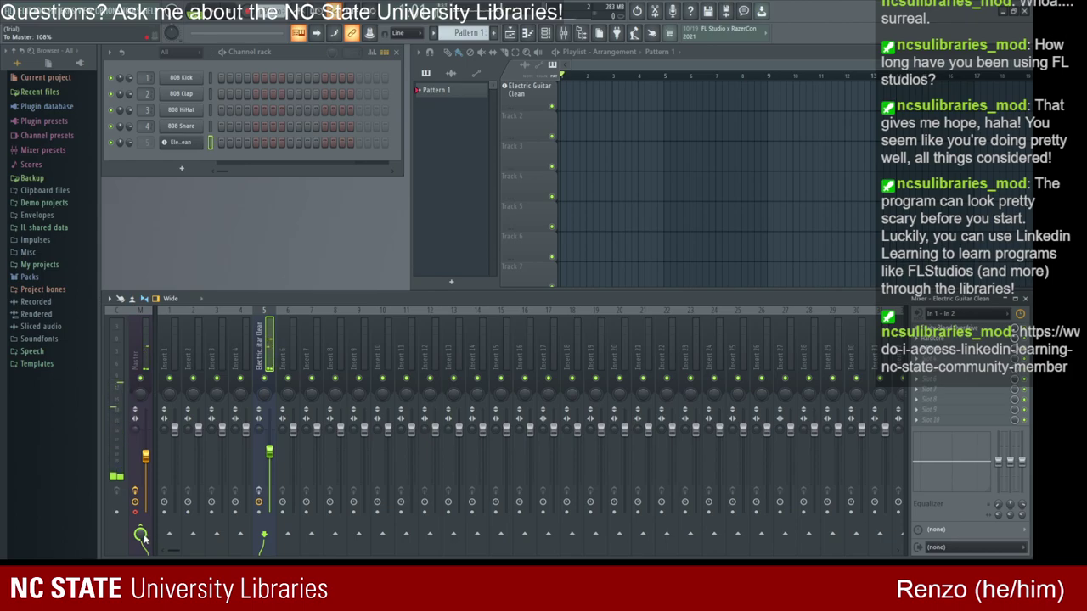
pyautogui.press('b')
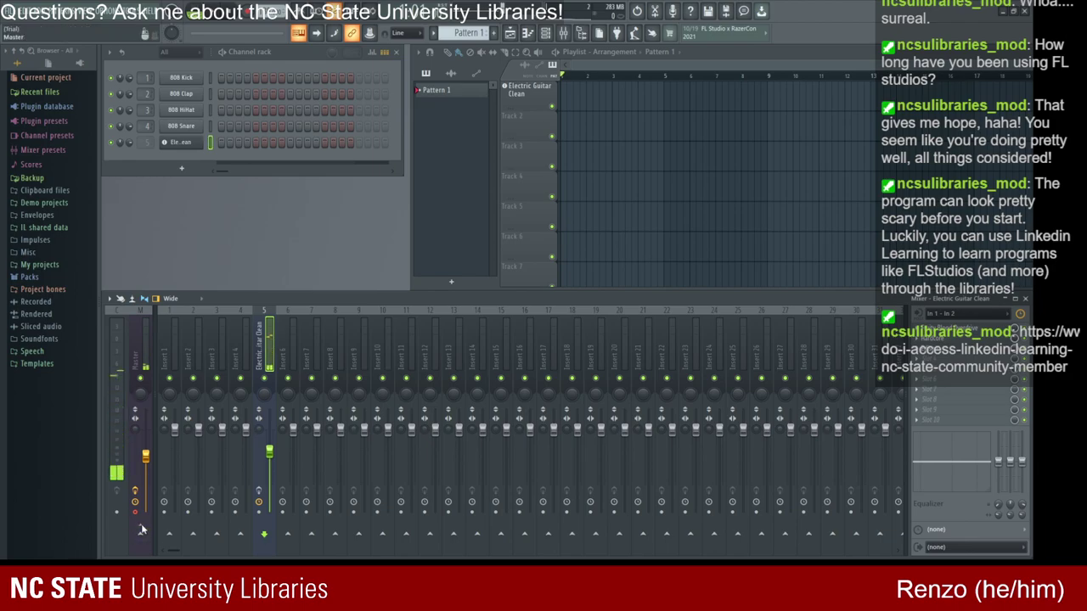
# Step: Toggle the effects of the Master and Electric Guitar Clean tracks, and disarm recording on the Master
pyautogui.click(142, 496)
pyautogui.click(134, 492)
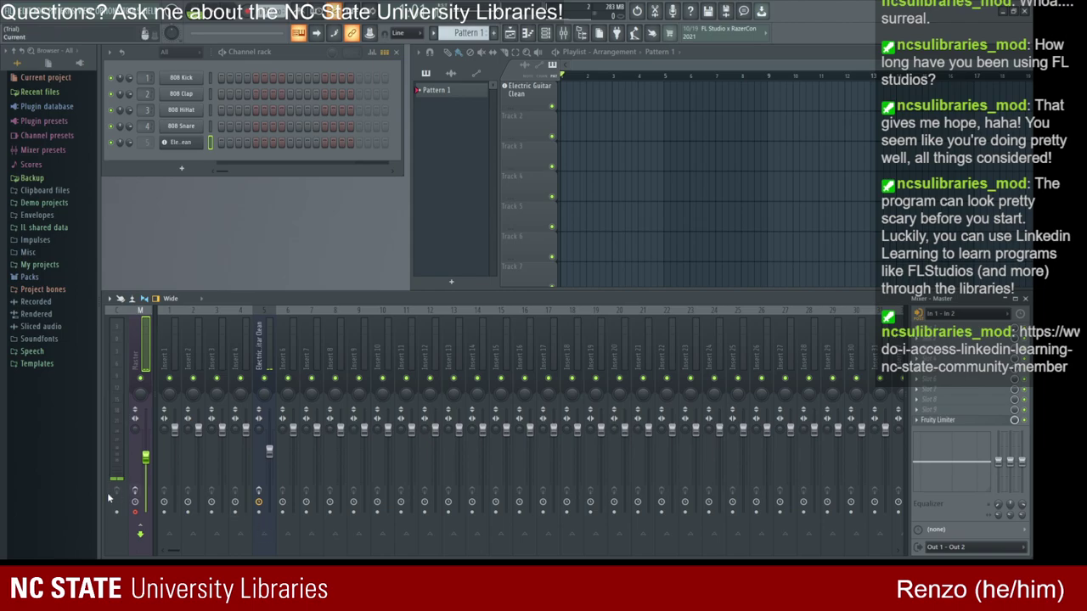
pyautogui.click(135, 492)
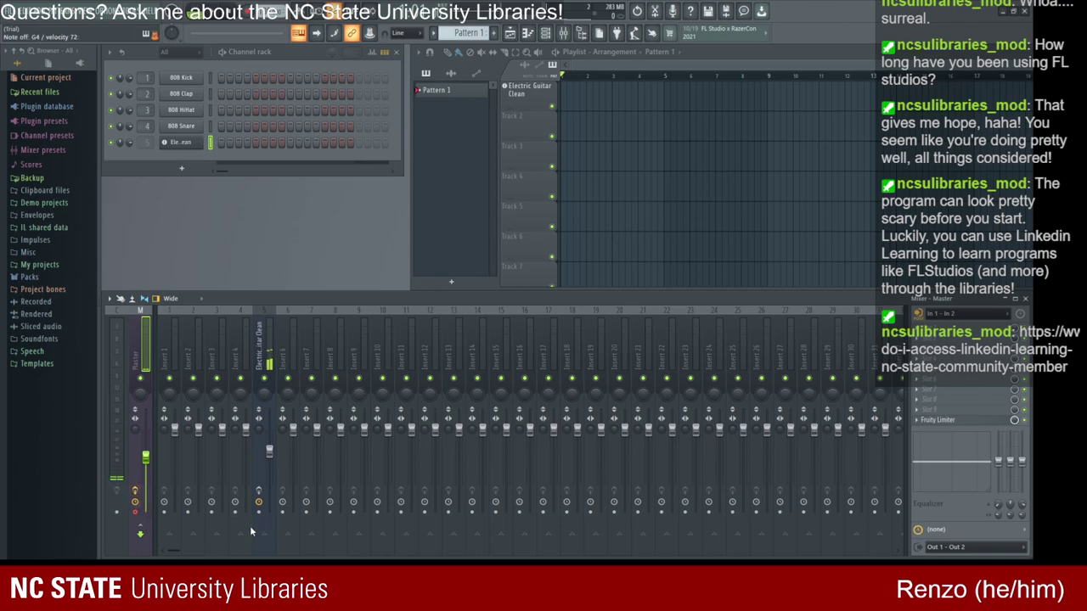
pyautogui.click(241, 476)
pyautogui.click(258, 490)
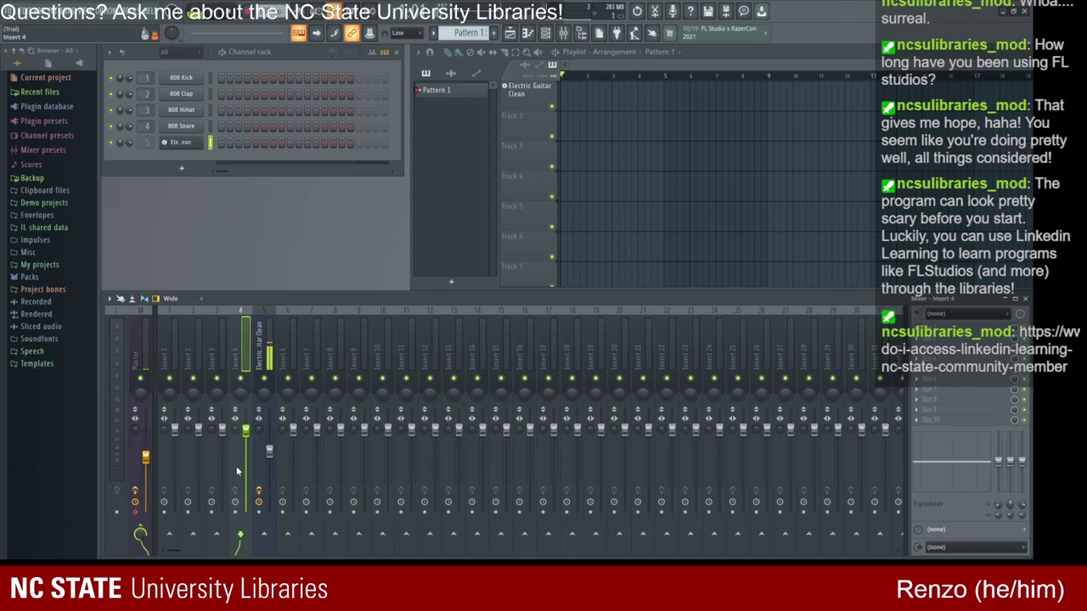
pyautogui.click(141, 511)
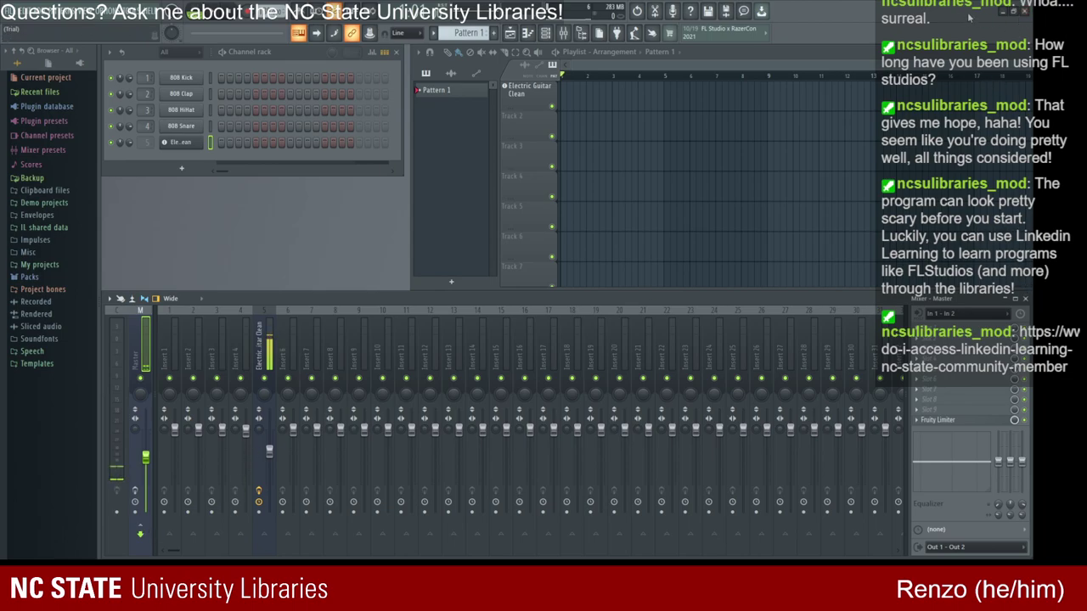
# Step: Close the current session and, in a fresh project's FLEX, search all packs for "guit" and load Electric Guitar Clean
pyautogui.click(1025, 12)
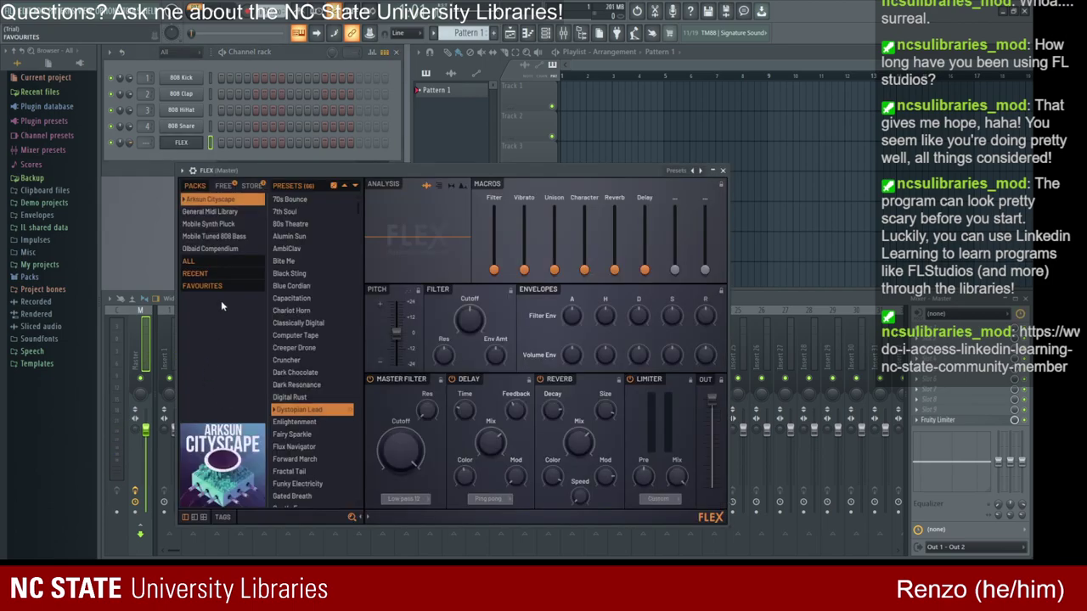
pyautogui.click(212, 261)
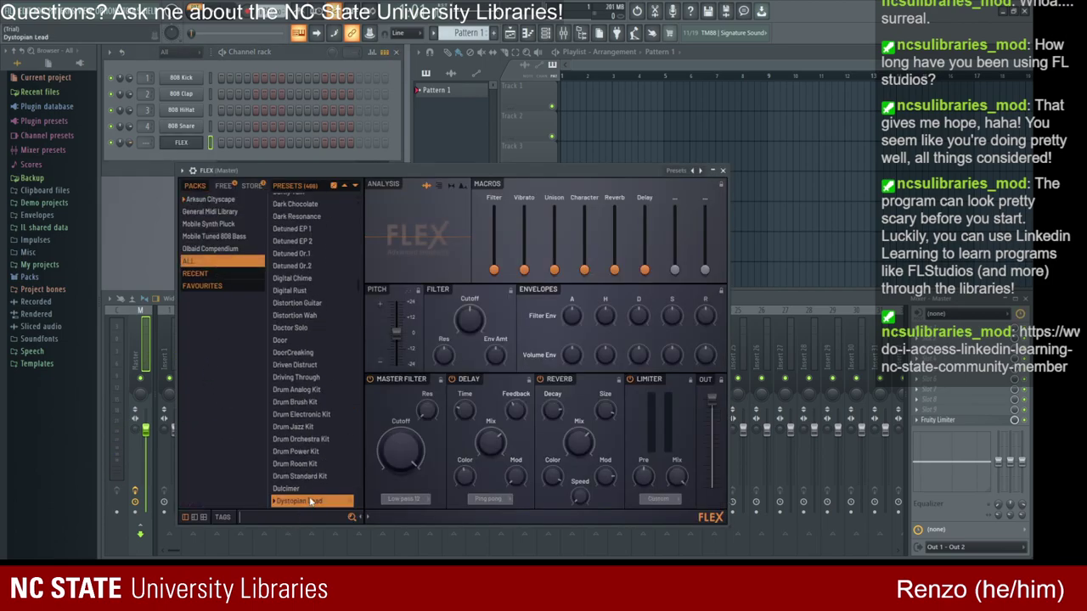
pyautogui.write('guit')
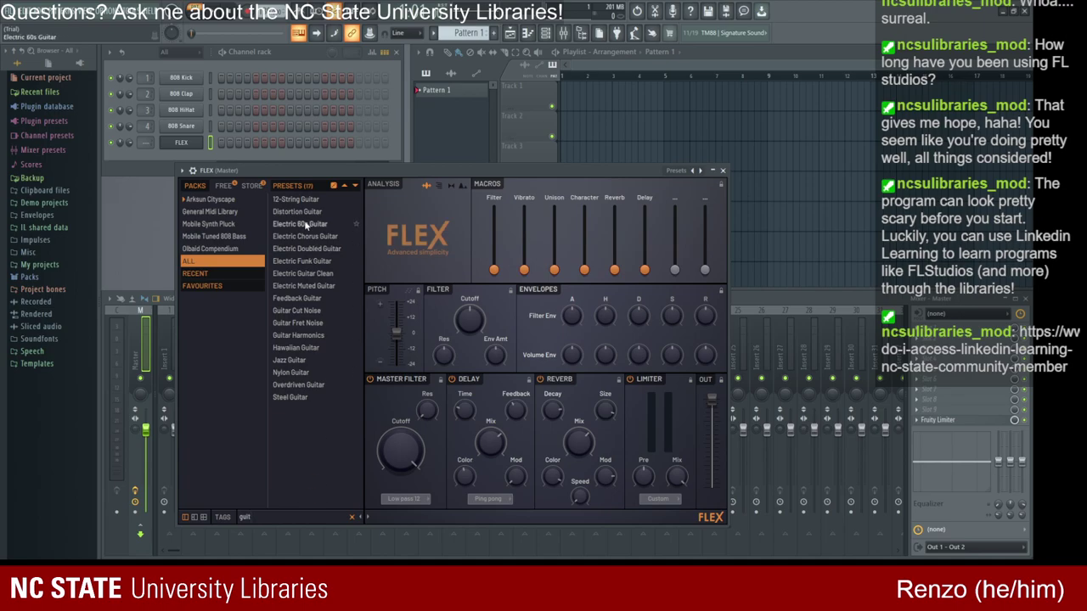
pyautogui.click(322, 275)
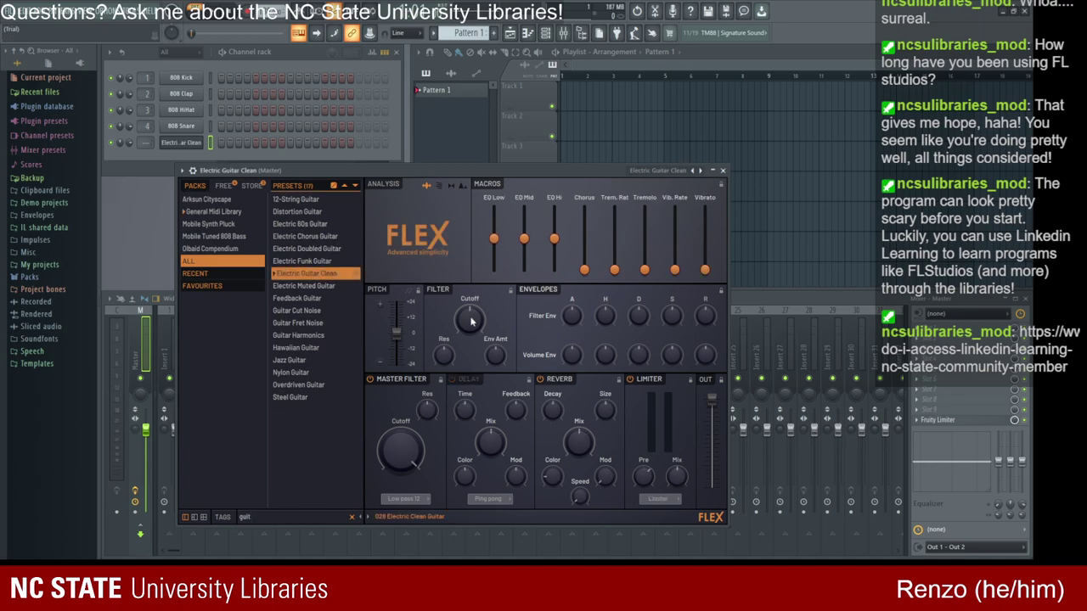
# Step: Route the Electric Guitar Clean channel to mixer track 5 and set that track's audio input to In 1 - In 2
pyautogui.click(722, 170)
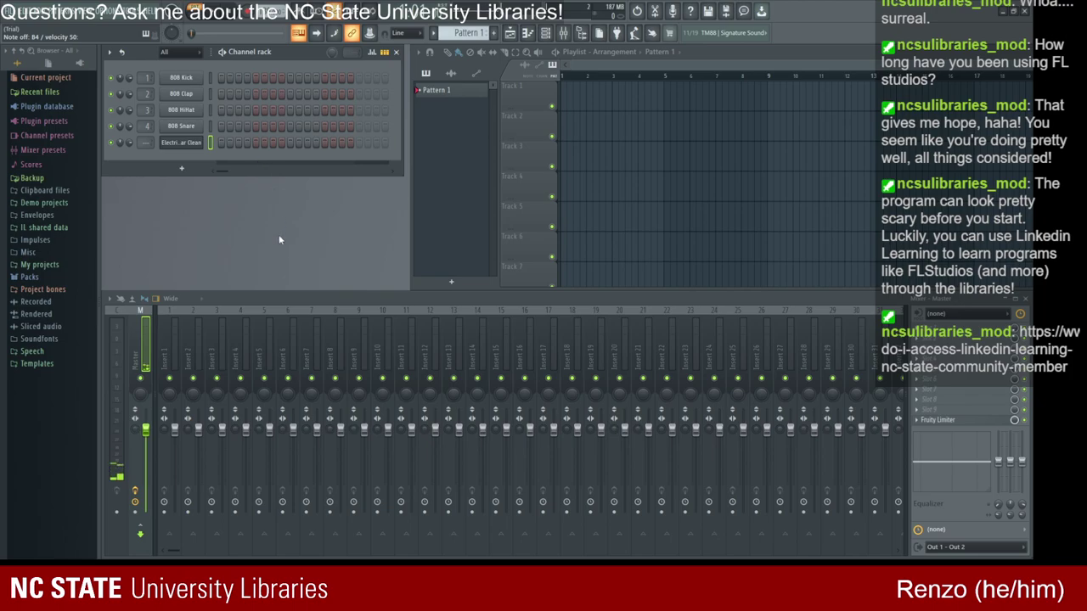
pyautogui.hotkey('ctrl', 'l')
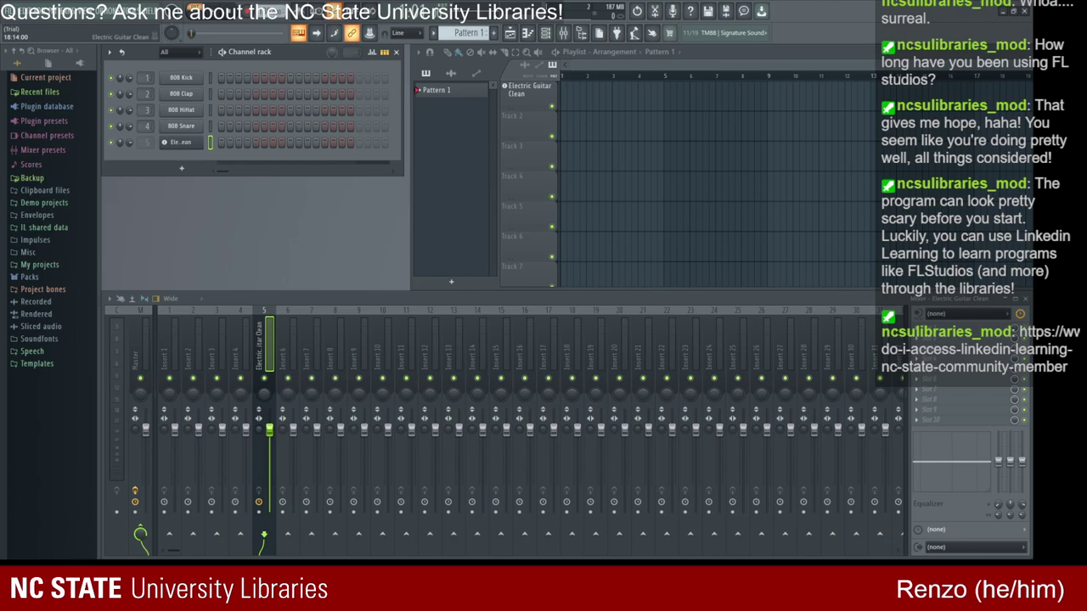
pyautogui.click(964, 340)
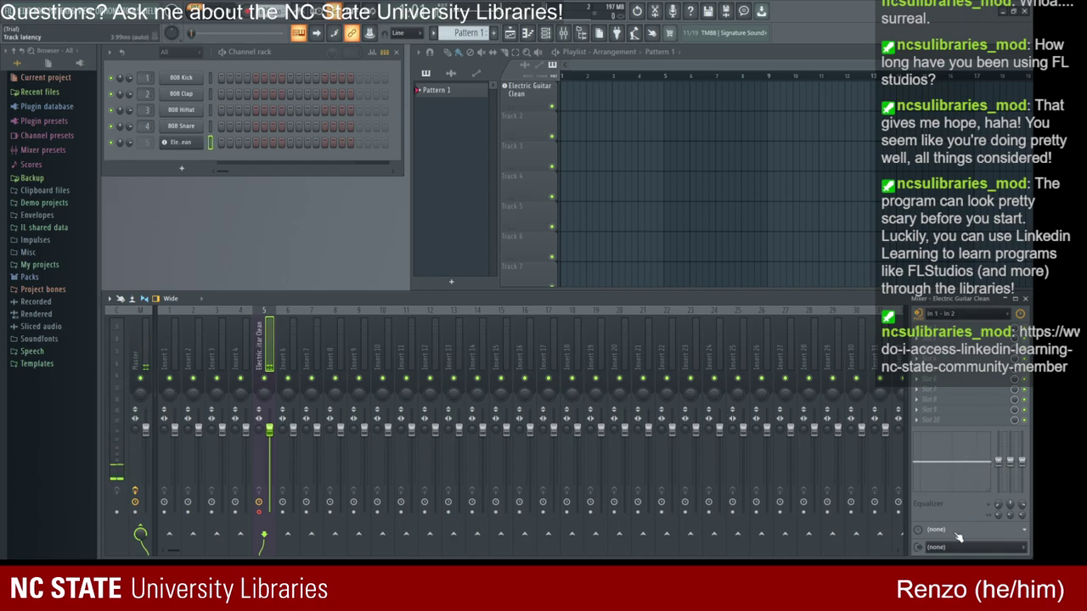
# Step: Try track latencies of 2 ms and 3.99 ms on the Electric Guitar Clean track and reset the latency to none
pyautogui.scroll(2, 948, 530)
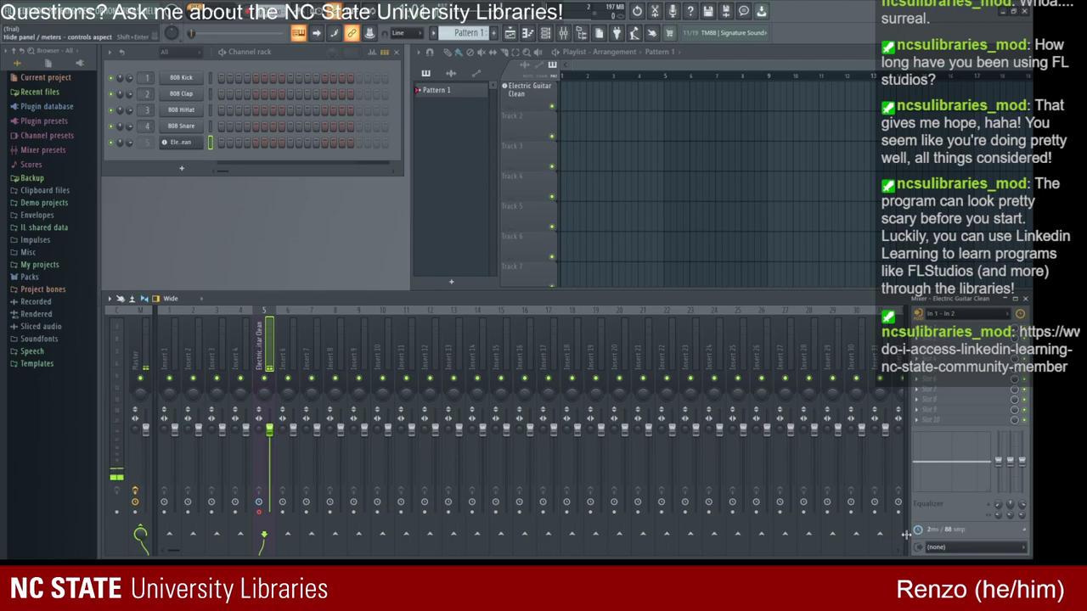
pyautogui.scroll(1, 917, 532)
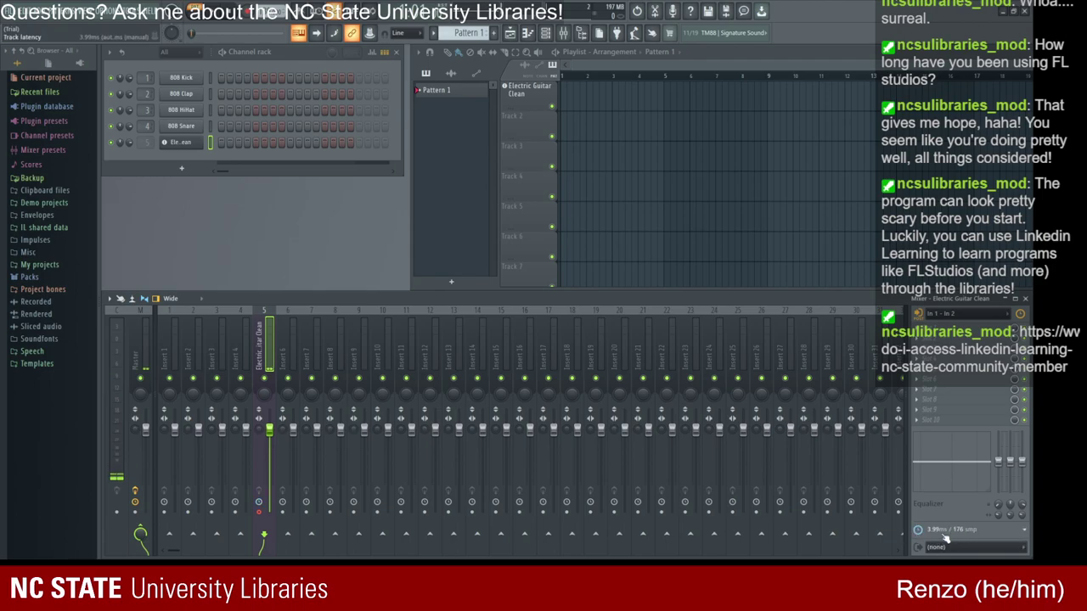
pyautogui.scroll(-2, 918, 533)
# Step: Set the Electric Guitar Clean track's output to Out 1 - Out 2, solo the track, and reposition the mixer window
pyautogui.scroll(1, 957, 547)
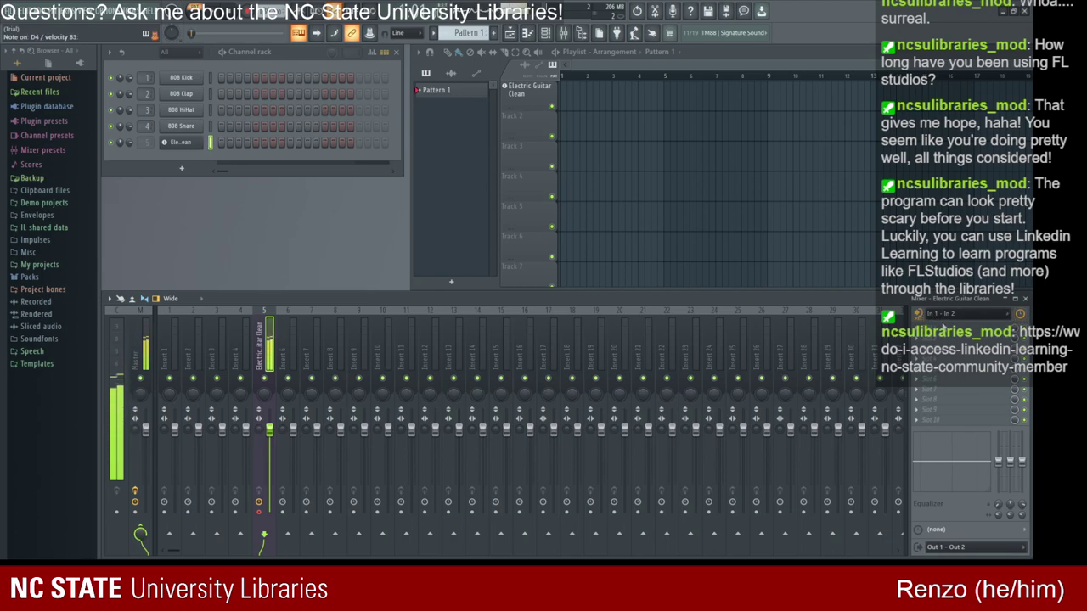
pyautogui.moveTo(1010, 461)
pyautogui.mouseDown()
pyautogui.moveTo(1010, 491)
pyautogui.moveTo(1021, 474)
pyautogui.moveTo(1023, 497)
pyautogui.moveTo(1002, 465)
pyautogui.moveTo(1016, 484)
pyautogui.moveTo(1017, 463)
pyautogui.mouseUp()
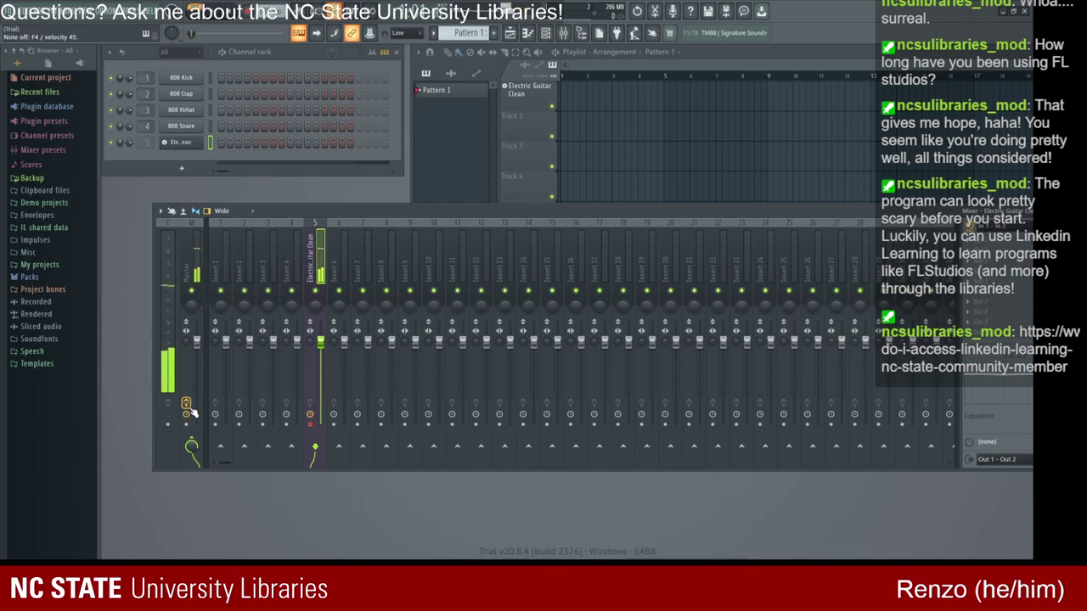
pyautogui.rightClick(321, 293)
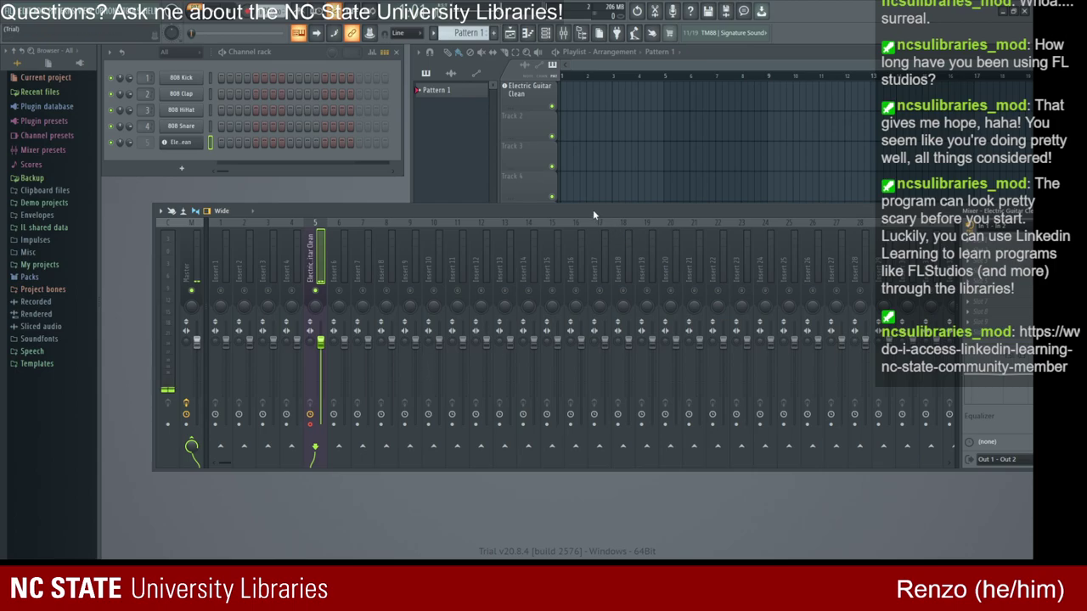
pyautogui.moveTo(856, 220); pyautogui.dragTo(736, 214)
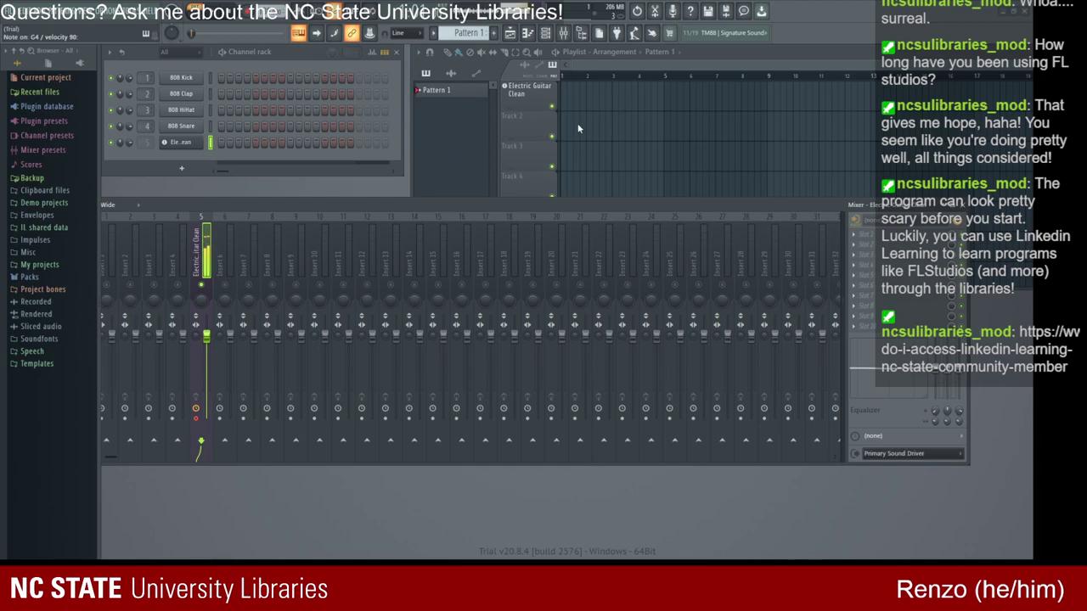
# Step: Move the mixer window below the playlist and try the Hardcore effect's pedals on the Electric Guitar Clean track
pyautogui.moveTo(365, 212); pyautogui.dragTo(365, 305)
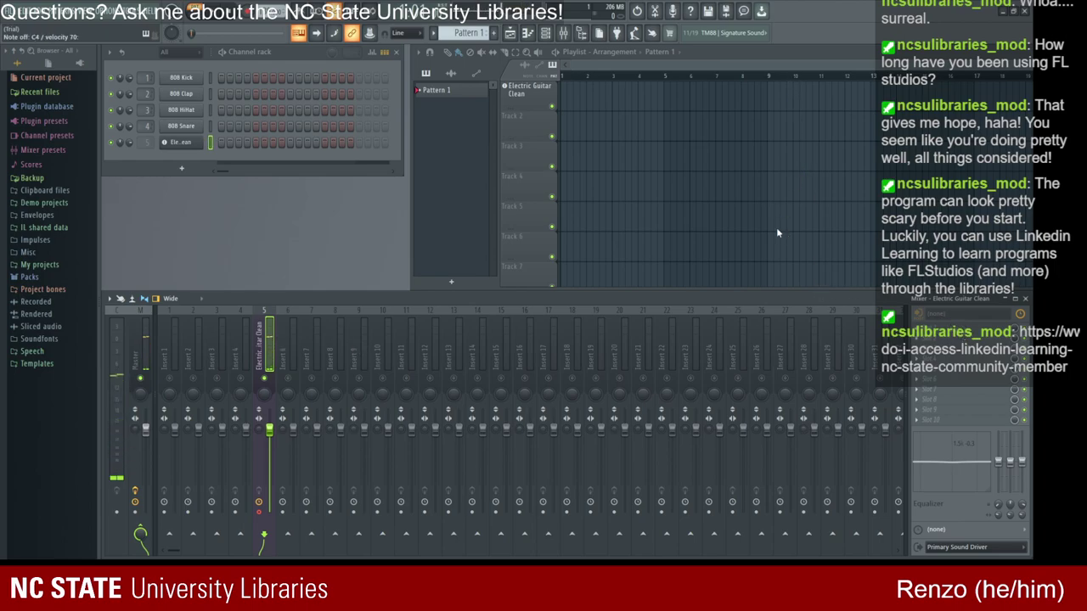
pyautogui.click(960, 328)
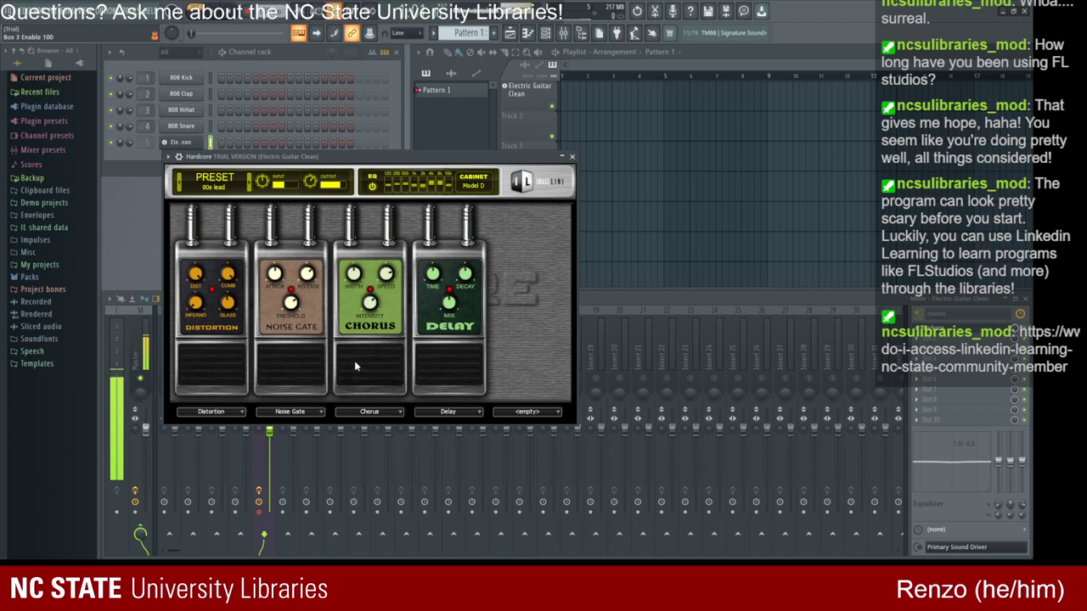
pyautogui.click(572, 157)
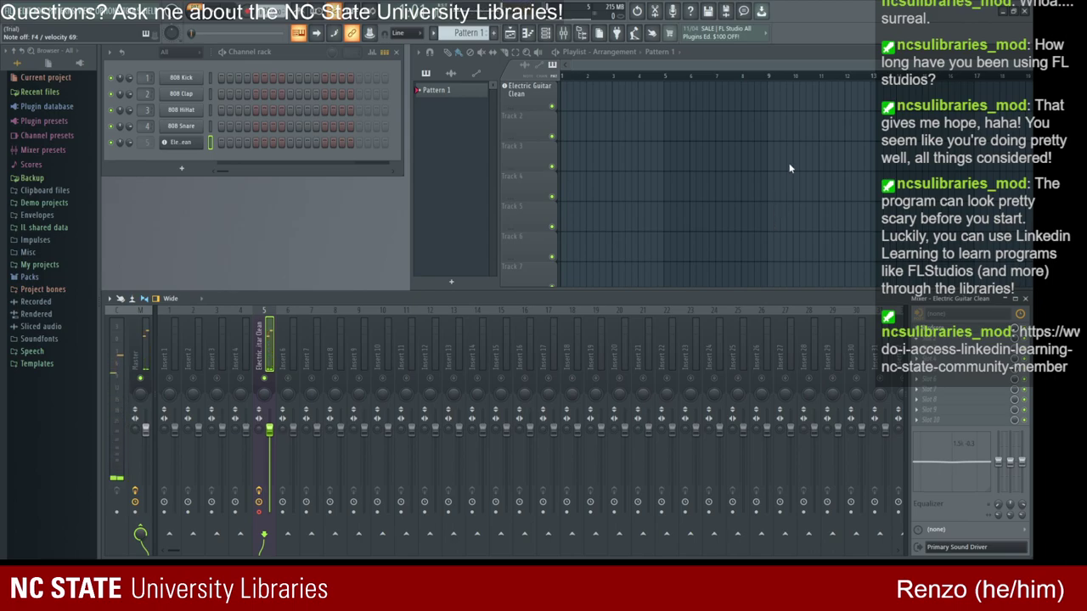
# Step: Try Distructor on the Electric Guitar Clean track, replace it with Fruity Blood Overdrive, and raise the overdrive's pre amp to about 0.39
pyautogui.click(959, 338)
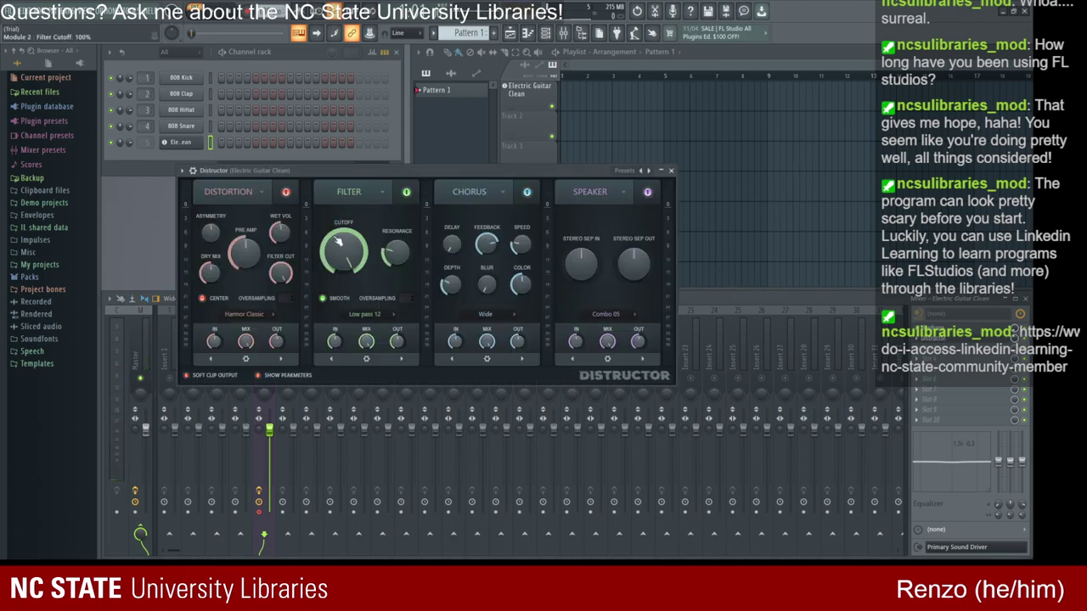
pyautogui.click(671, 171)
pyautogui.click(959, 338)
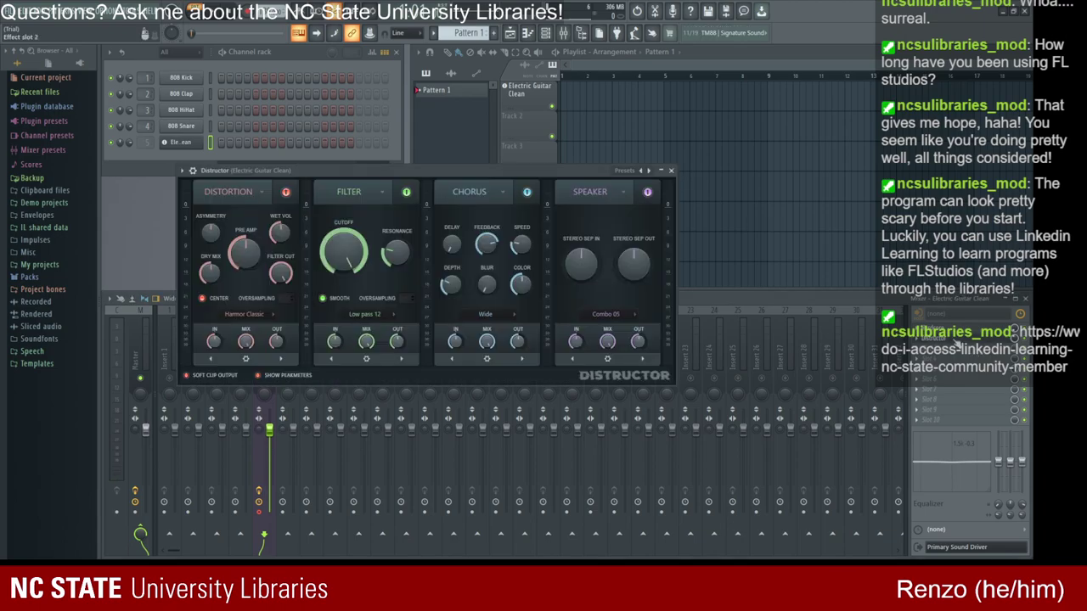
pyautogui.click(671, 171)
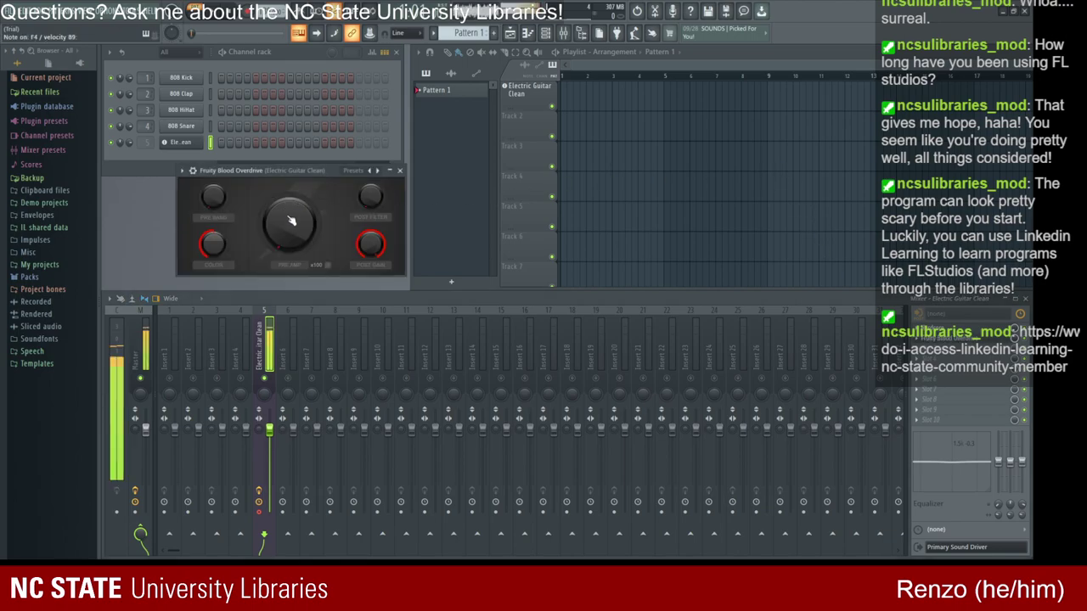
pyautogui.moveTo(289, 219)
pyautogui.mouseDown()
pyautogui.moveTo(289, 203)
pyautogui.moveTo(289, 223)
pyautogui.mouseUp()
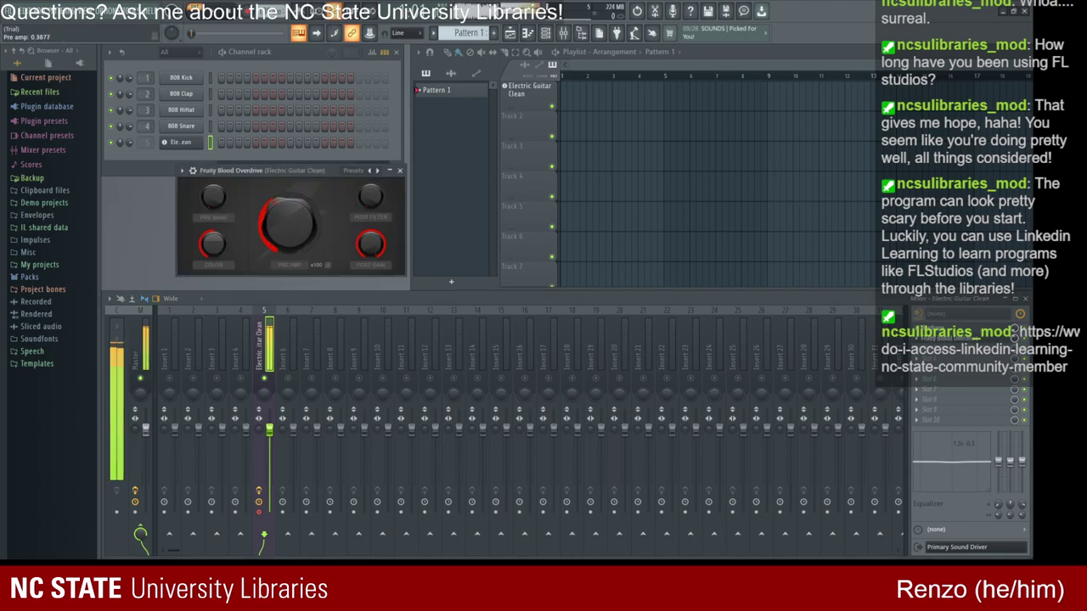
# Step: Adjust Hardcore's noise gate threshold and distortion amount for Electric Guitar Clean, and lower that track's volume fader slightly
pyautogui.click(951, 324)
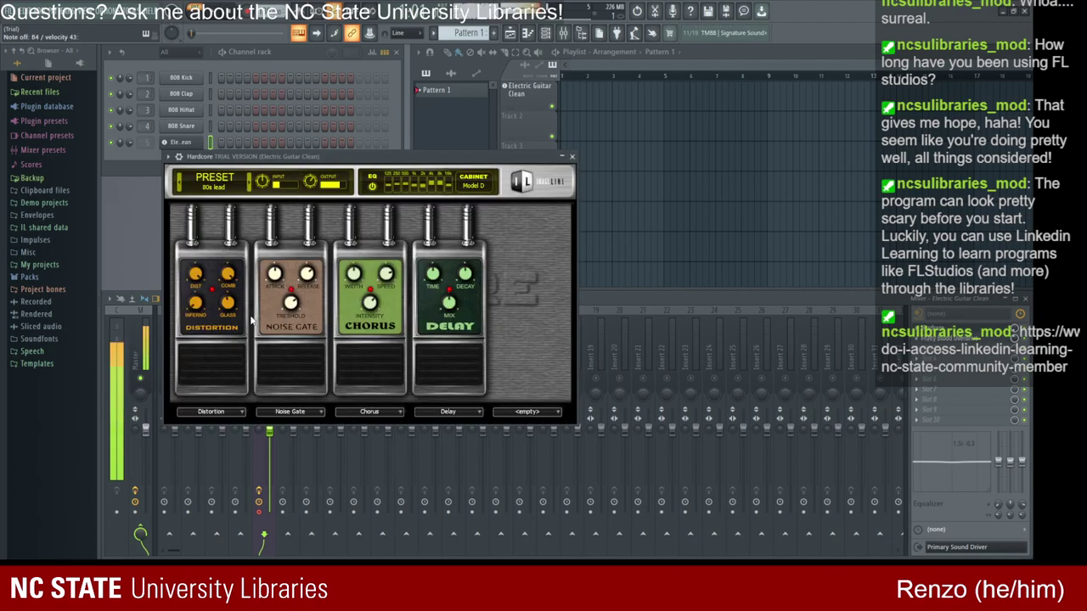
pyautogui.moveTo(291, 302)
pyautogui.mouseDown()
pyautogui.moveTo(292, 292)
pyautogui.moveTo(294, 305)
pyautogui.mouseUp()
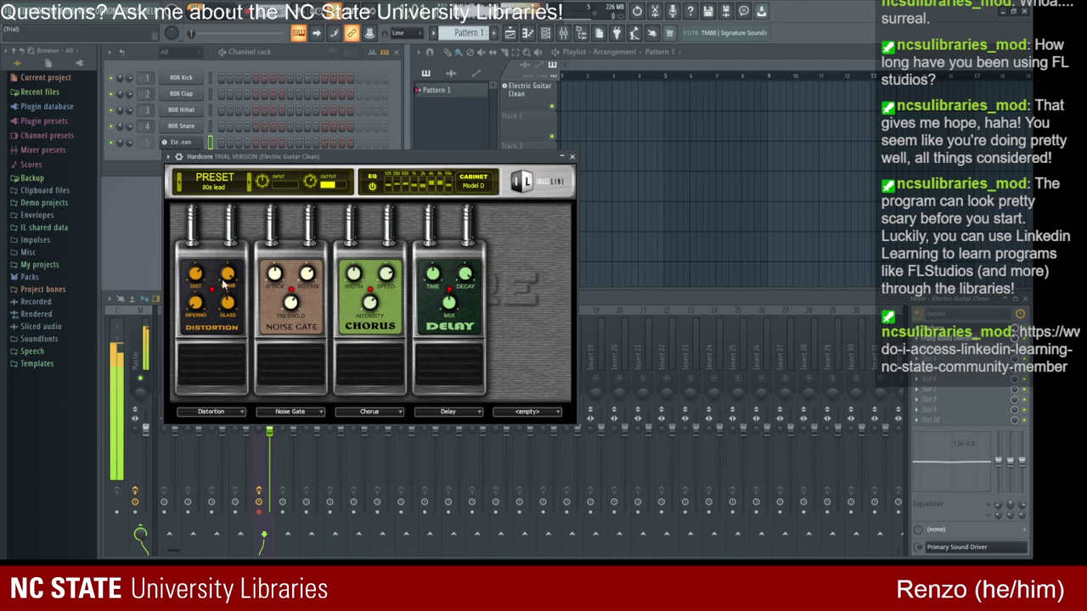
pyautogui.moveTo(195, 274); pyautogui.dragTo(195, 267)
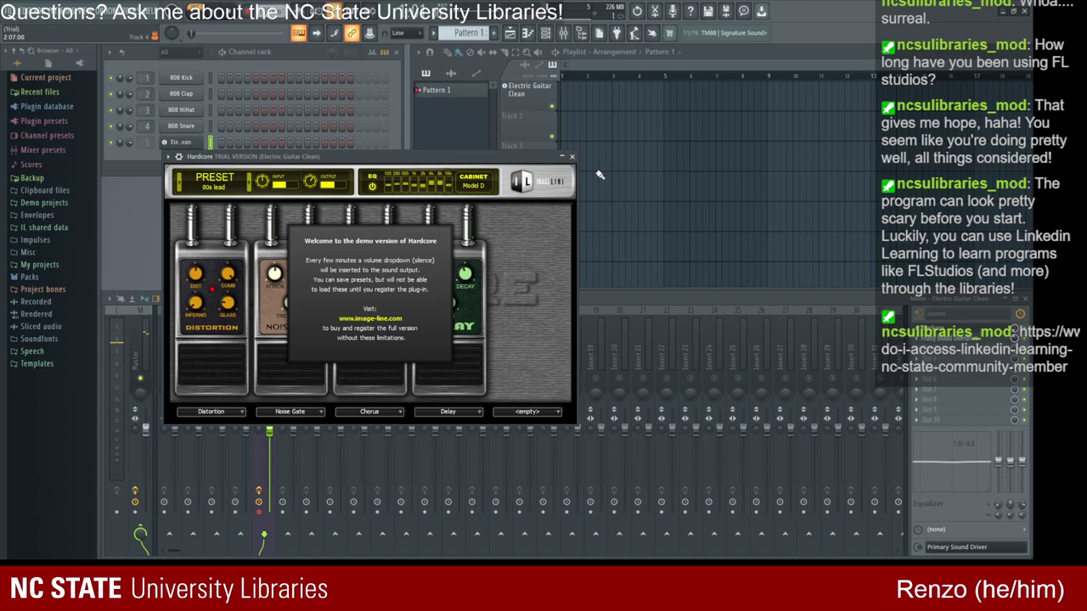
pyautogui.click(573, 157)
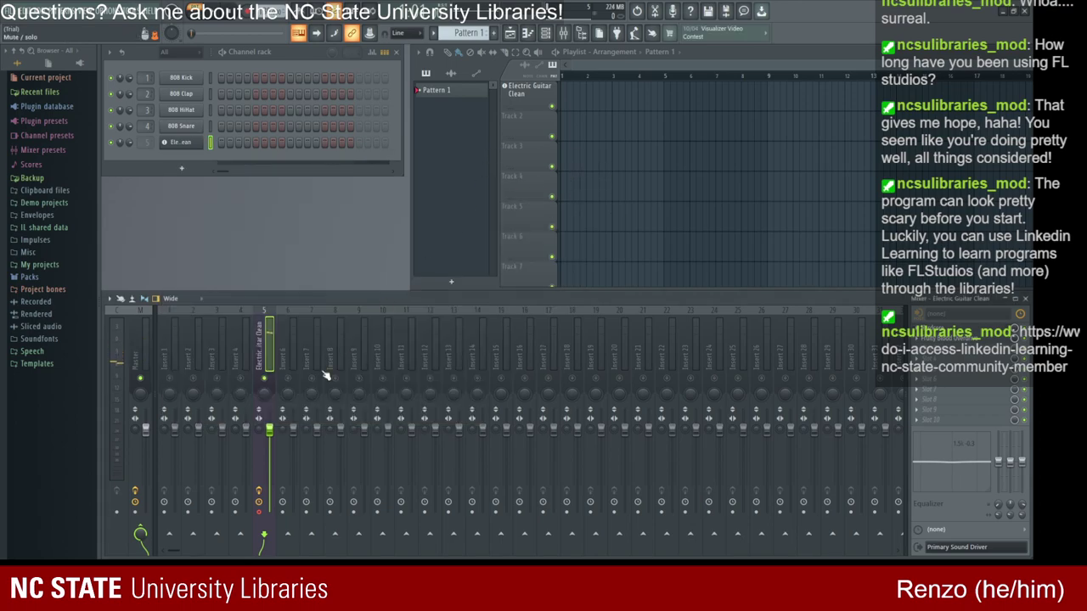
pyautogui.moveTo(269, 438)
pyautogui.mouseDown()
pyautogui.moveTo(271, 484)
pyautogui.moveTo(270, 450)
pyautogui.mouseUp()
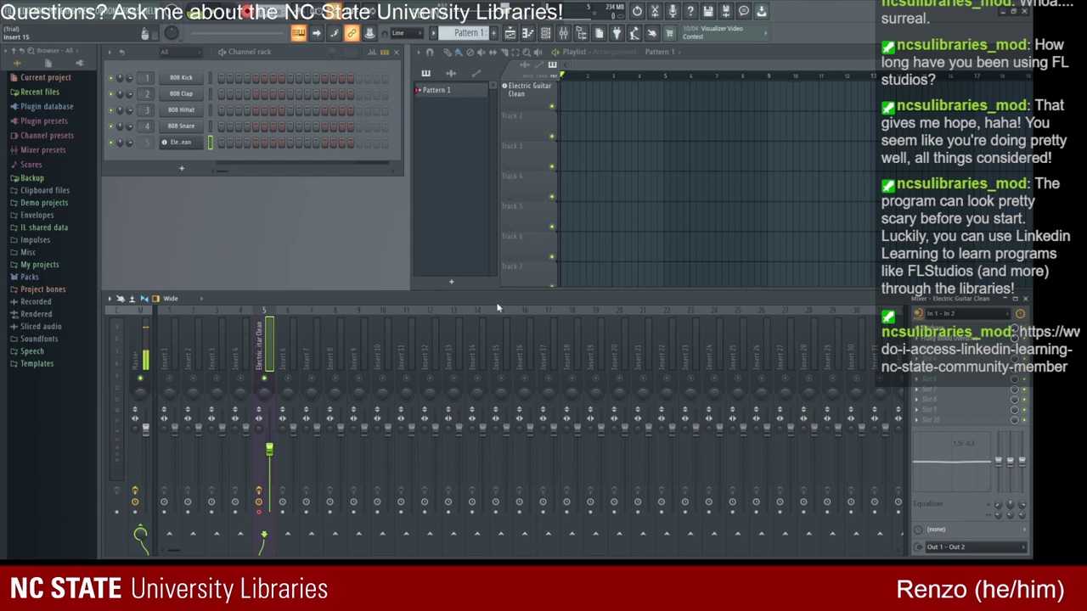
# Step: Record a short Electric Guitar Clean take of about three bars into the playlist, play it back, and undo it
pyautogui.press('space')
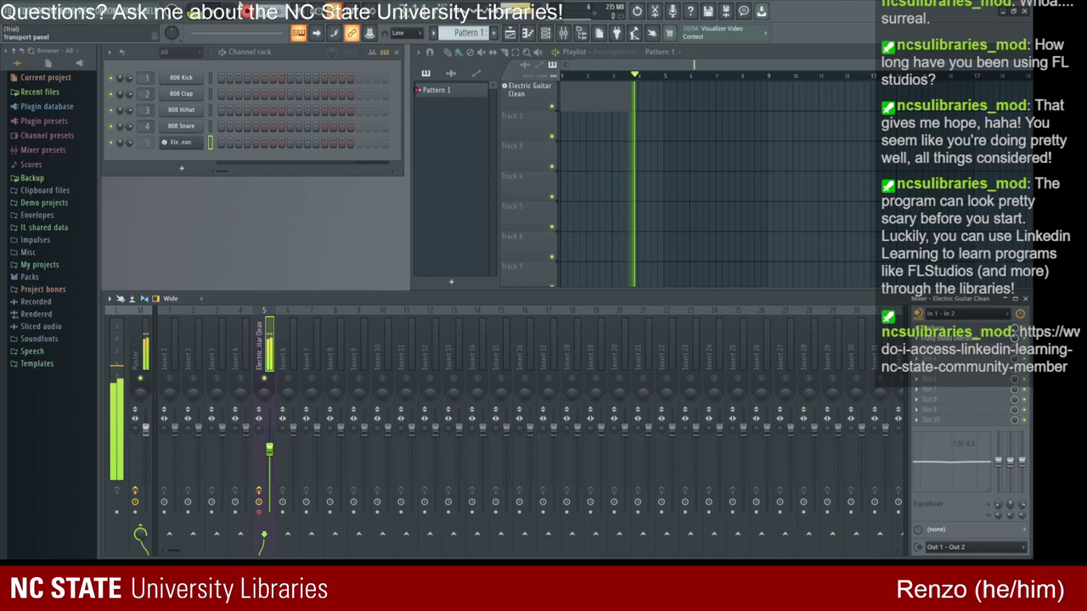
pyautogui.press('space')
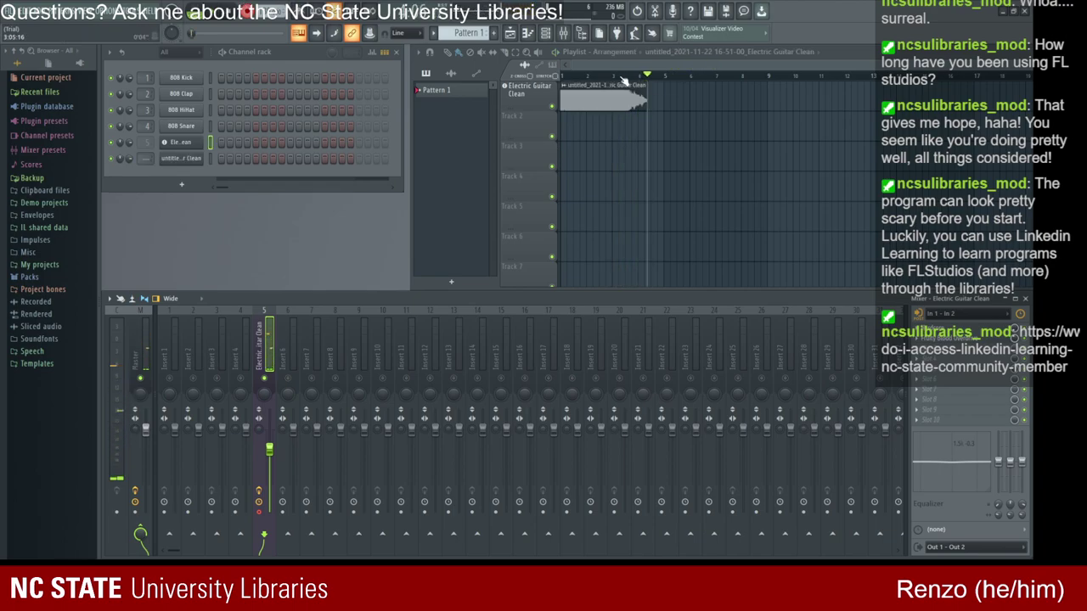
pyautogui.press('space')
pyautogui.press('space')
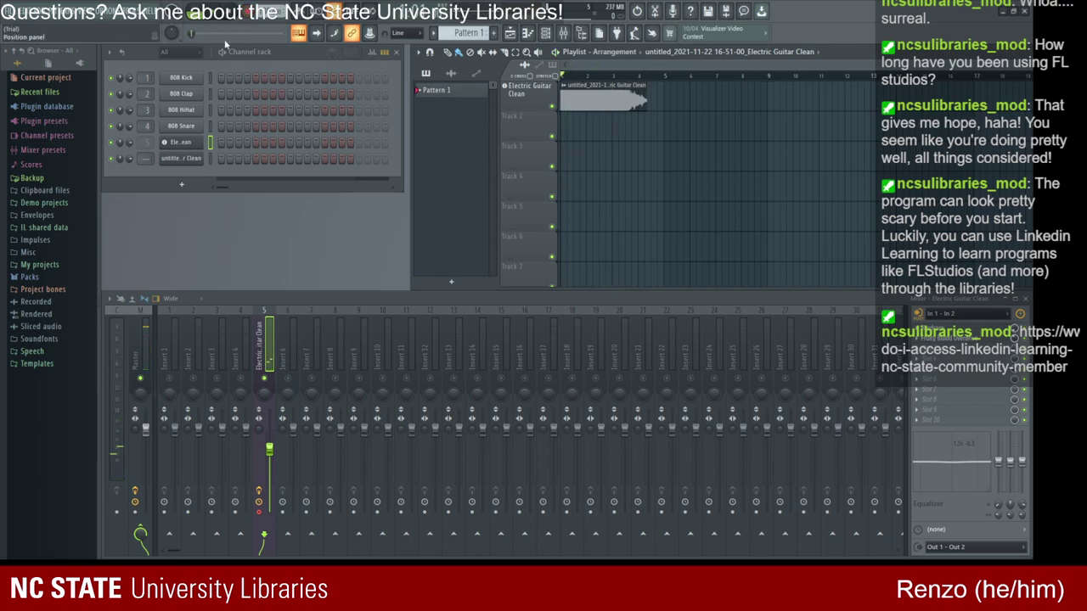
pyautogui.hotkey('ctrl', 'z')
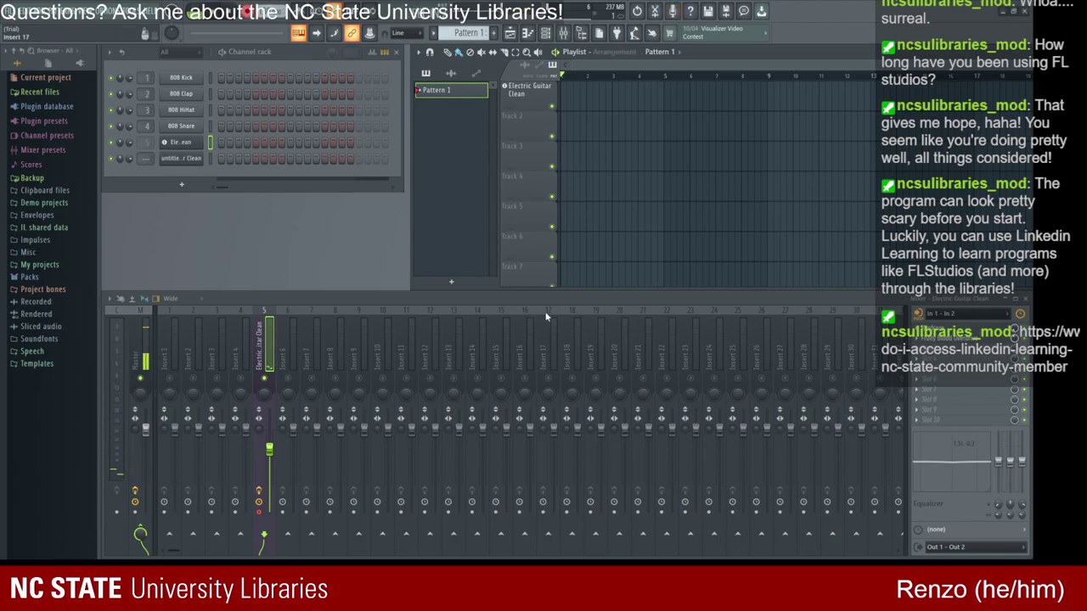
# Step: Record a longer Electric Guitar Clean take of about eight bars into the playlist and undo it
pyautogui.press('space')
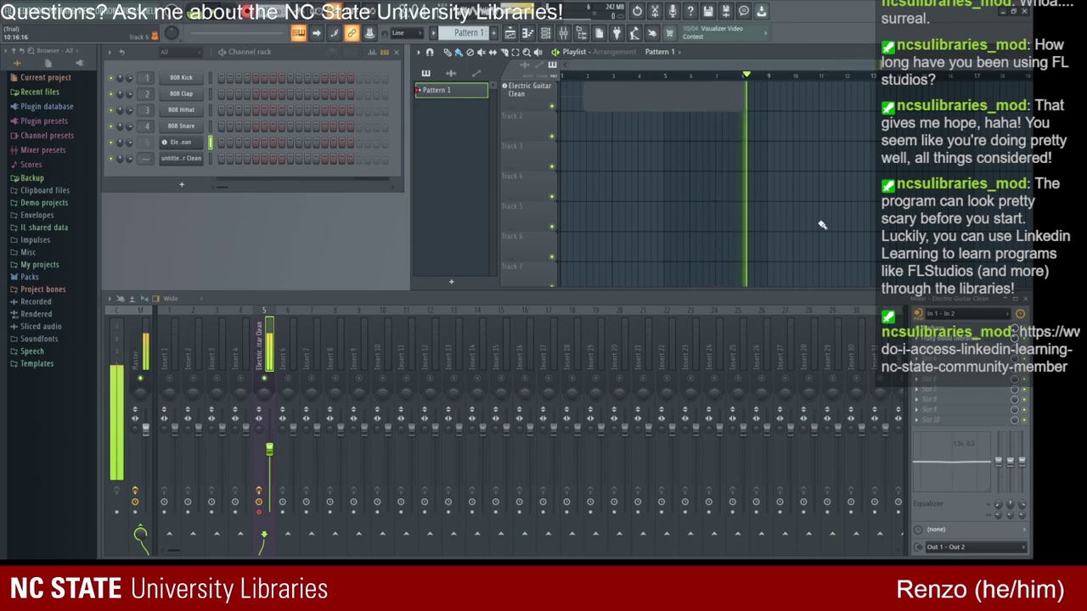
pyautogui.click(249, 12)
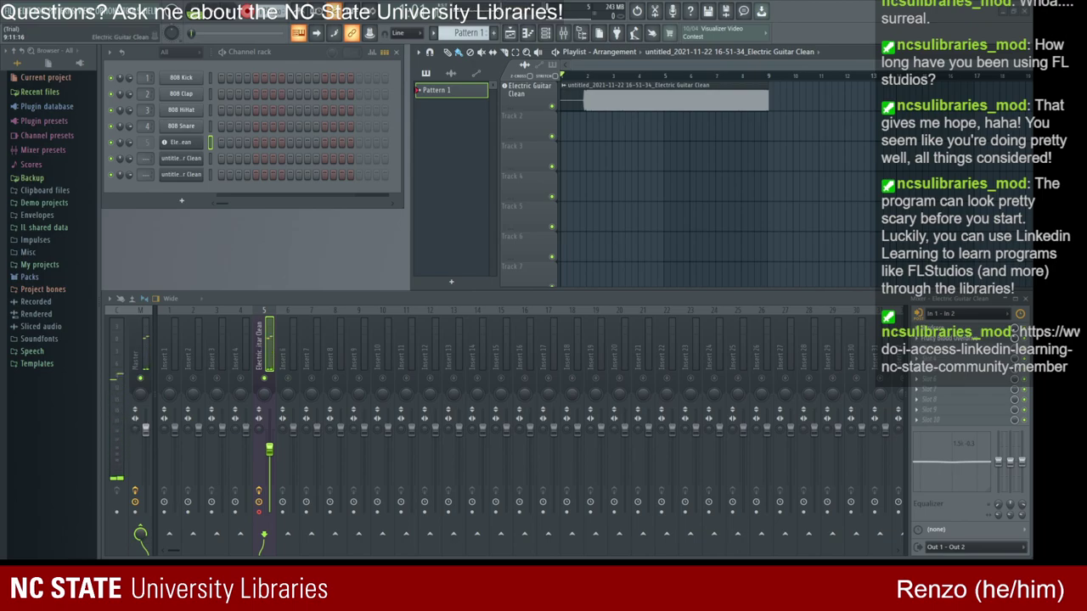
pyautogui.hotkey('ctrl', 'z')
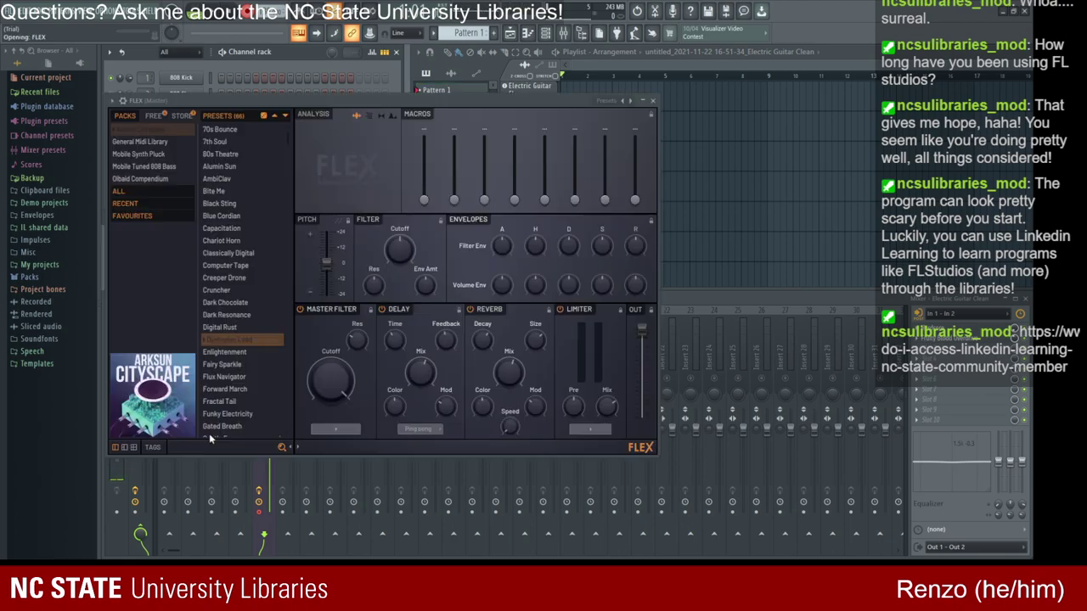
# Step: In the new FLEX channel, search all packs for "jazz", load Drum Jazz Kit, and route the channel to mixer track 6
pyautogui.click(218, 445)
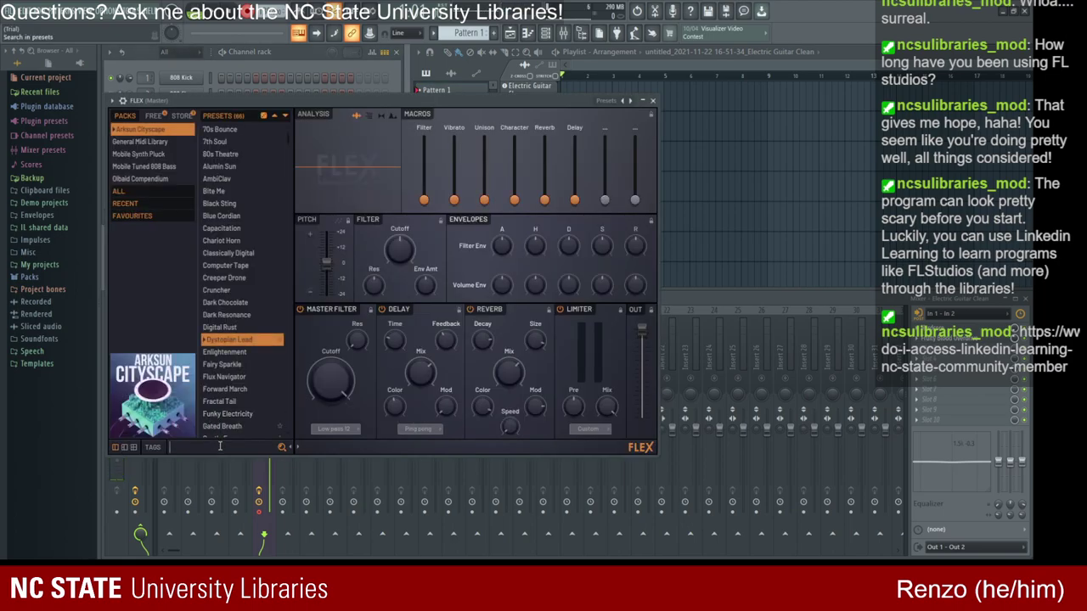
pyautogui.write('jazz')
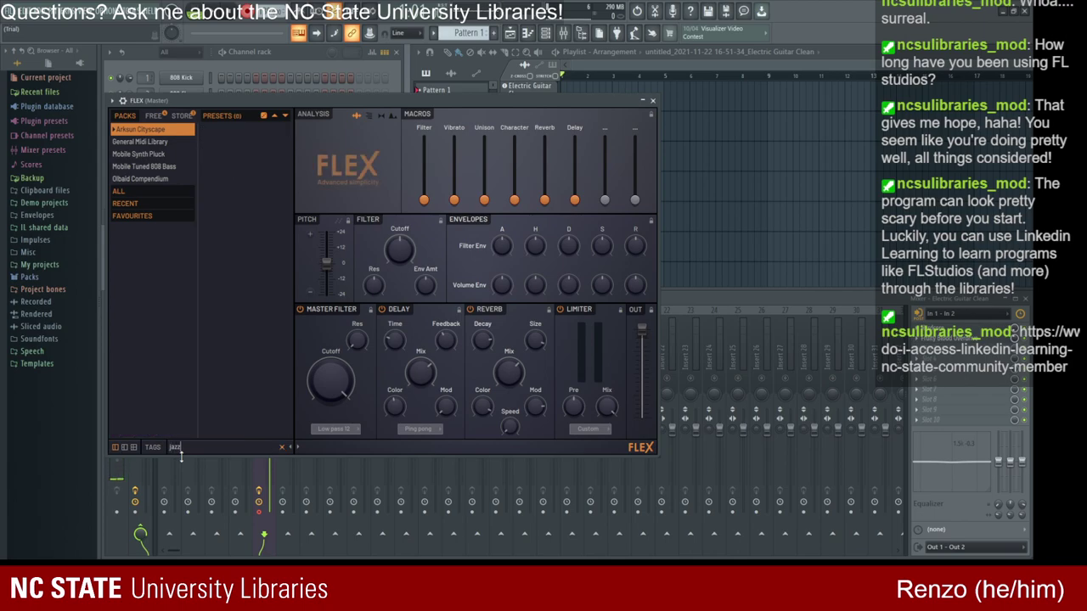
pyautogui.click(142, 195)
pyautogui.click(237, 130)
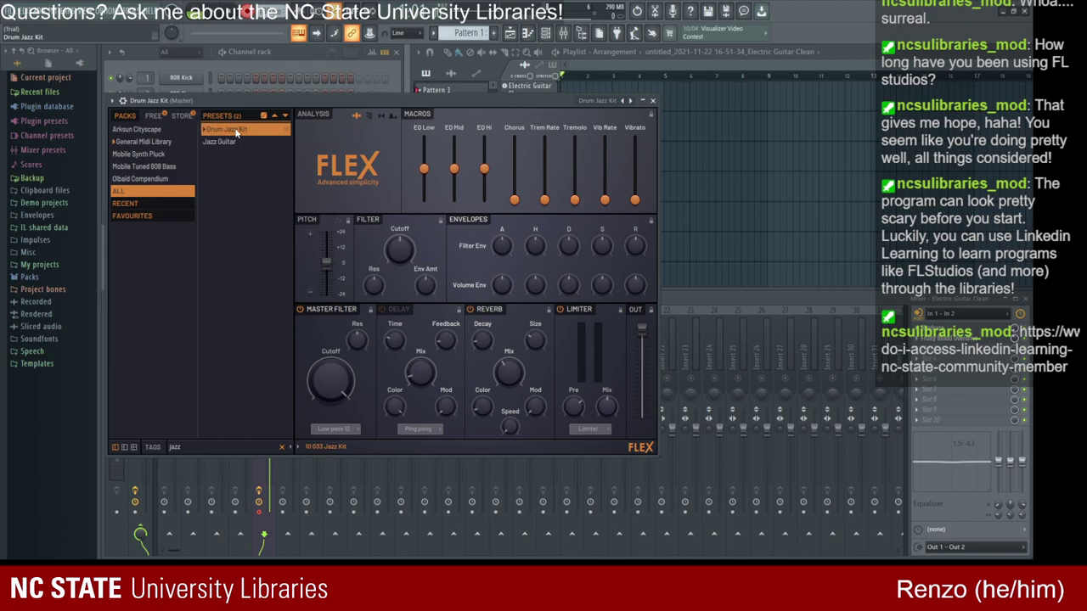
pyautogui.click(653, 102)
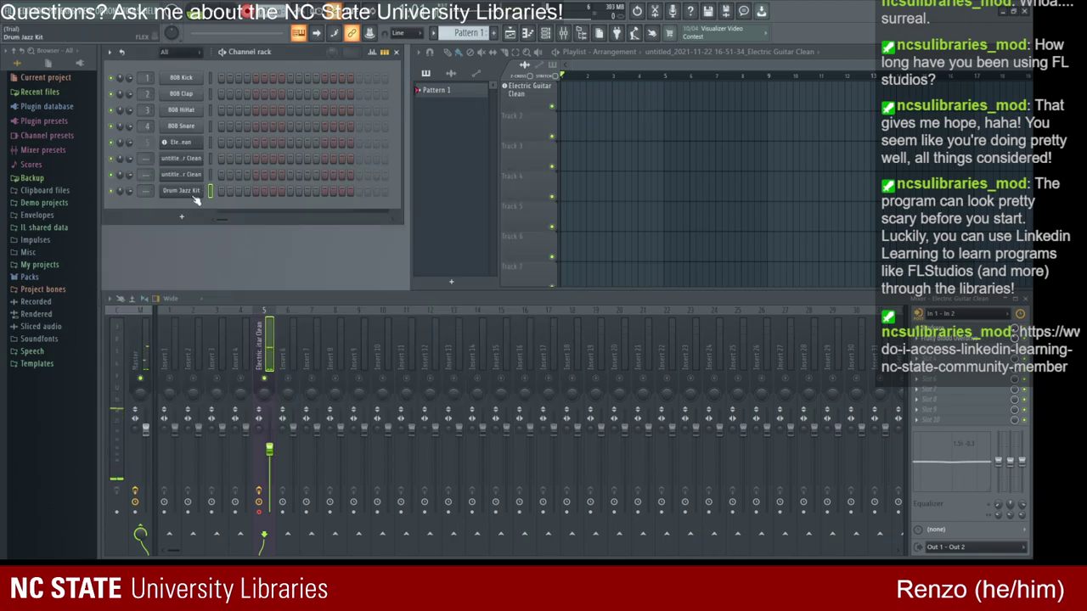
pyautogui.hotkey('ctrl', 'l')
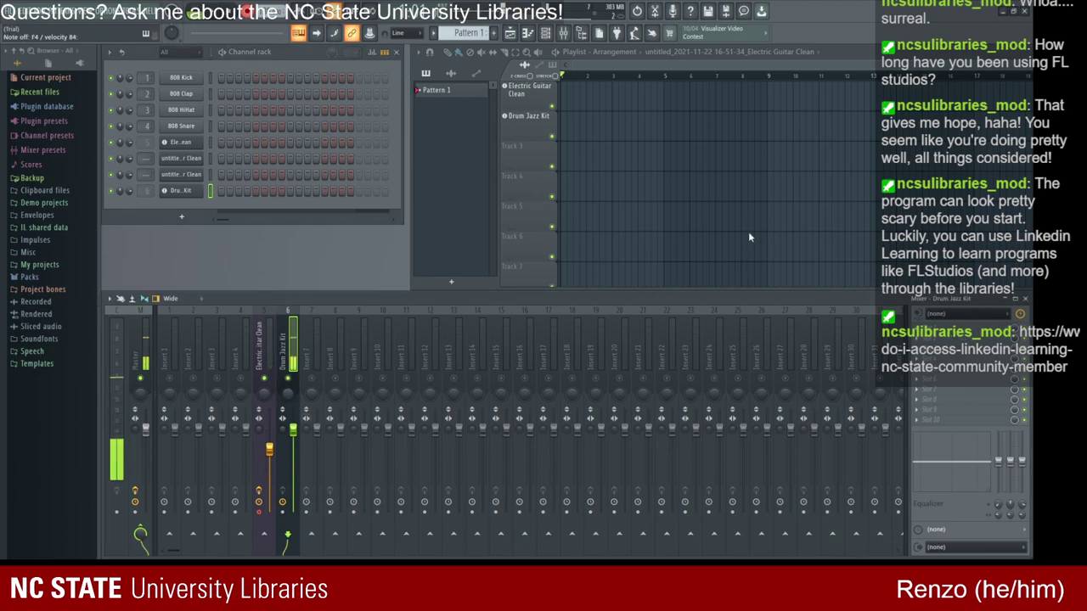
# Step: Try Distructor on the Drum Jazz Kit mixer track and replace it with Hardcore
pyautogui.click(951, 328)
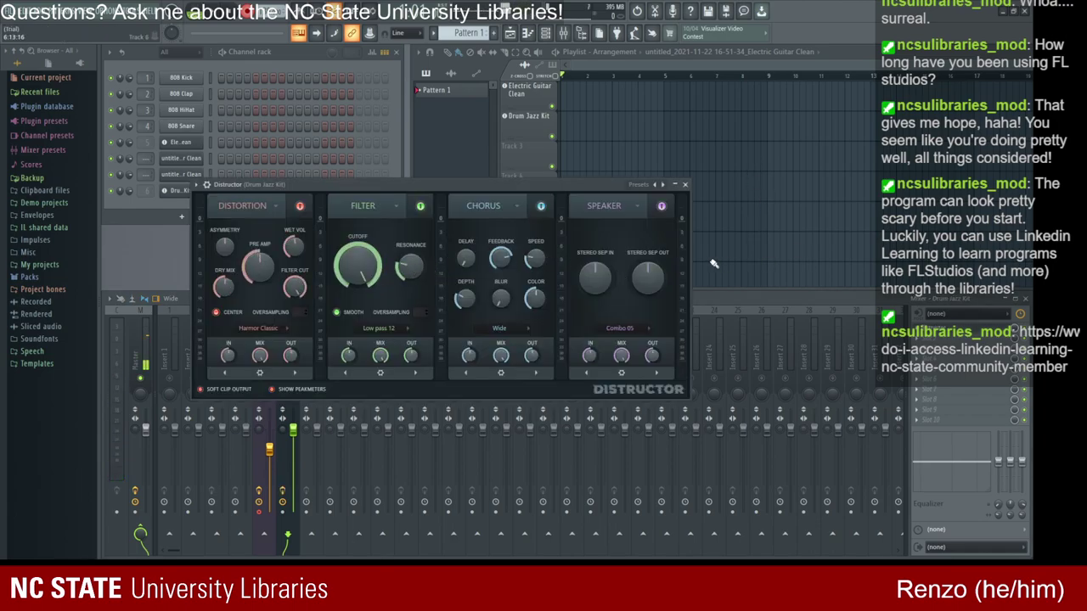
pyautogui.click(958, 328)
pyautogui.click(951, 318)
pyautogui.click(951, 318)
pyautogui.click(951, 318)
pyautogui.click(951, 317)
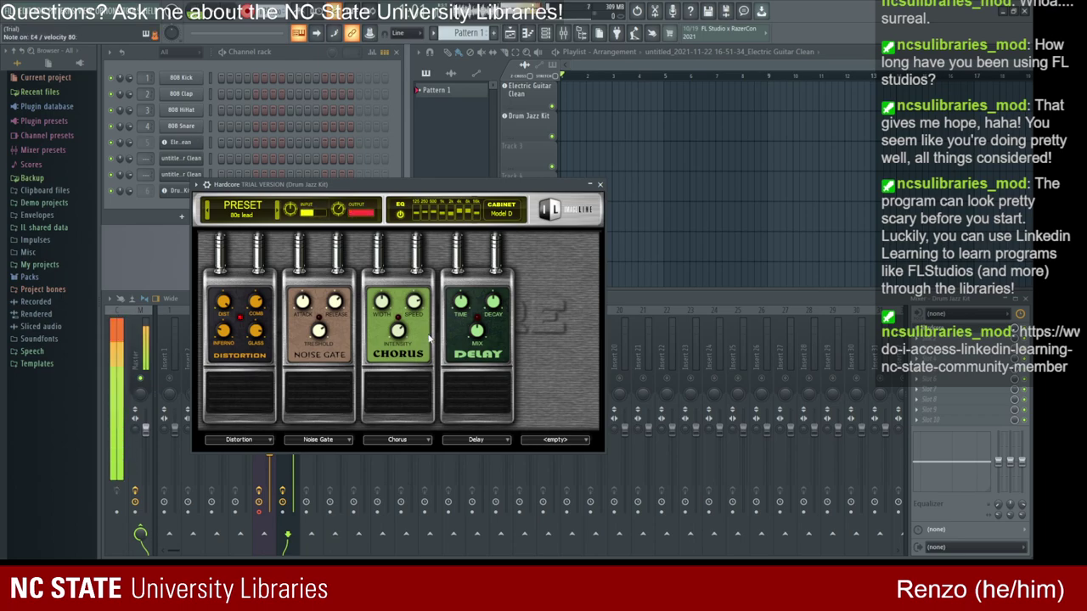
pyautogui.click(600, 185)
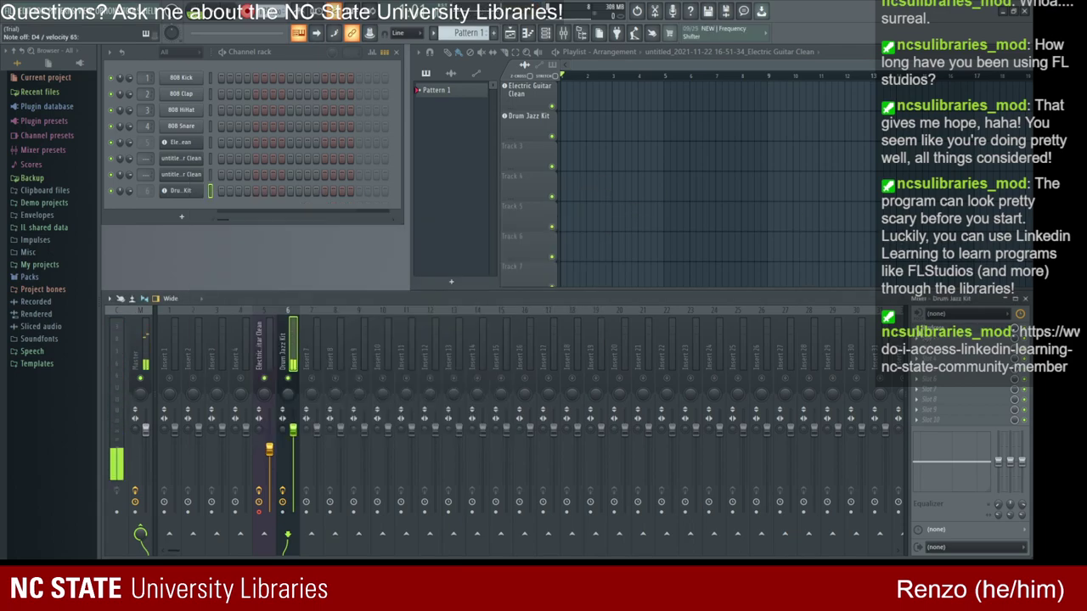
# Step: Reopen Hardcore on the Drum Jazz Kit track and toggle its pedals to compare distortion, noise gate, chorus and delay
pyautogui.click(924, 327)
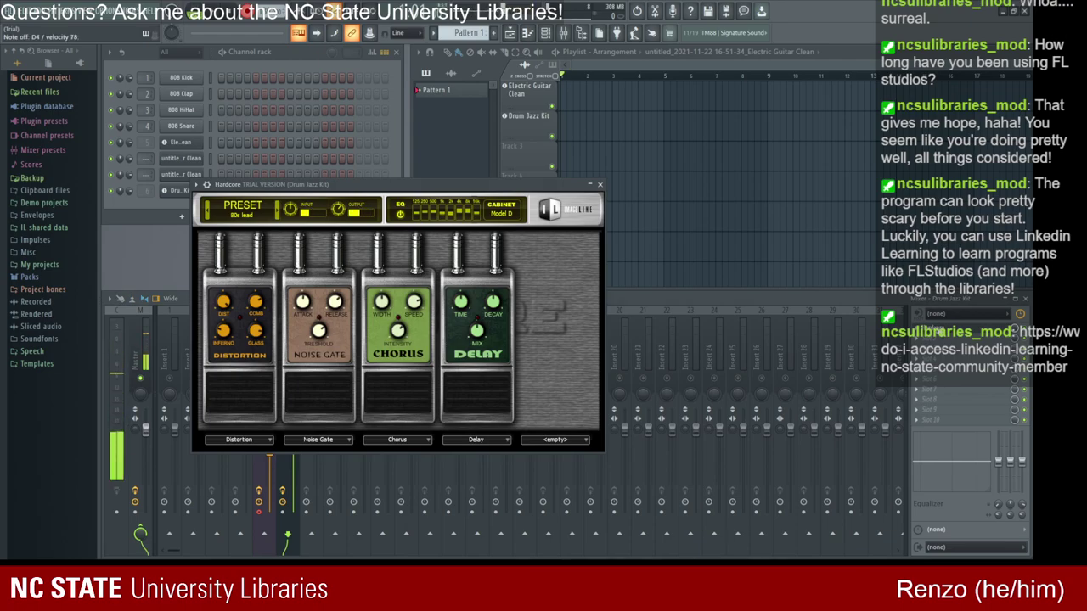
pyautogui.click(262, 394)
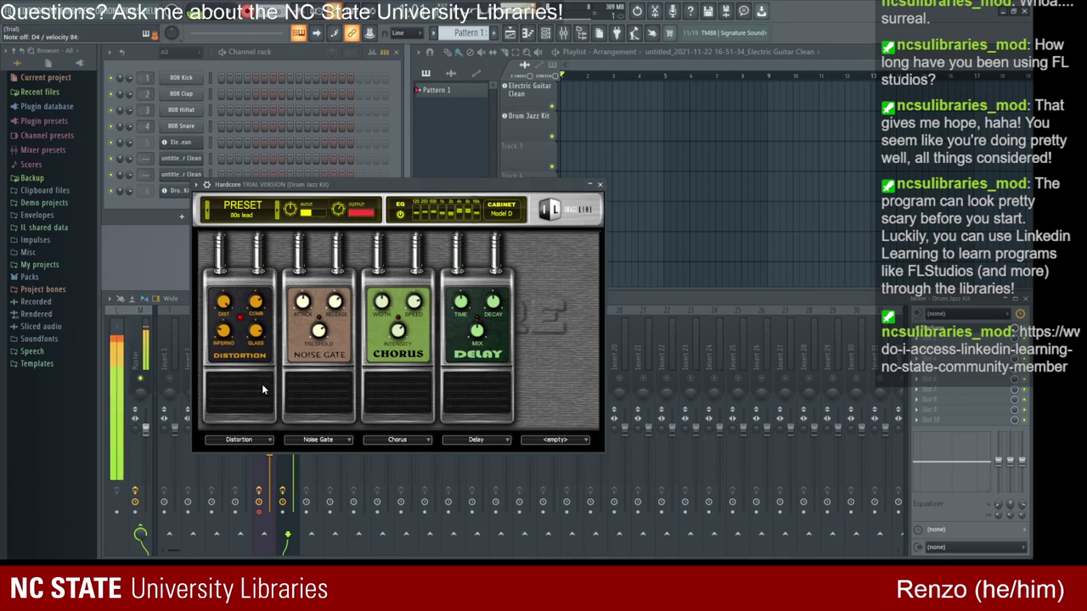
pyautogui.click(355, 396)
pyautogui.click(401, 396)
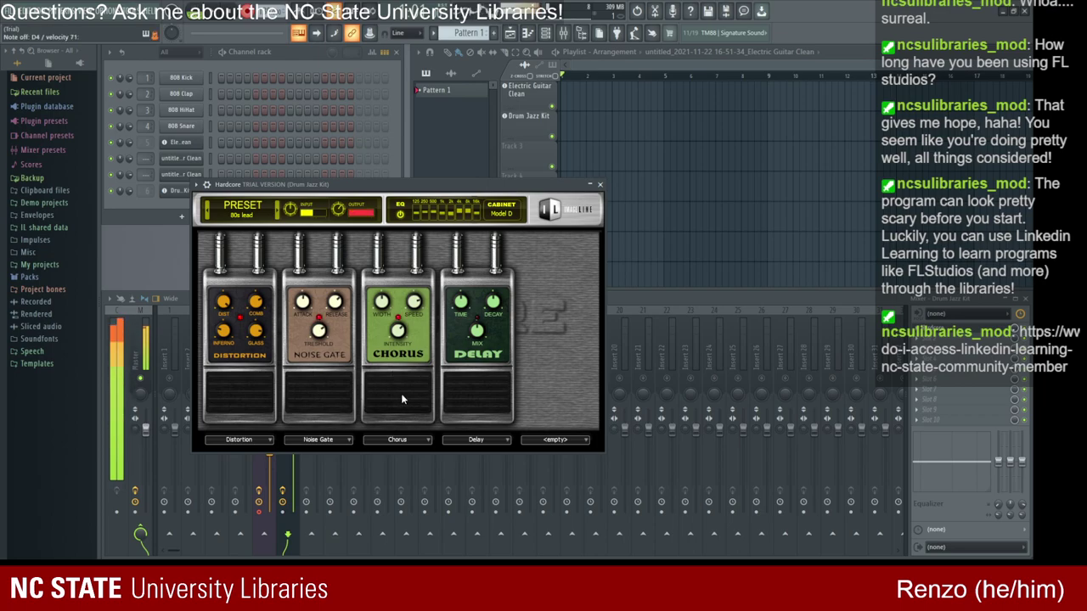
pyautogui.click(248, 389)
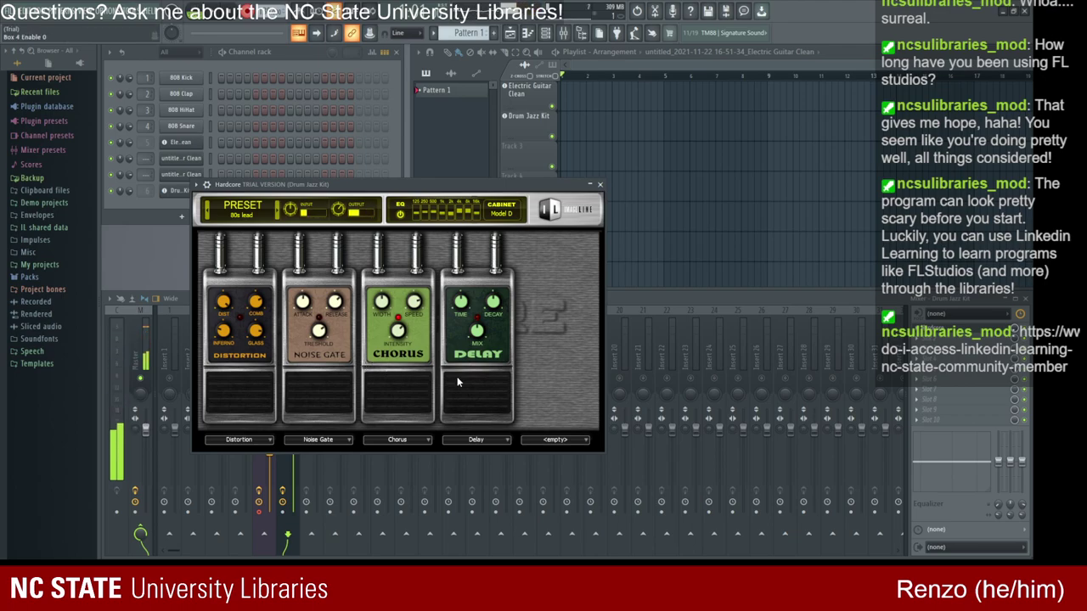
pyautogui.click(599, 184)
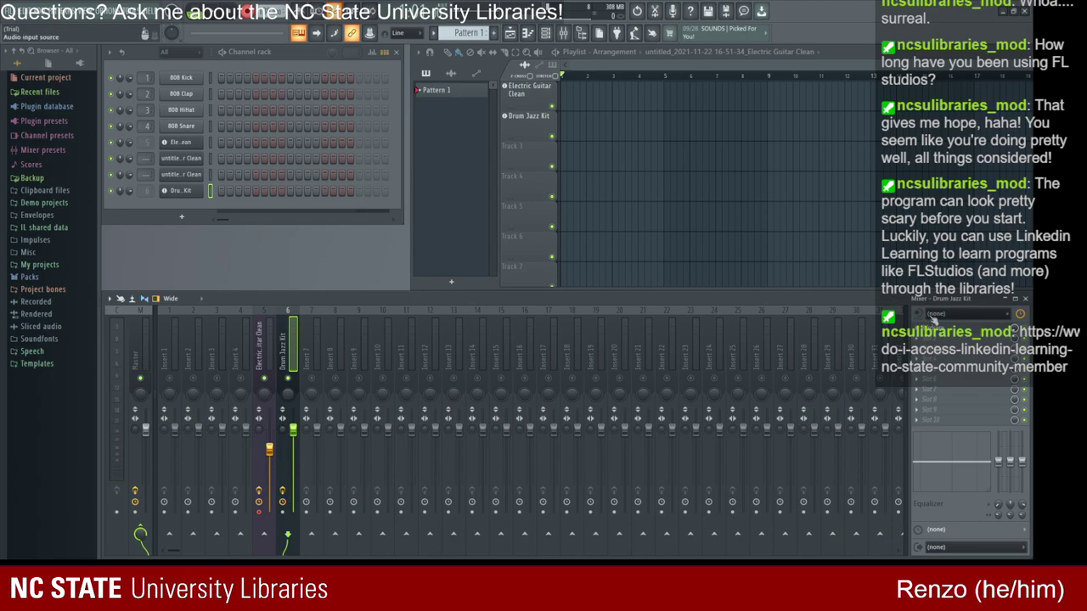
# Step: Check the Electric Guitar Clean mixer track, and add Frequency Splitter to the Drum Jazz Kit track
pyautogui.click(270, 348)
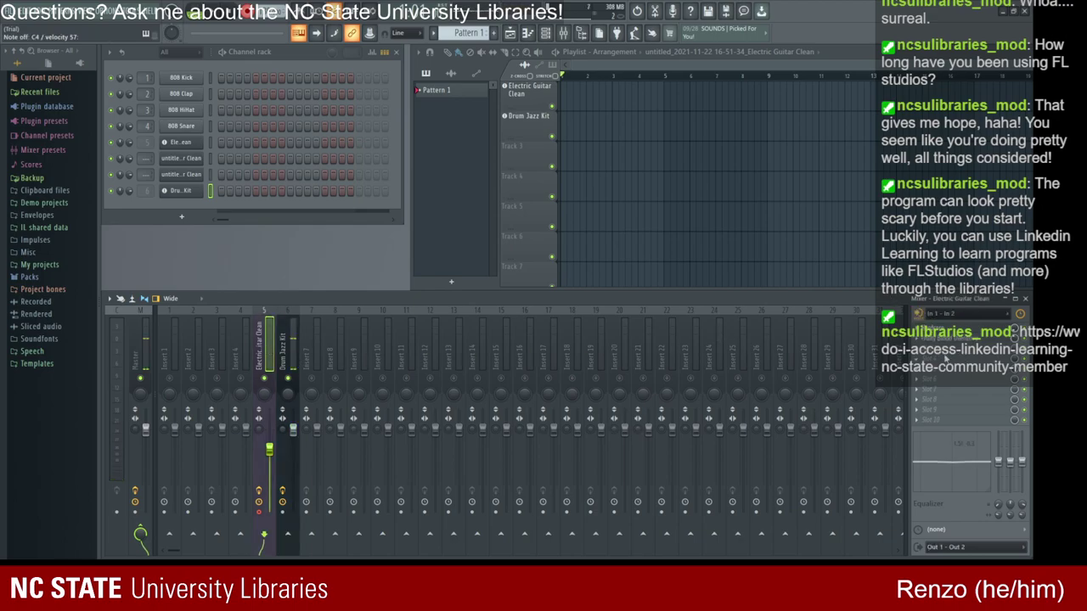
pyautogui.click(291, 381)
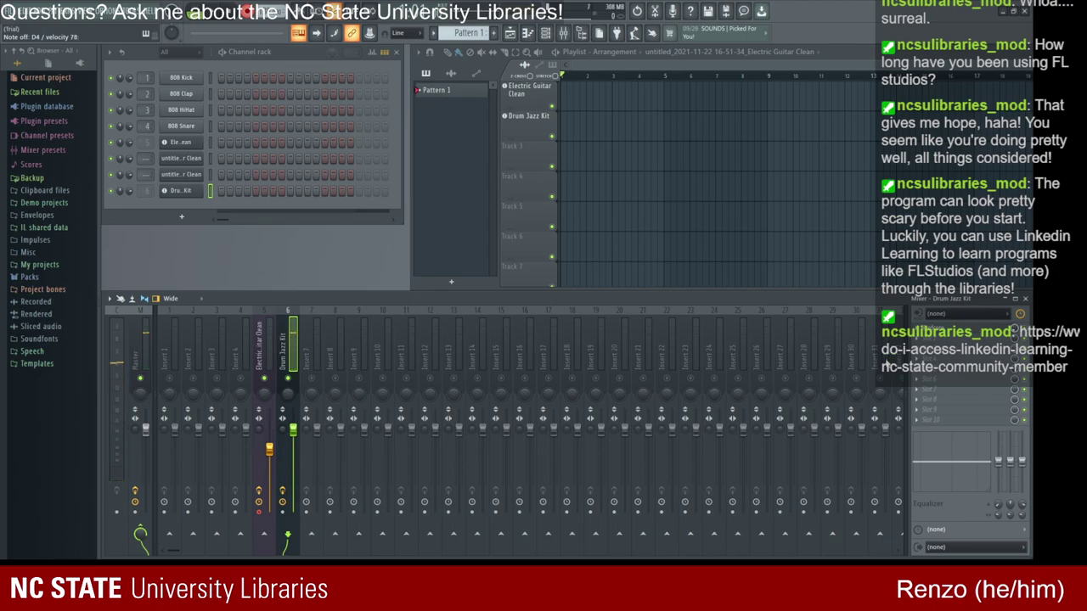
pyautogui.click(951, 328)
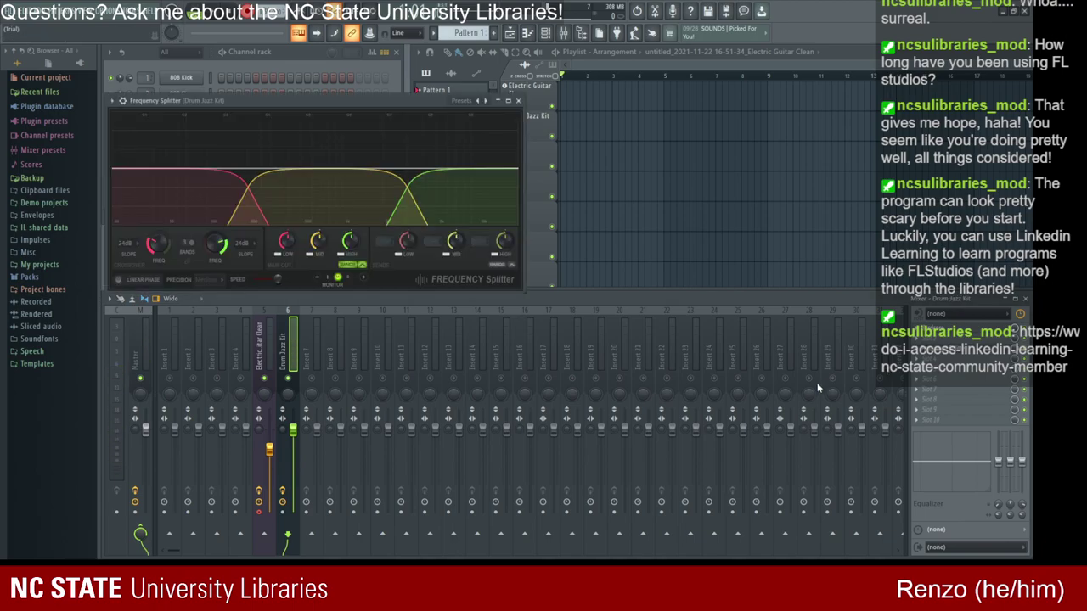
# Step: Lower the band levels in Frequency Splitter on the Drum Jazz Kit track and close the effect
pyautogui.moveTo(285, 241)
pyautogui.mouseDown()
pyautogui.moveTo(285, 219)
pyautogui.moveTo(317, 244)
pyautogui.moveTo(318, 260)
pyautogui.moveTo(349, 255)
pyautogui.moveTo(284, 244)
pyautogui.mouseUp()
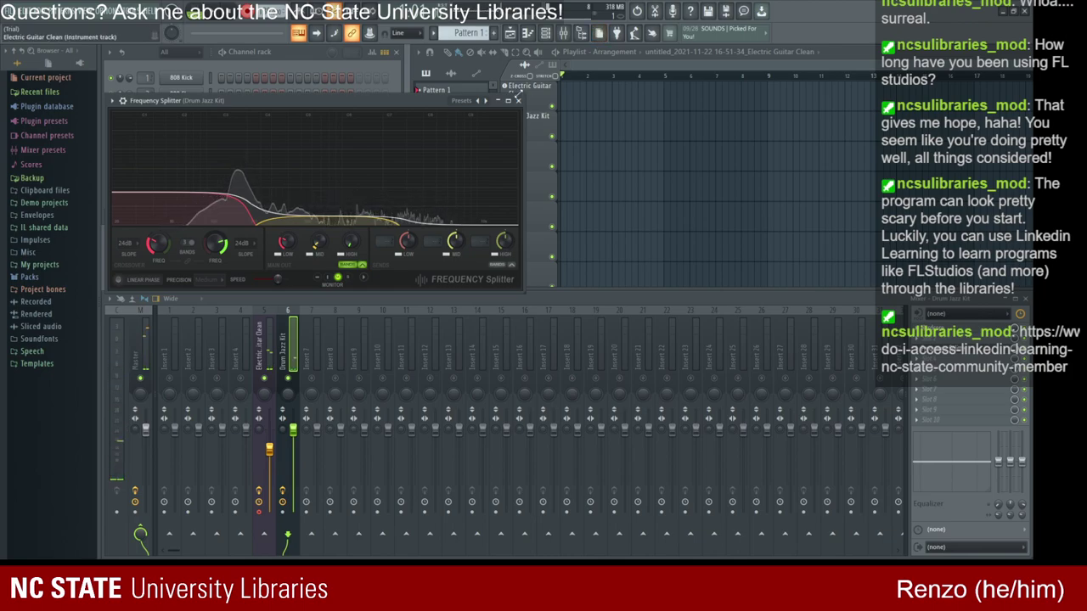
pyautogui.click(518, 100)
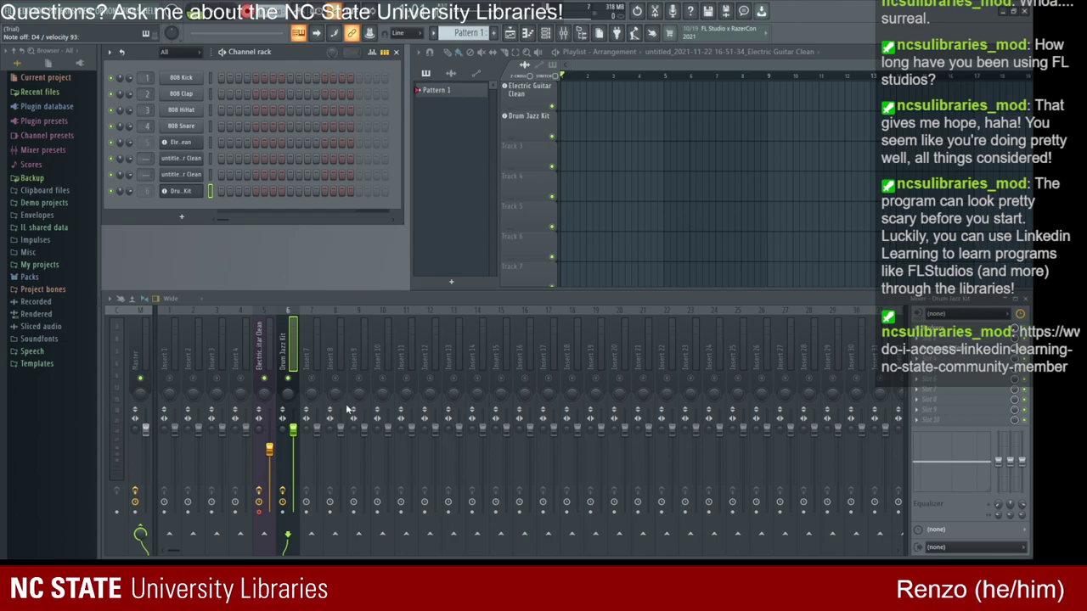
# Step: Search the Drum Jazz Kit channel's FLEX presets for "guitar" and load Electric 60s Guitar
pyautogui.click(190, 194)
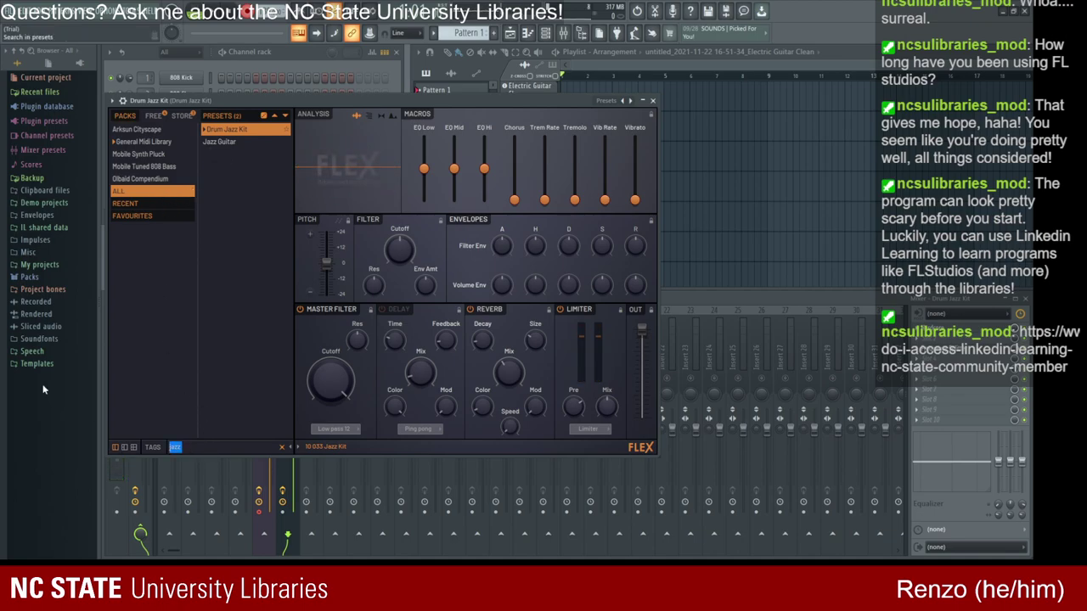
pyautogui.write('gui')
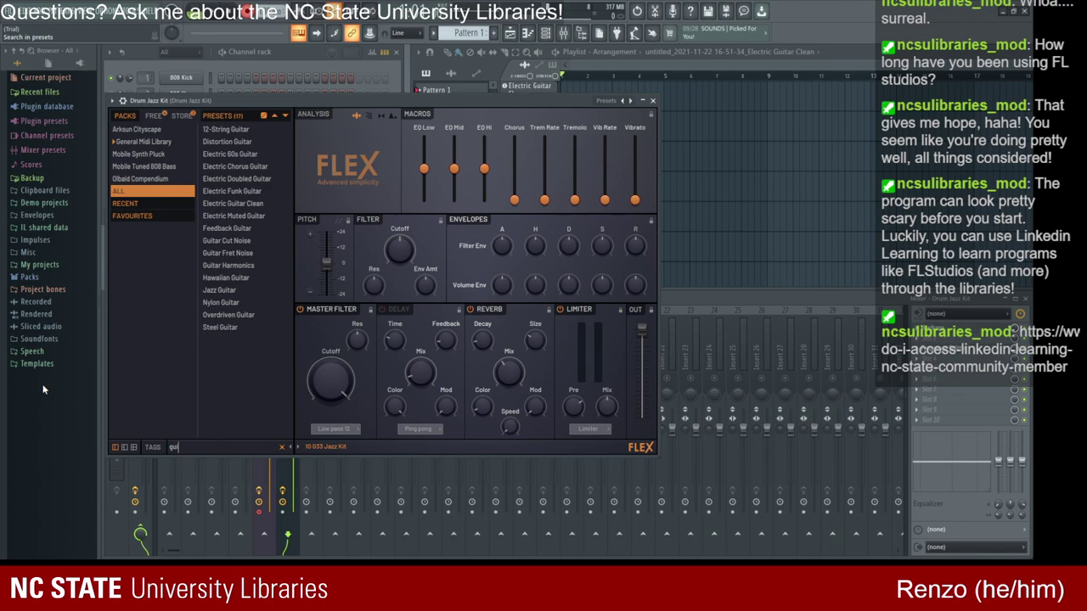
pyautogui.write('tar')
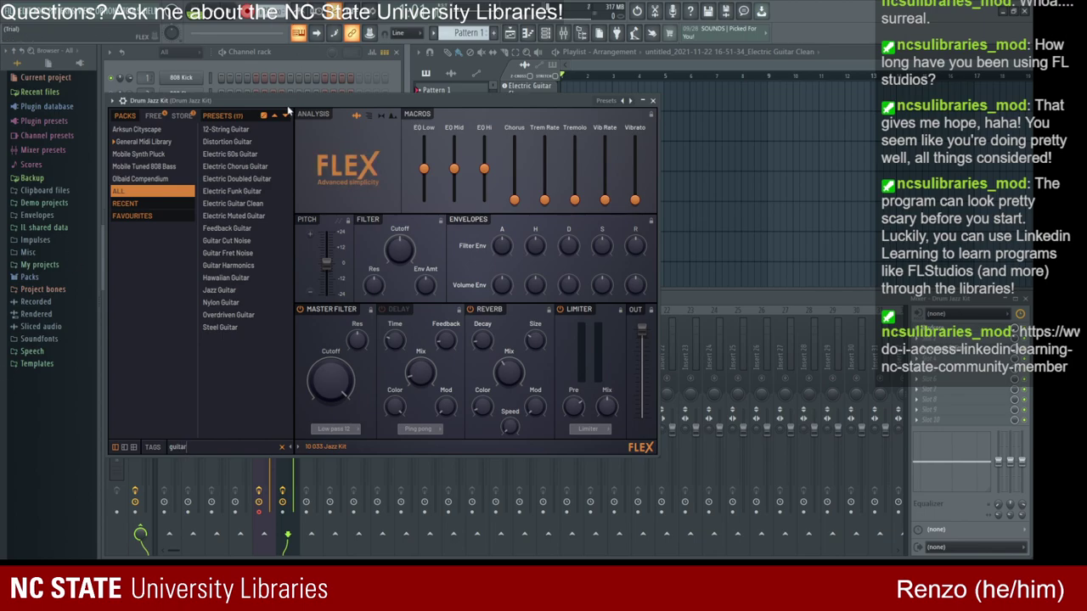
pyautogui.click(231, 153)
pyautogui.click(652, 100)
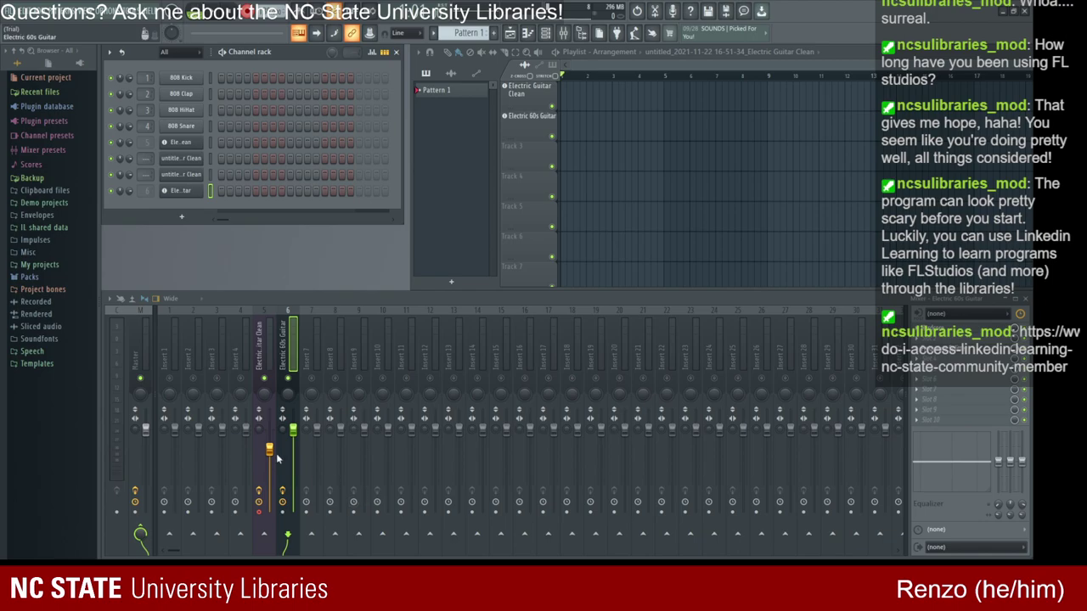
# Step: Try Hardcore on the Electric 60s Guitar mixer track and Fruity LSD on the Electric Guitar Clean track
pyautogui.click(941, 329)
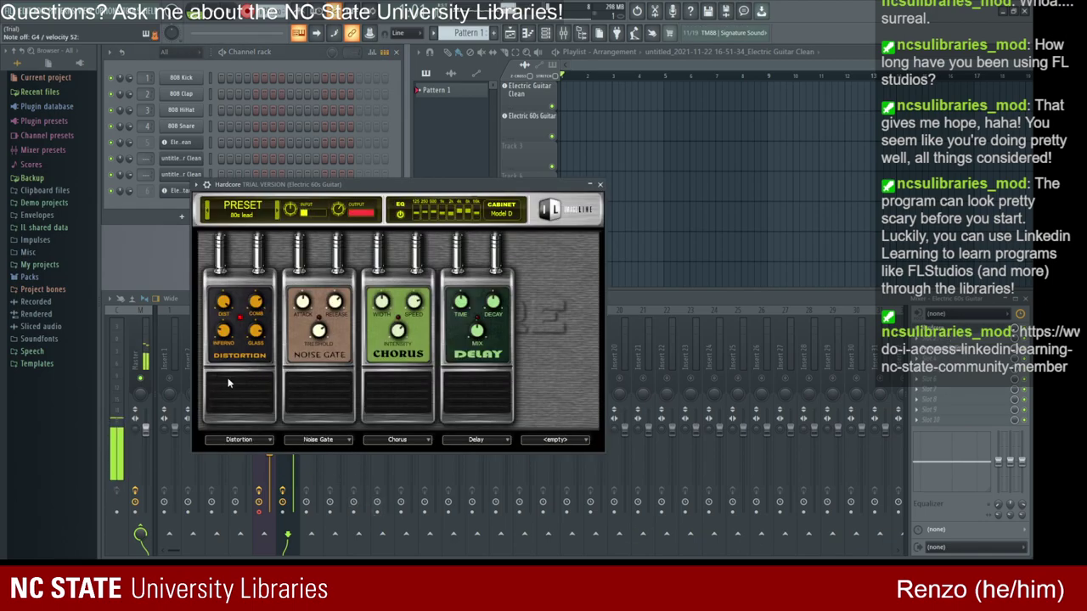
pyautogui.click(599, 184)
pyautogui.click(269, 344)
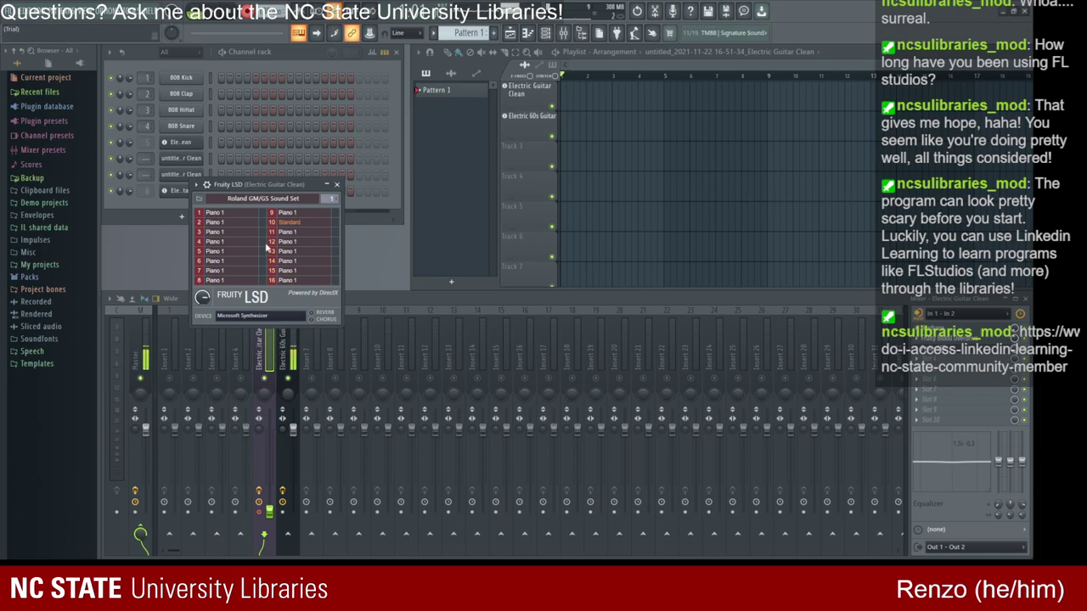
pyautogui.click(336, 185)
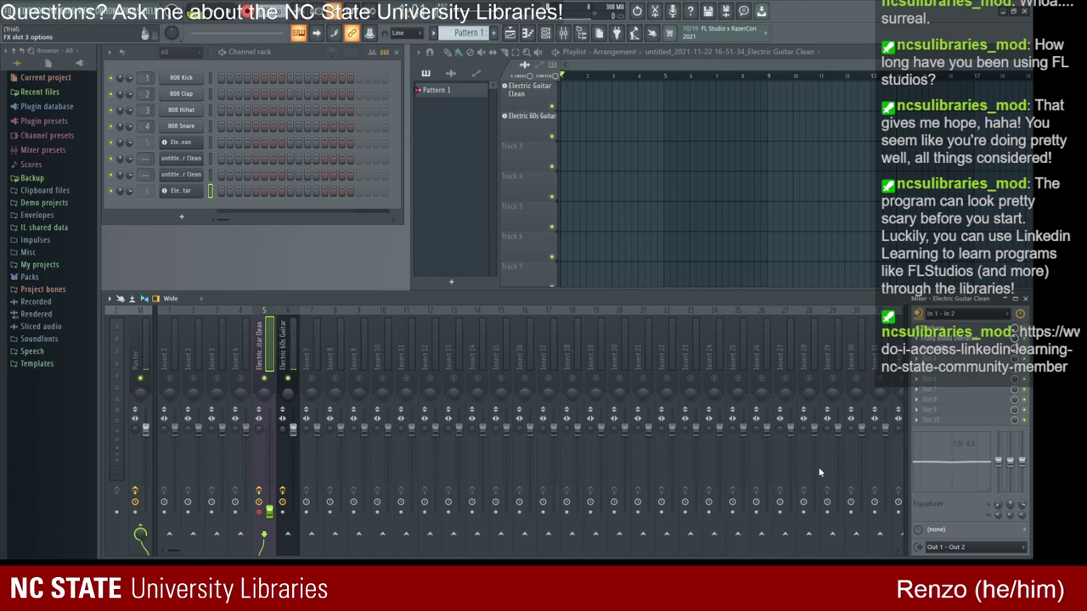
# Step: Try Fruity Scratcher on the Electric Guitar Clean track, start its playback, and close it
pyautogui.click(180, 142)
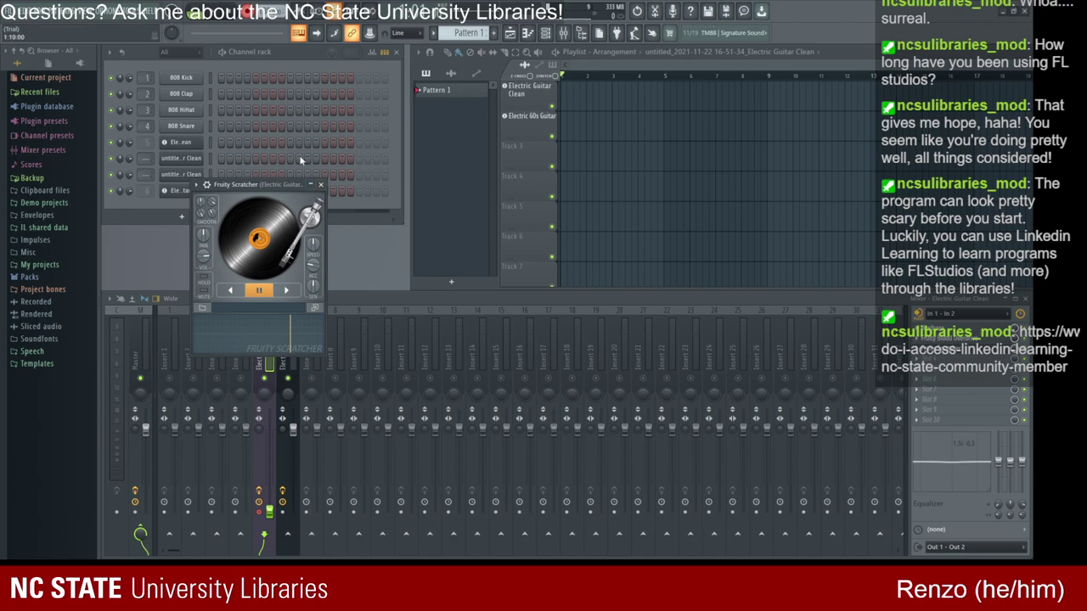
pyautogui.click(321, 184)
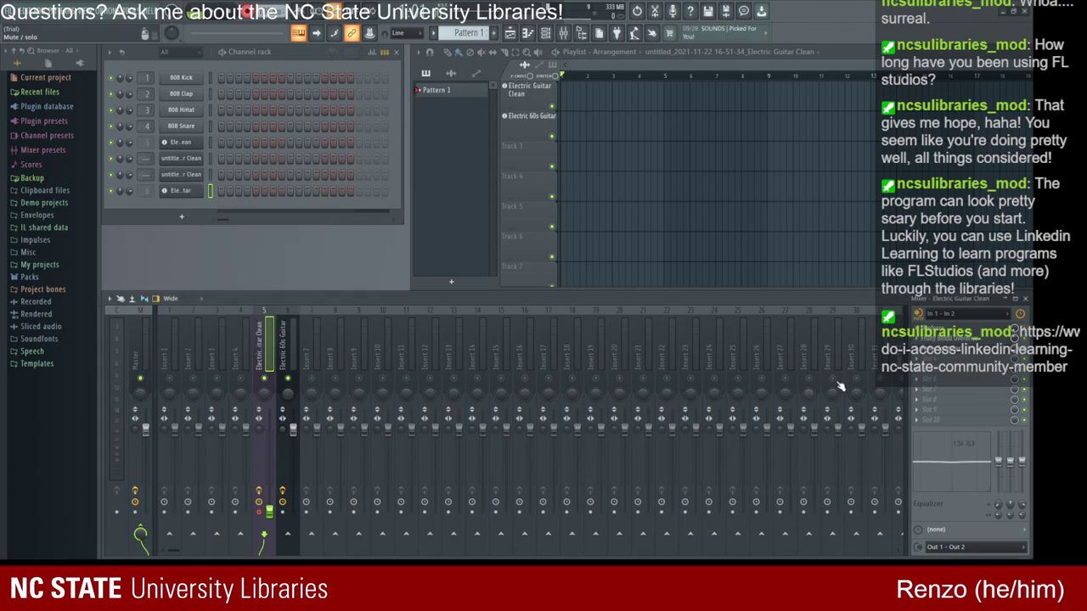
pyautogui.click(181, 142)
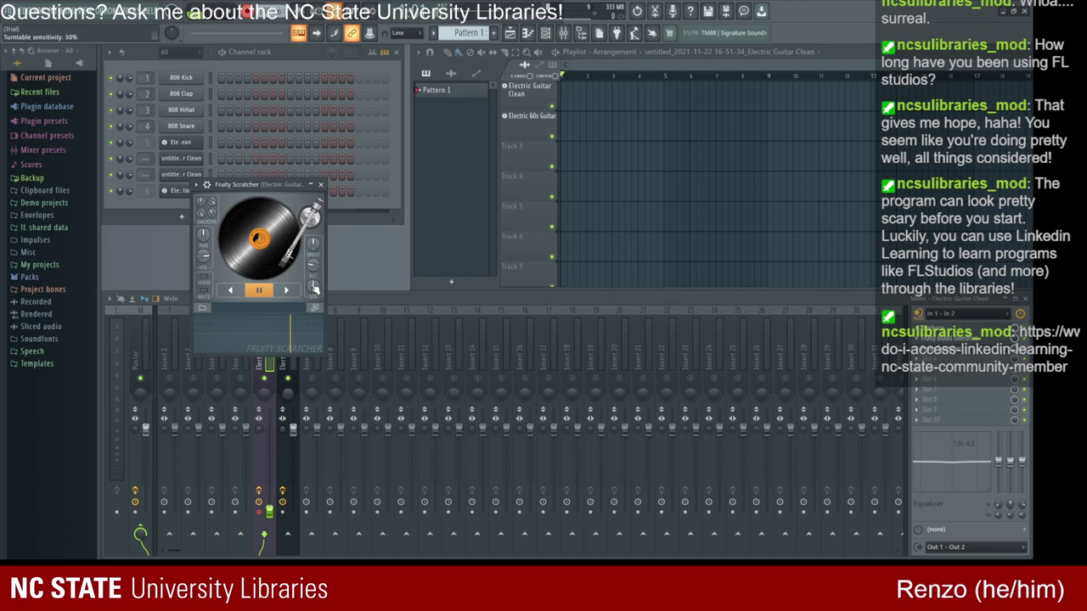
pyautogui.click(286, 290)
pyautogui.click(332, 175)
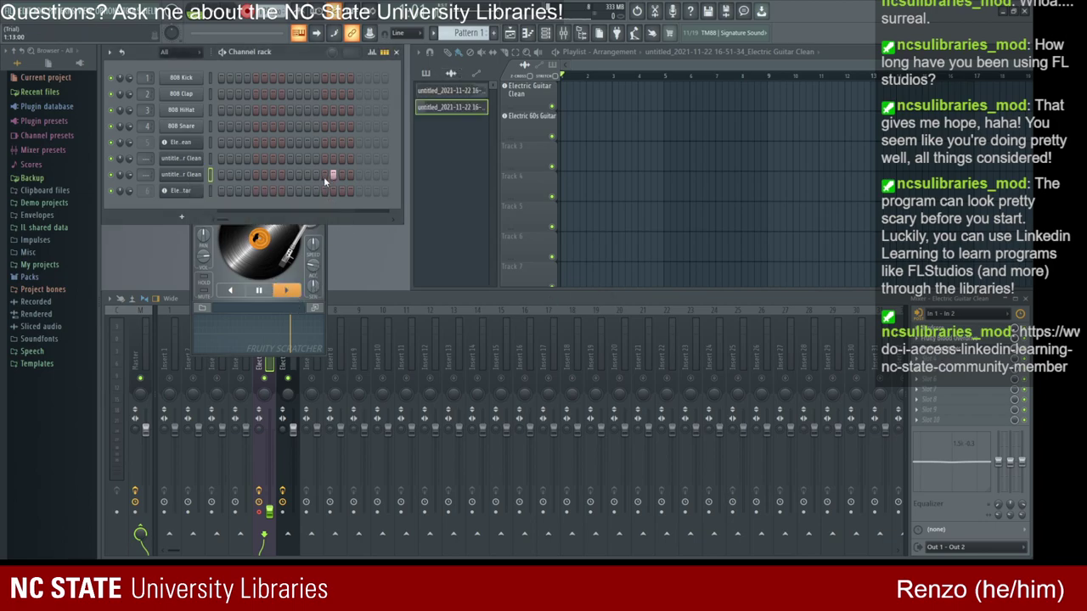
pyautogui.click(314, 236)
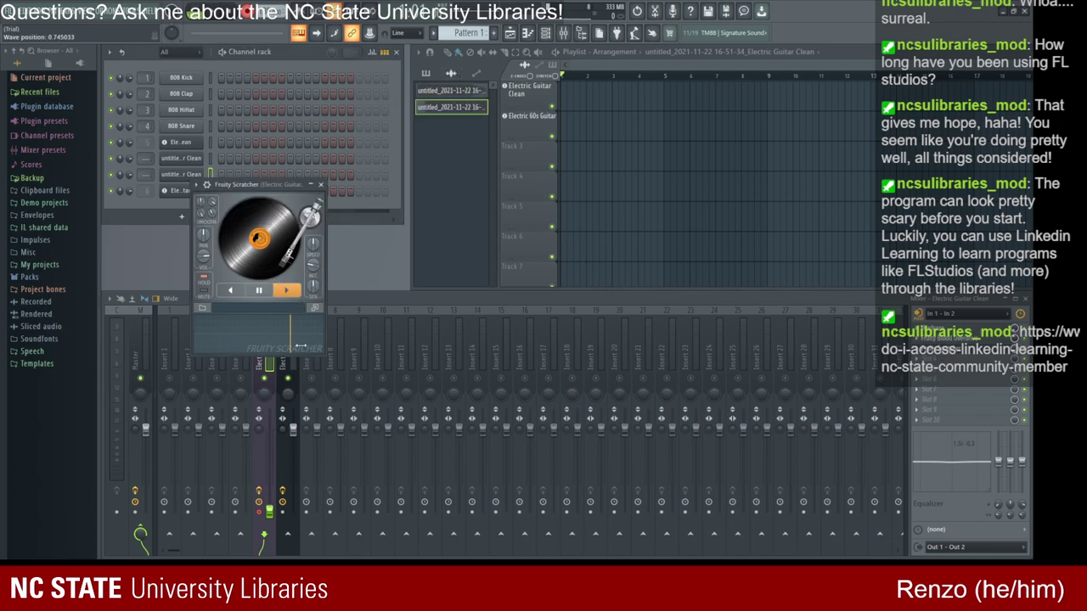
pyautogui.click(311, 184)
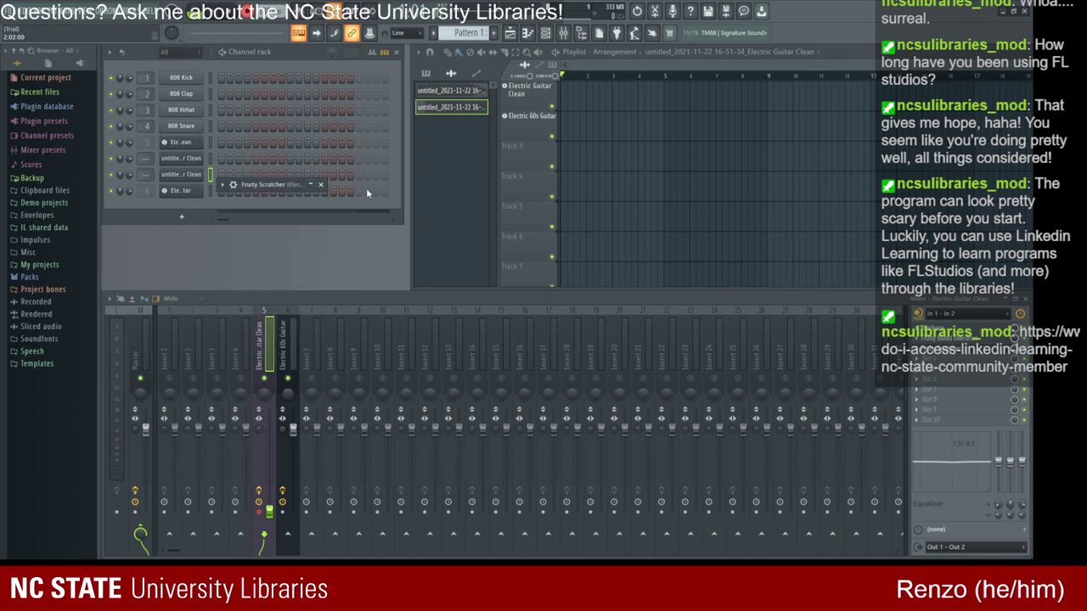
pyautogui.click(320, 180)
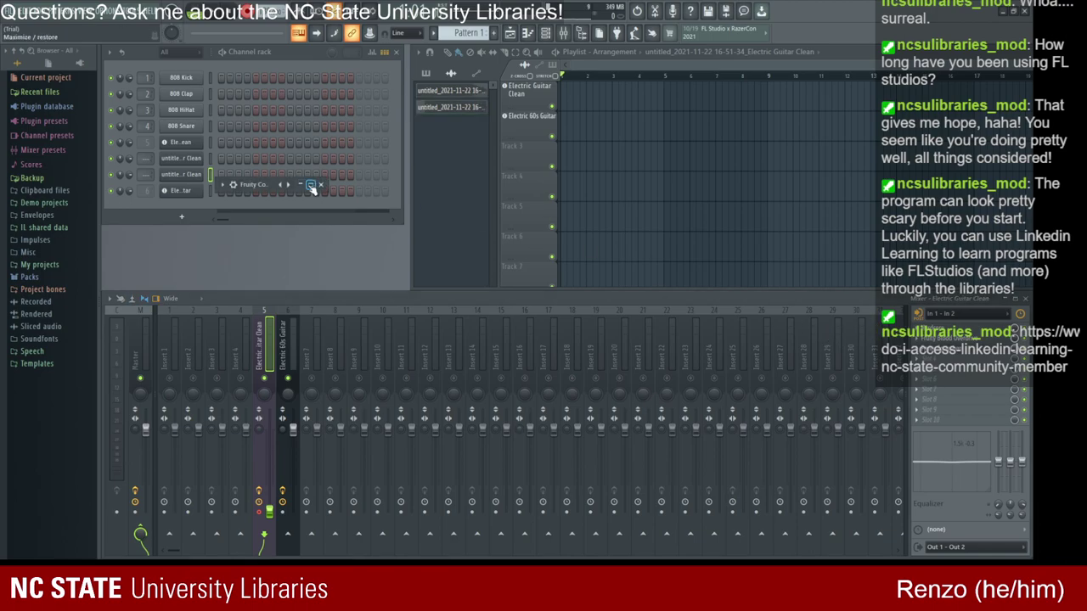
# Step: Maximize Fruity Convolver on the Electric Guitar Clean track, try it with played notes, and close it
pyautogui.click(311, 186)
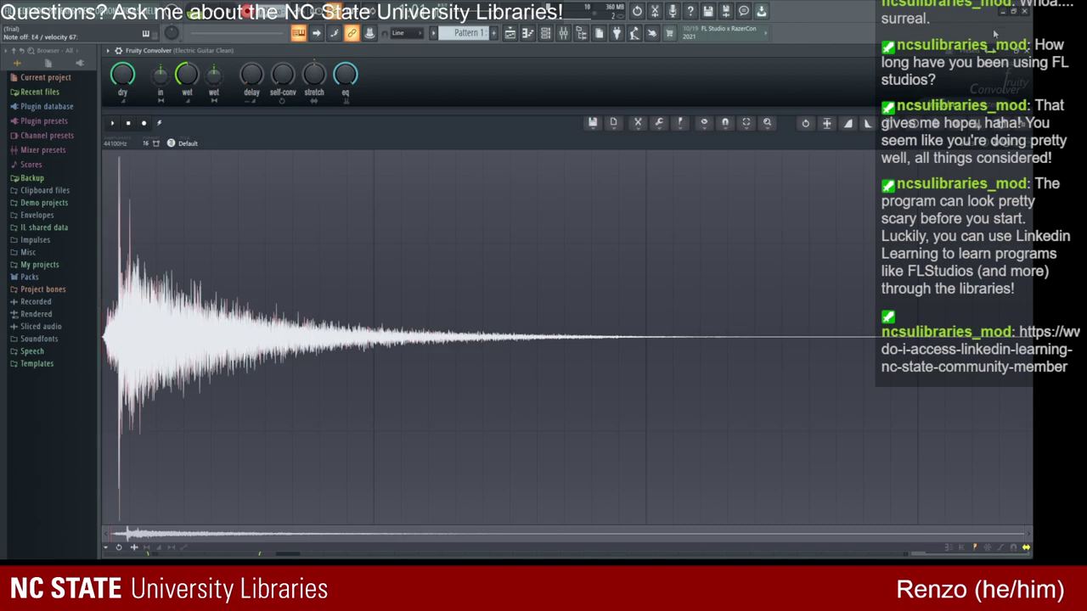
pyautogui.click(1022, 51)
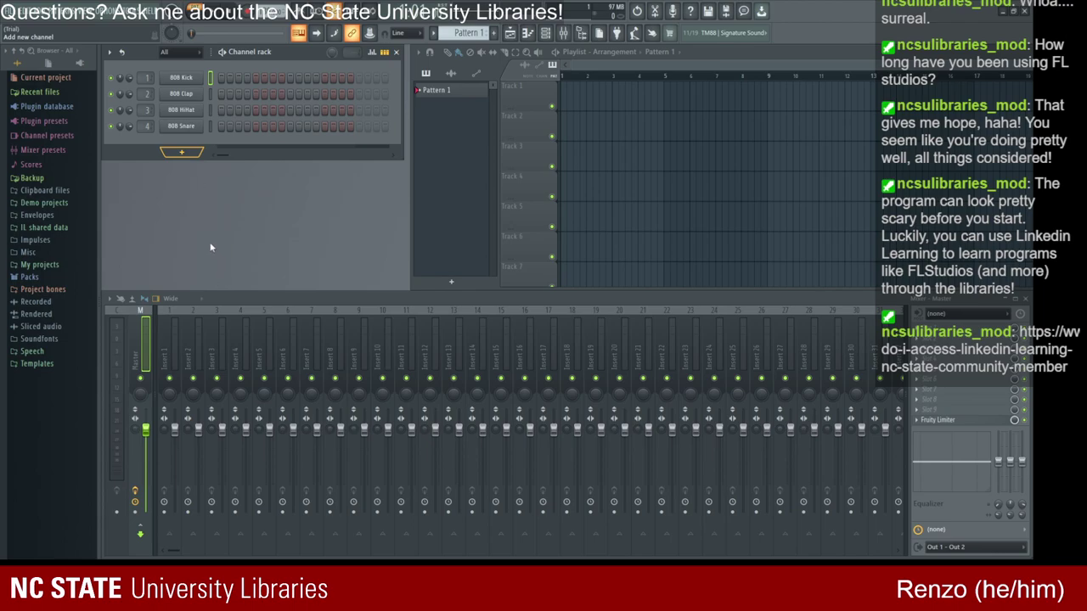
# Step: Add a FLEX channel to the new project and search all packs for "piano"
pyautogui.click(255, 251)
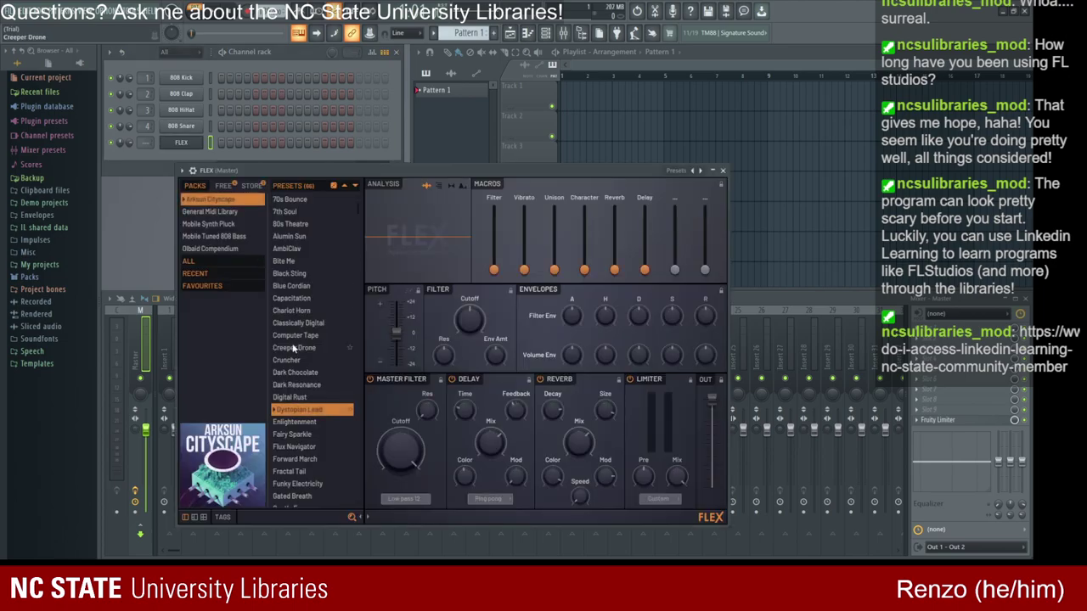
pyautogui.write('p')
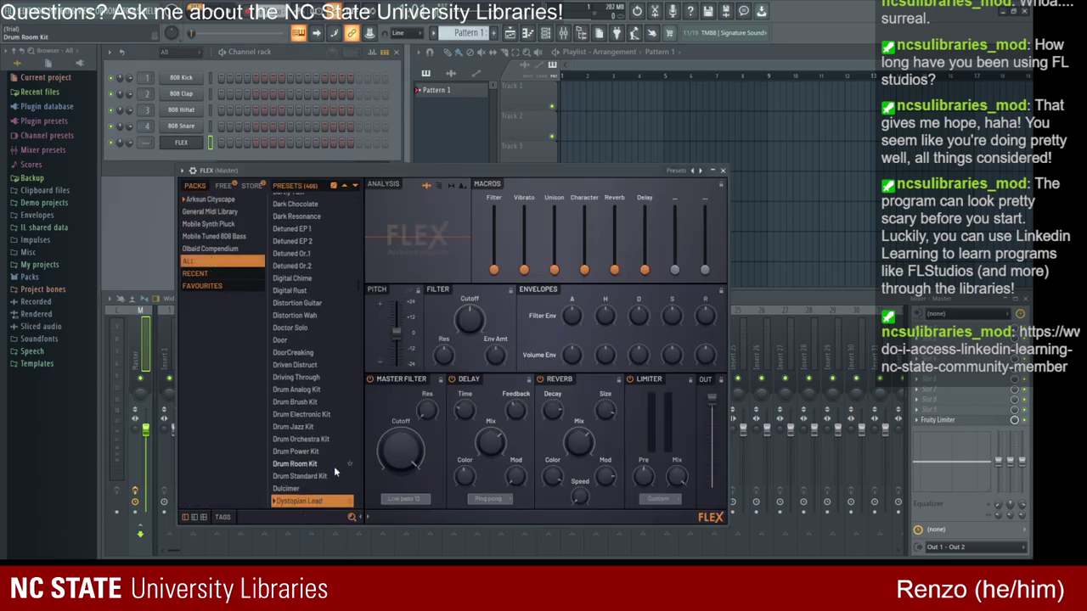
pyautogui.write('i')
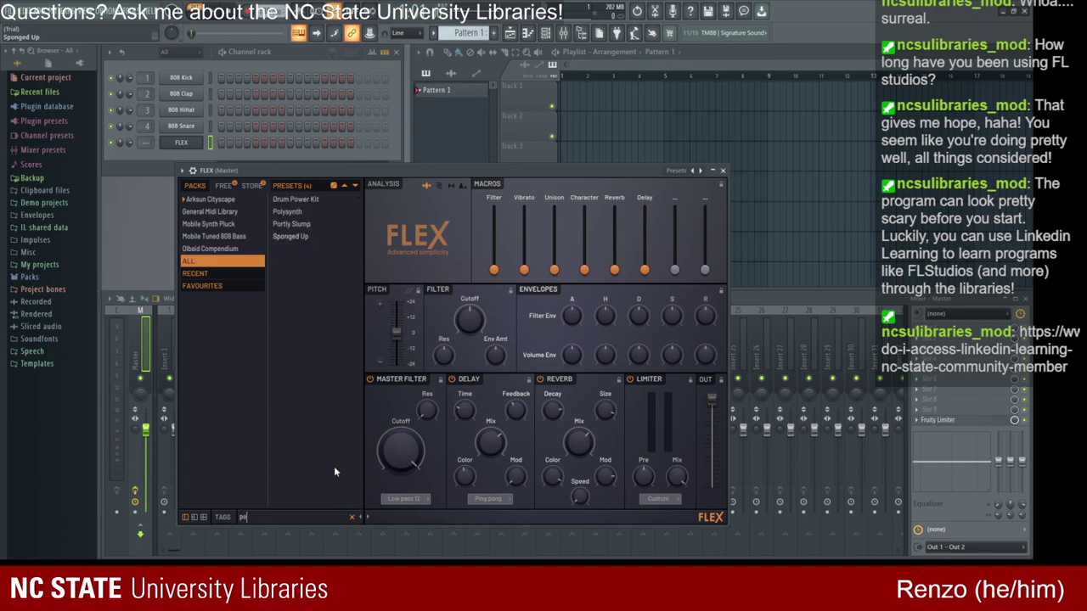
pyautogui.write('ano')
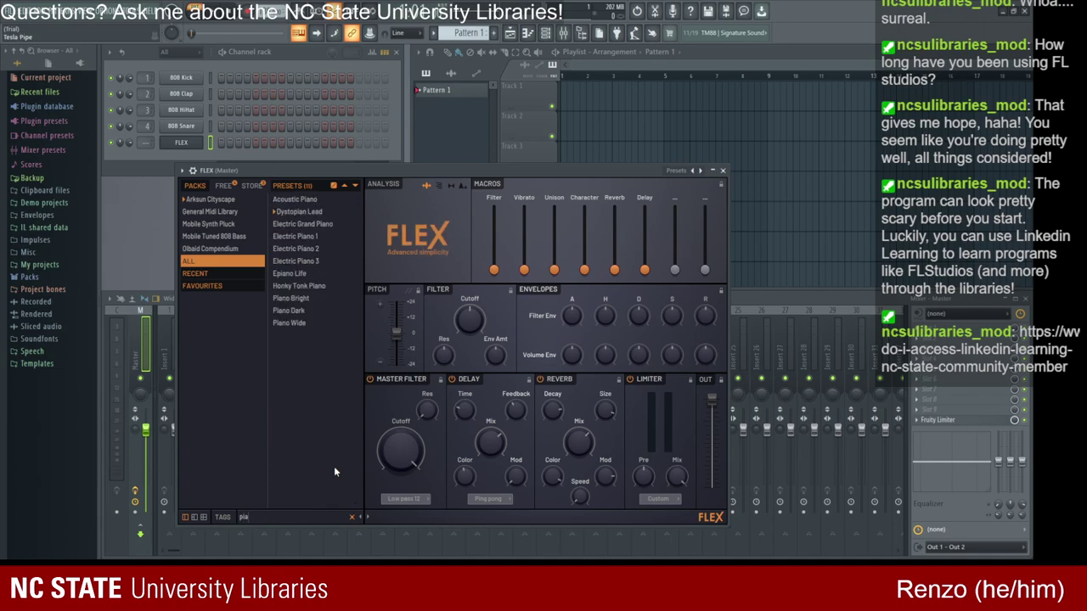
# Step: Audition FLEX's piano presets: Acoustic Piano, Electric Grand Piano, Electric Piano 1, 2 and 3, Piano Bright and Piano Dark
pyautogui.click(307, 200)
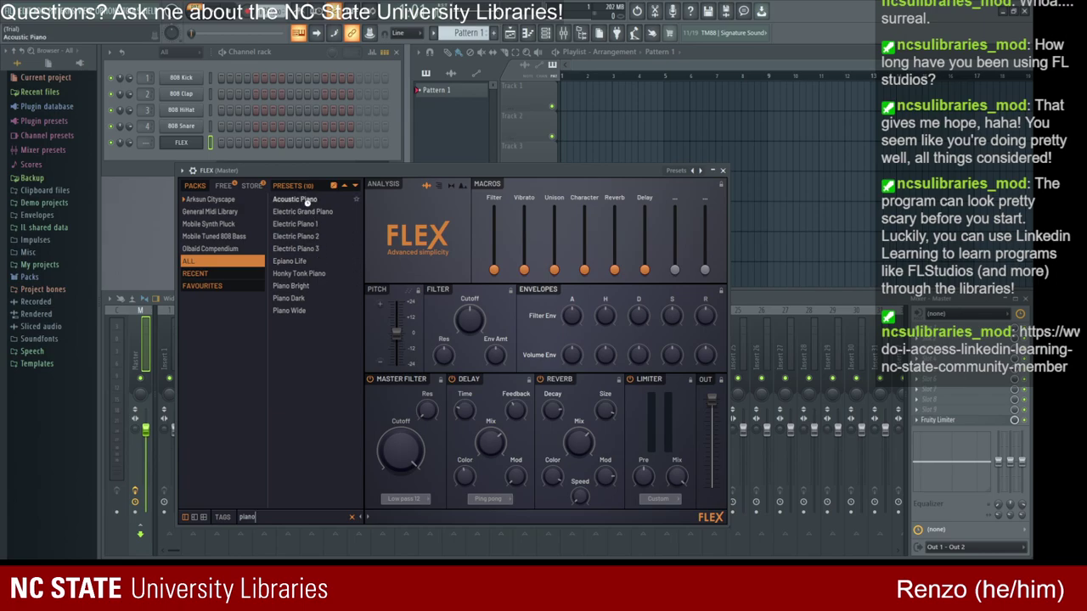
pyautogui.click(307, 200)
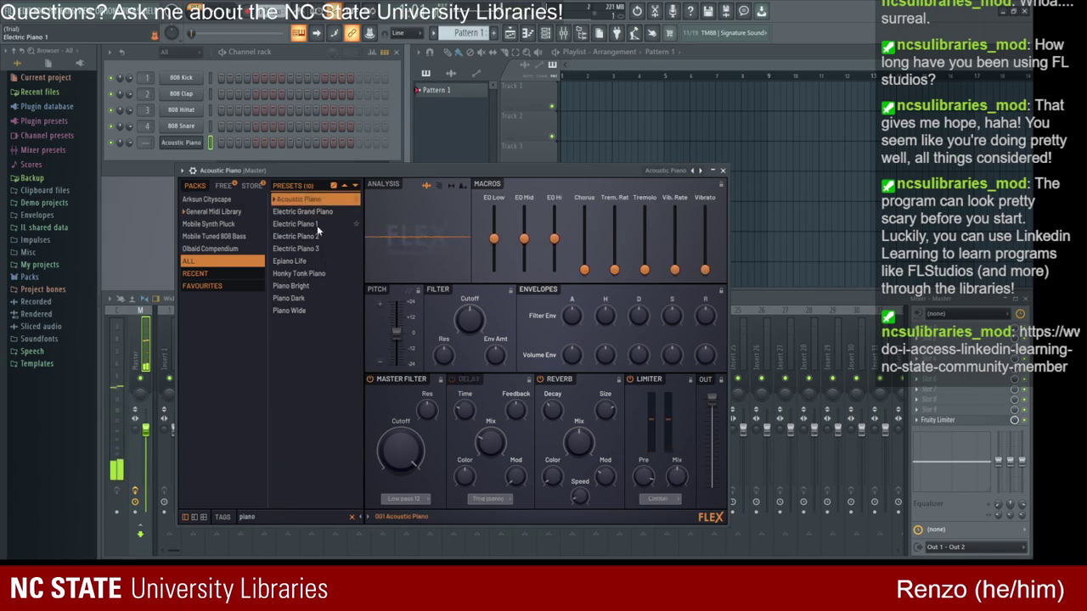
pyautogui.click(315, 212)
pyautogui.click(308, 225)
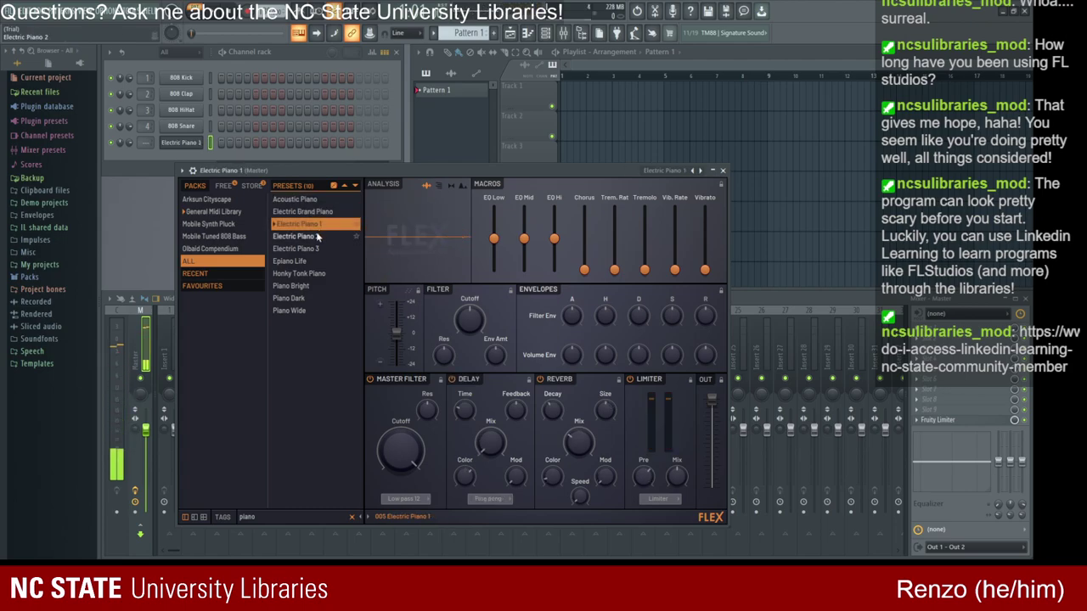
pyautogui.click(315, 237)
pyautogui.click(309, 246)
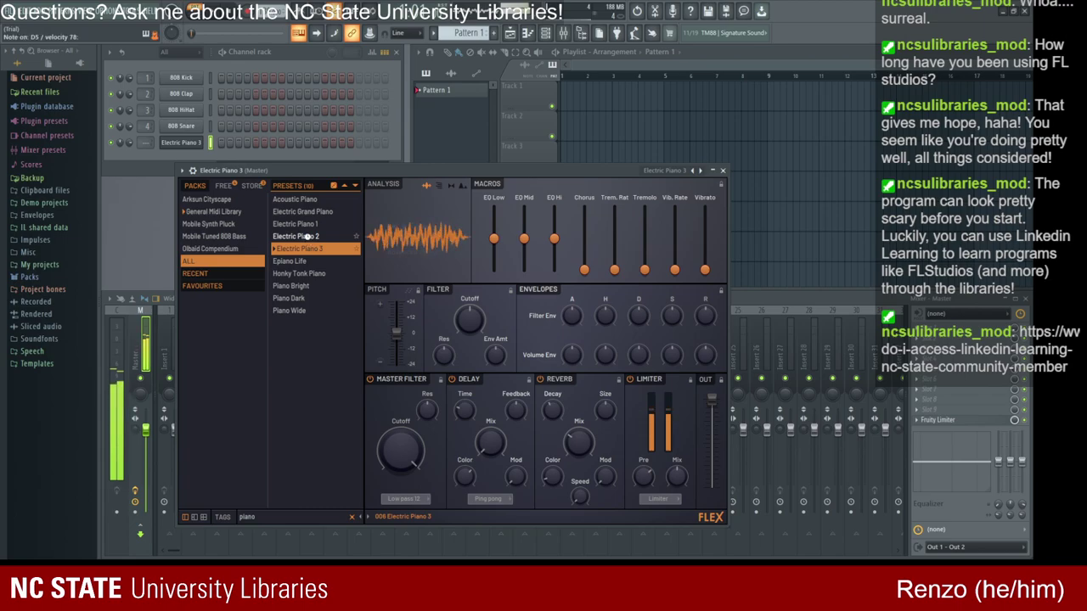
pyautogui.click(308, 237)
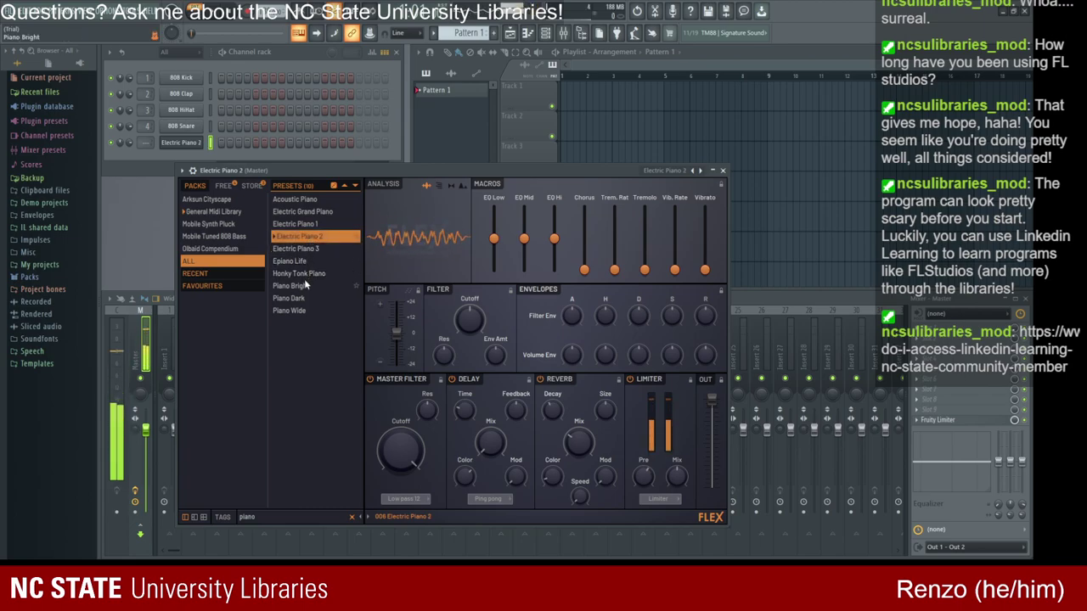
pyautogui.click(304, 286)
pyautogui.click(302, 297)
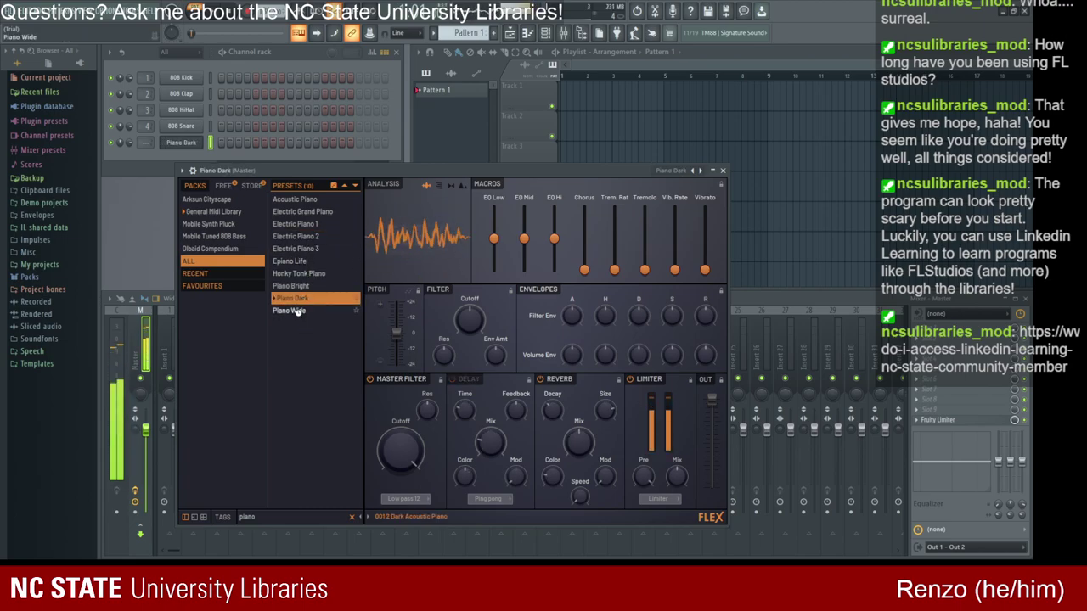
# Step: Load the Acoustic Piano preset, close FLEX, and link the channel to mixer track 5
pyautogui.click(293, 200)
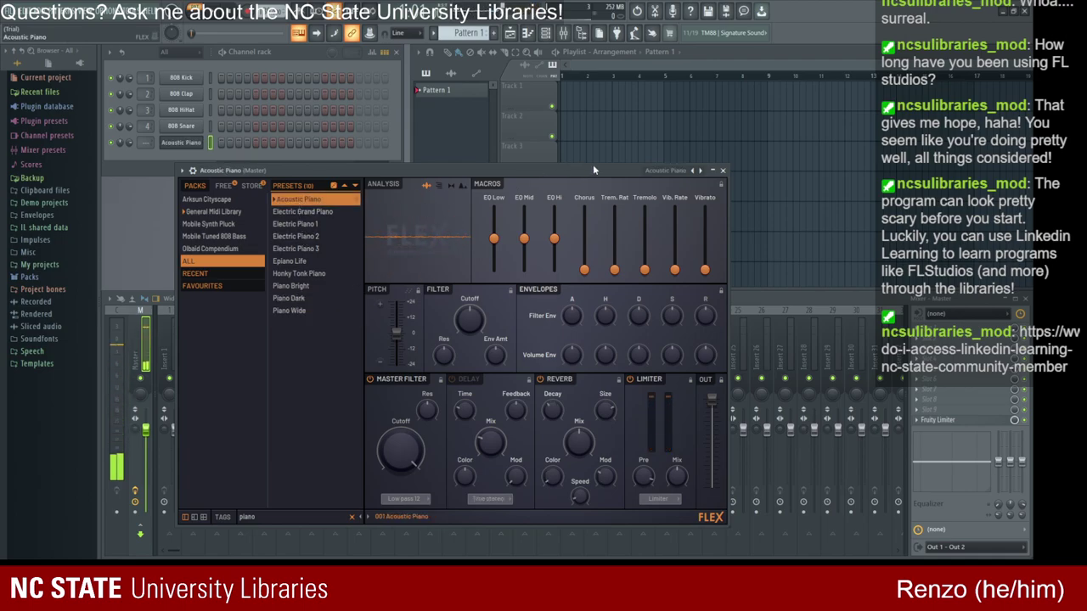
pyautogui.click(722, 171)
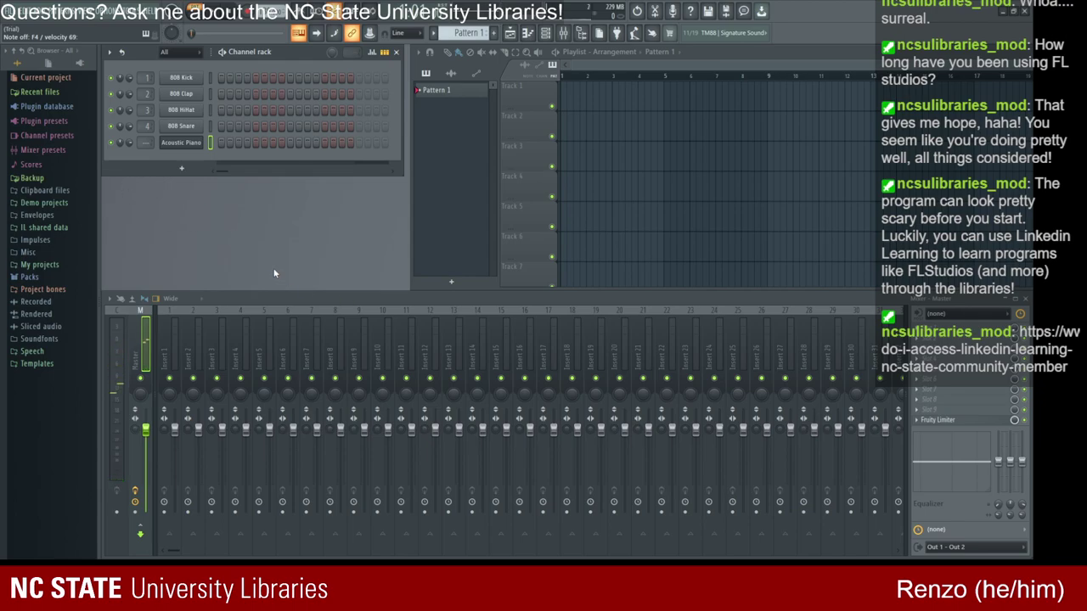
pyautogui.hotkey('ctrl', 'l')
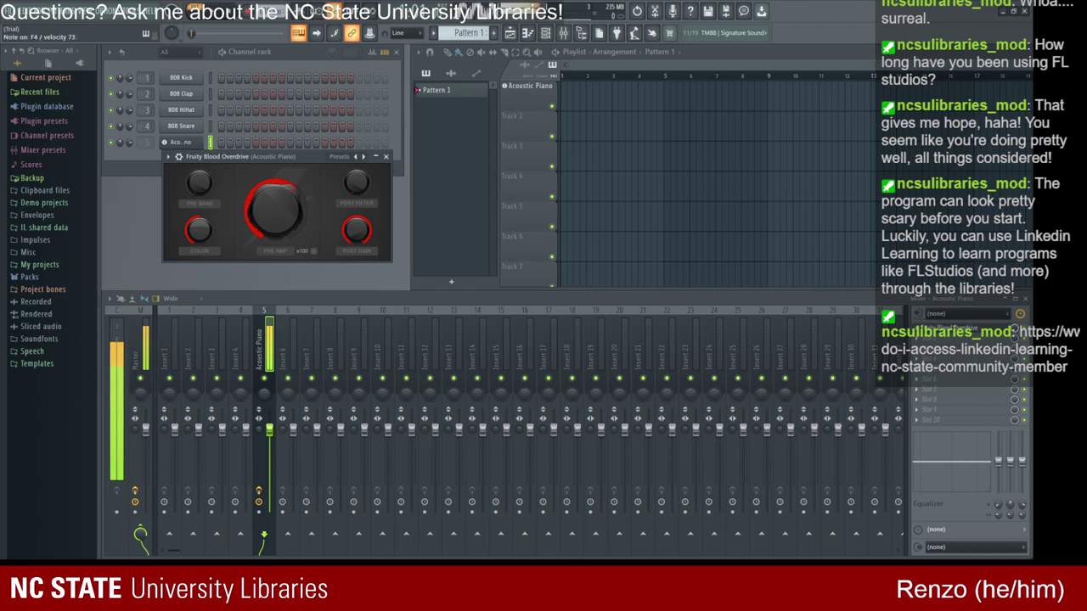
# Step: Lower Fruity Blood Overdrive's Pre Amp to about 0.03 on the Acoustic Piano track and close the overdrive and Hardcore effect windows
pyautogui.moveTo(274, 207); pyautogui.dragTo(273, 244)
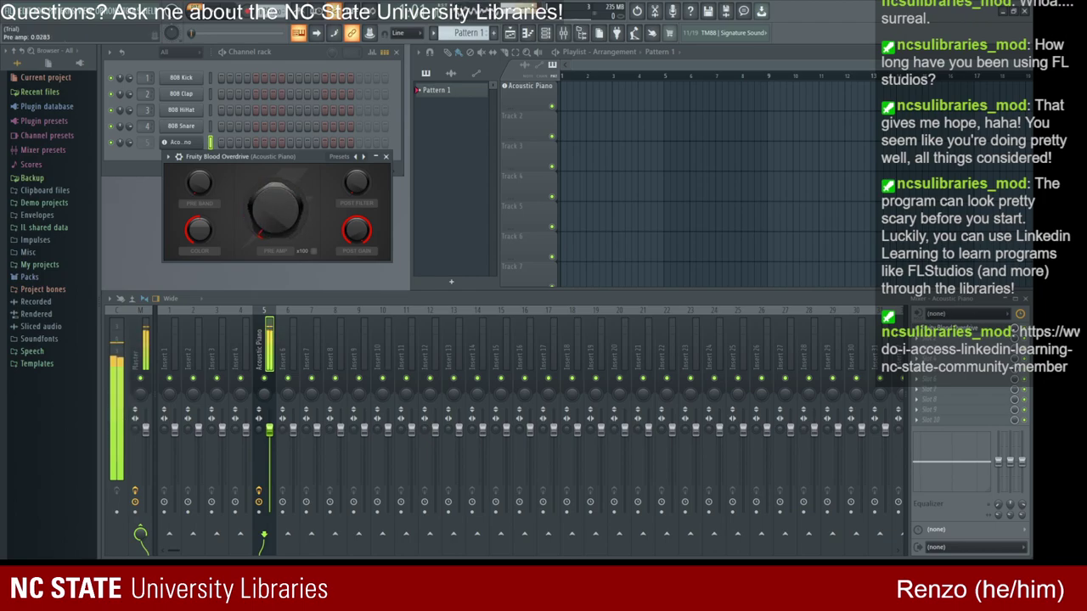
pyautogui.click(388, 159)
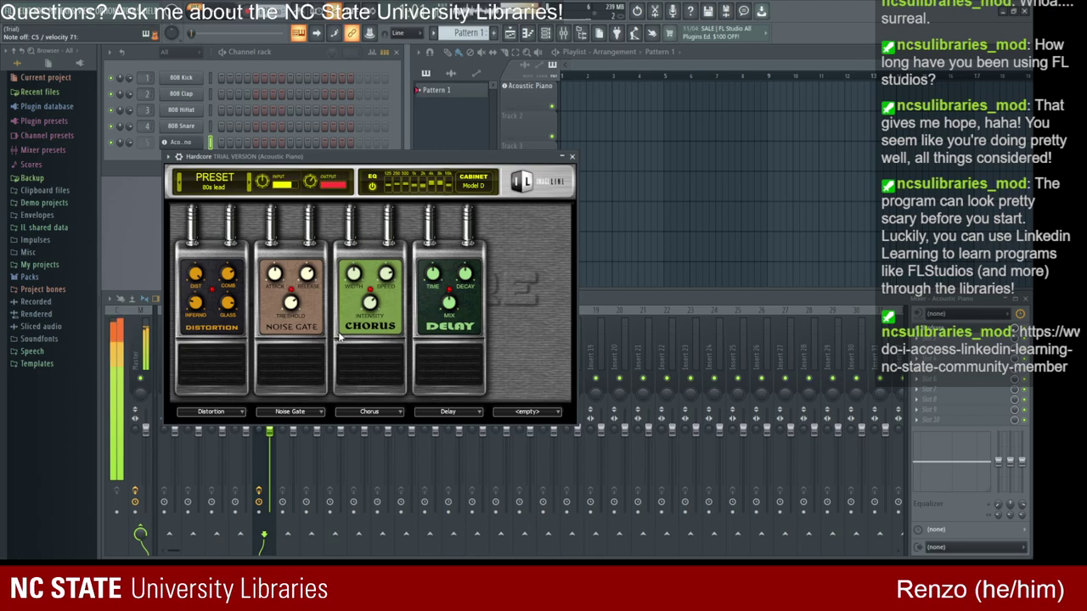
pyautogui.click(572, 157)
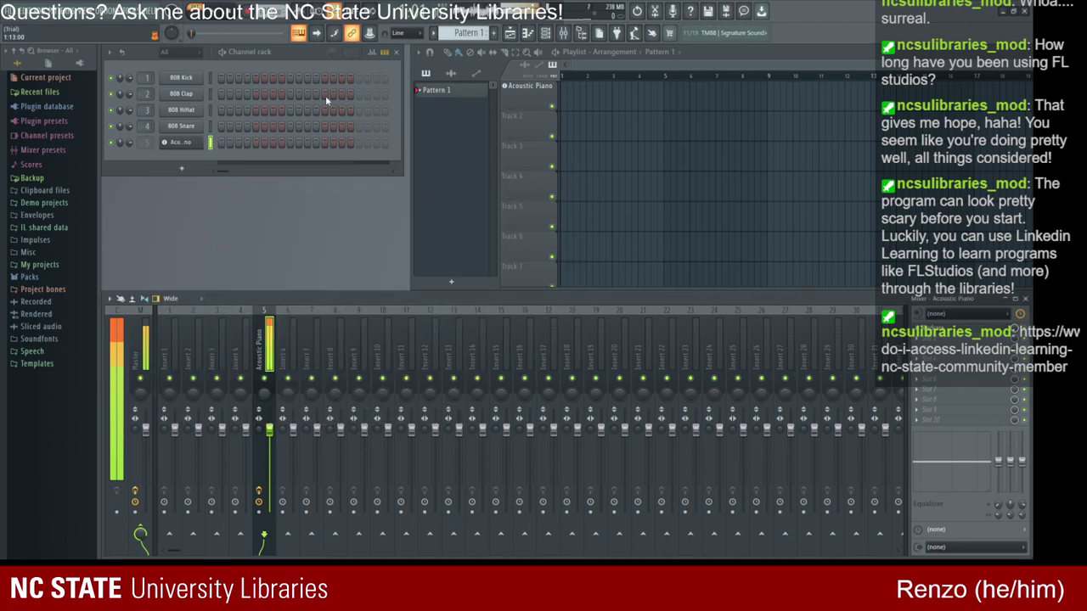
# Step: Try a short recording run with record mode on and the Acoustic Piano track's external input set to none
pyautogui.click(247, 11)
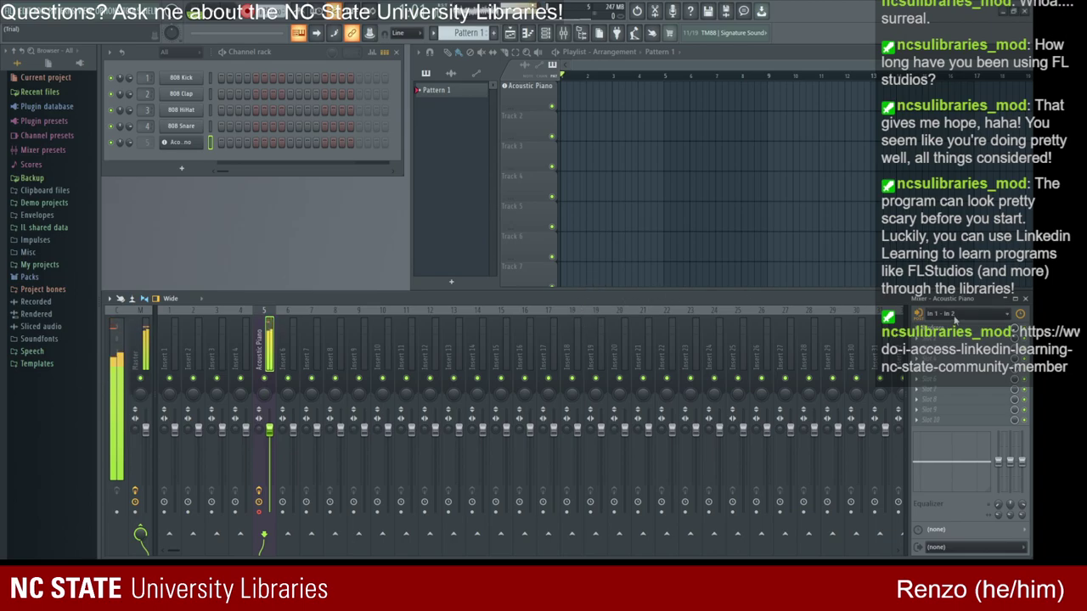
pyautogui.scroll(1, 936, 315)
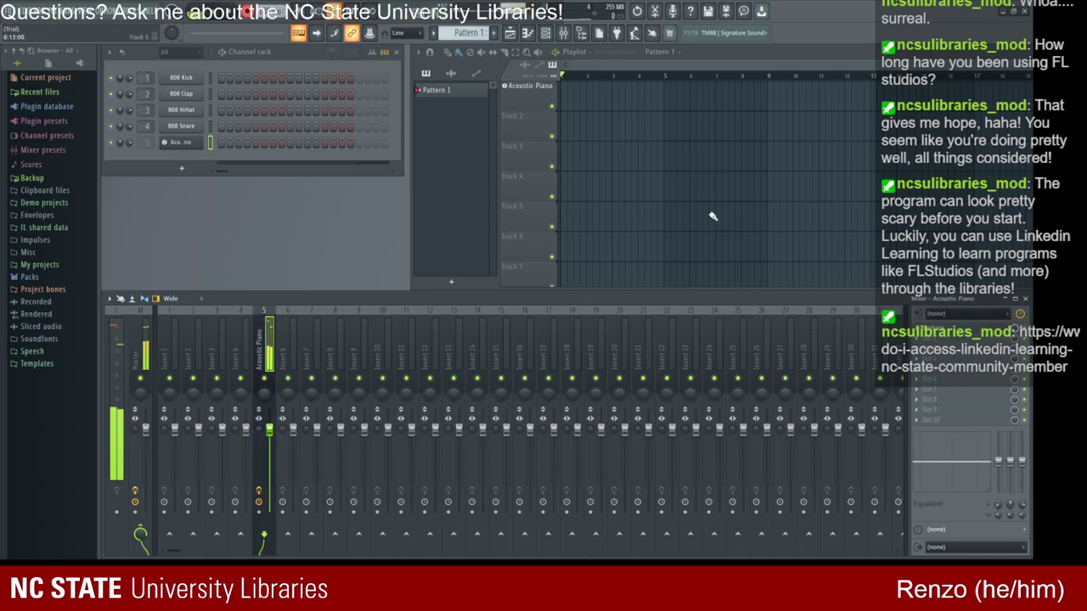
pyautogui.press('space')
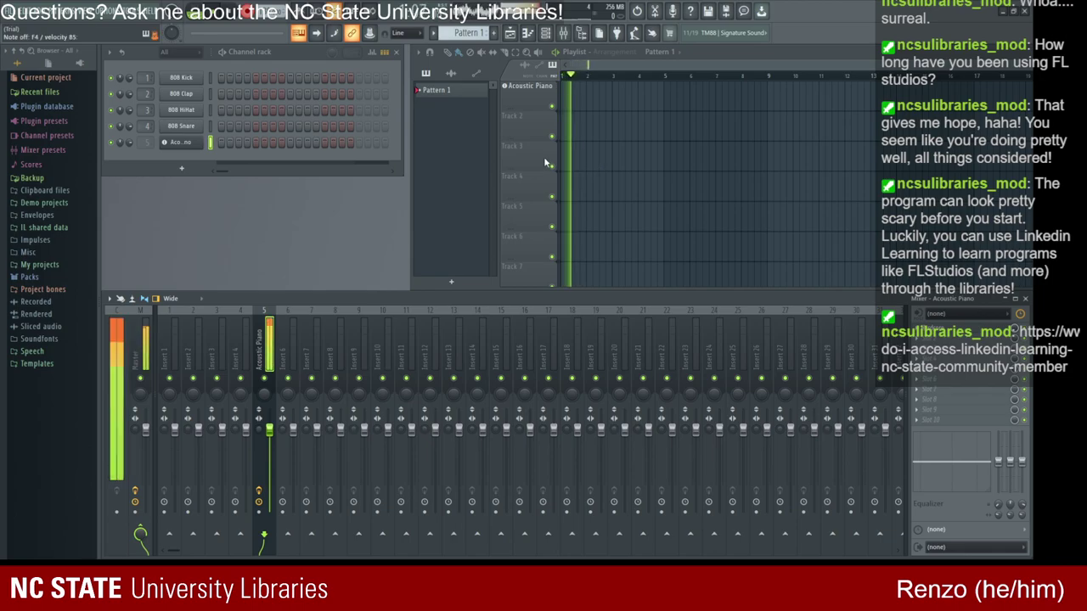
pyautogui.press('space')
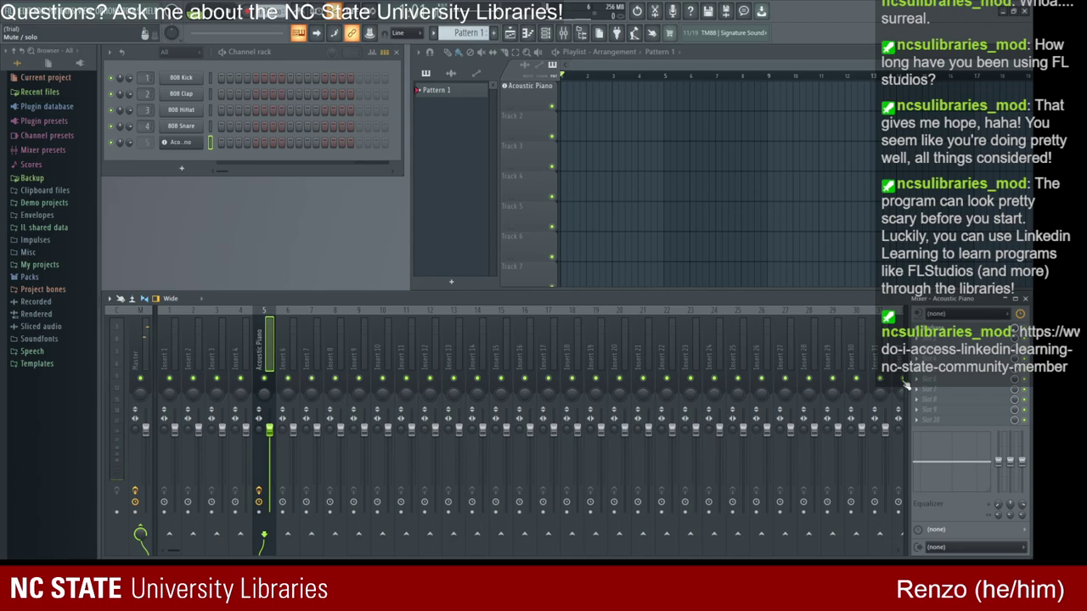
# Step: Play notes through the Acoustic Piano channel and lower its mixer fader well below the default level
pyautogui.press('v')
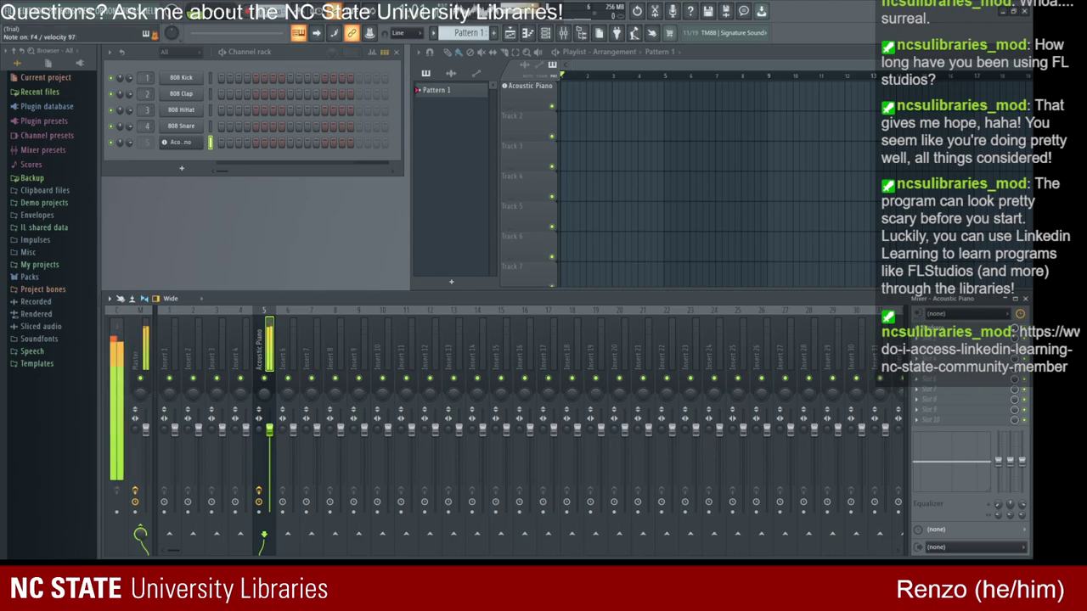
pyautogui.press('q')
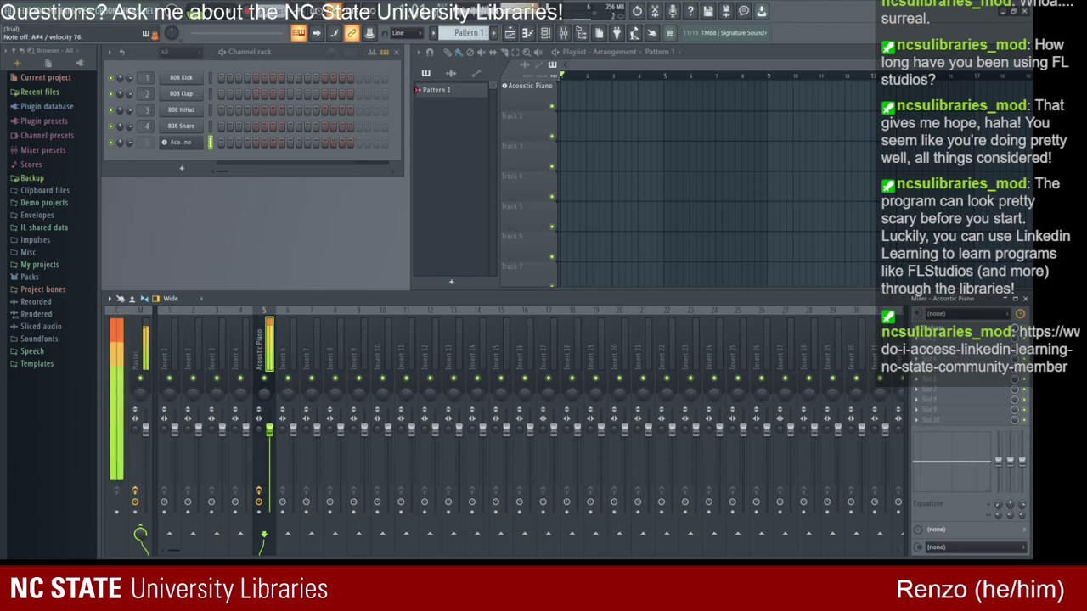
pyautogui.press('q')
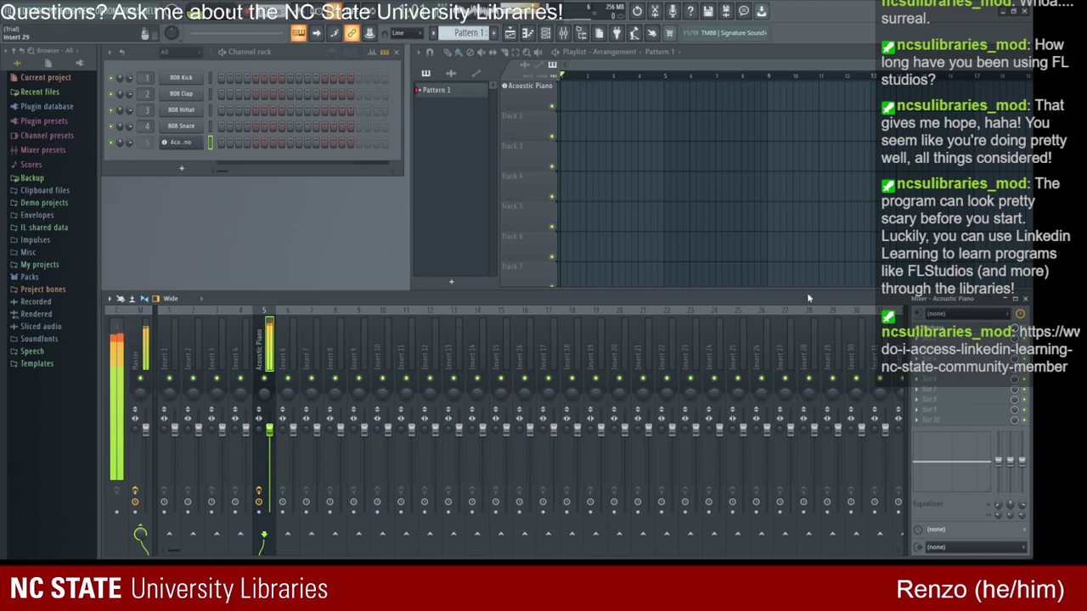
pyautogui.moveTo(270, 429); pyautogui.dragTo(270, 478)
pyautogui.press('q')
pyautogui.press('v')
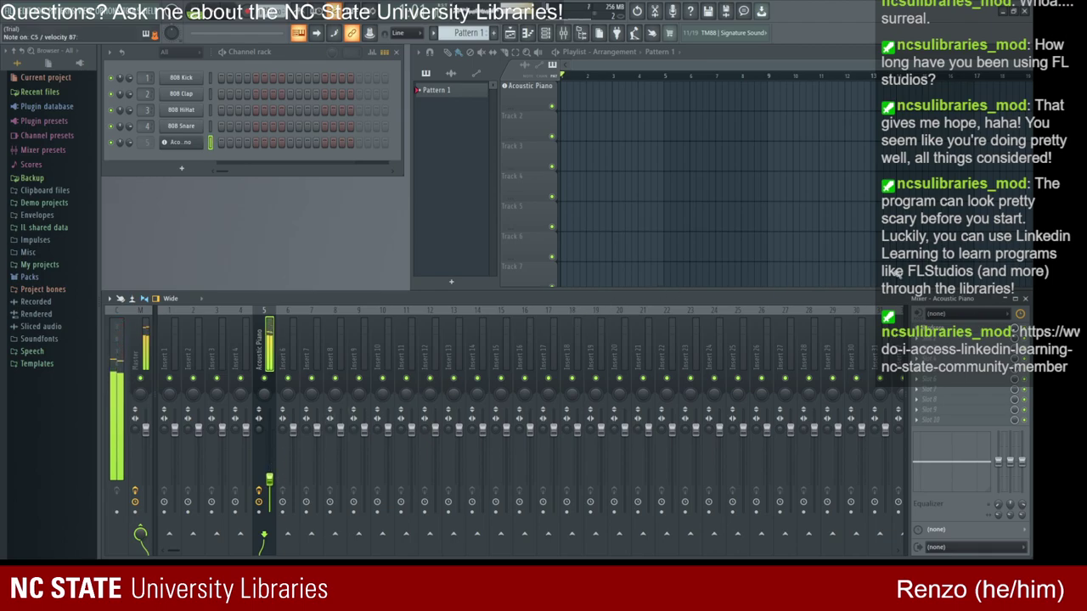
pyautogui.press('m')
pyautogui.press('s')
pyautogui.press('b')
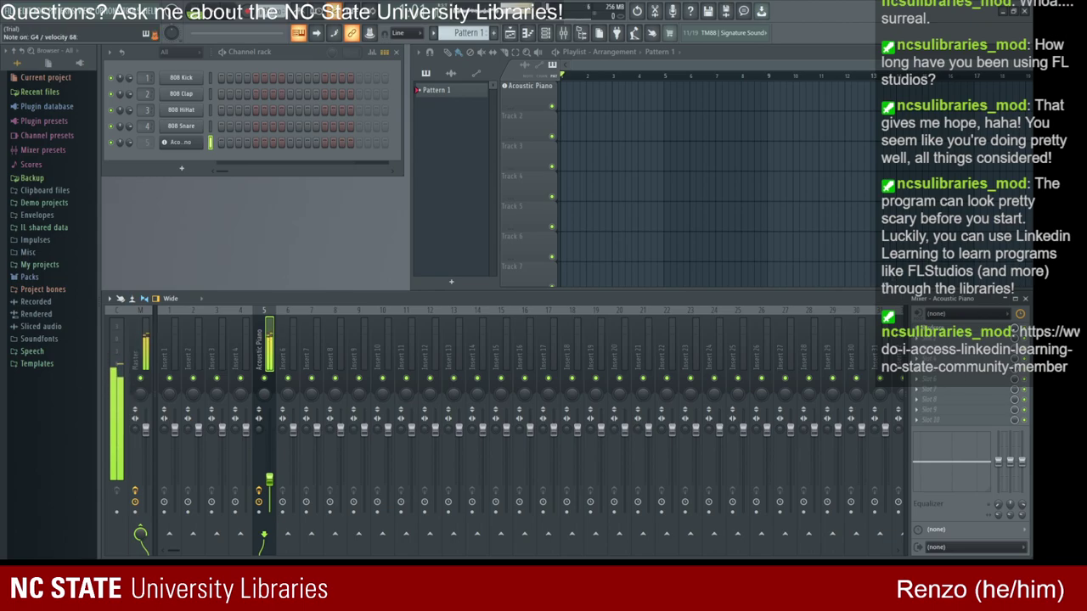
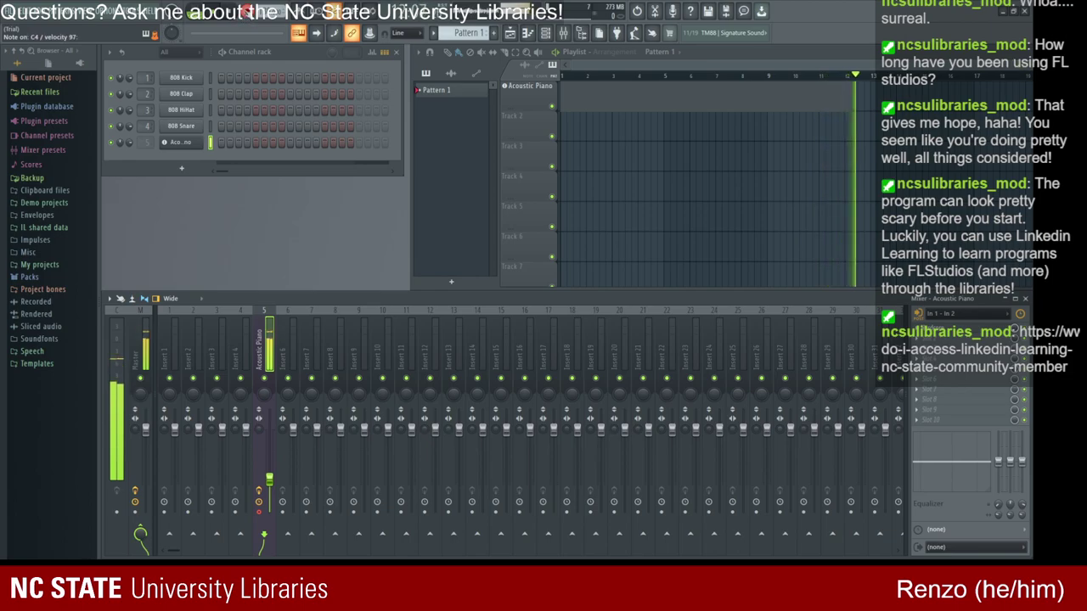
# Step: End the Acoustic Piano audio recording, reset the mixer track's input to none, and play back the recorded playlist clip
pyautogui.press('space')
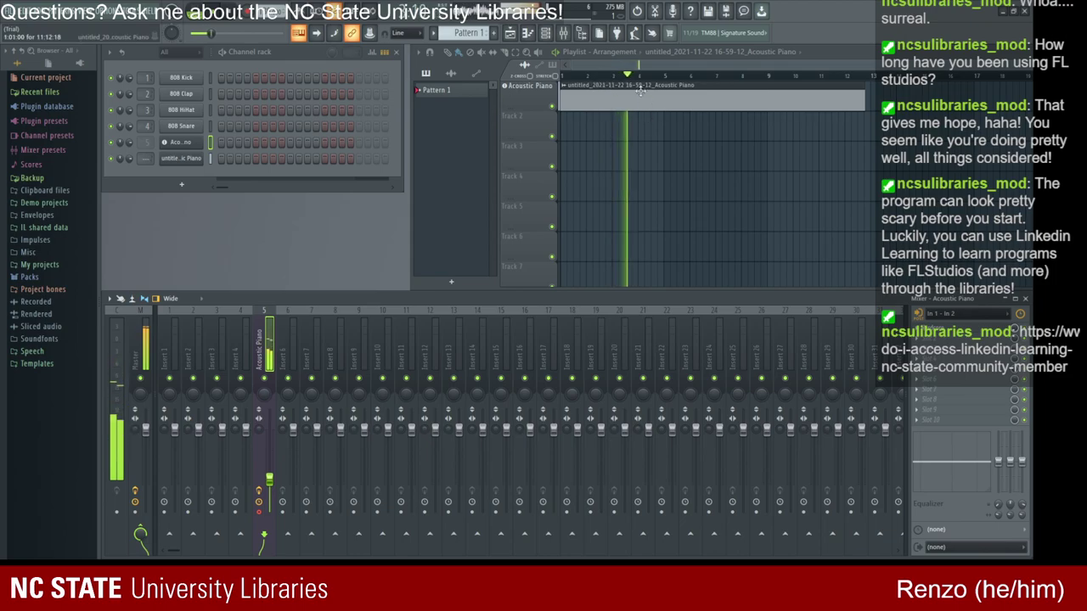
pyautogui.press('space')
pyautogui.press('space')
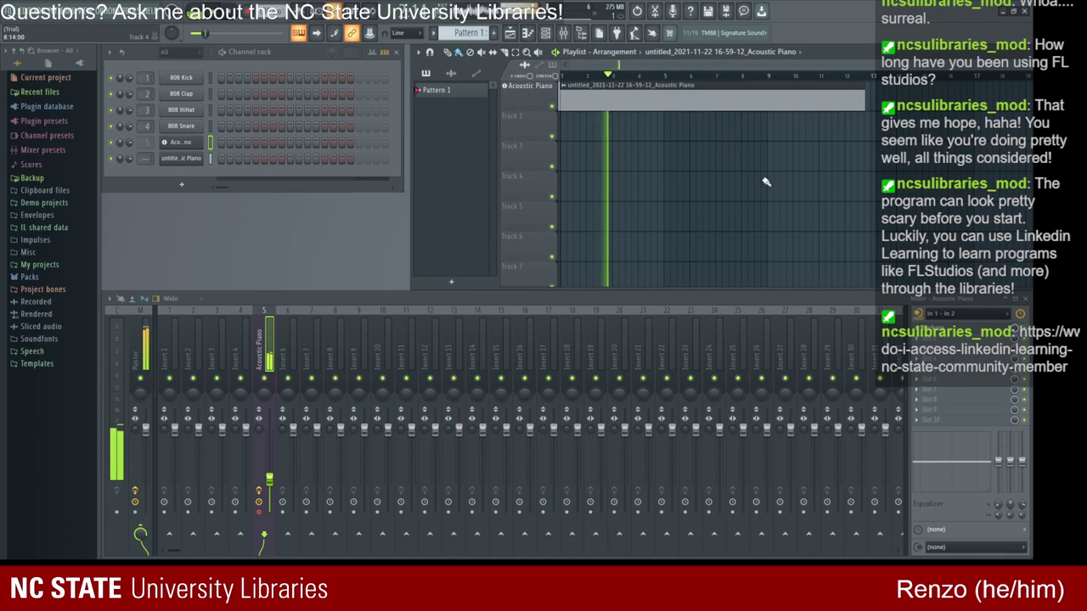
pyautogui.scroll(1, 953, 316)
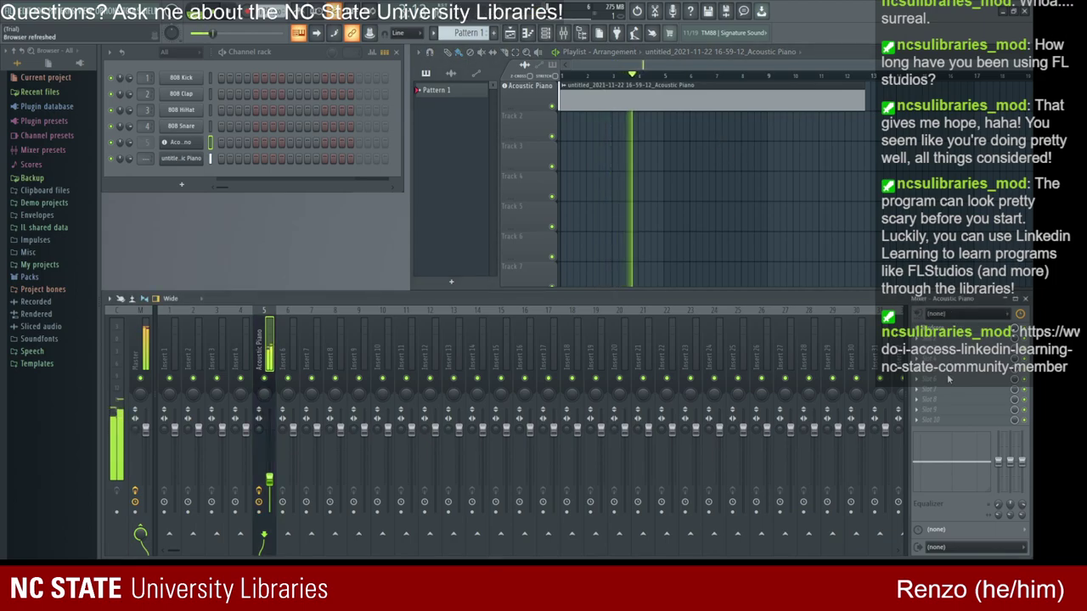
pyautogui.press('space')
pyautogui.press('space')
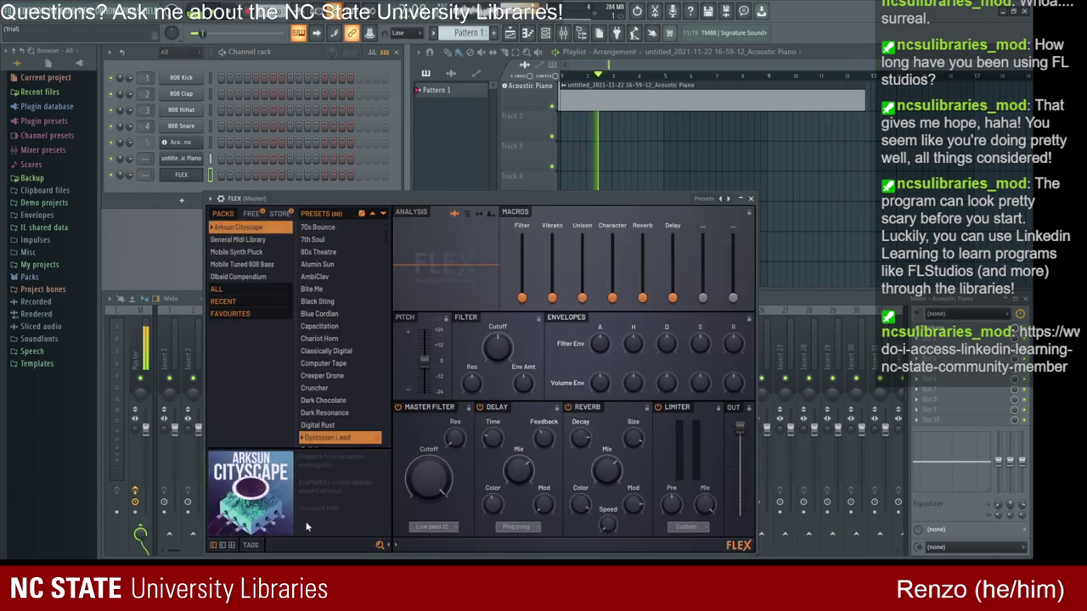
# Step: Search all FLEX packs for "guitar", load the Electric 60s Guitar preset, and close the plugin
pyautogui.click(232, 289)
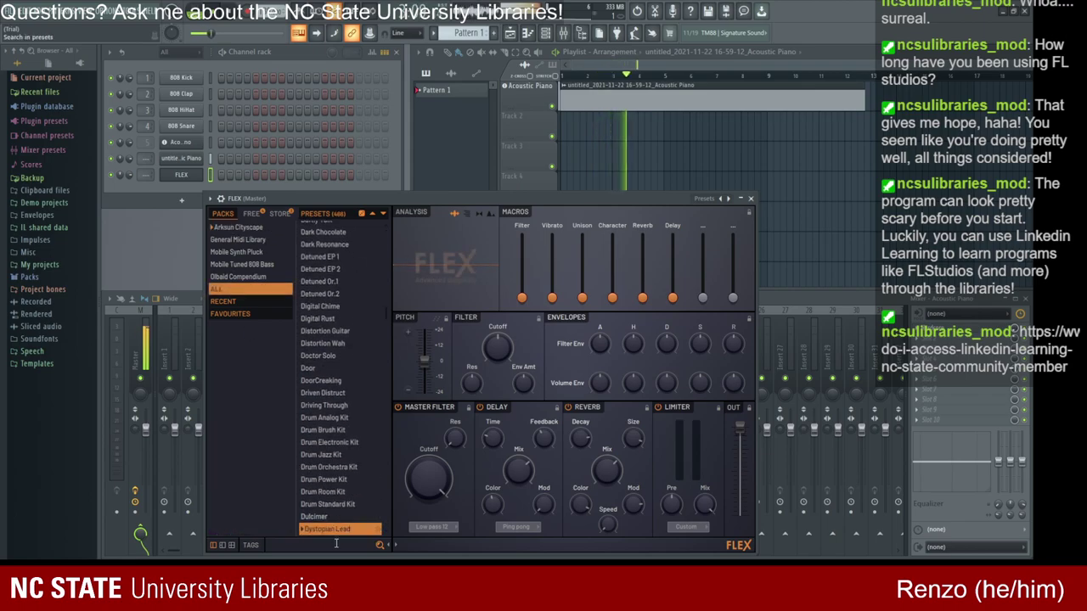
pyautogui.write('guitar')
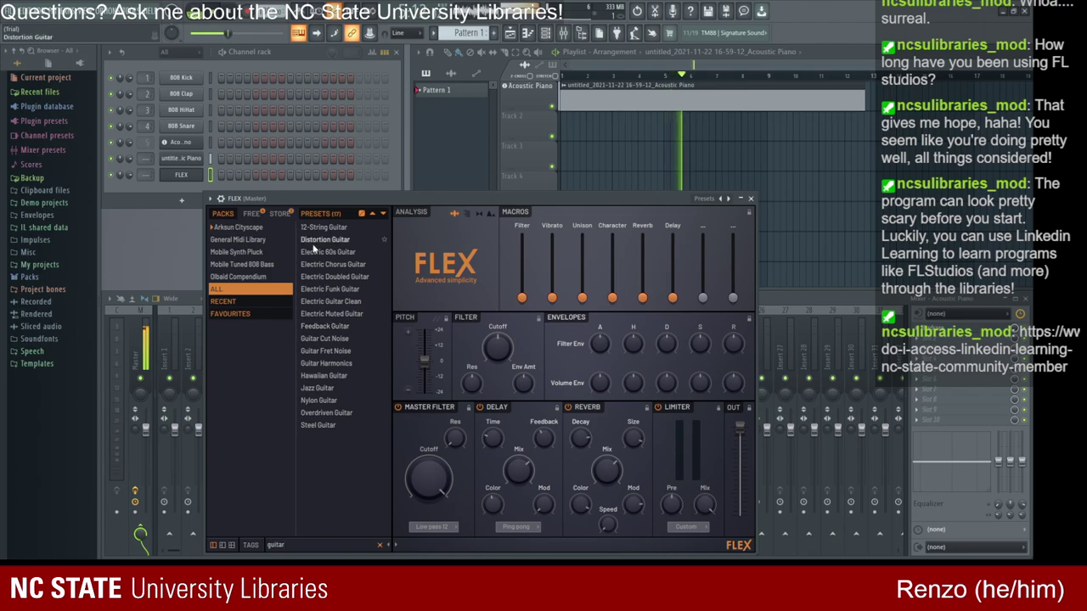
pyautogui.click(314, 251)
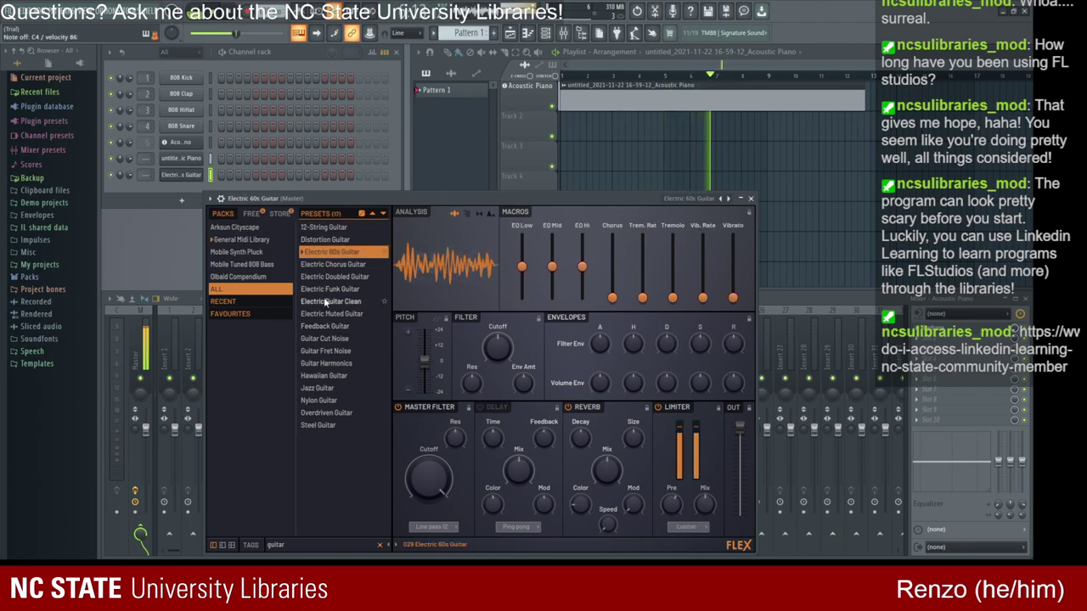
pyautogui.click(751, 199)
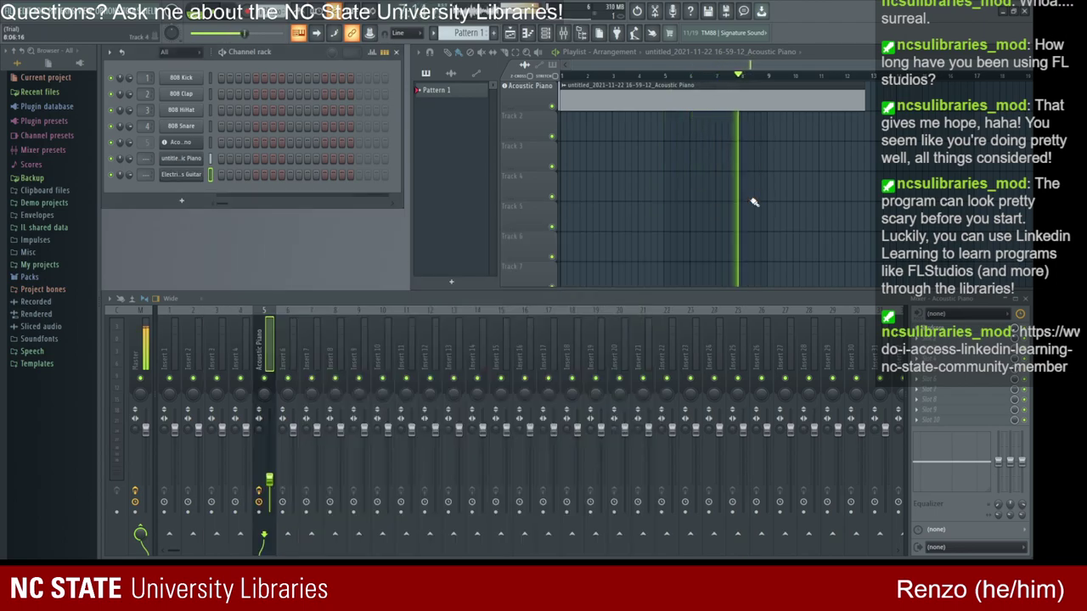
# Step: Balance the levels by setting the Acoustic Piano mixer track to about 27% and the master slightly lower, with the guitar channel selected
pyautogui.moveTo(269, 479); pyautogui.dragTo(269, 492)
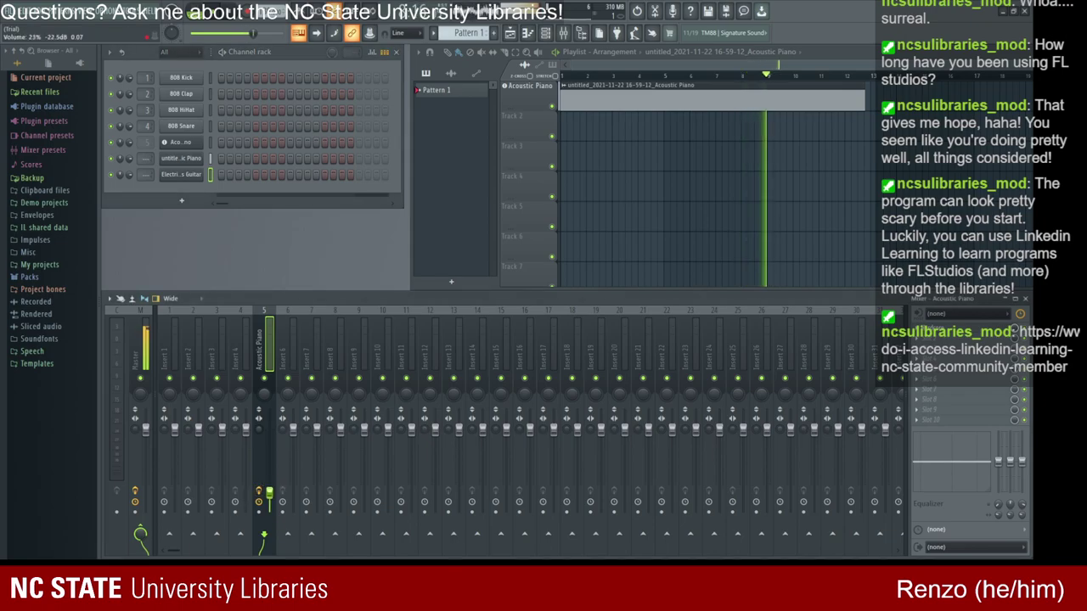
pyautogui.moveTo(145, 428); pyautogui.dragTo(145, 465)
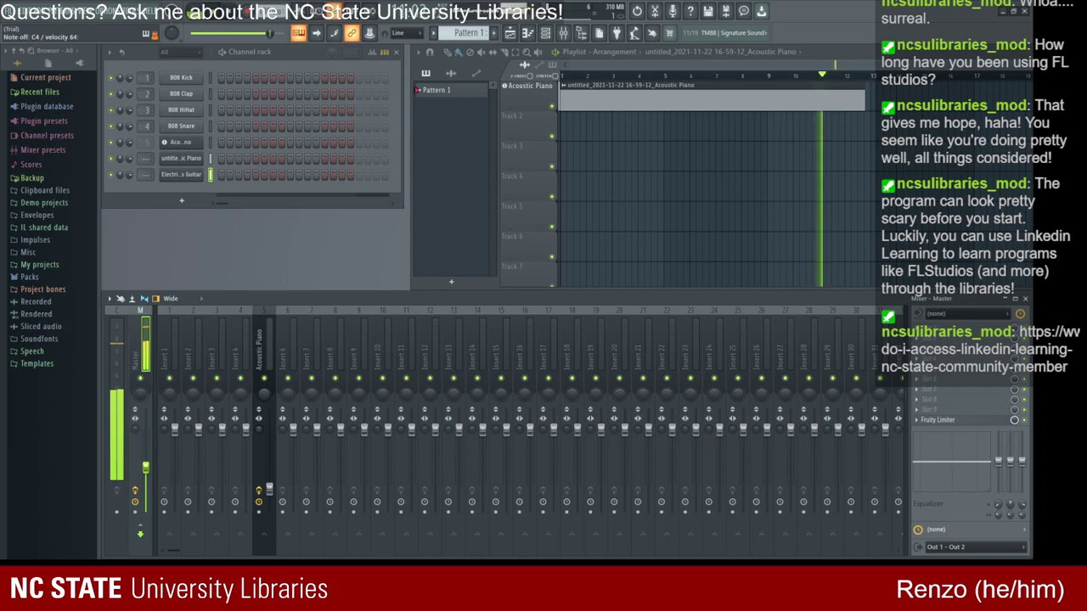
pyautogui.moveTo(145, 466); pyautogui.dragTo(145, 437)
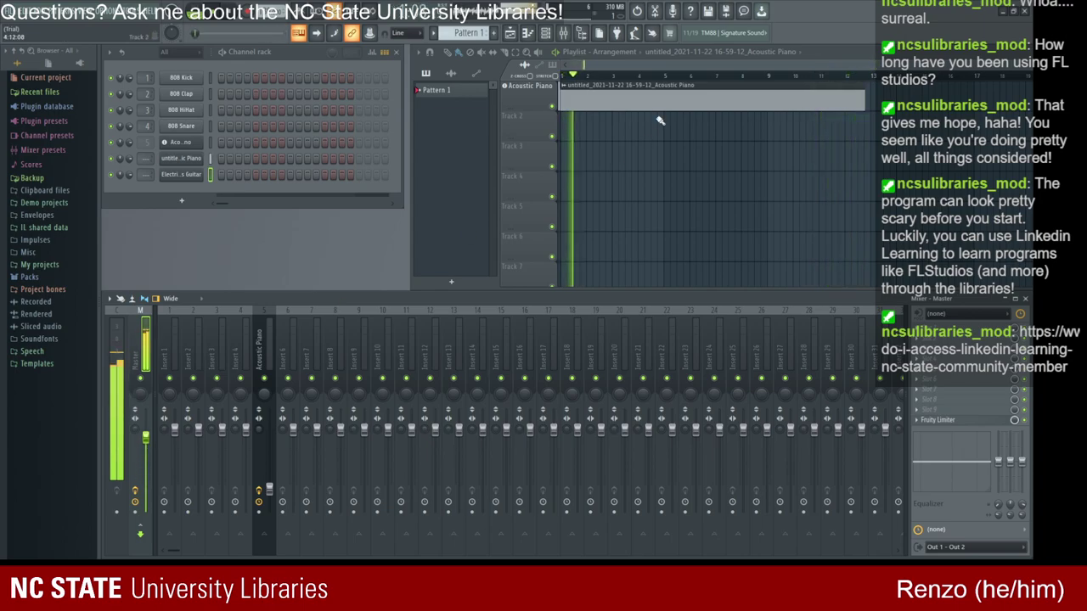
pyautogui.click(274, 472)
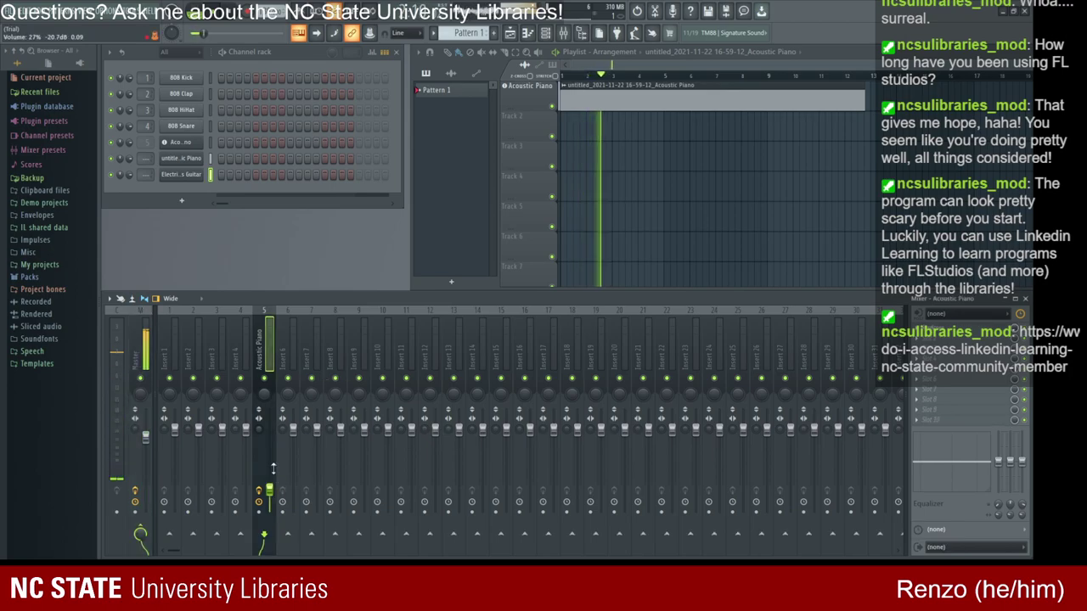
pyautogui.click(181, 174)
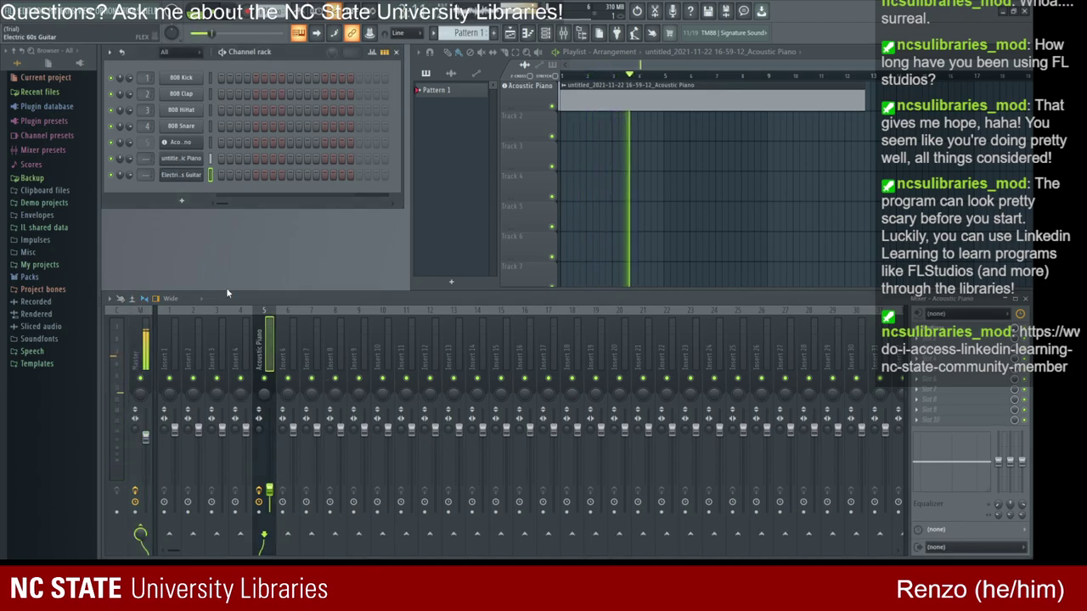
# Step: Route the Electric 60s Guitar channel to its own mixer track and move the Acoustic Piano clip to the playlist's start
pyautogui.hotkey('ctrl', 'l')
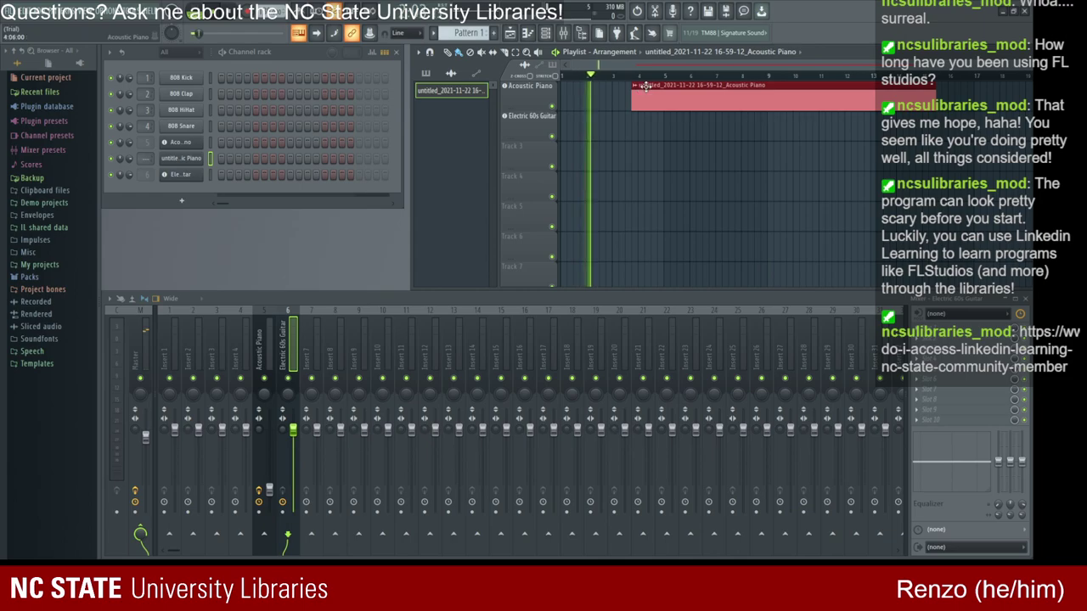
pyautogui.moveTo(646, 88); pyautogui.dragTo(573, 88)
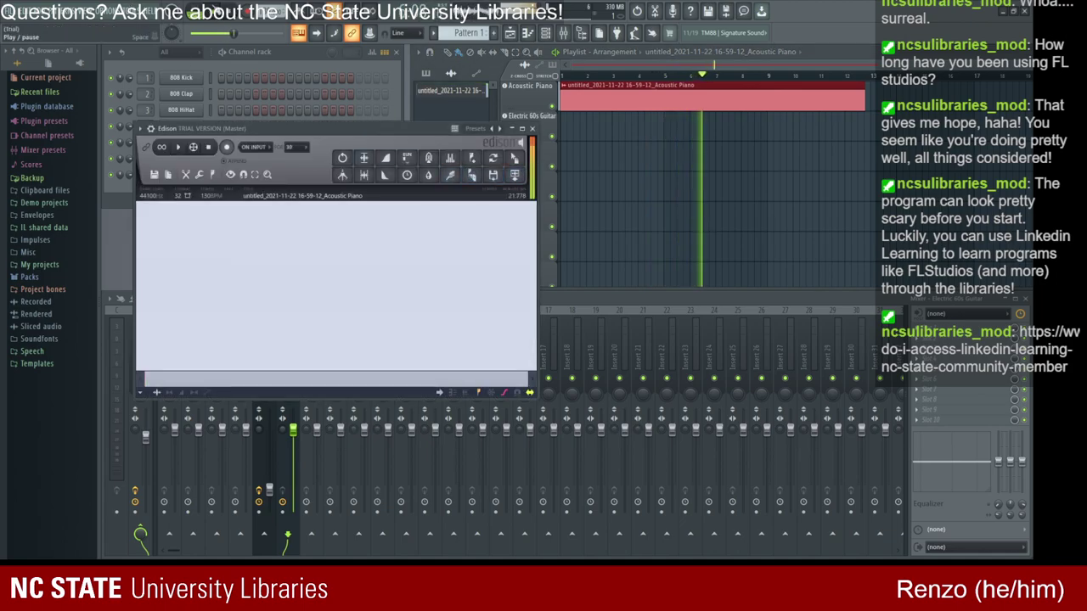
# Step: Normalize the Acoustic Piano recording in Edison, preview it, send it to the playlist as an audio clip, and close the editor
pyautogui.press('space')
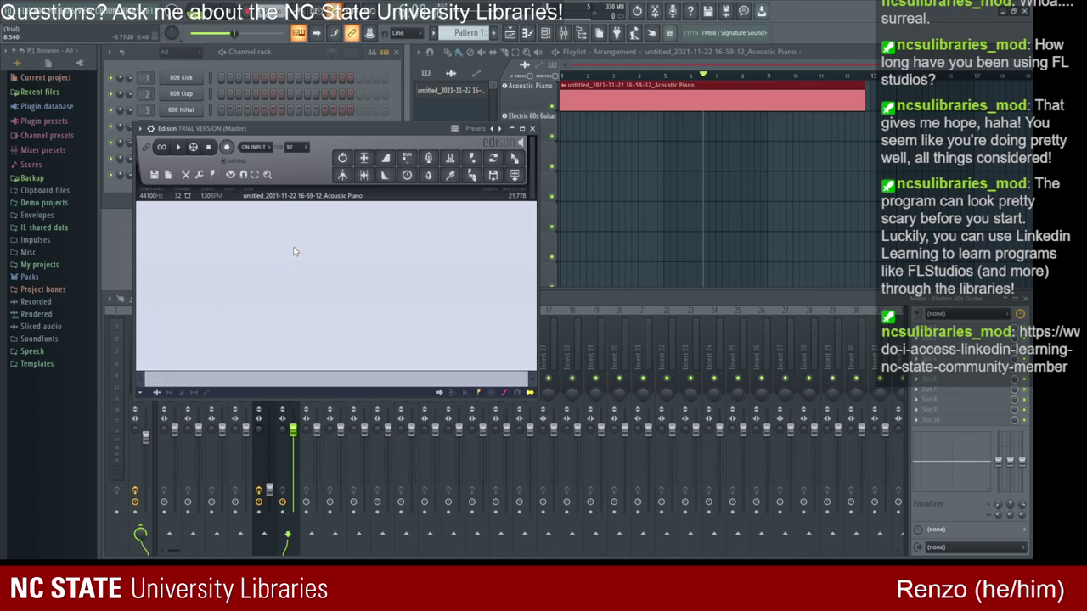
pyautogui.click(363, 159)
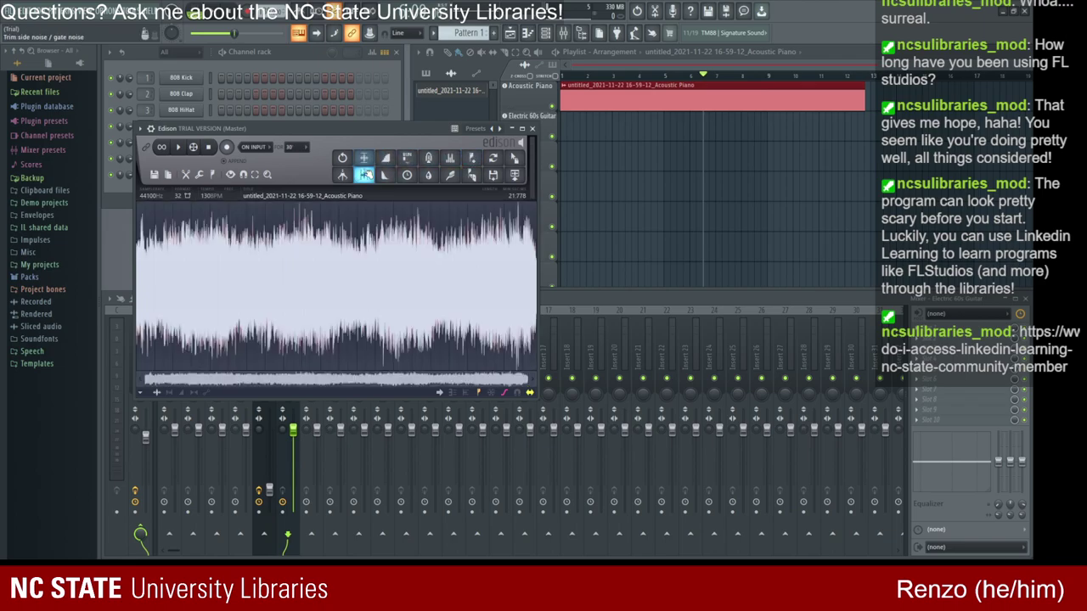
pyautogui.click(181, 147)
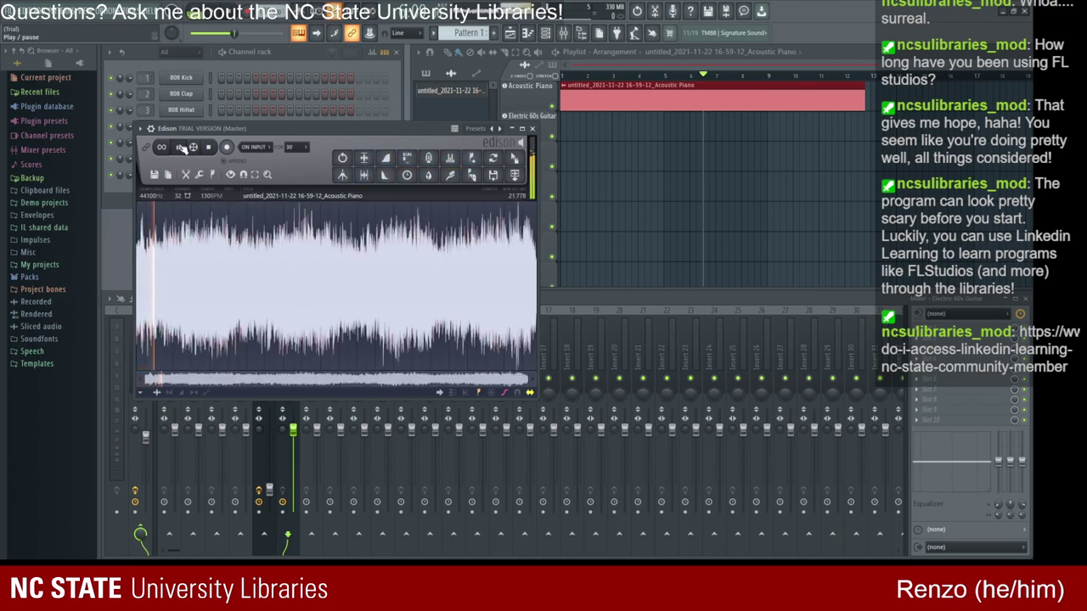
pyautogui.click(514, 176)
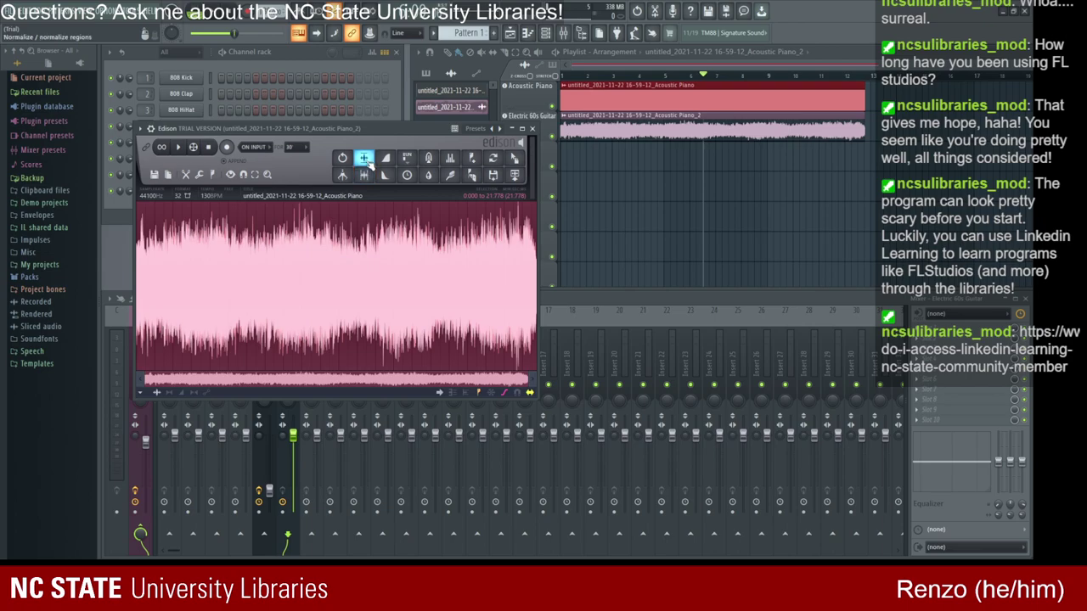
pyautogui.click(532, 128)
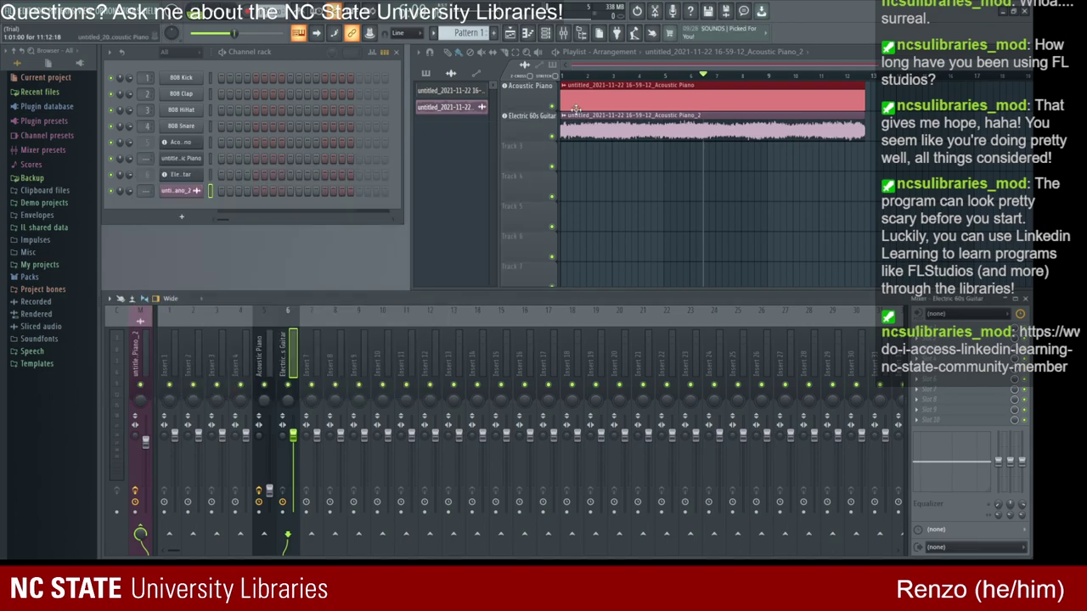
# Step: Replace the original Acoustic Piano clip on the first playlist track with the normalized clip and play it back
pyautogui.rightClick(590, 99)
pyautogui.moveTo(589, 128); pyautogui.dragTo(589, 98)
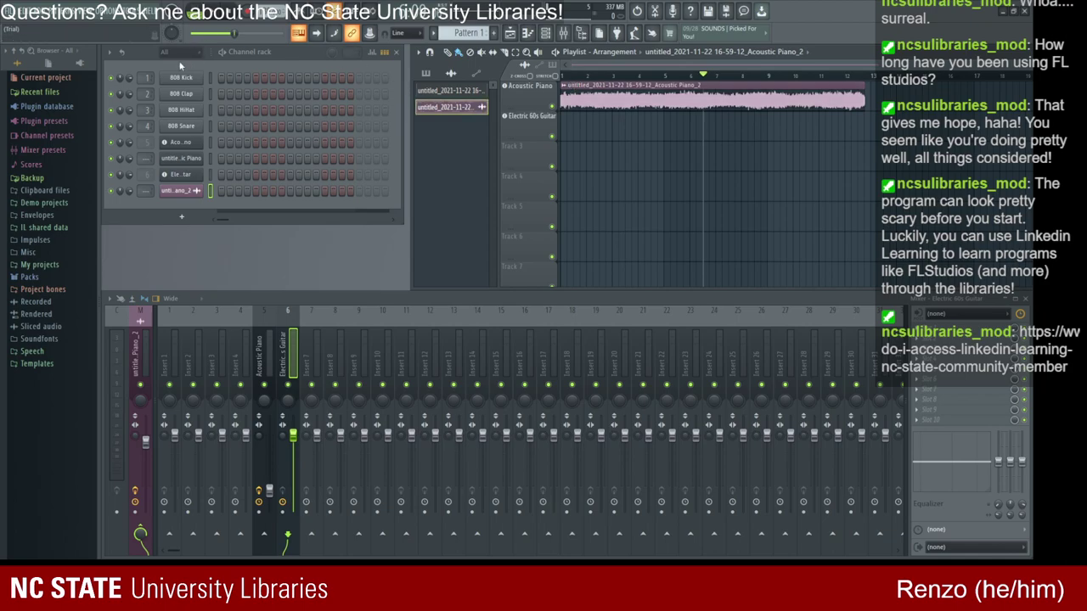
pyautogui.press('space')
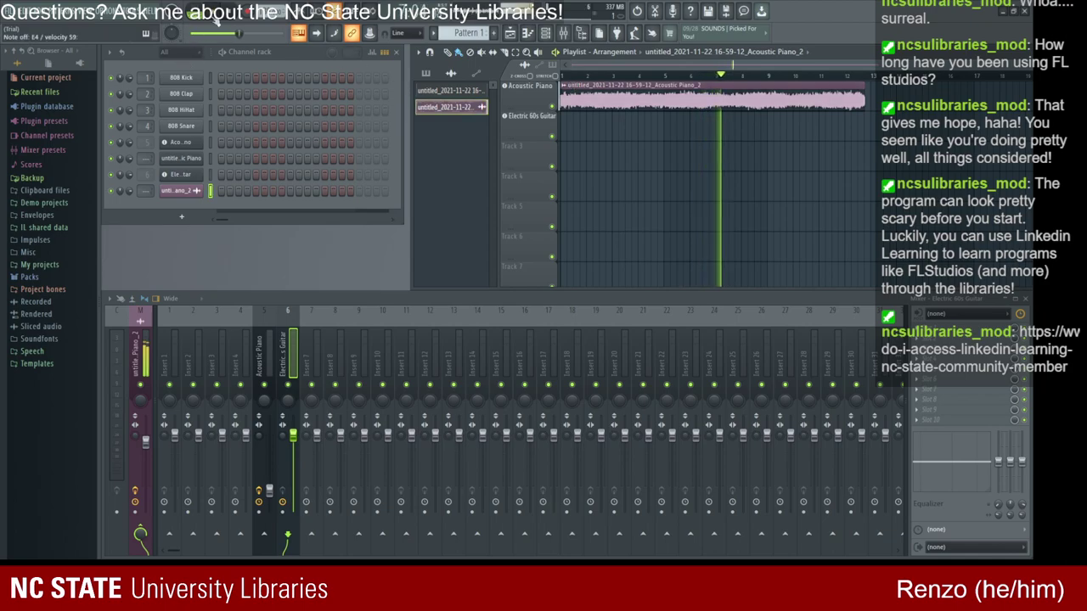
pyautogui.press('space')
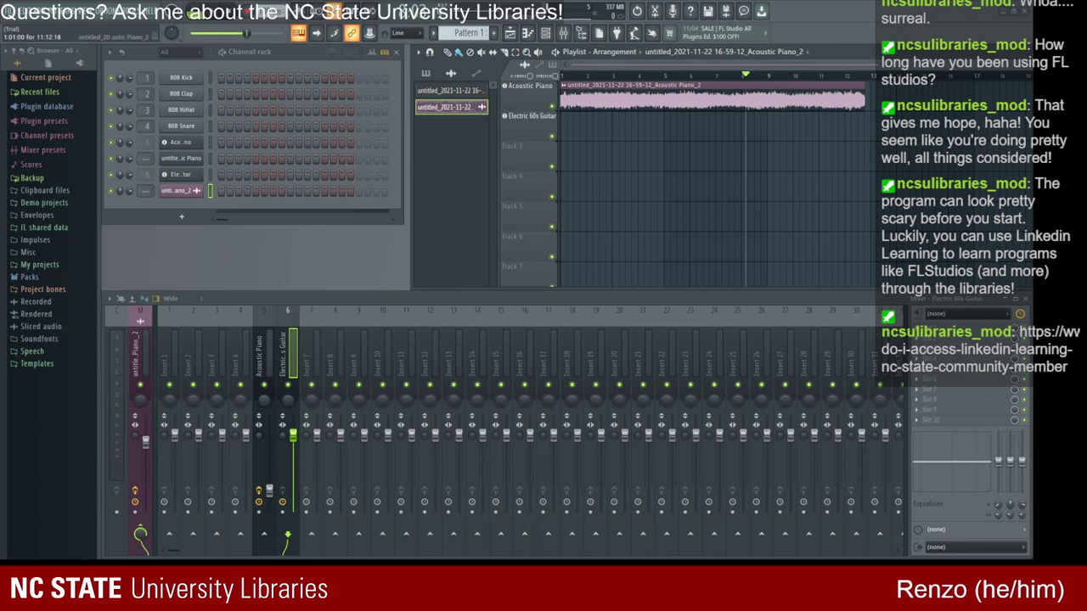
# Step: Audition the Electric 60s Guitar channel with its FLEX plugin open, and close the plugin
pyautogui.click(183, 175)
pyautogui.click(751, 199)
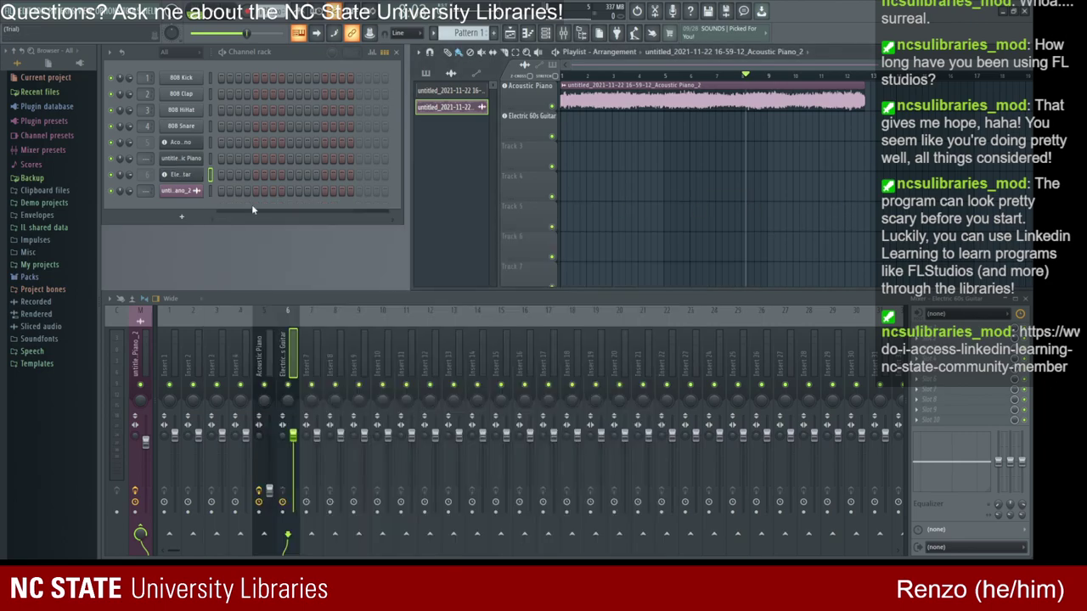
pyautogui.click(187, 179)
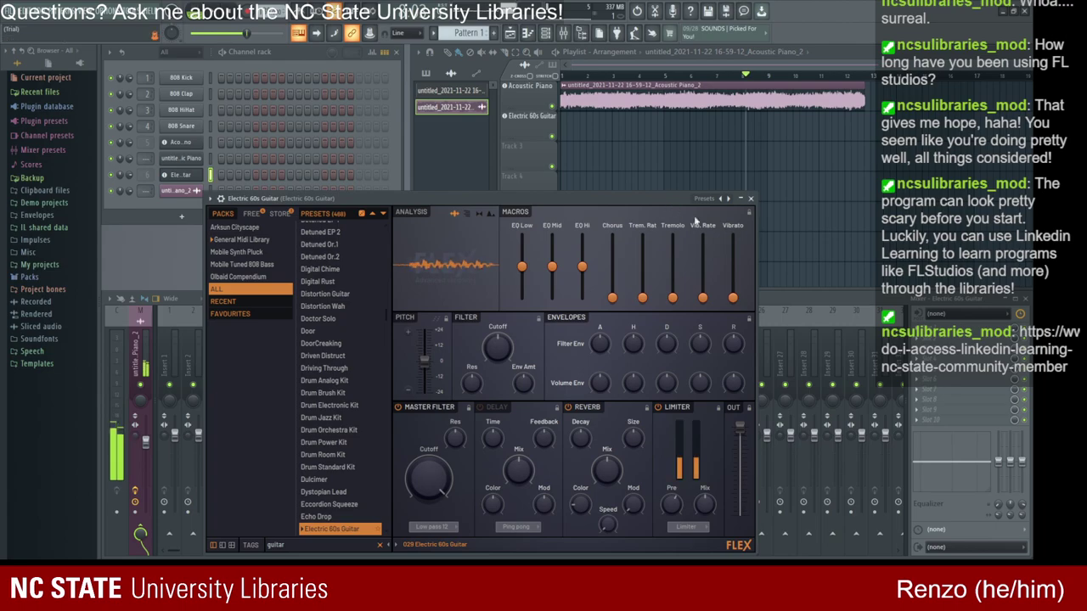
pyautogui.click(751, 199)
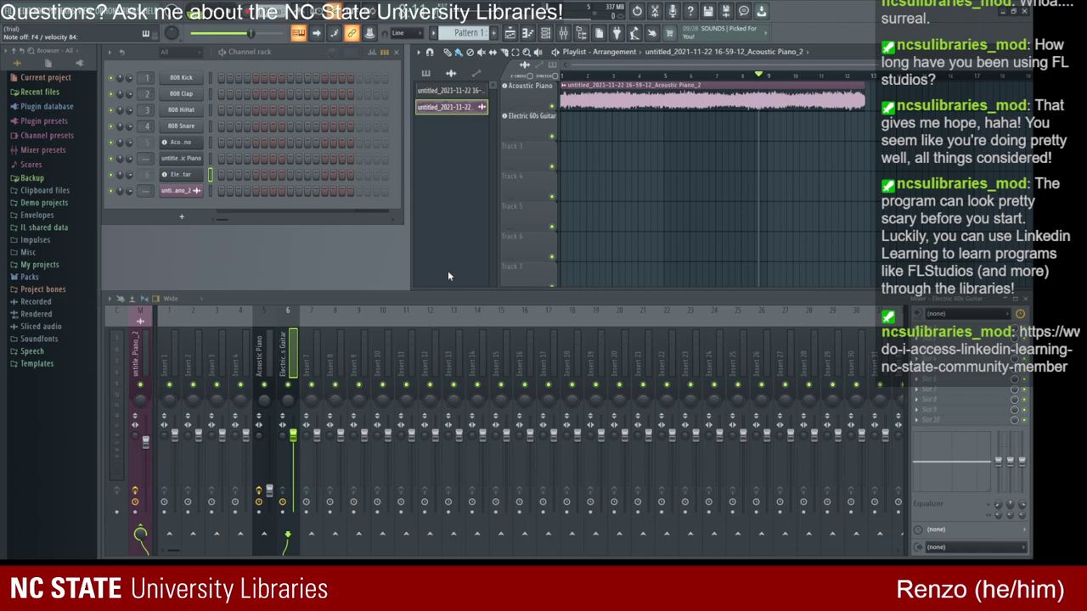
pyautogui.click(140, 320)
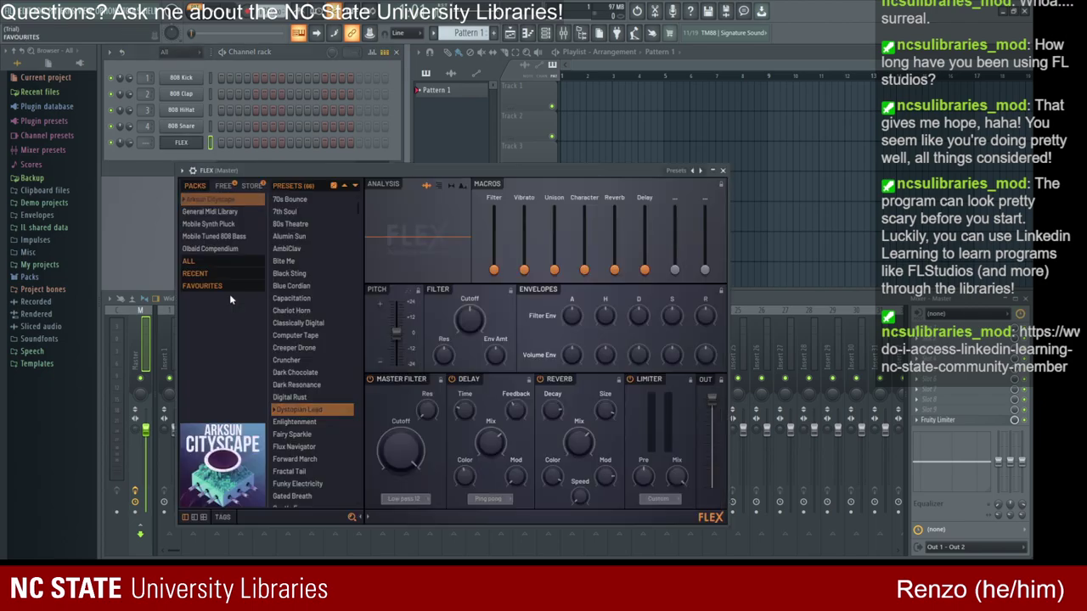
# Step: Search all FLEX packs for "guitar", load the Electric Guitar Clean preset, and route the channel to its own mixer track
pyautogui.click(195, 261)
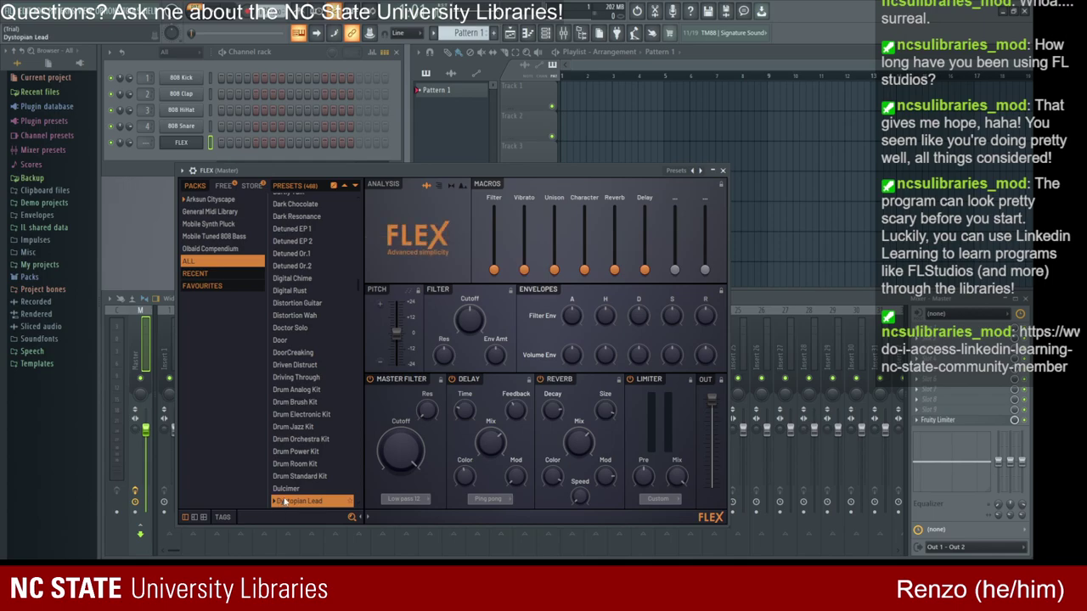
pyautogui.write('guitar')
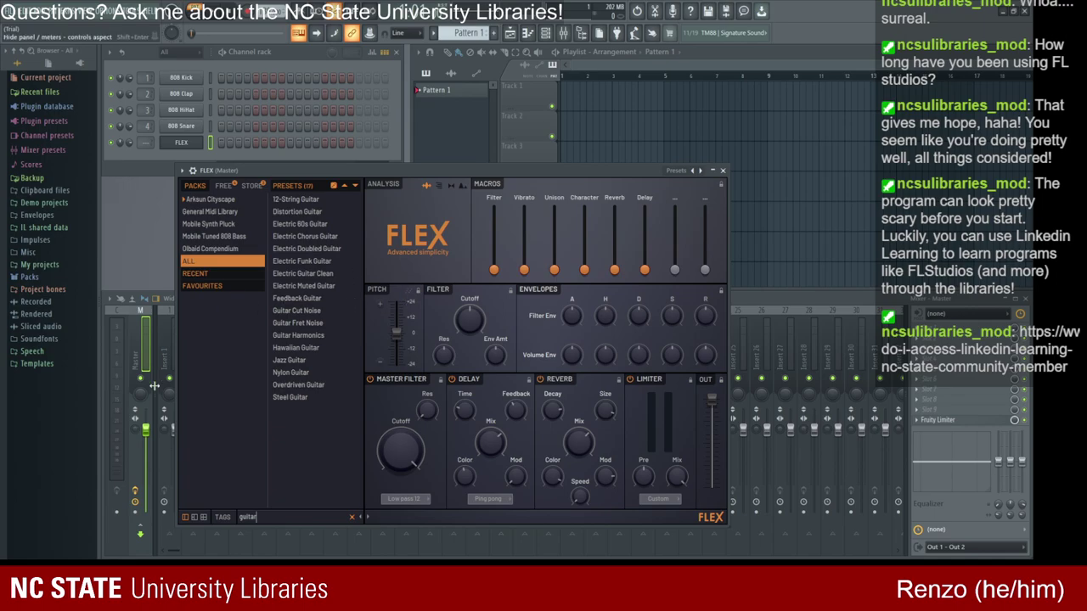
pyautogui.click(313, 226)
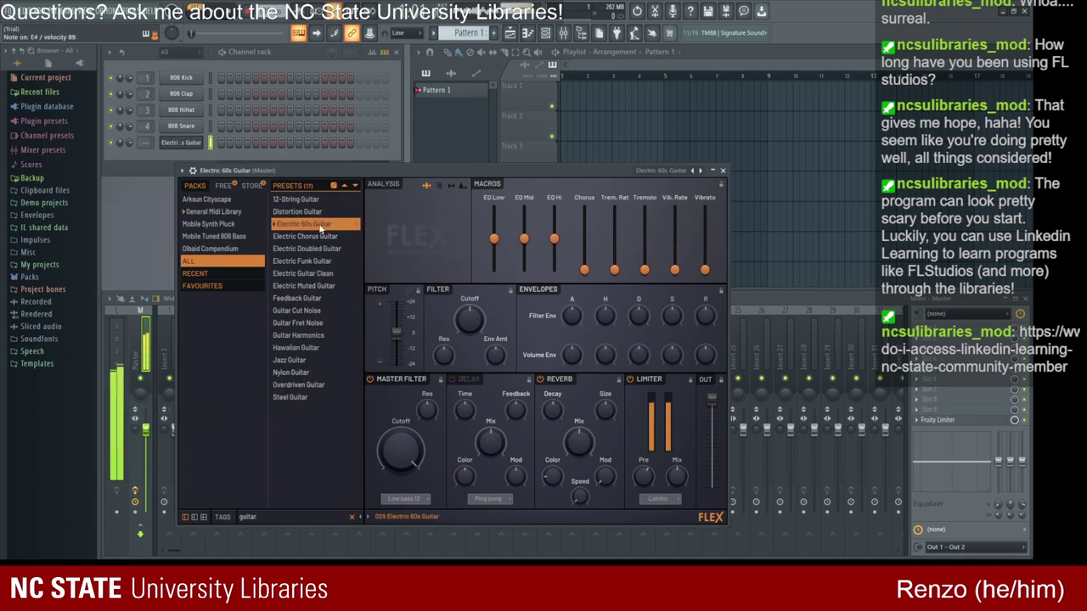
pyautogui.click(323, 272)
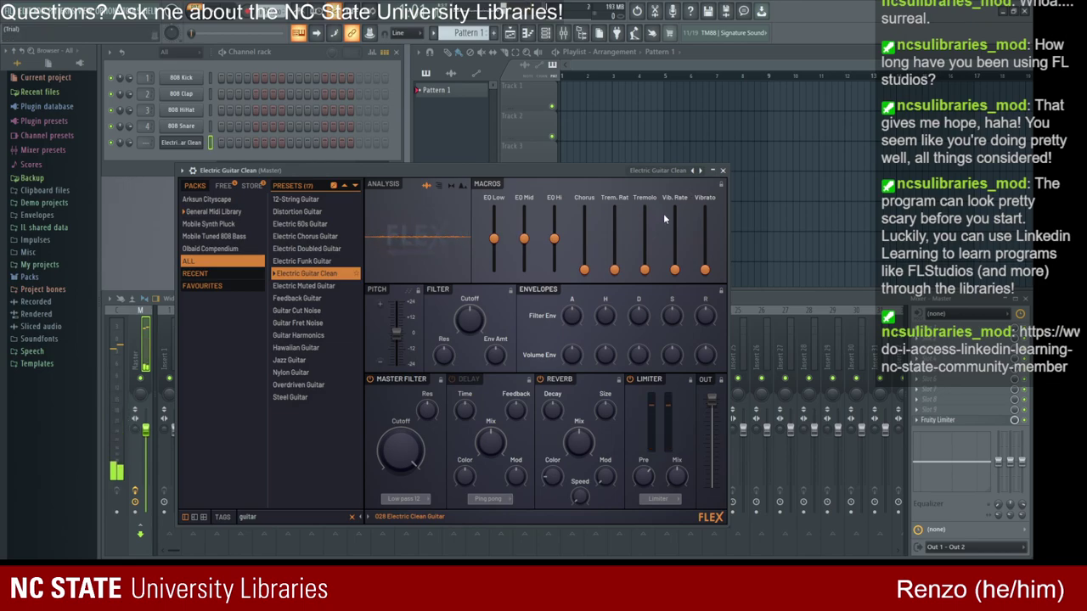
pyautogui.click(722, 170)
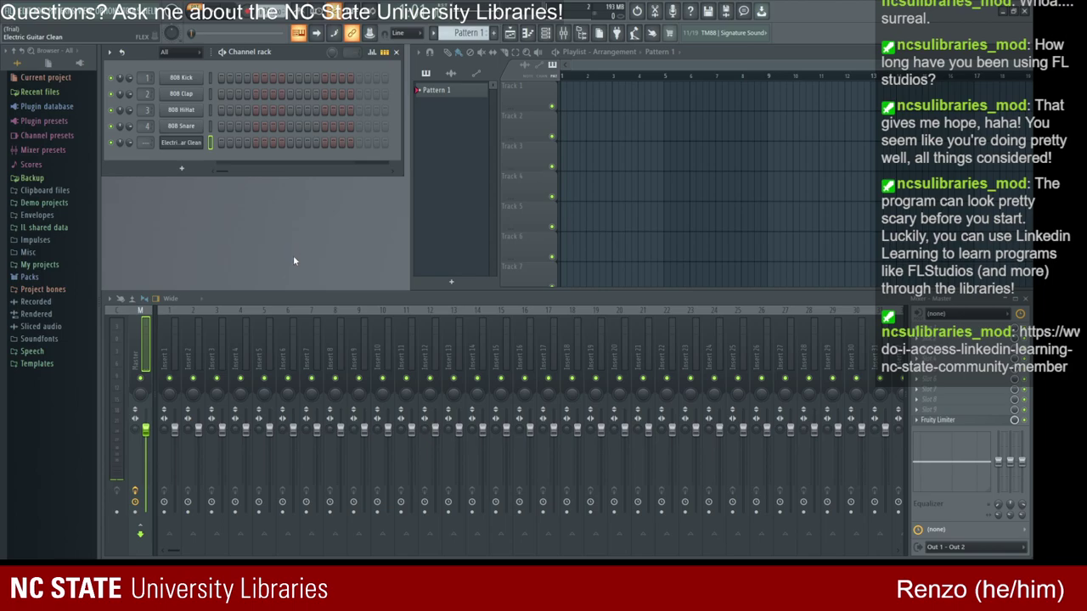
pyautogui.hotkey('ctrl', 'l')
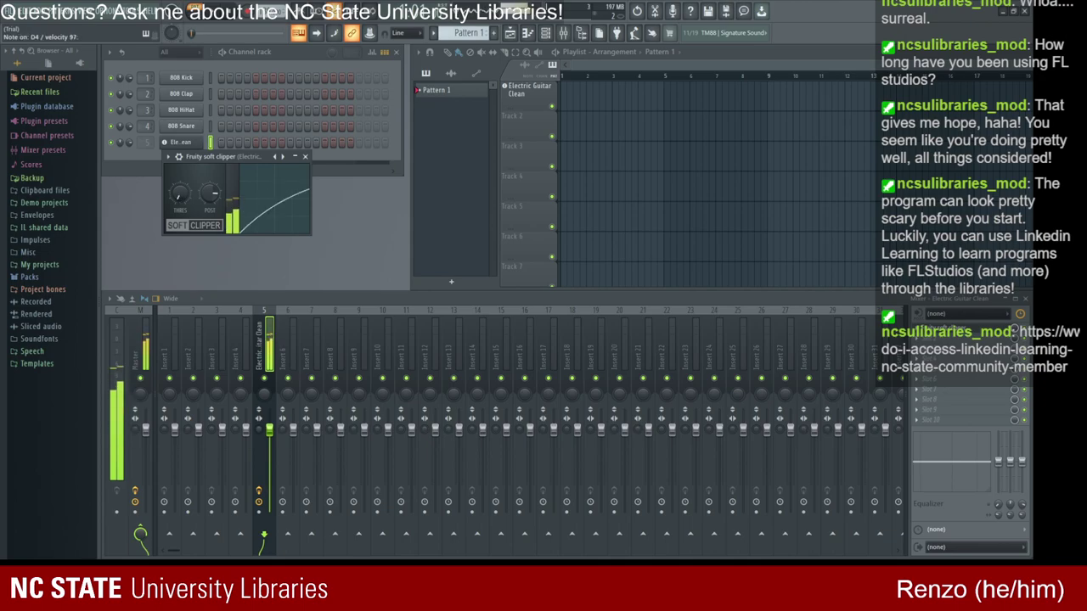
# Step: Try Fruity PanOMatic on the Electric Guitar Clean mixer track with panning at about 12% left, and close it
pyautogui.click(933, 361)
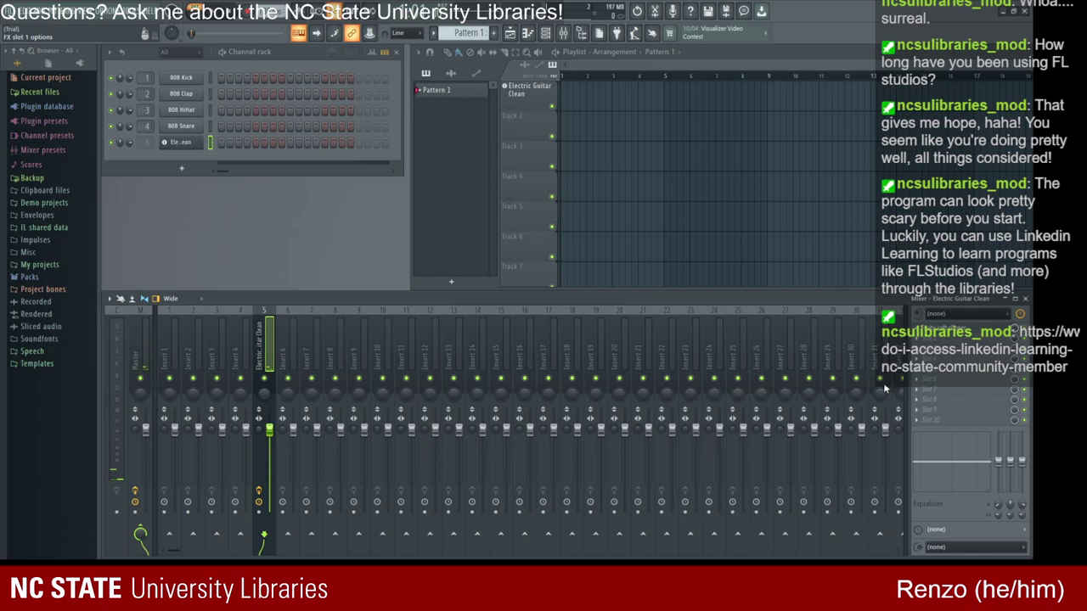
pyautogui.click(934, 329)
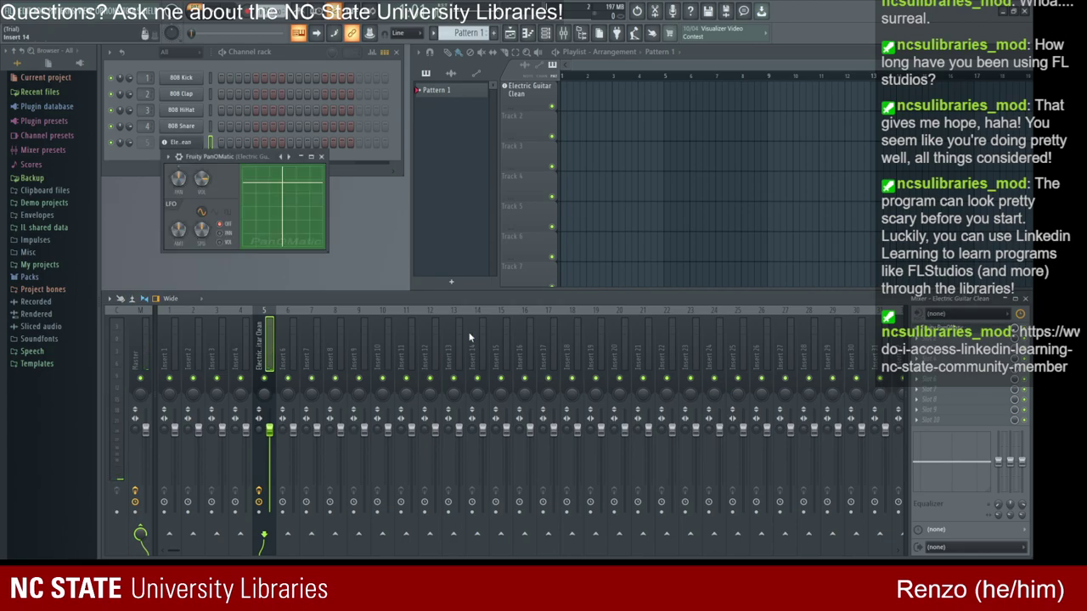
pyautogui.moveTo(300, 211); pyautogui.dragTo(282, 187)
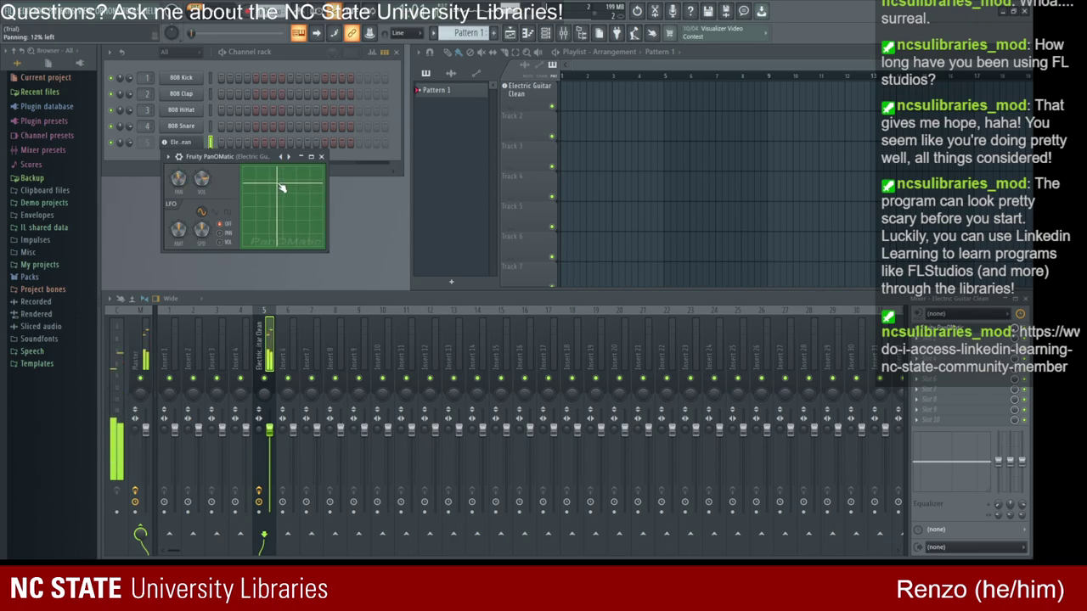
pyautogui.click(321, 156)
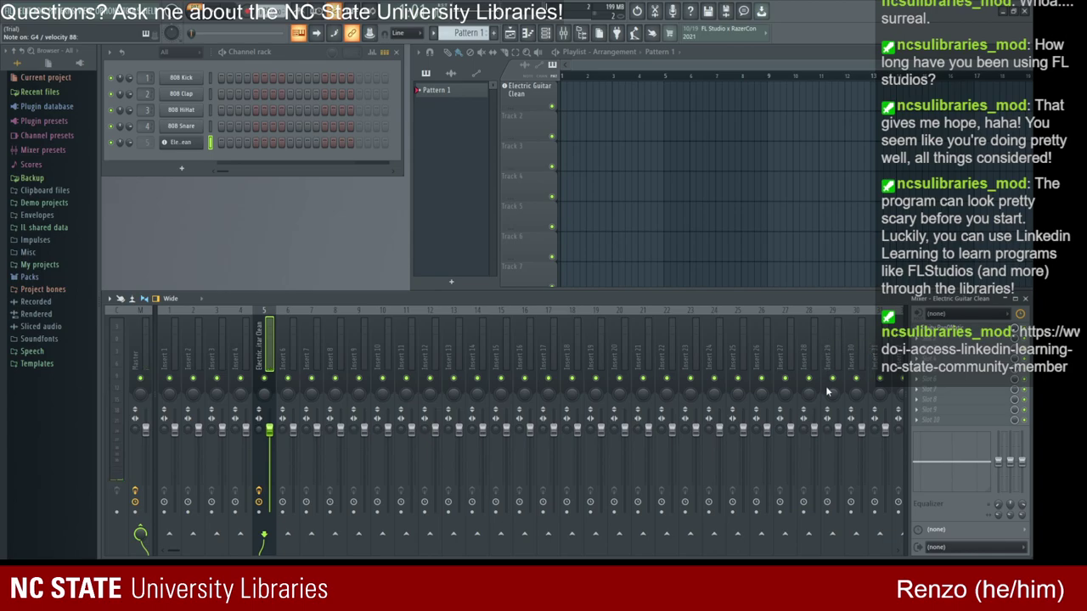
# Step: Load Fruity WaveShaper in the guitar track's first effect slot, bow its curve strongly upward, and close it
pyautogui.click(968, 328)
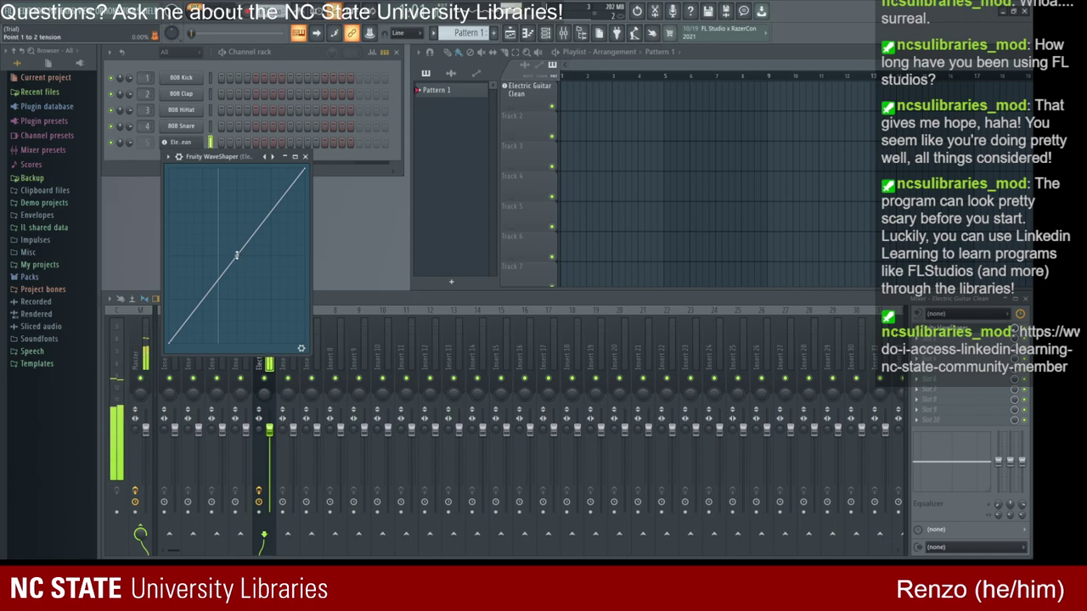
pyautogui.moveTo(236, 173); pyautogui.dragTo(237, 197)
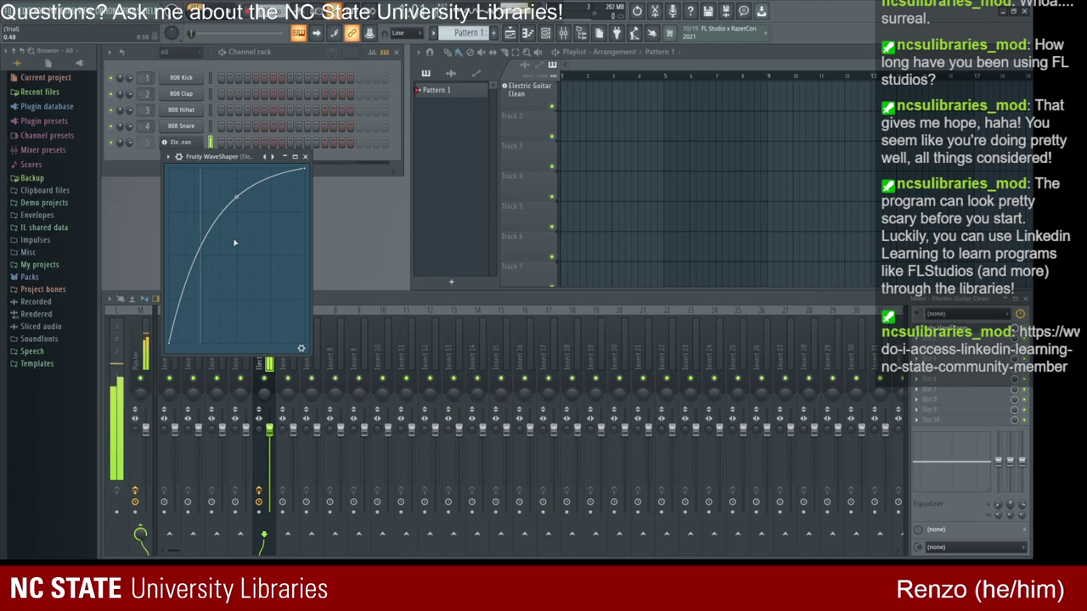
pyautogui.moveTo(237, 207); pyautogui.dragTo(238, 176)
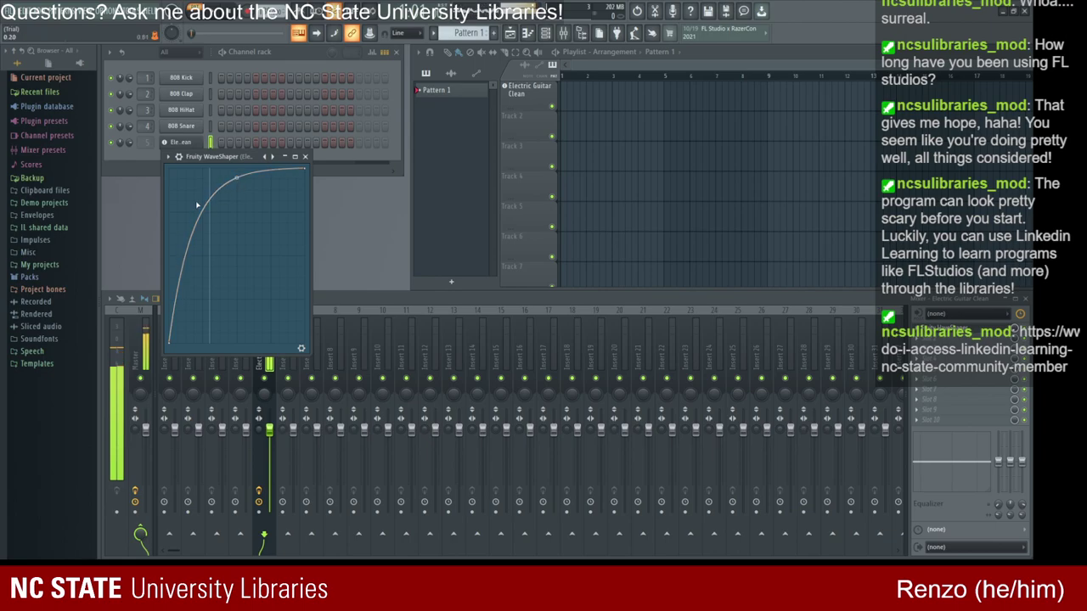
pyautogui.click(305, 156)
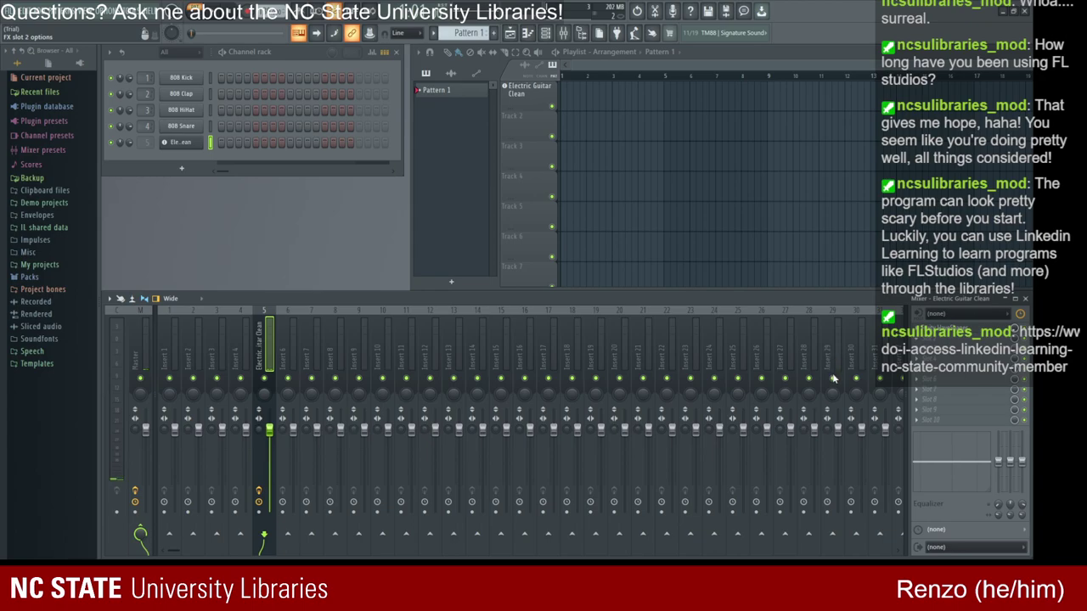
# Step: Add Fruity Reeverb 2 to the guitar track's second effect slot and try the Hardcore effect with the 80s lead preset
pyautogui.click(960, 338)
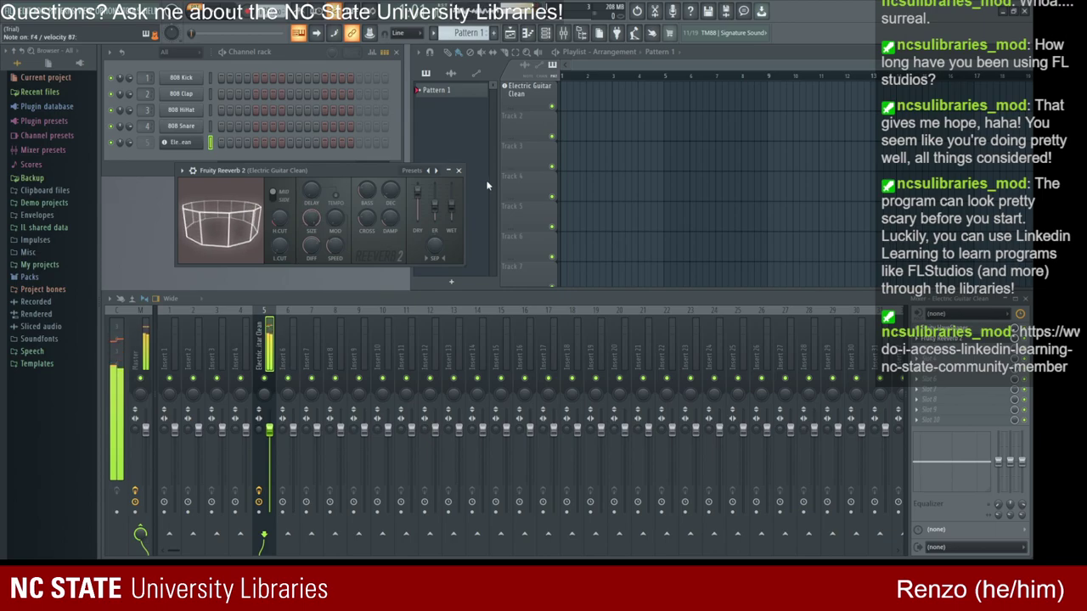
pyautogui.click(460, 171)
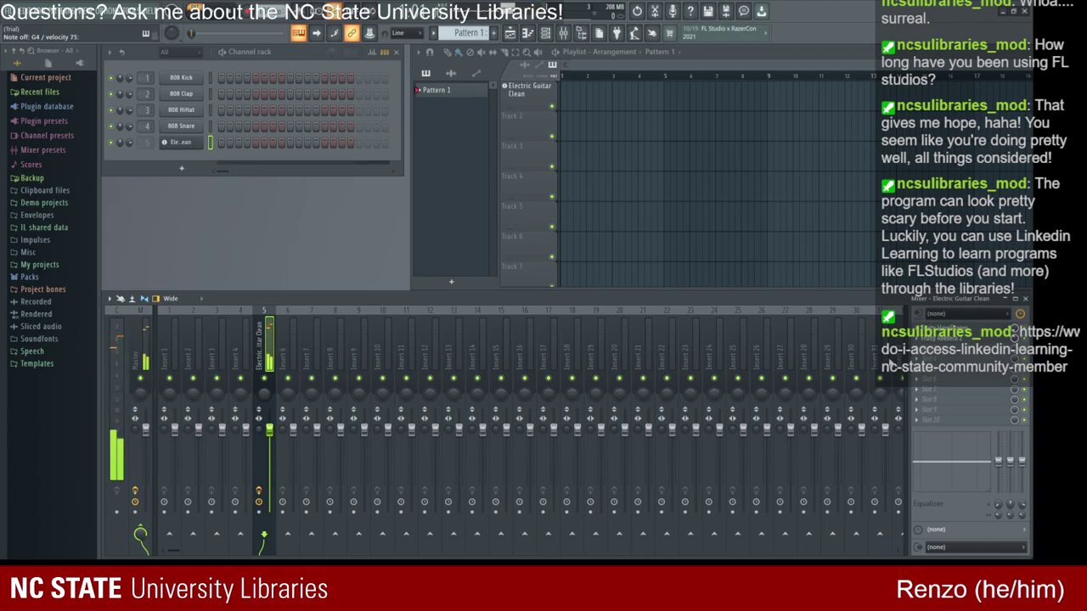
pyautogui.click(951, 327)
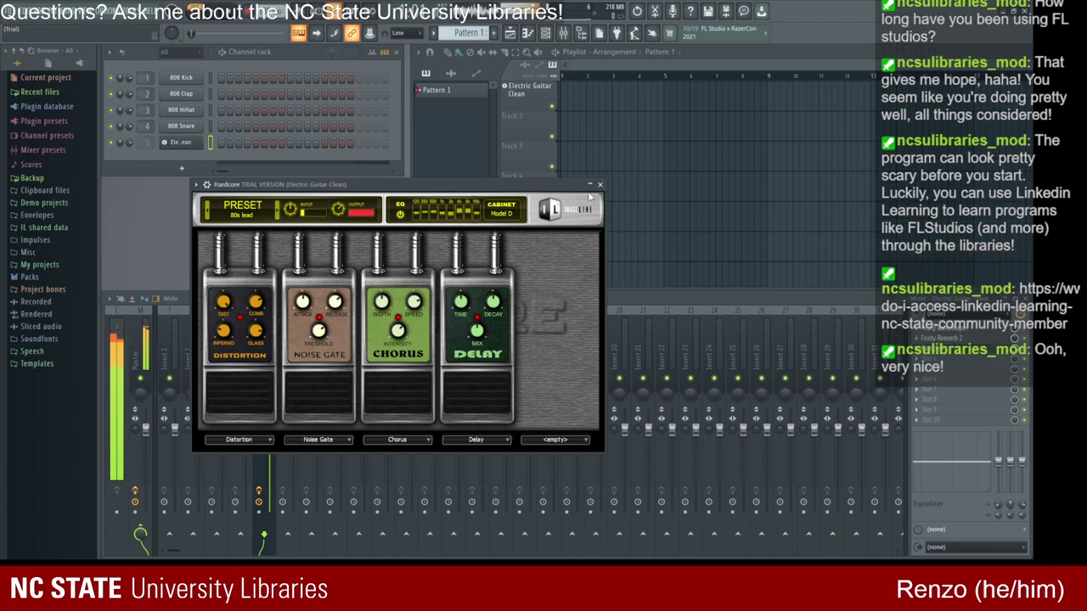
pyautogui.click(600, 185)
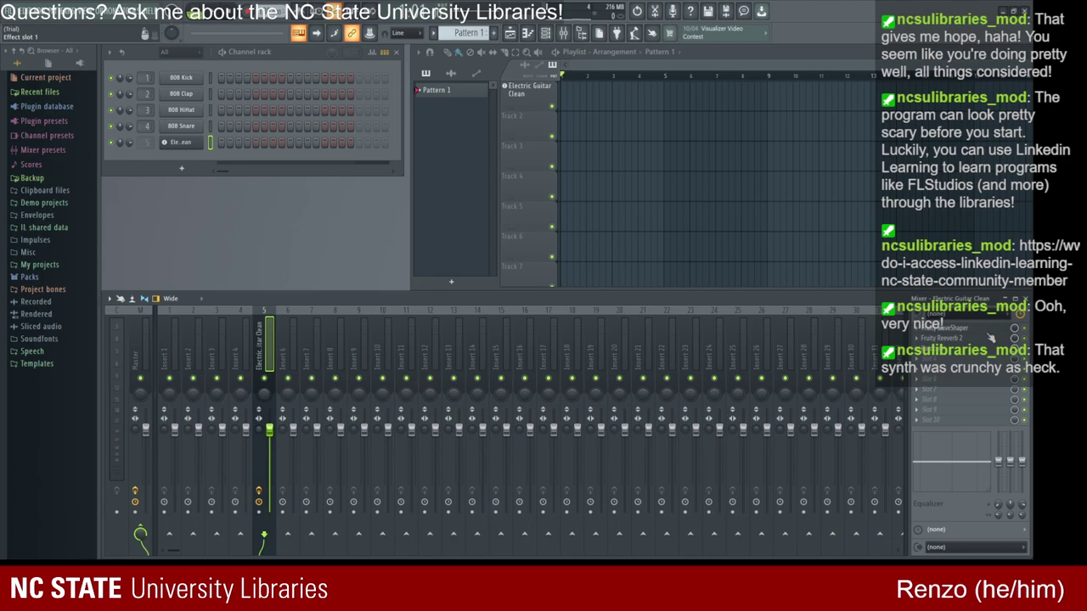
# Step: Lower the Electric Guitar Clean mixer fader well below the default level and start an audio recording of the track
pyautogui.press('space')
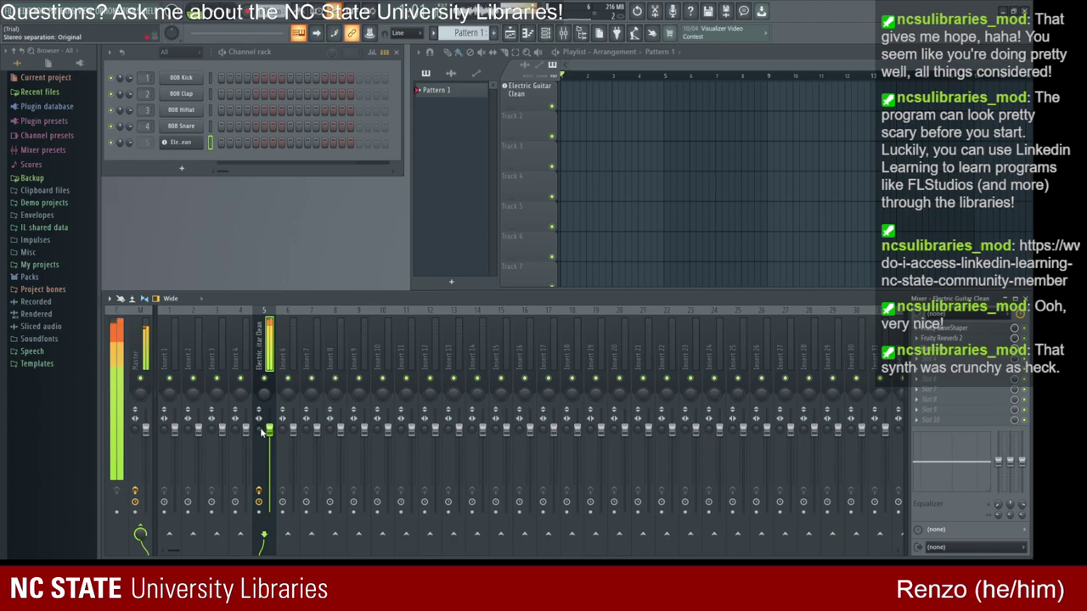
pyautogui.moveTo(269, 431); pyautogui.dragTo(268, 491)
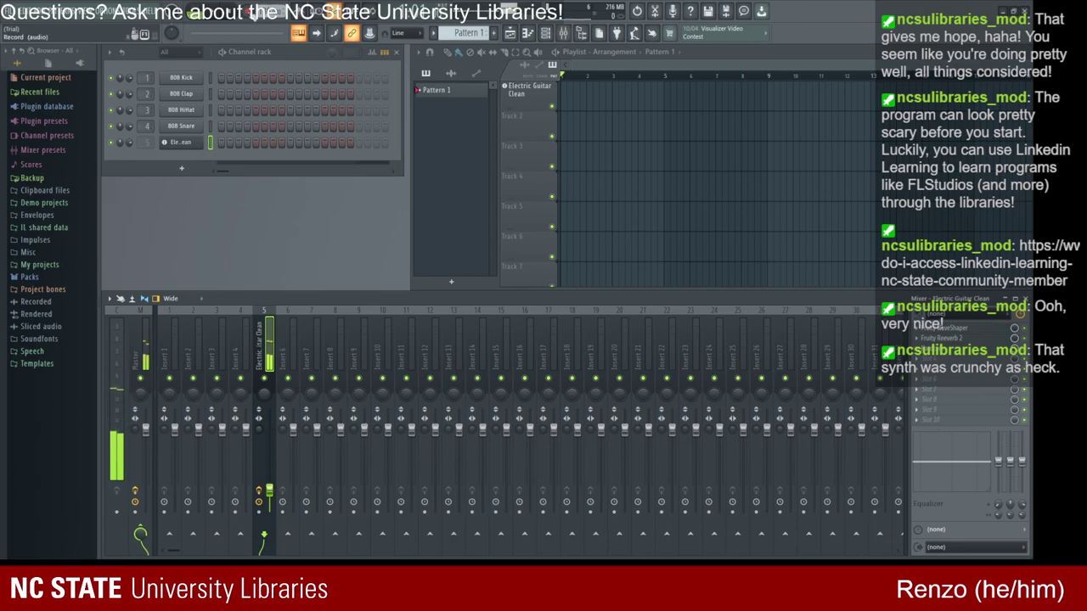
pyautogui.click(248, 18)
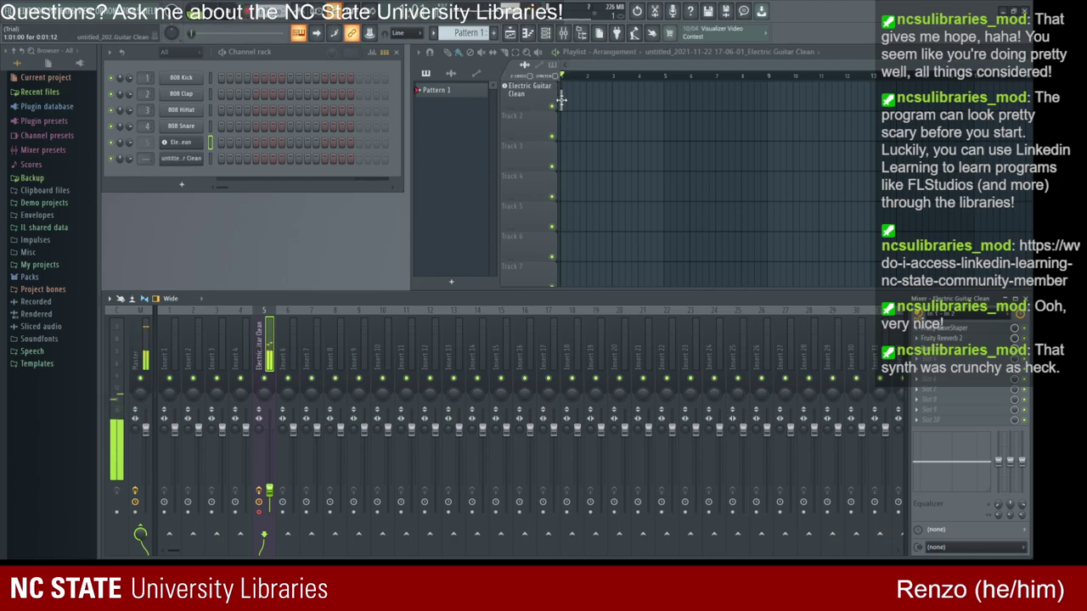
# Step: Record a take of the Electric Guitar Clean track, play it back, and delete its clip from the playlist
pyautogui.click(417, 90)
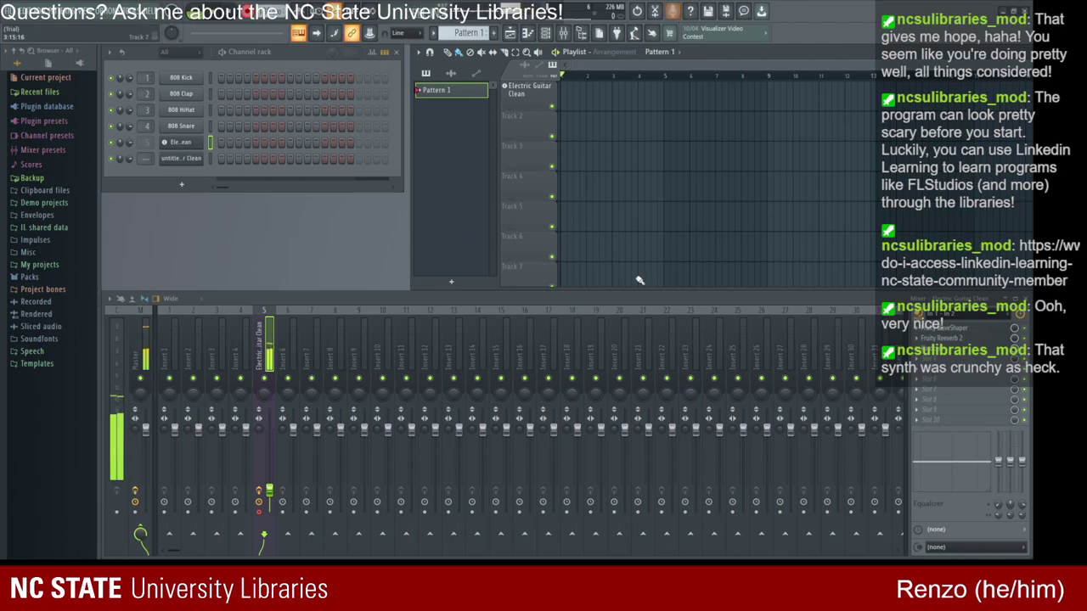
pyautogui.press('space')
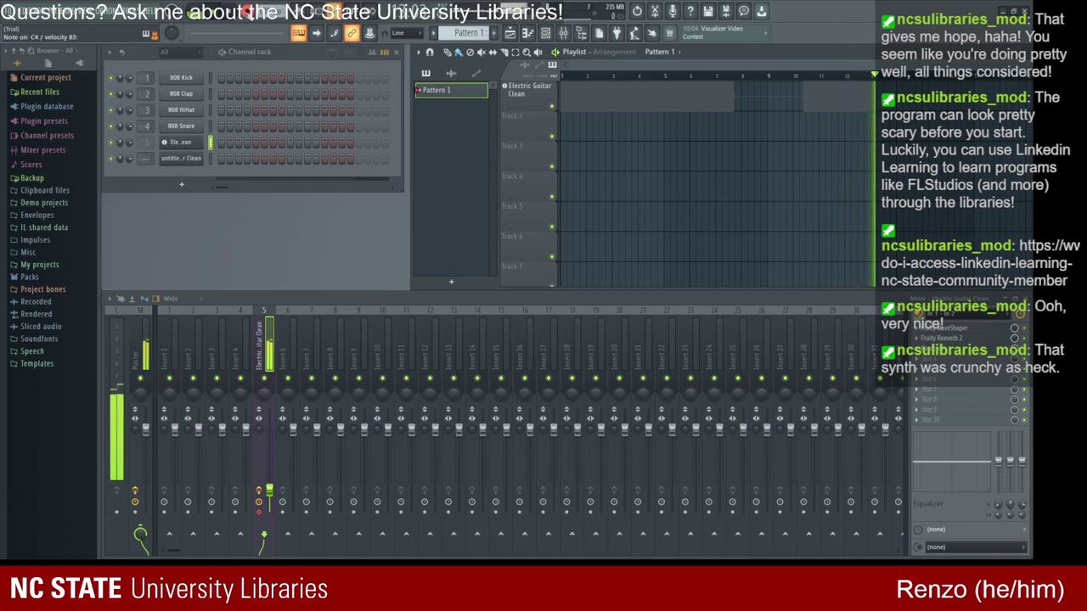
pyautogui.press('space')
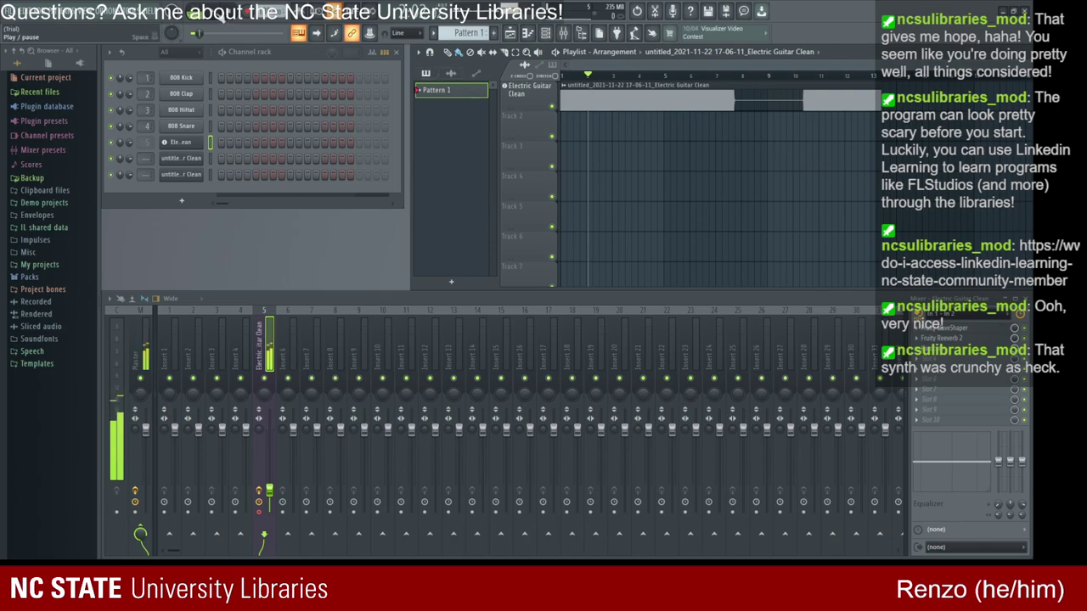
pyautogui.rightClick(690, 93)
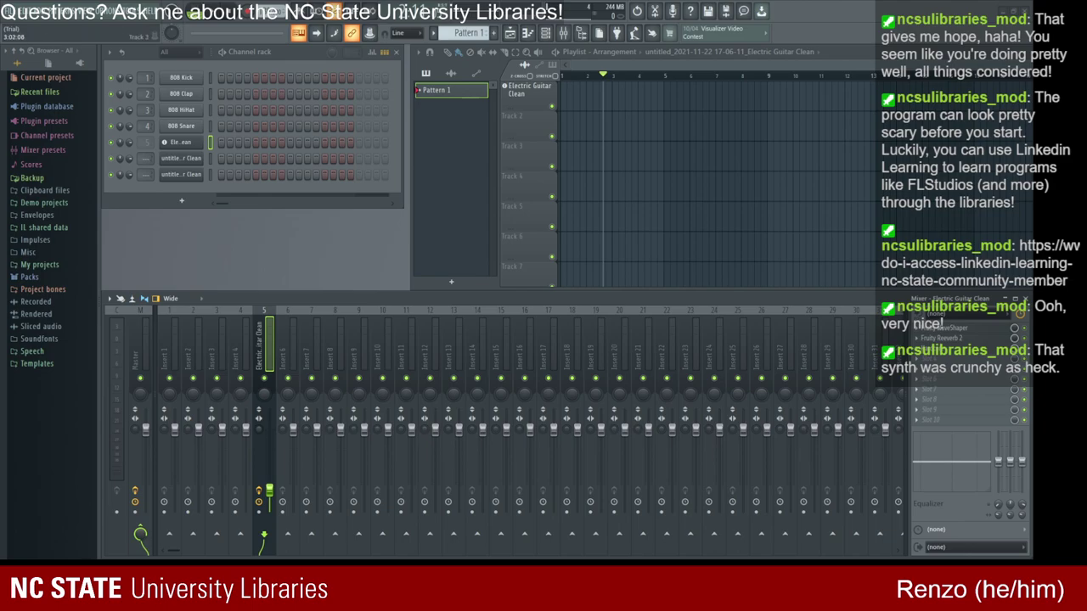
# Step: Record and play back another Electric Guitar Clean take, and lower the Master fader well below the default level
pyautogui.press('space')
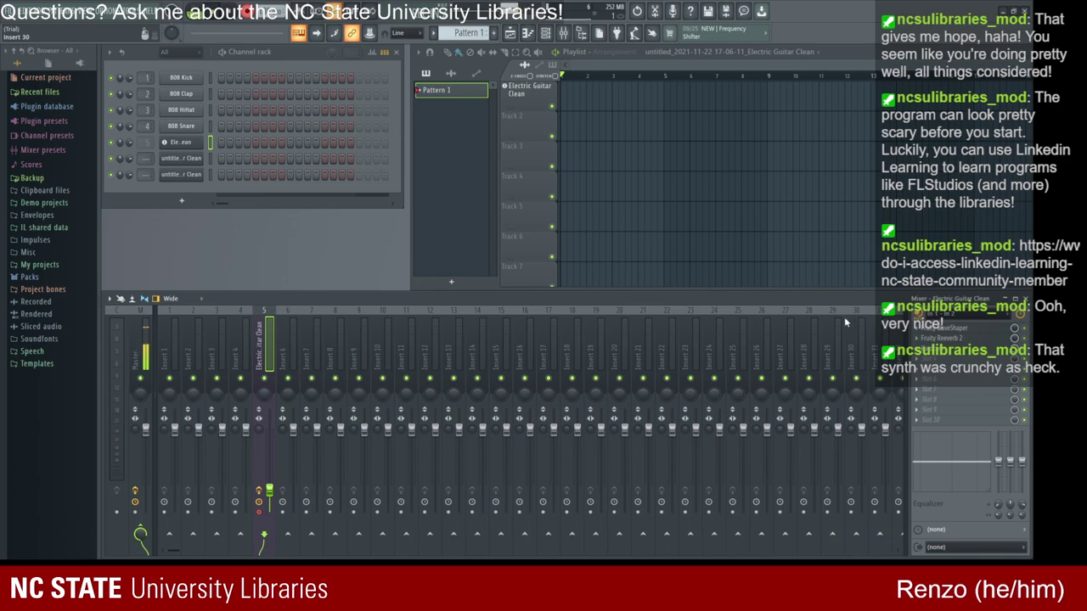
pyautogui.press('space')
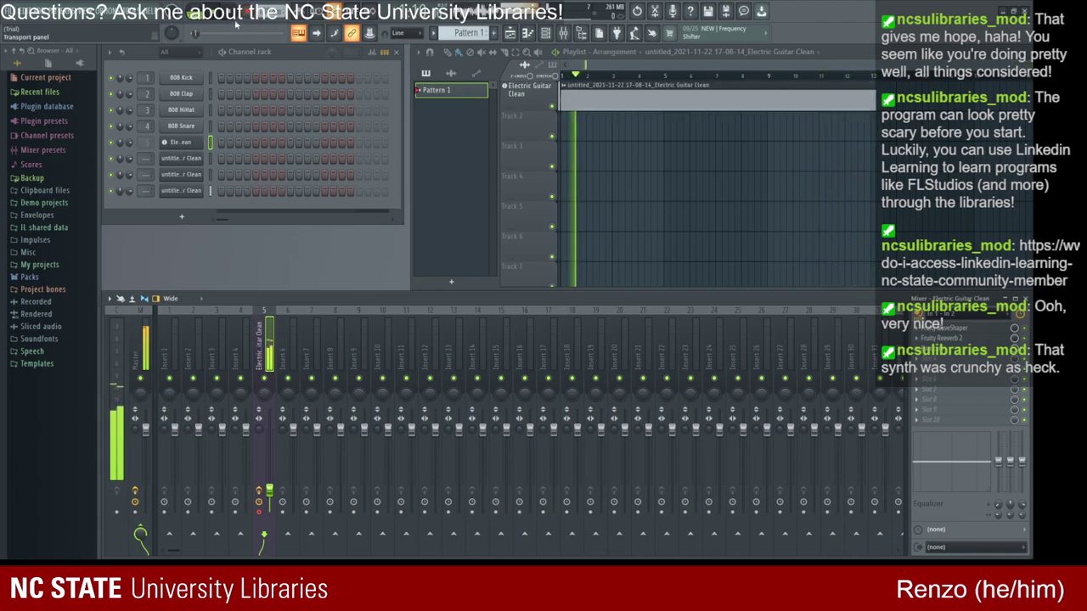
pyautogui.press('space')
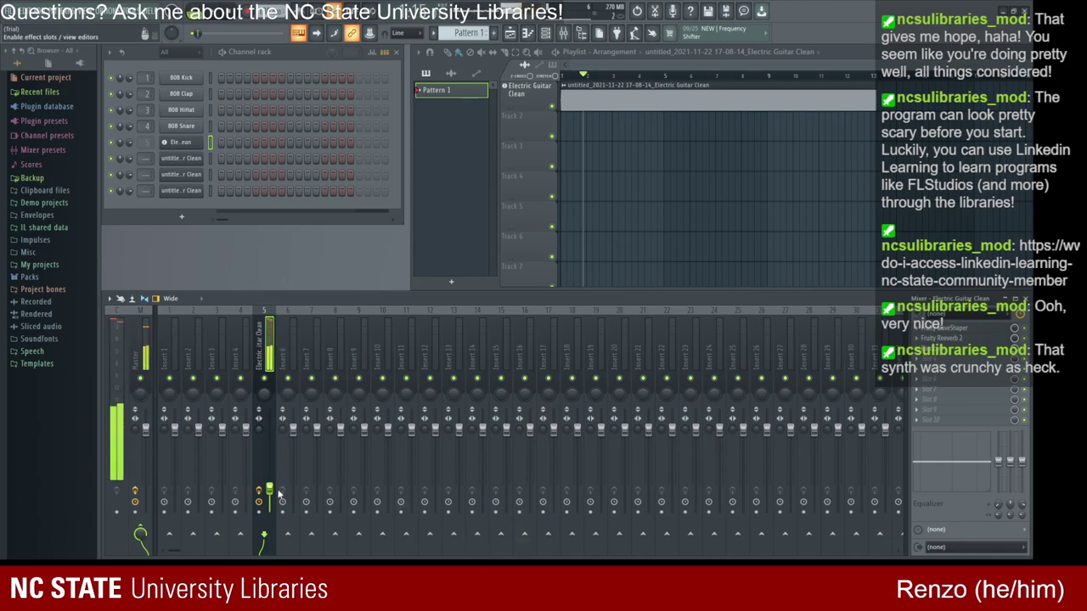
pyautogui.moveTo(145, 429); pyautogui.dragTo(145, 487)
# Step: Remove the guitar recording from the playlist and delete all recorded guitar audio clips from the project
pyautogui.click(599, 93)
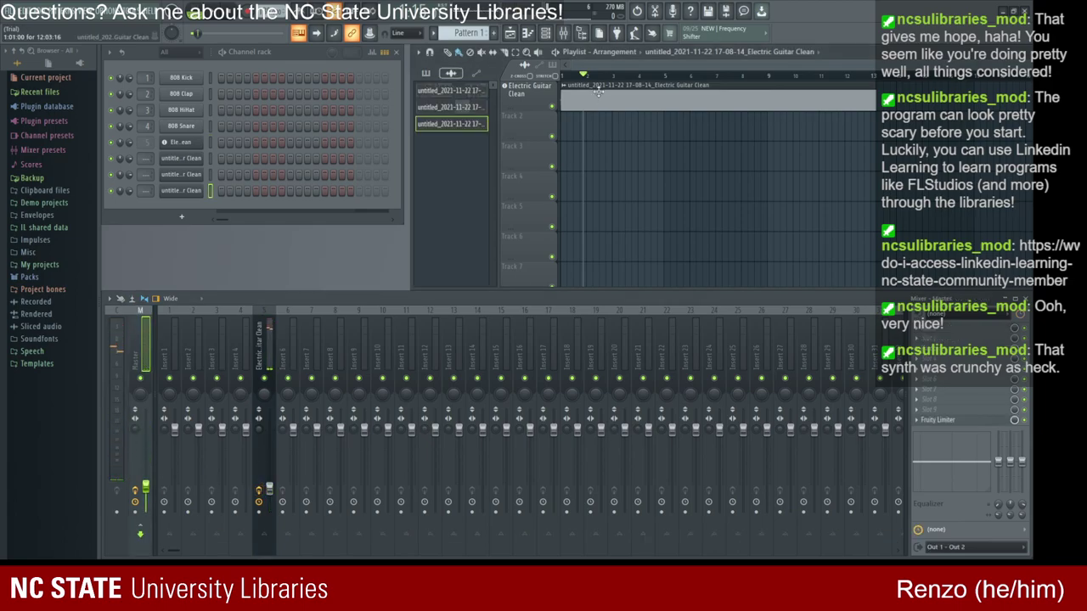
pyautogui.rightClick(595, 101)
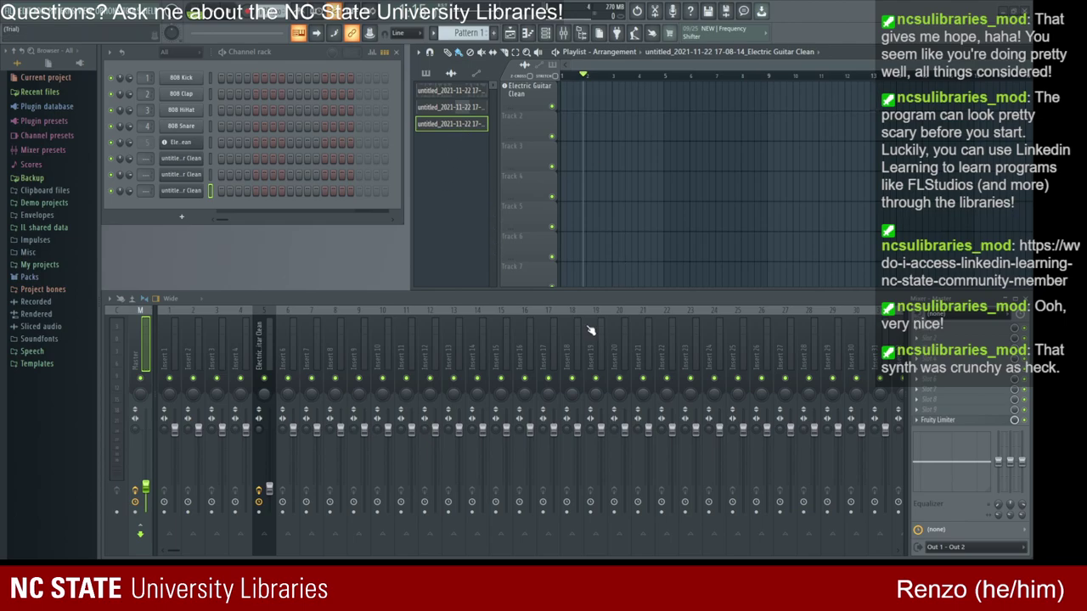
pyautogui.rightClick(456, 124)
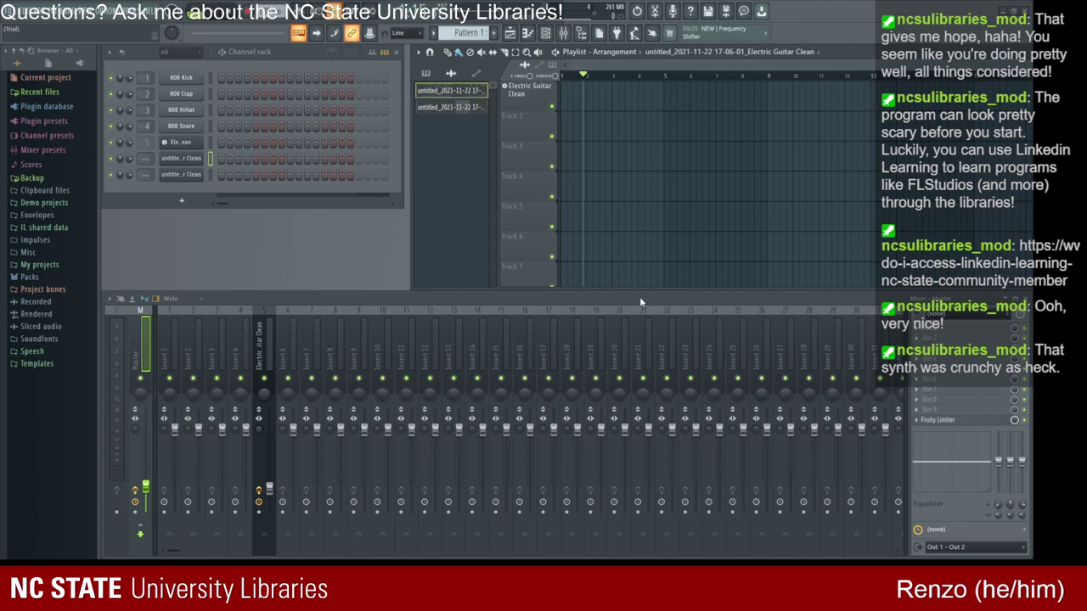
pyautogui.rightClick(453, 107)
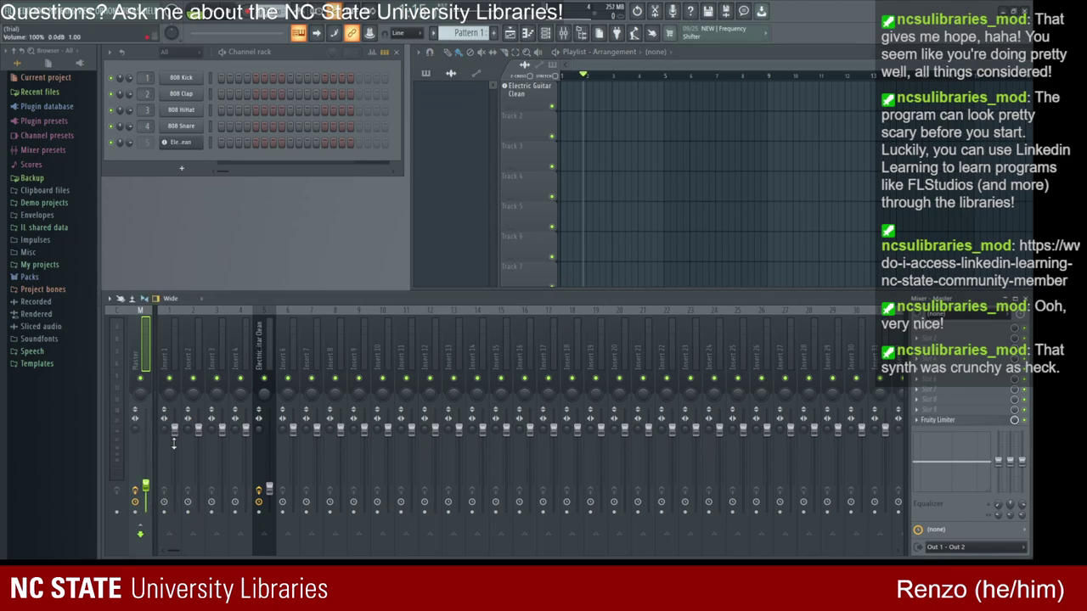
# Step: Check the Electric Guitar Clean instrument, raise the Master fader partway, and start an audio recording on the Master track
pyautogui.click(177, 142)
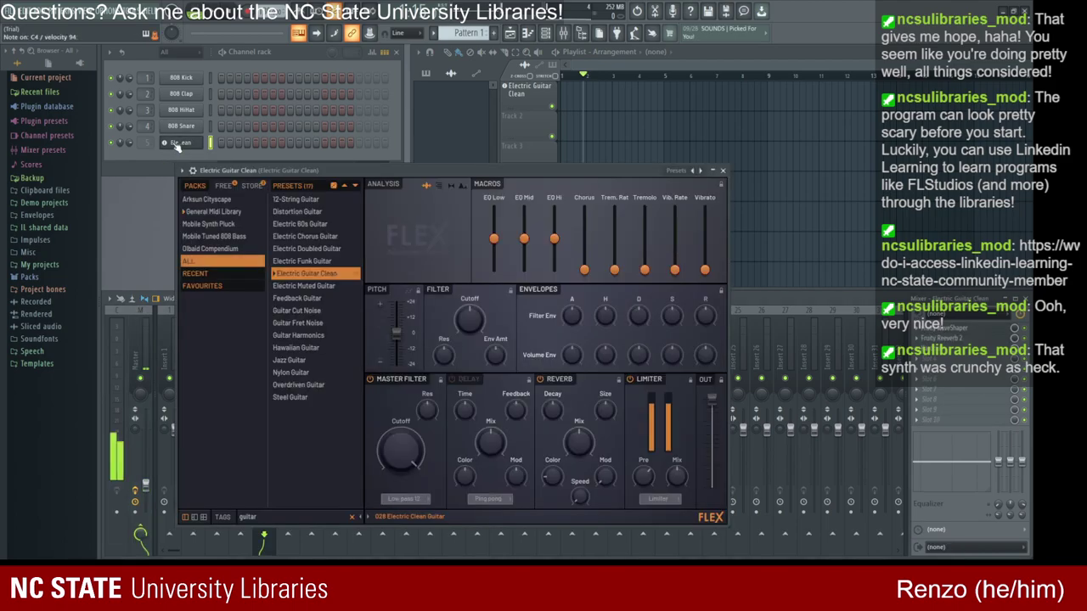
pyautogui.click(723, 172)
pyautogui.moveTo(146, 485); pyautogui.dragTo(146, 459)
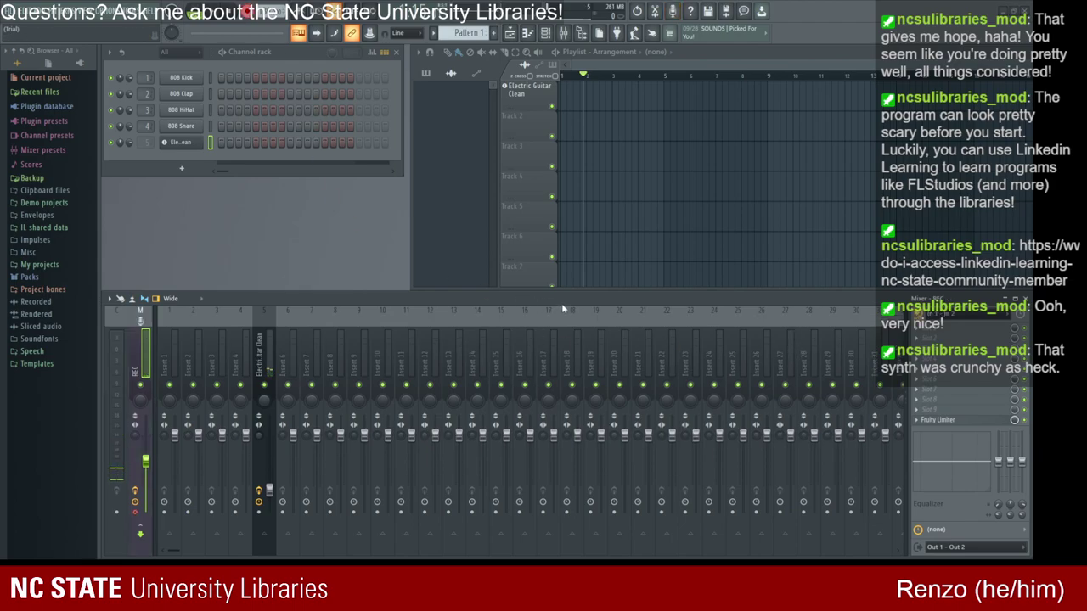
pyautogui.press('space')
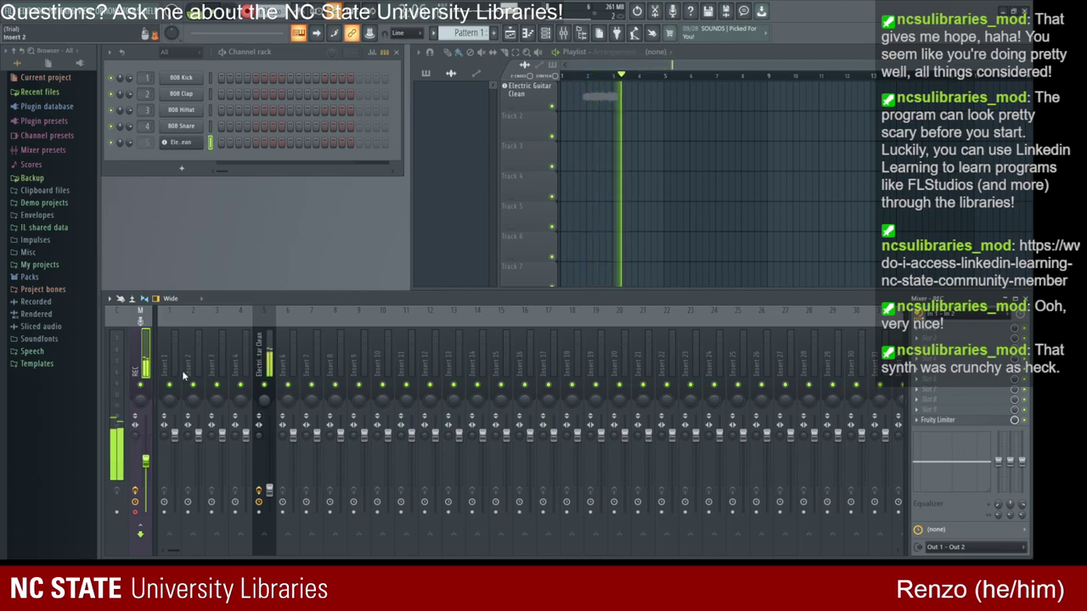
# Step: Raise the Master fader to about the default level, finish the recording, and play the take back from around bar 2
pyautogui.moveTo(146, 464); pyautogui.dragTo(148, 436)
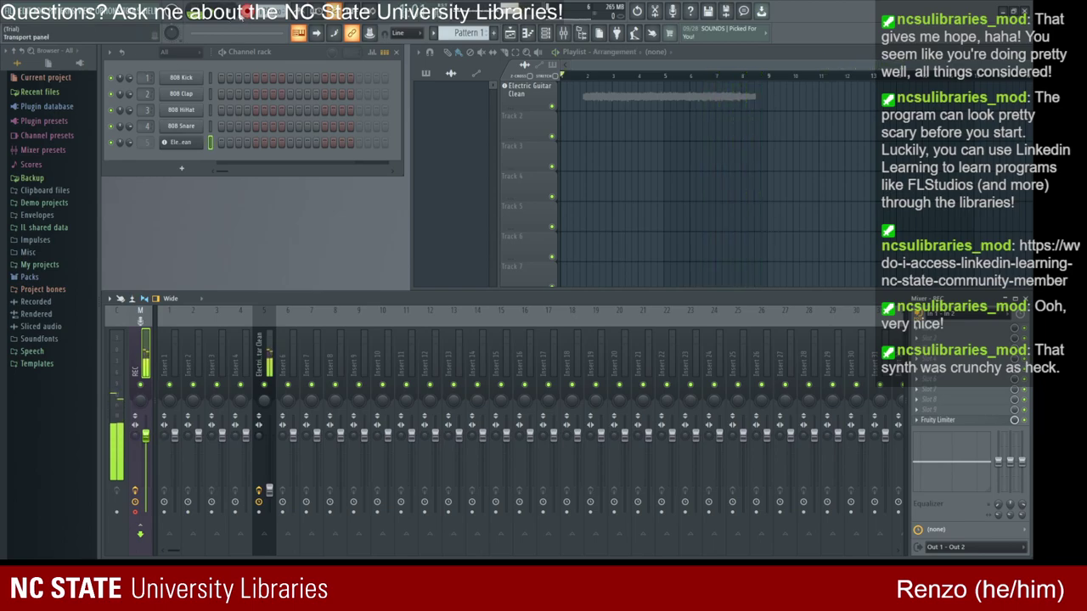
pyautogui.click(246, 12)
pyautogui.click(599, 78)
pyautogui.press('space')
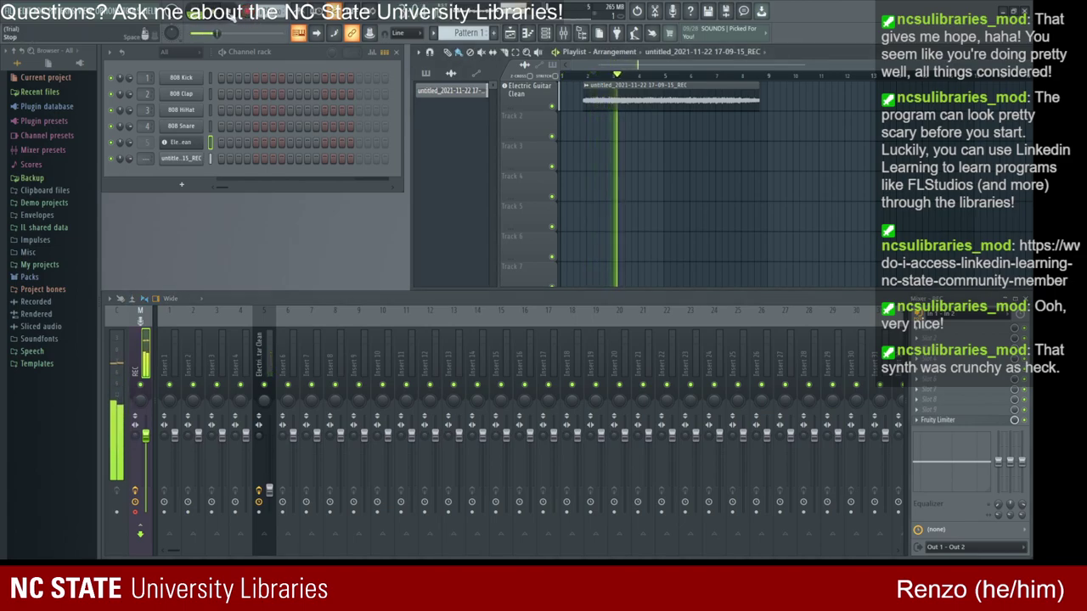
pyautogui.click(246, 12)
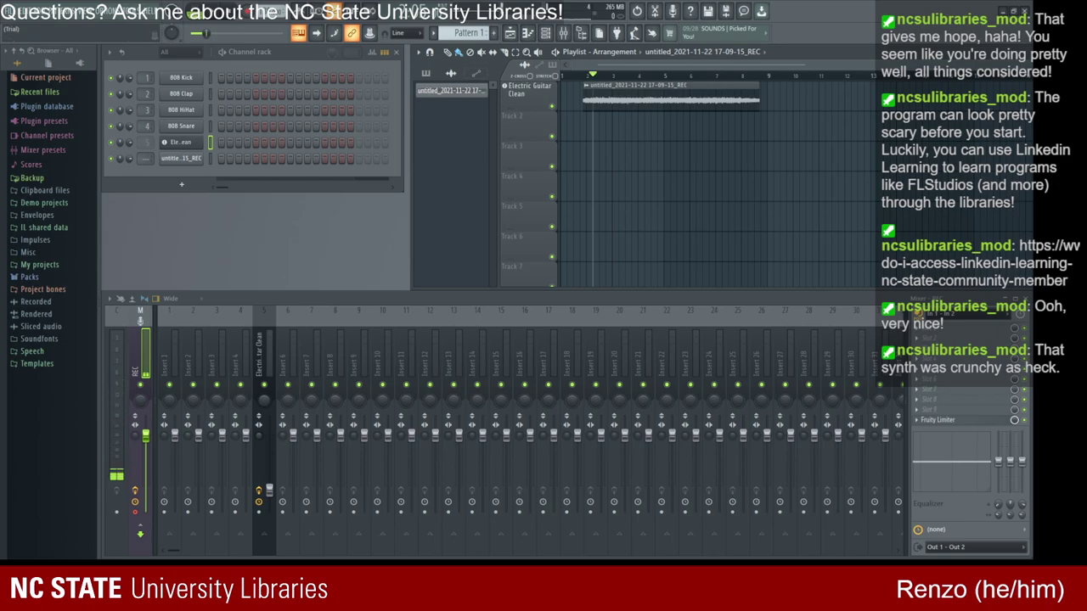
# Step: Remove the recorded Master take from the playlist and audio clips, and close the Edison recorder on the Electric Guitar Clean track
pyautogui.click(268, 498)
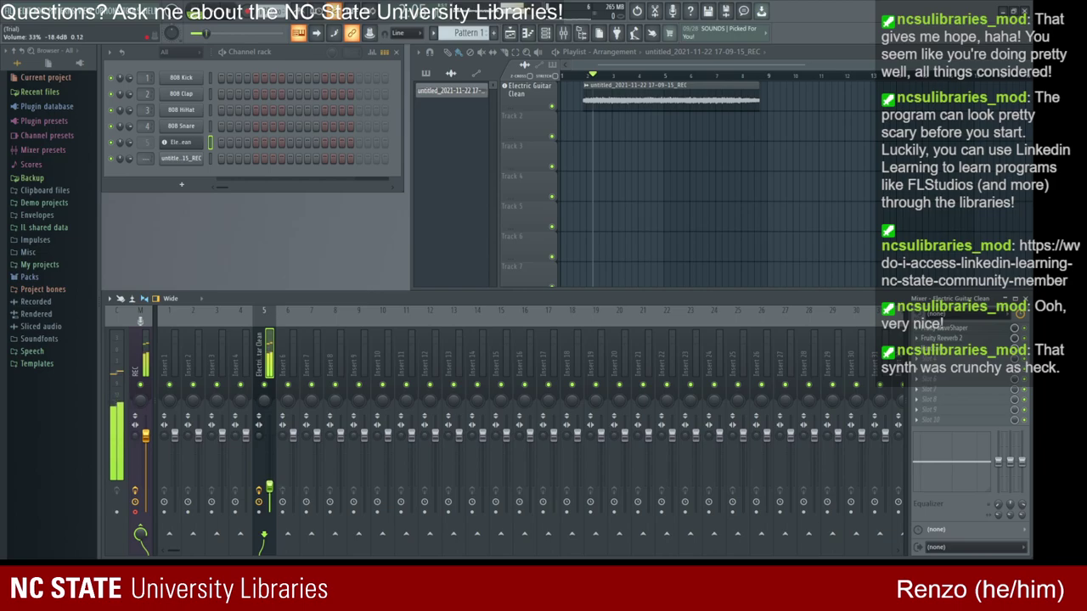
pyautogui.hotkey('ctrl', 'z')
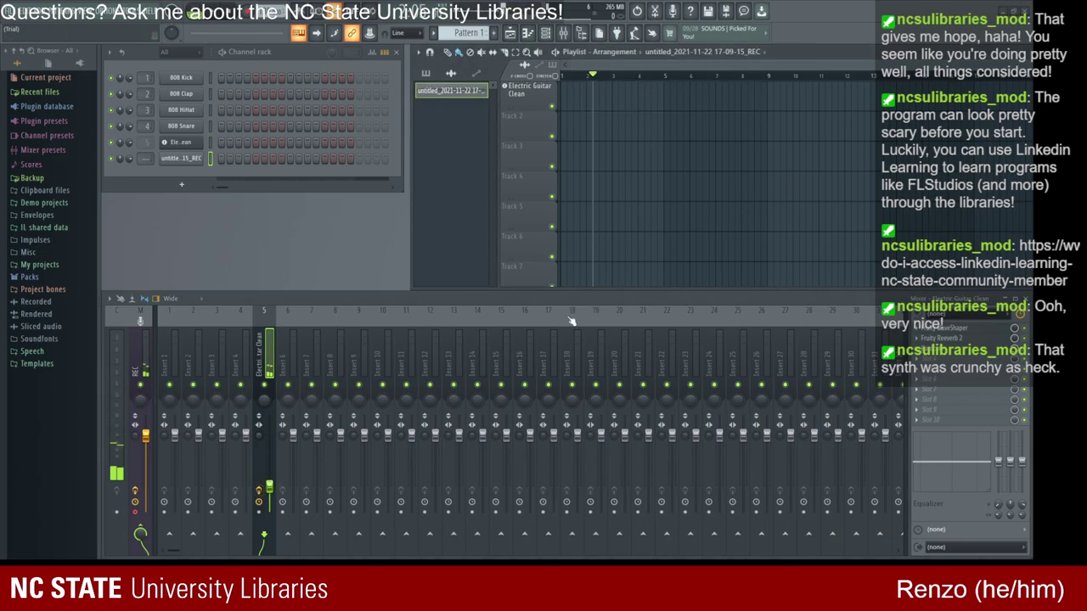
pyautogui.hotkey('ctrl', 'z')
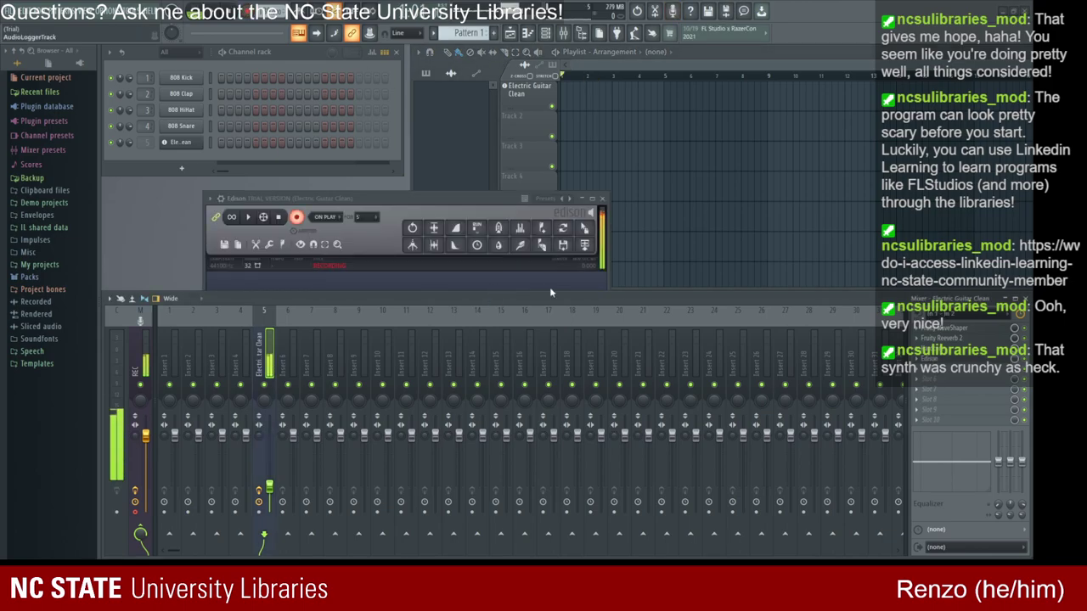
pyautogui.click(600, 200)
# Step: Record a short guitar take near bar 2 through the Master track and stop it
pyautogui.press('space')
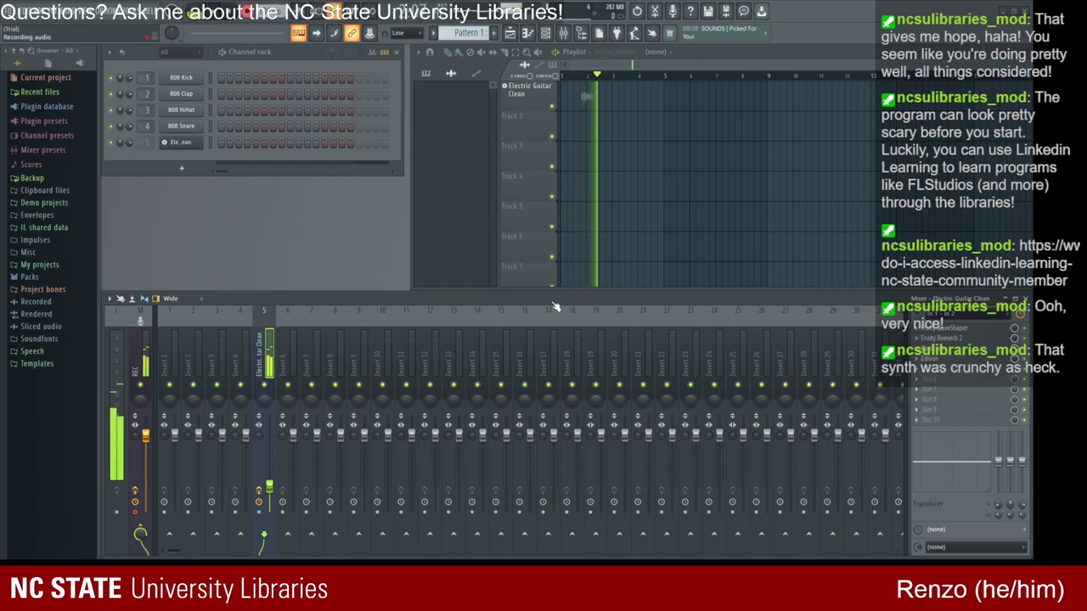
pyautogui.press('space')
pyautogui.press('space')
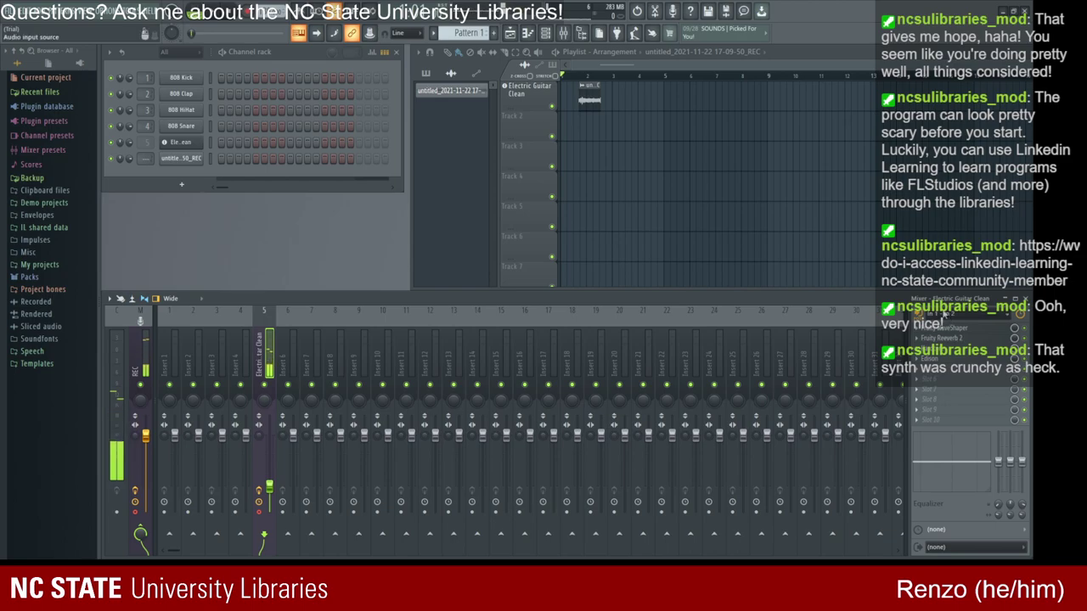
# Step: Check the Hardcore effect and the Electric Guitar Clean instrument, and delete the short take from the playlist and audio clips
pyautogui.click(949, 349)
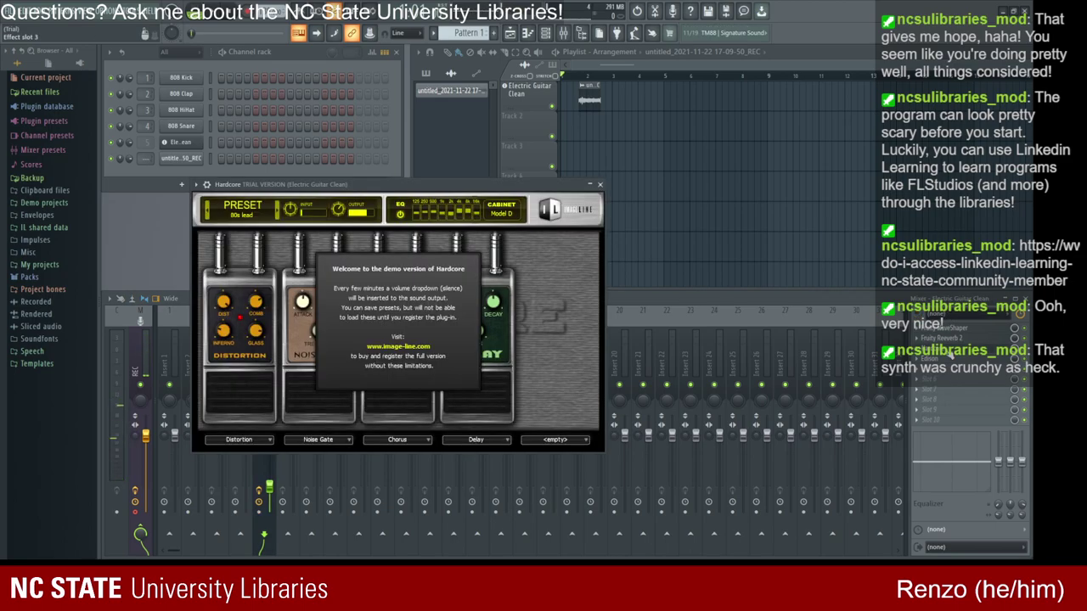
pyautogui.click(600, 184)
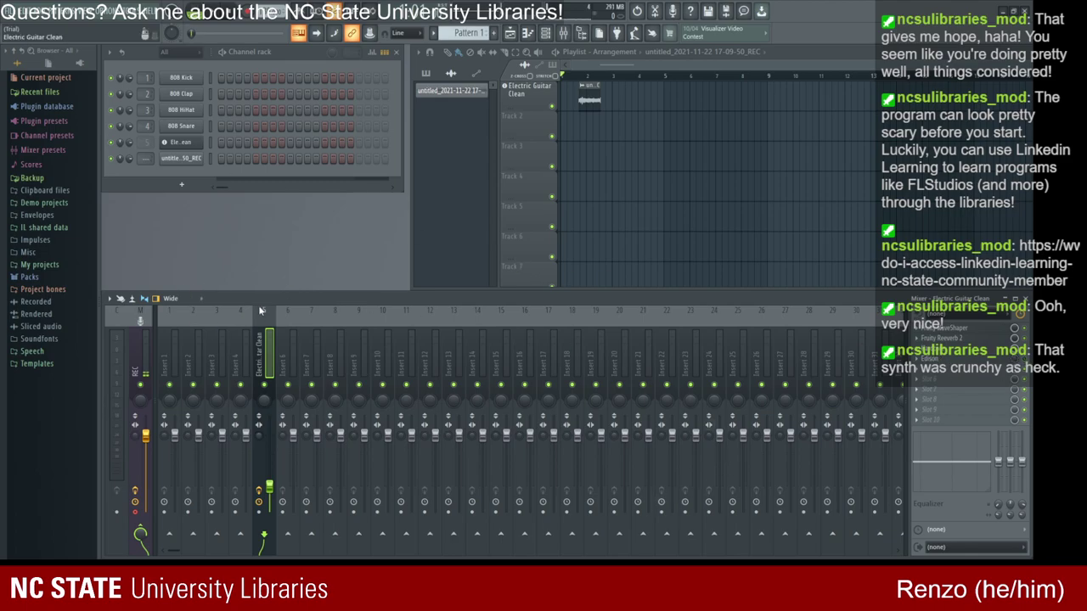
pyautogui.click(181, 142)
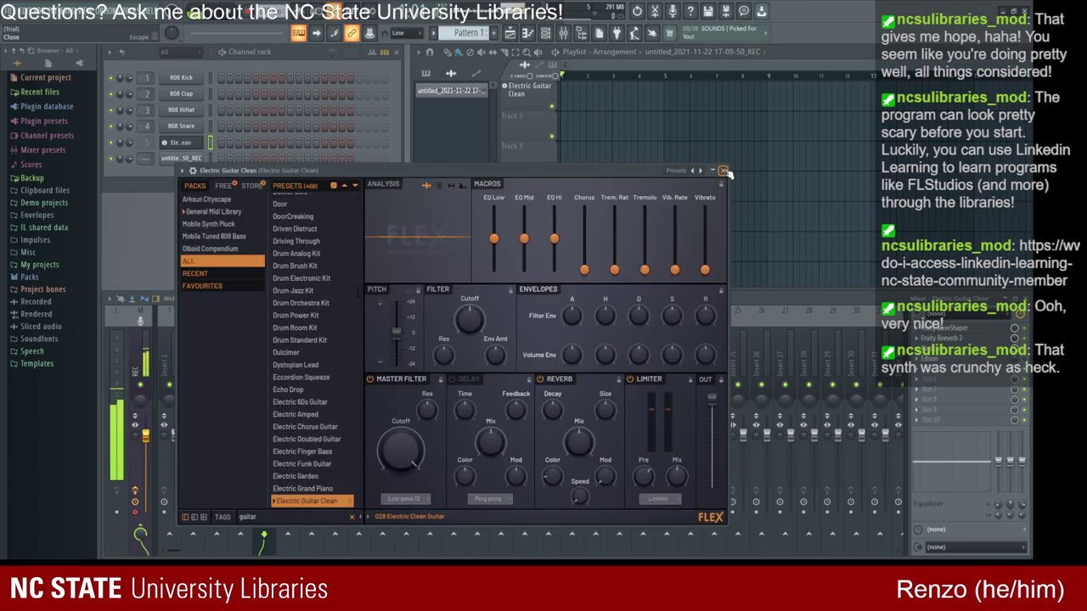
pyautogui.click(723, 170)
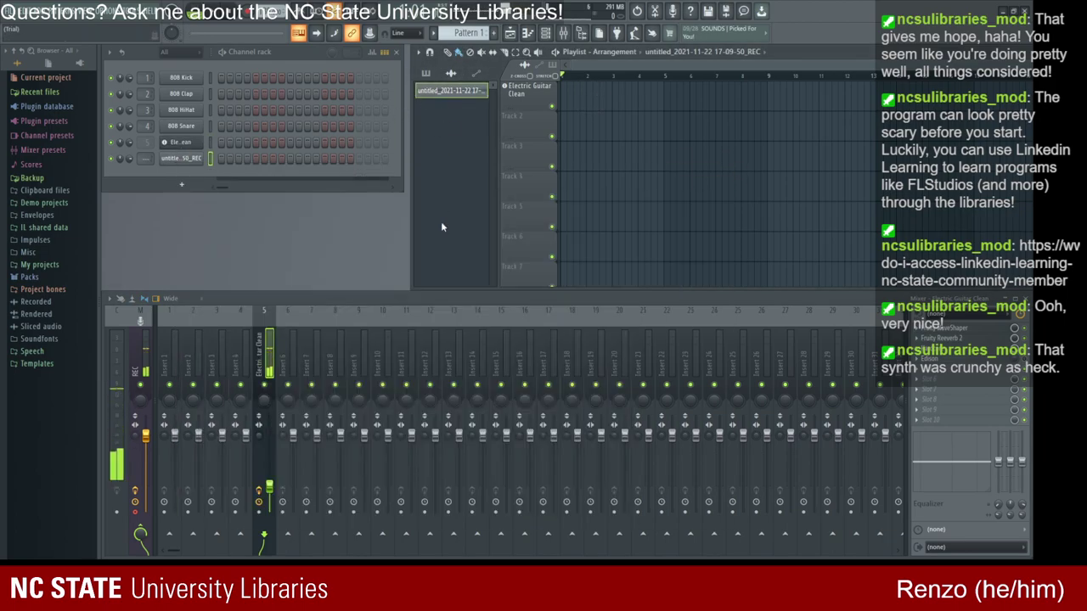
pyautogui.hotkey('ctrl', 'z')
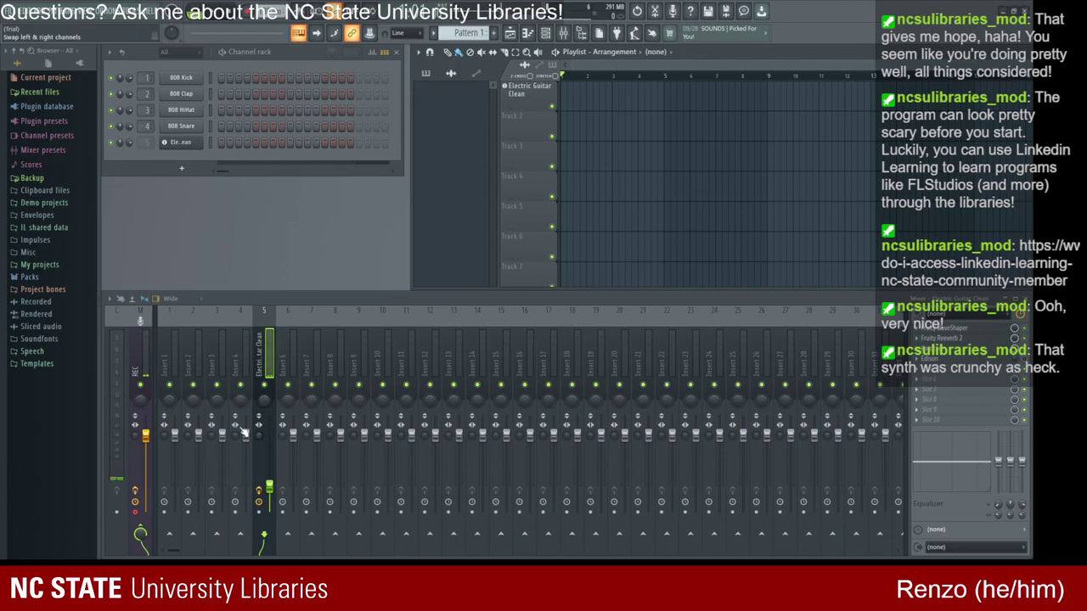
# Step: Set the Master fader slightly below the default level and record a new guitar take from bar 1 through the Master track
pyautogui.click(181, 142)
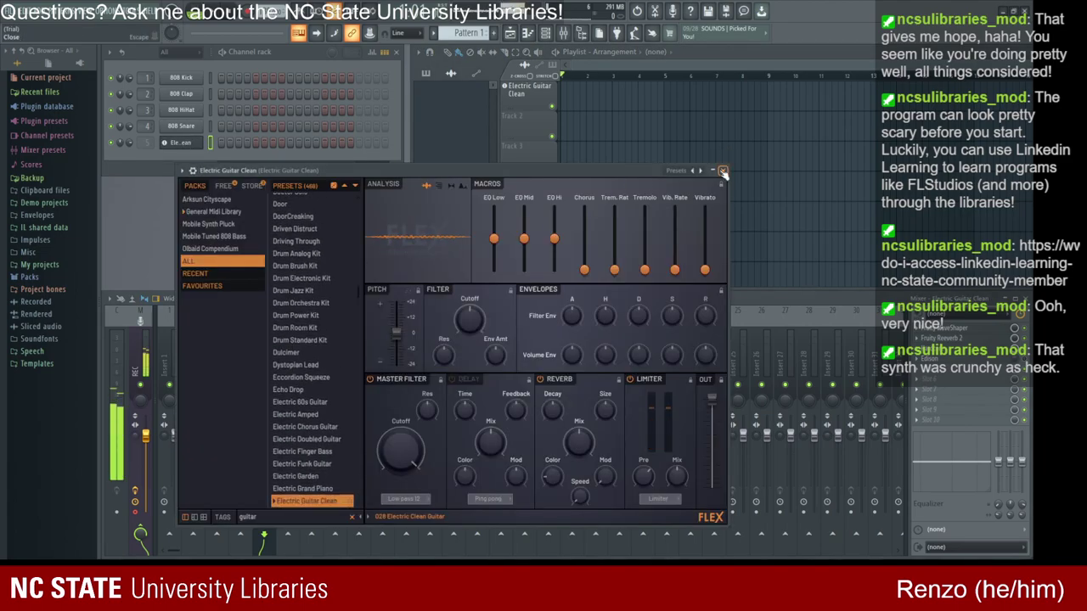
pyautogui.click(722, 171)
pyautogui.moveTo(149, 443); pyautogui.dragTo(150, 447)
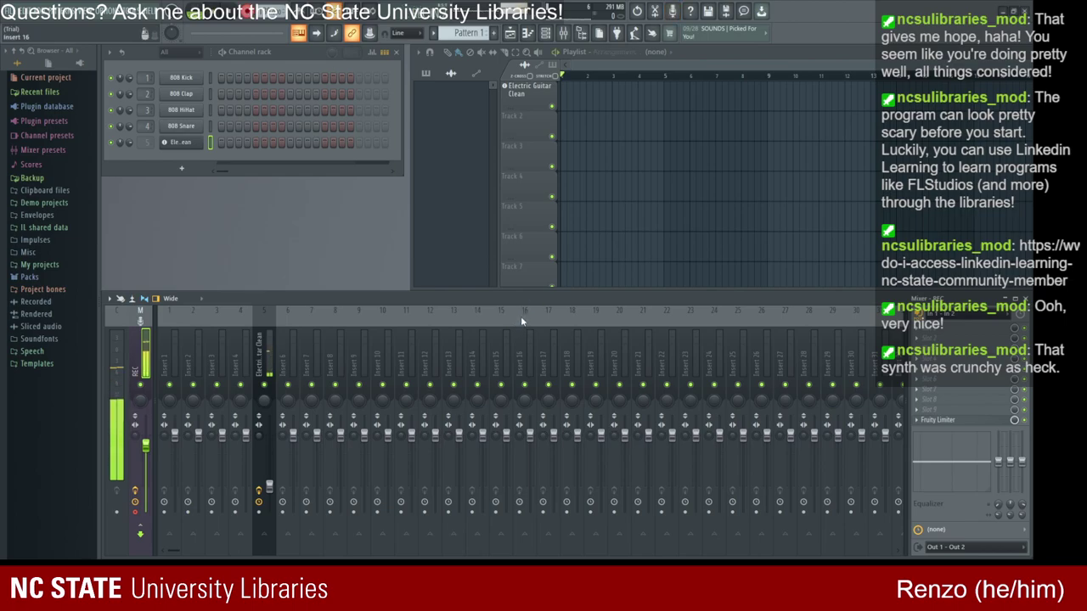
pyautogui.press('space')
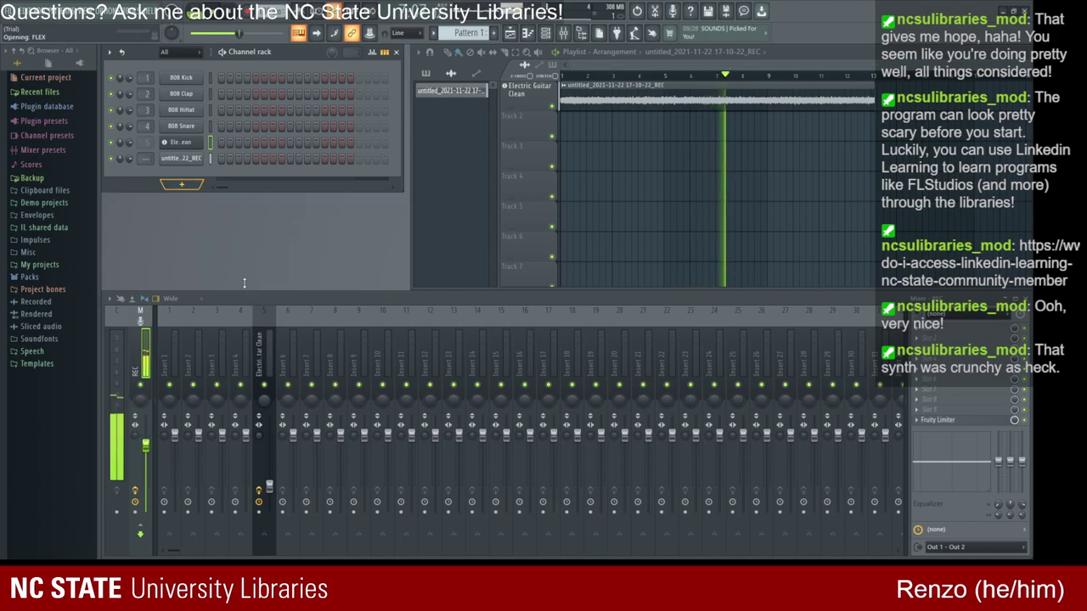
# Step: Add a new FLEX instrument channel and filter its presets by "guitar"
pyautogui.click(181, 142)
pyautogui.click(211, 251)
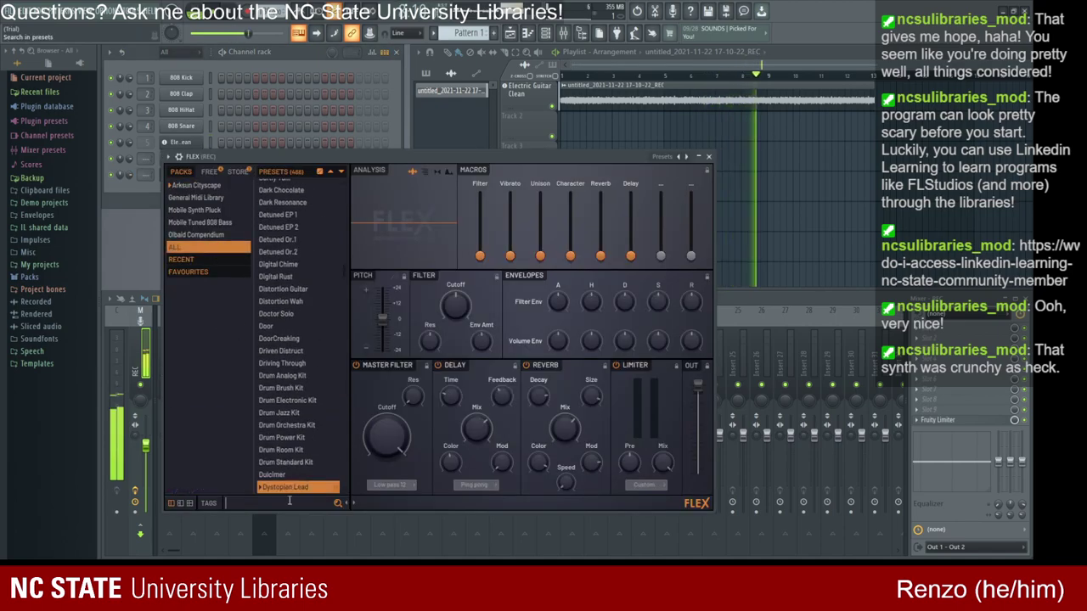
pyautogui.write('guitar')
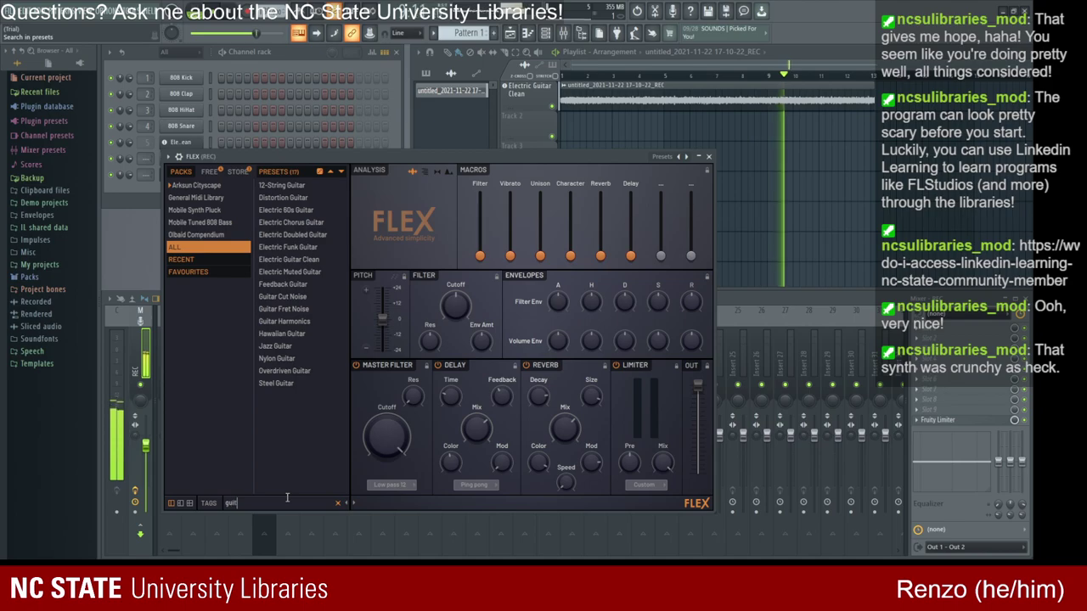
# Step: Try the Distortion Guitar preset in FLEX and load the Electric 60s Guitar preset instead
pyautogui.click(281, 199)
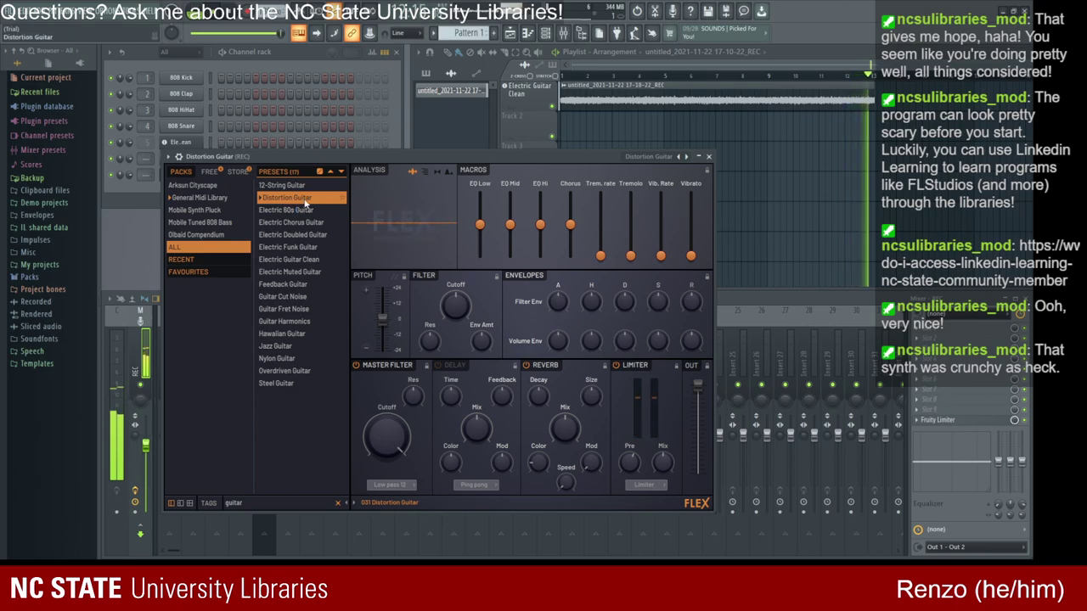
pyautogui.click(316, 199)
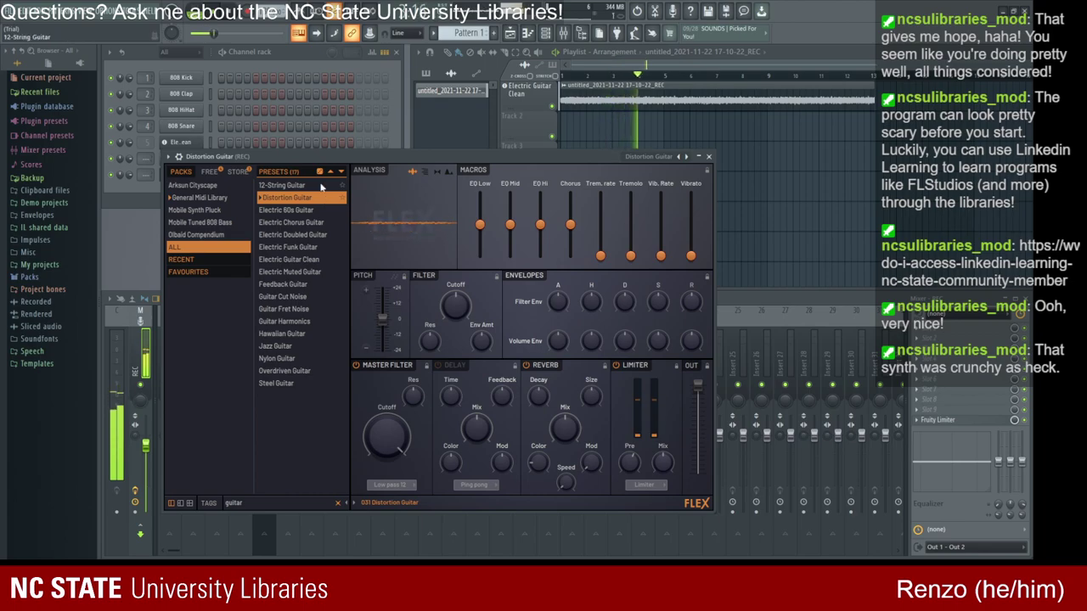
pyautogui.click(307, 211)
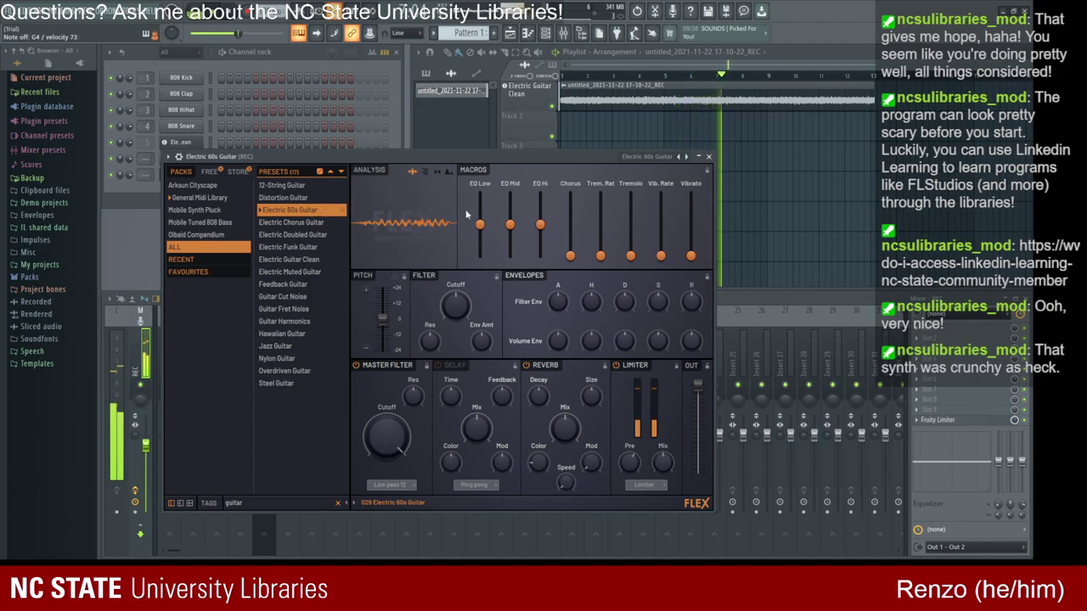
# Step: Link the Electric 60s Guitar channel to mixer track 6 and playlist track 2, and insert Hardcore with the 80s lead preset on that mixer track
pyautogui.click(709, 157)
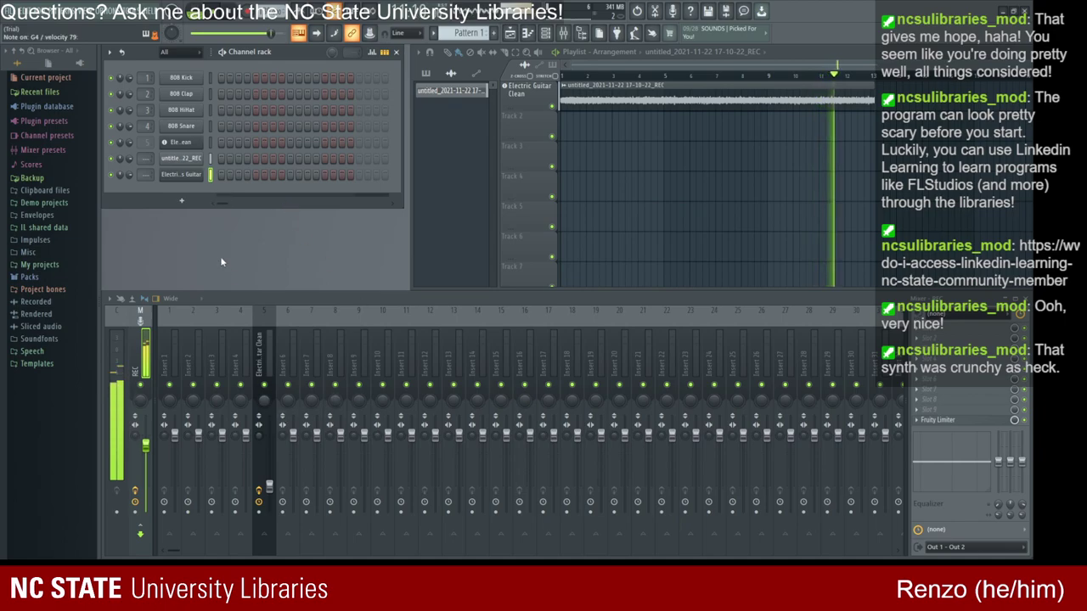
pyautogui.hotkey('ctrl', 'l')
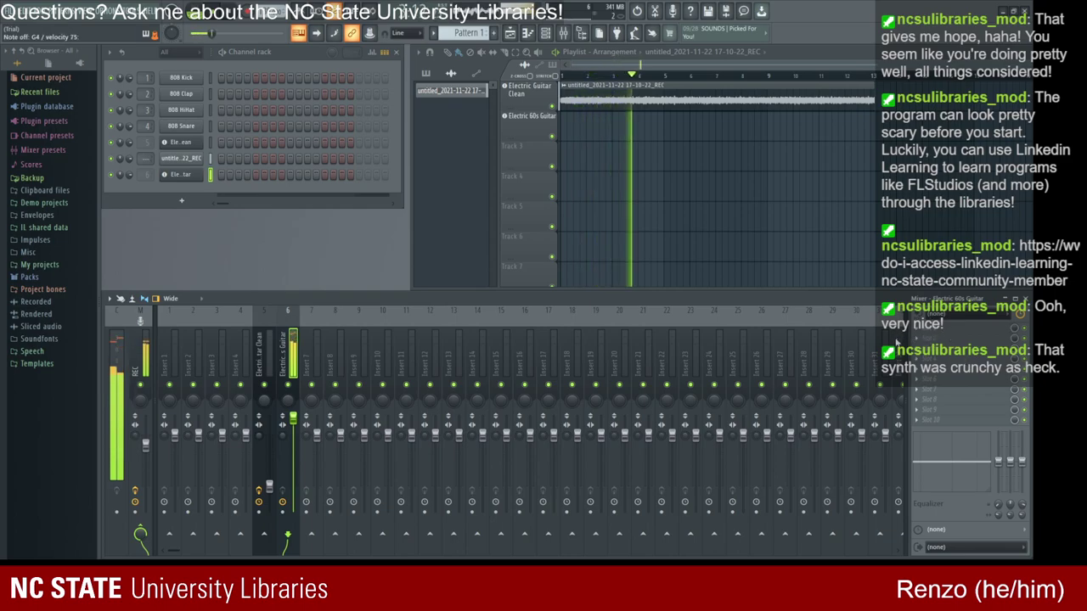
pyautogui.click(935, 313)
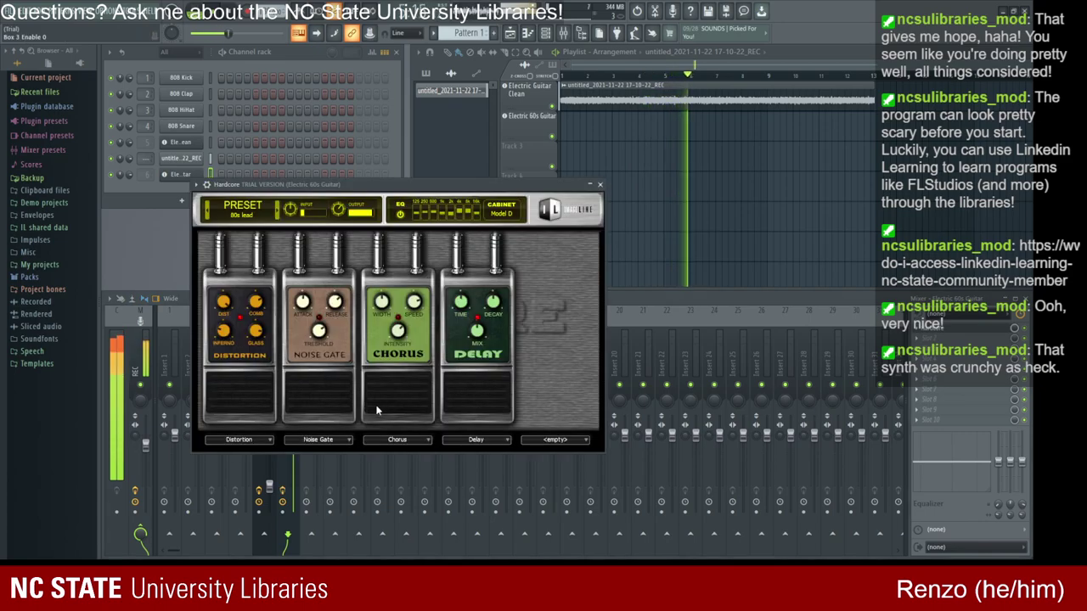
# Step: Fill all five Hardcore pedal slots with Distortion, replacing the Noise Gate, Chorus and Delay pedals
pyautogui.click(332, 442)
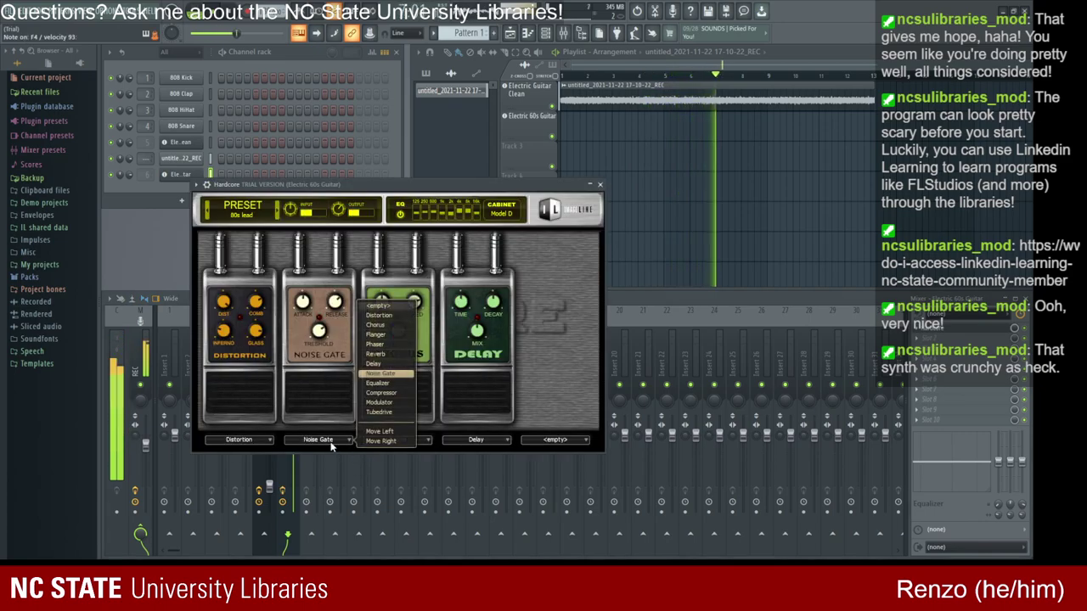
pyautogui.click(402, 312)
pyautogui.click(396, 439)
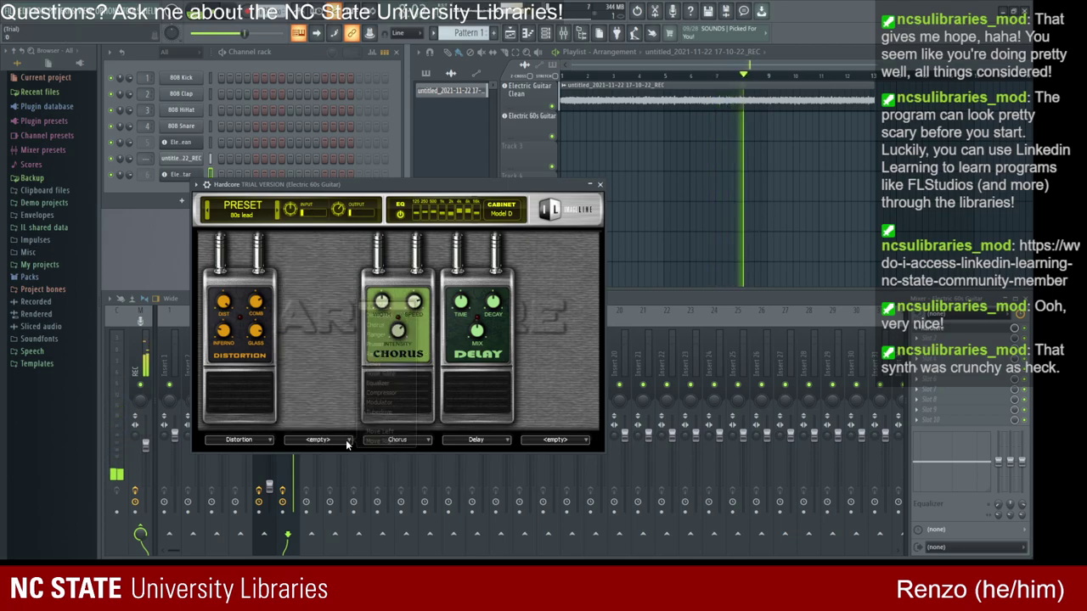
pyautogui.click(378, 316)
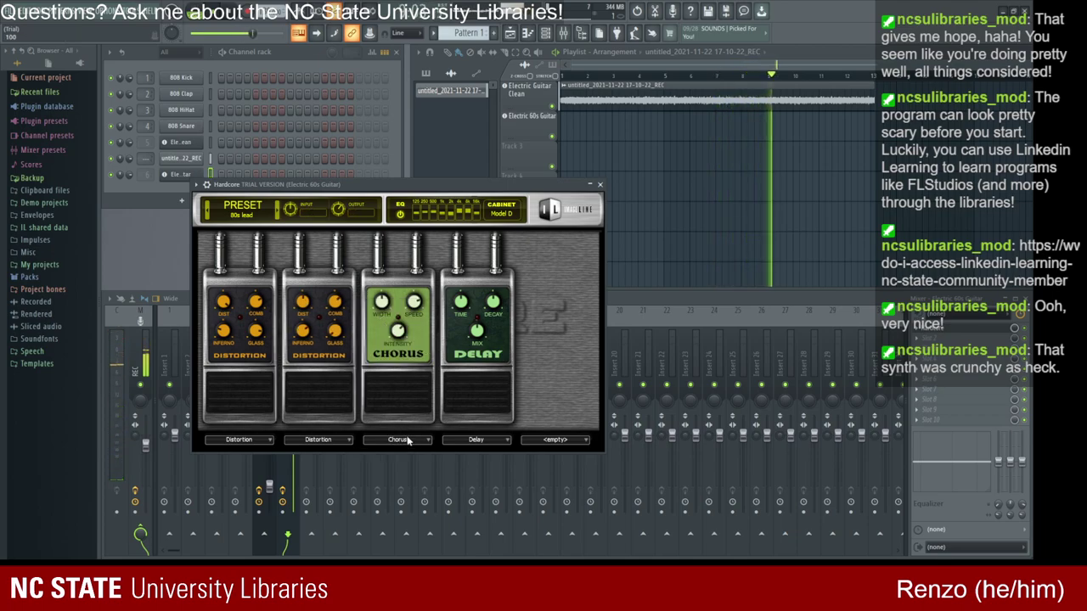
pyautogui.click(409, 440)
pyautogui.click(459, 315)
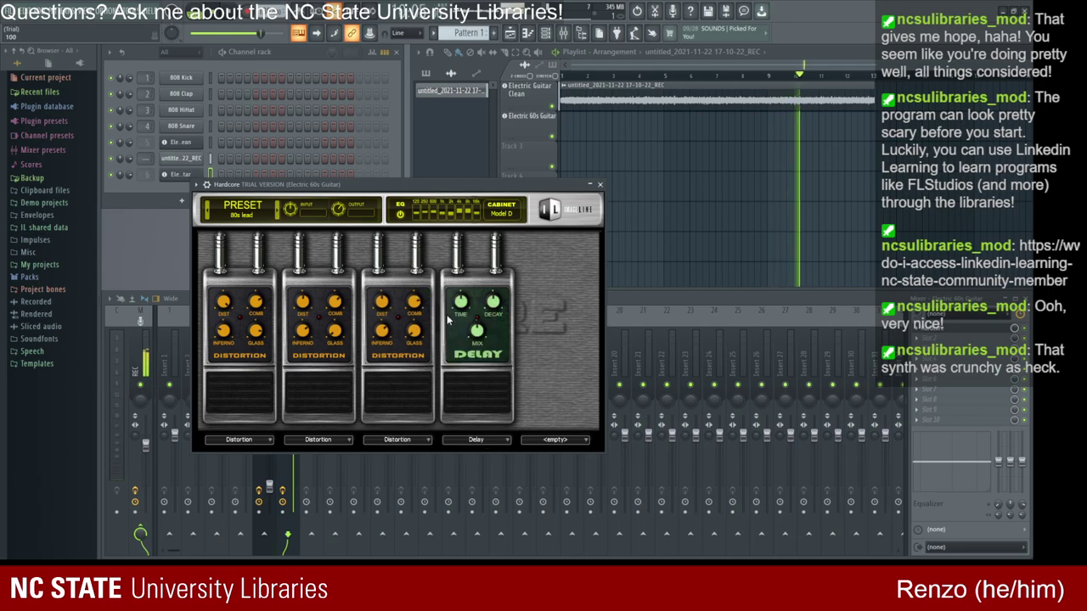
pyautogui.click(477, 440)
pyautogui.click(536, 315)
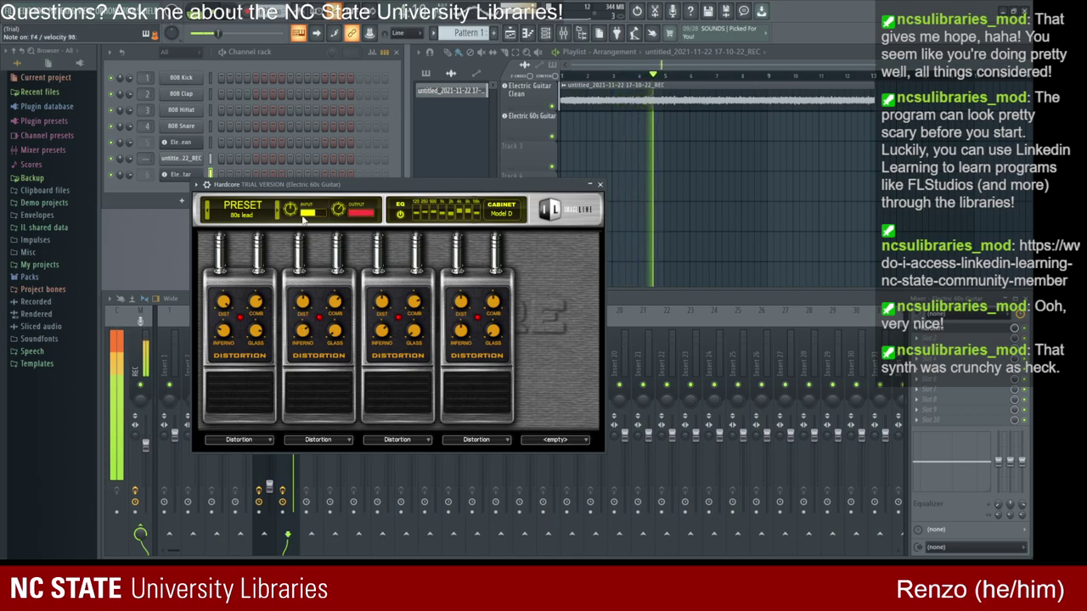
pyautogui.press('space')
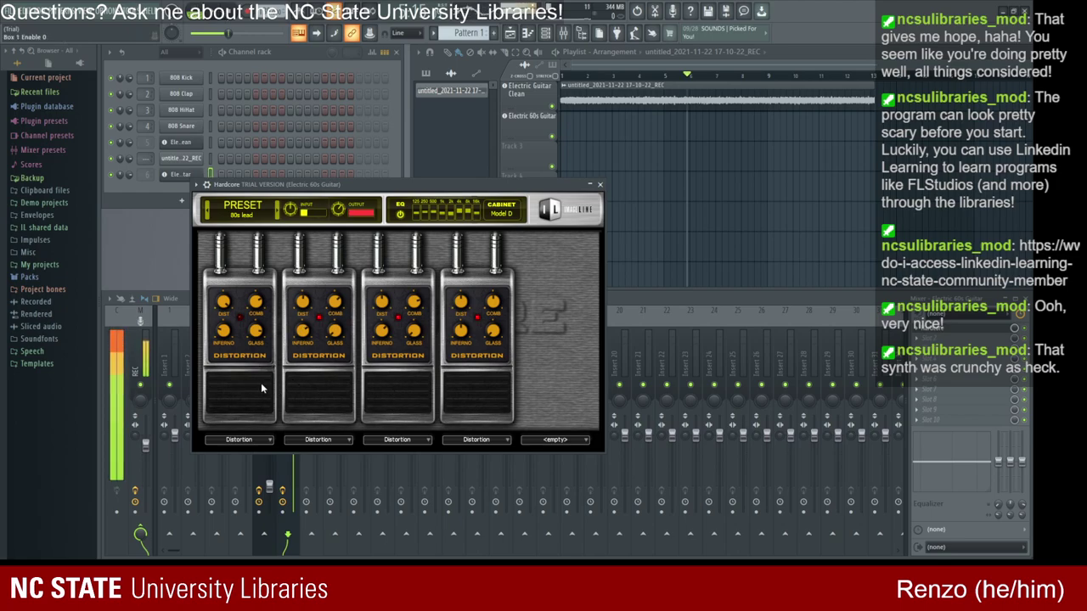
pyautogui.click(543, 440)
pyautogui.click(489, 316)
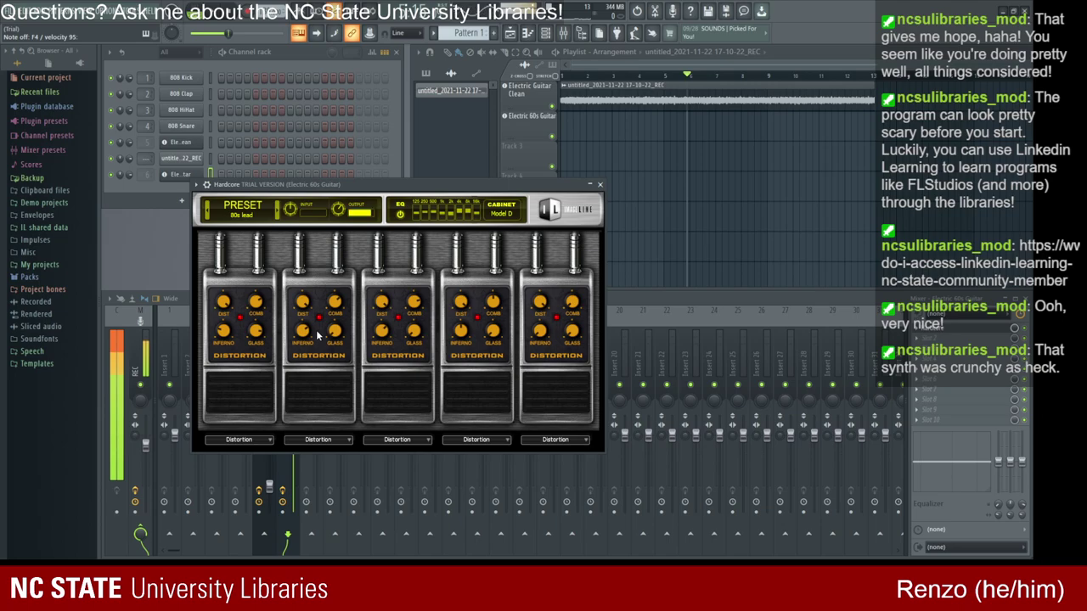
pyautogui.click(600, 184)
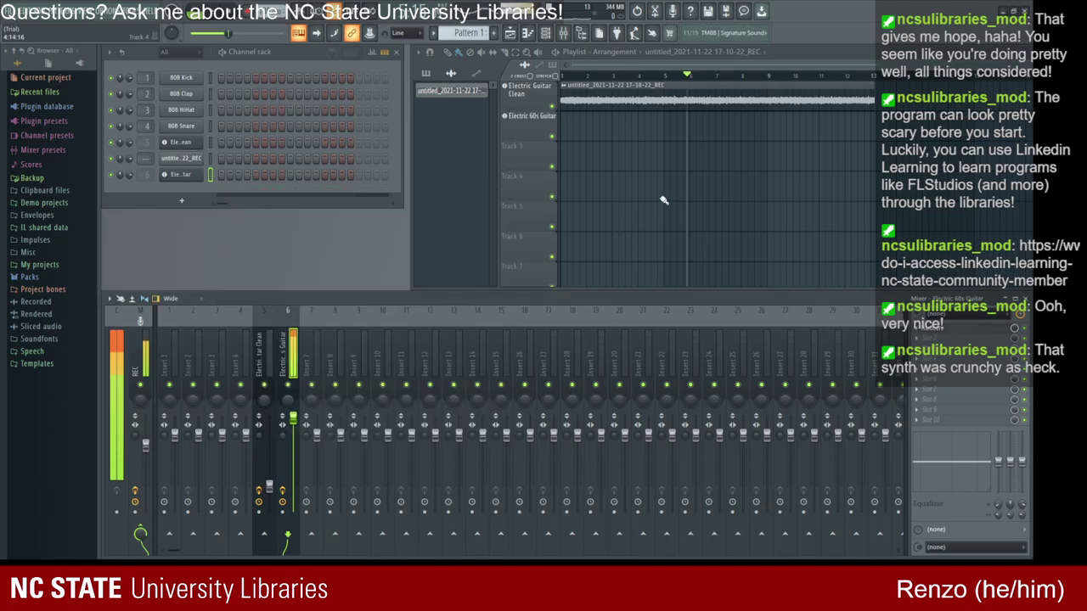
# Step: Switch Hardcore on the Electric 60s Guitar track to the AC-DC Rhythm FG preset and audition it with the recorded take
pyautogui.click(952, 330)
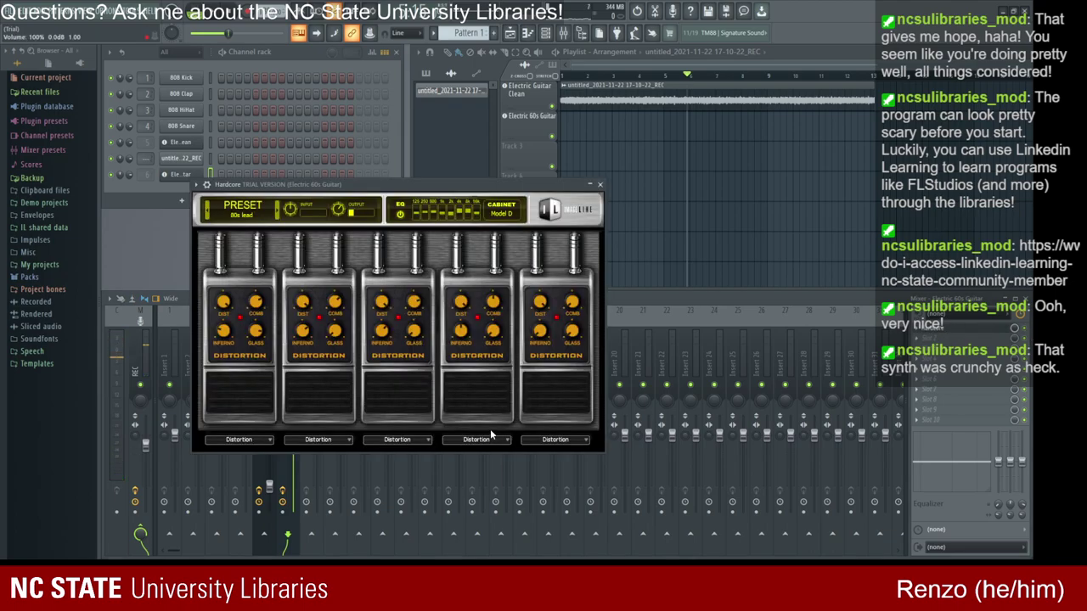
pyautogui.click(277, 213)
pyautogui.click(278, 213)
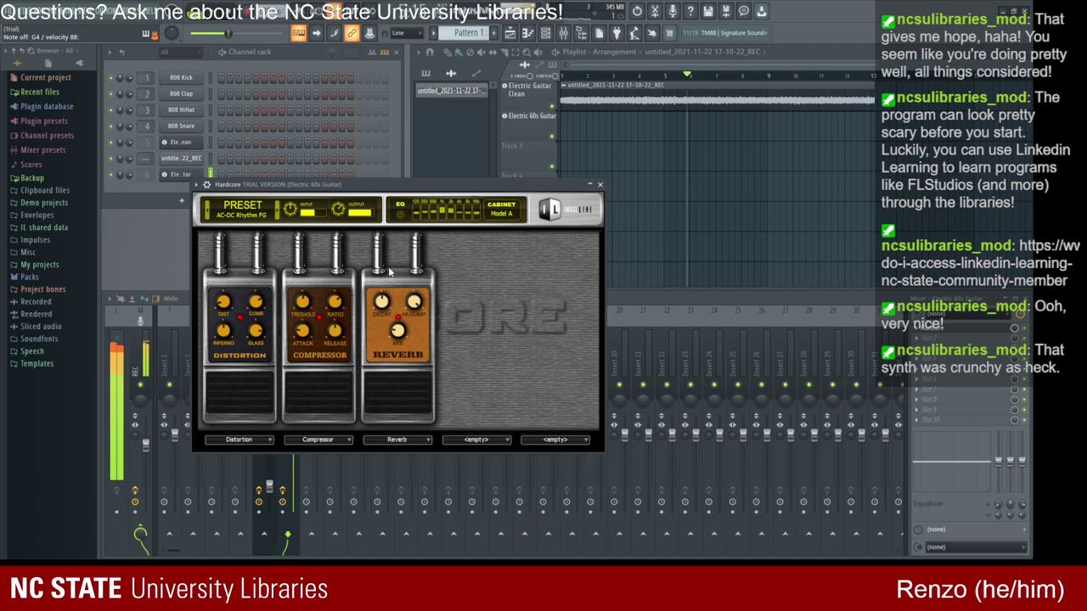
pyautogui.press('space')
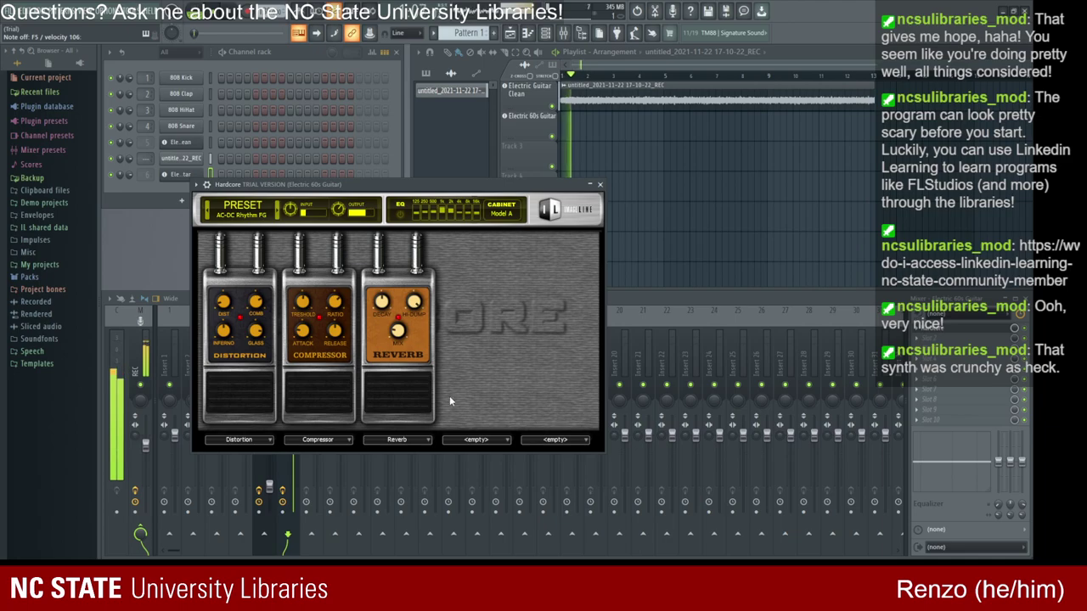
pyautogui.press('space')
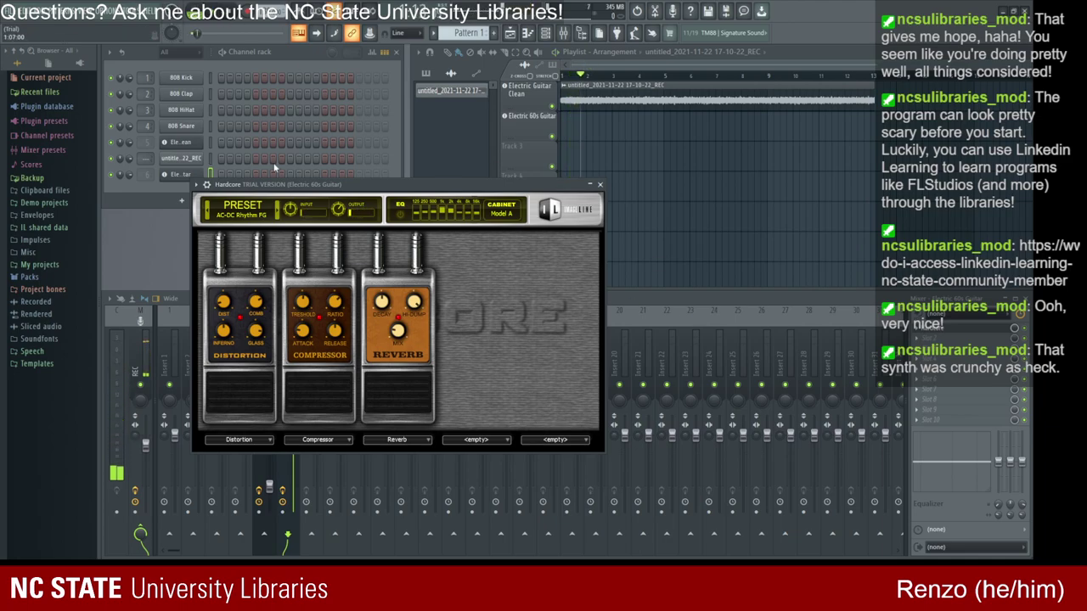
# Step: Add a second Reverb pedal and a Phaser pedal in the two empty Hardcore slots
pyautogui.click(457, 441)
pyautogui.click(548, 354)
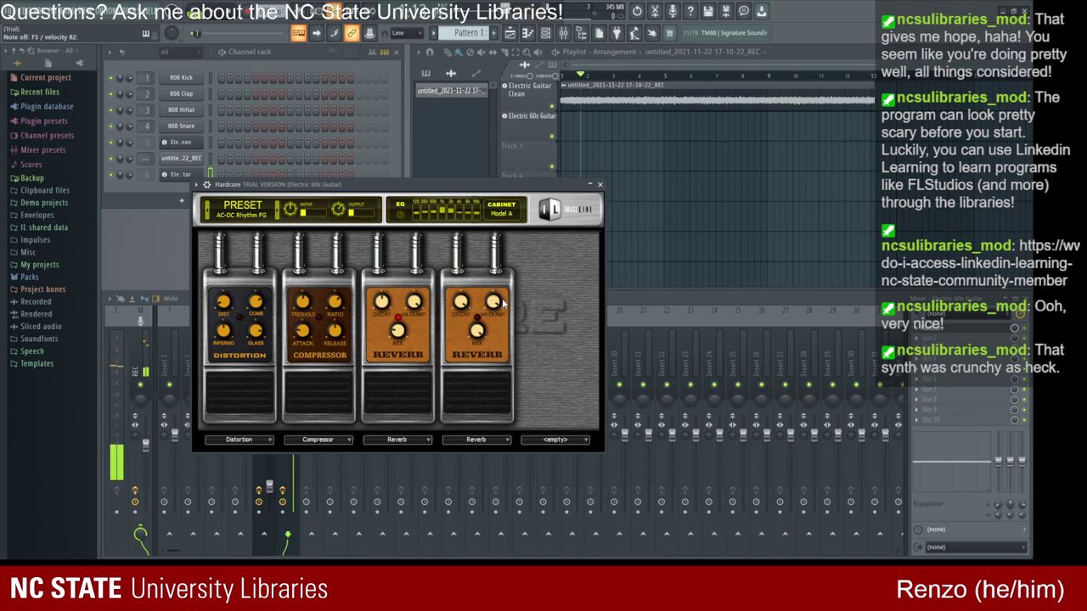
pyautogui.click(562, 436)
pyautogui.click(495, 344)
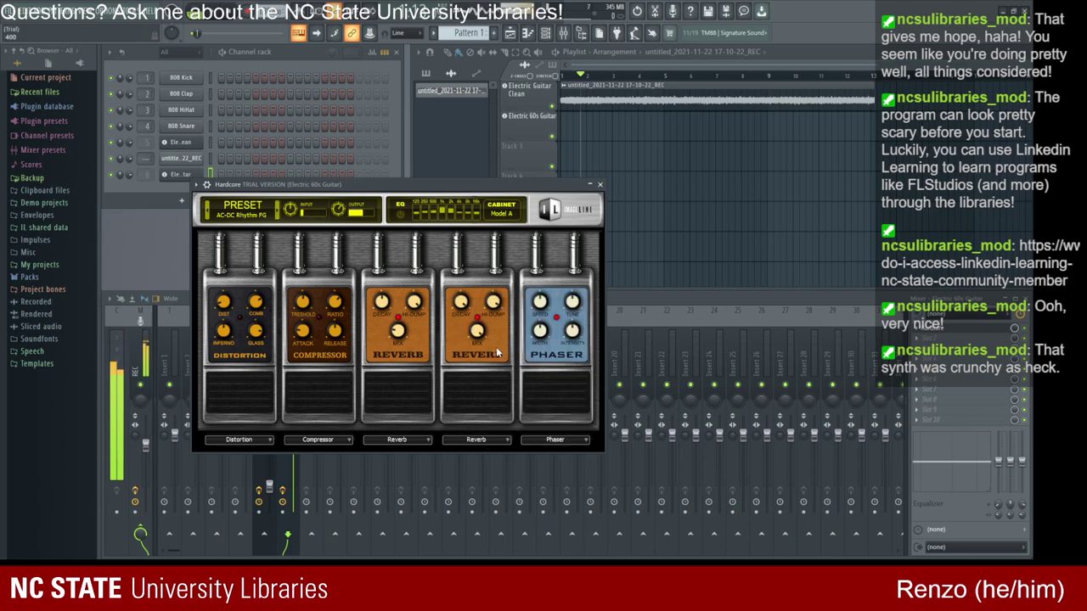
pyautogui.click(569, 442)
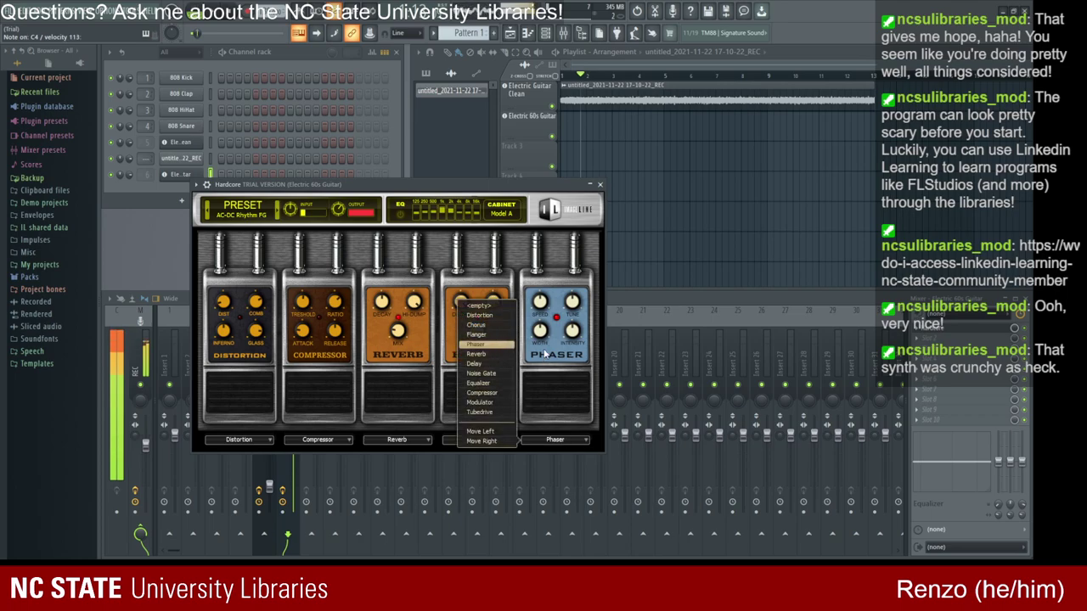
pyautogui.click(571, 314)
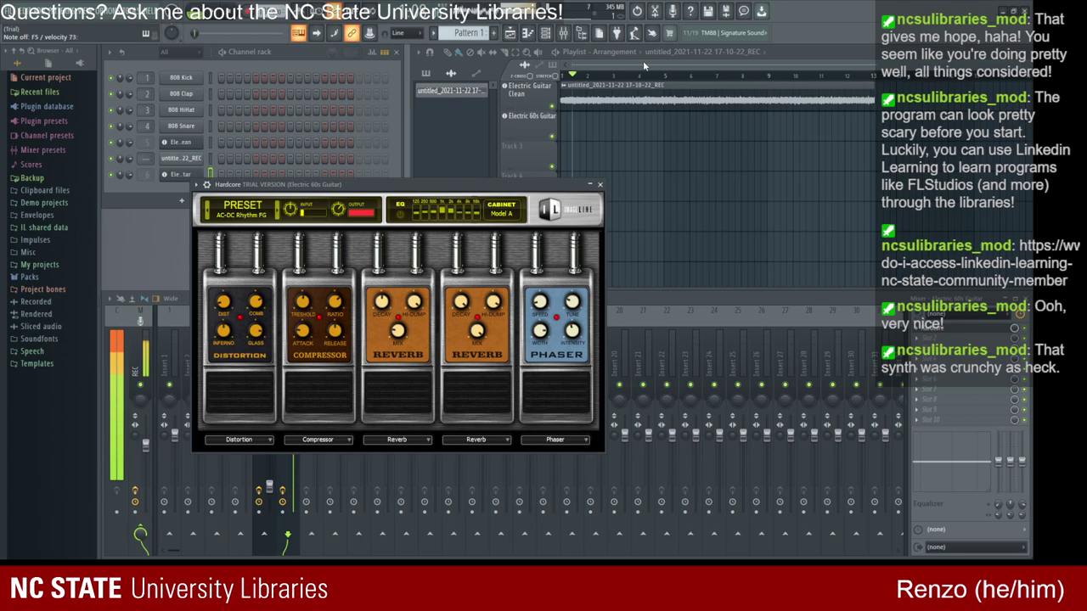
# Step: Browse the Hardcore presets from Acid Rock XS to Balad Clean FG and load Alien Surfing rhythm
pyautogui.click(276, 207)
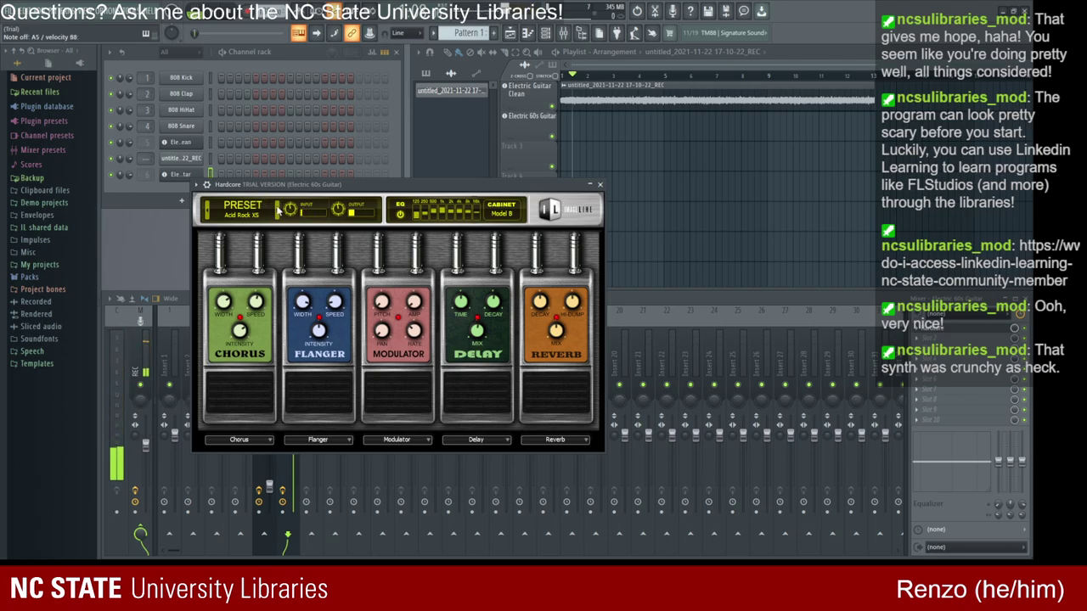
pyautogui.click(277, 210)
pyautogui.click(277, 212)
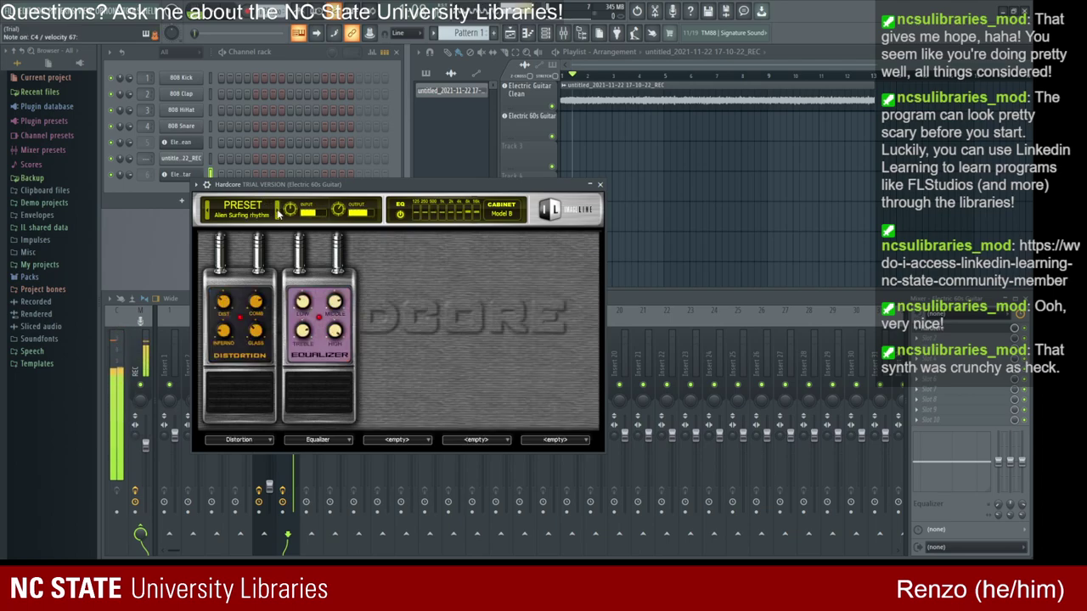
pyautogui.click(277, 212)
pyautogui.click(277, 213)
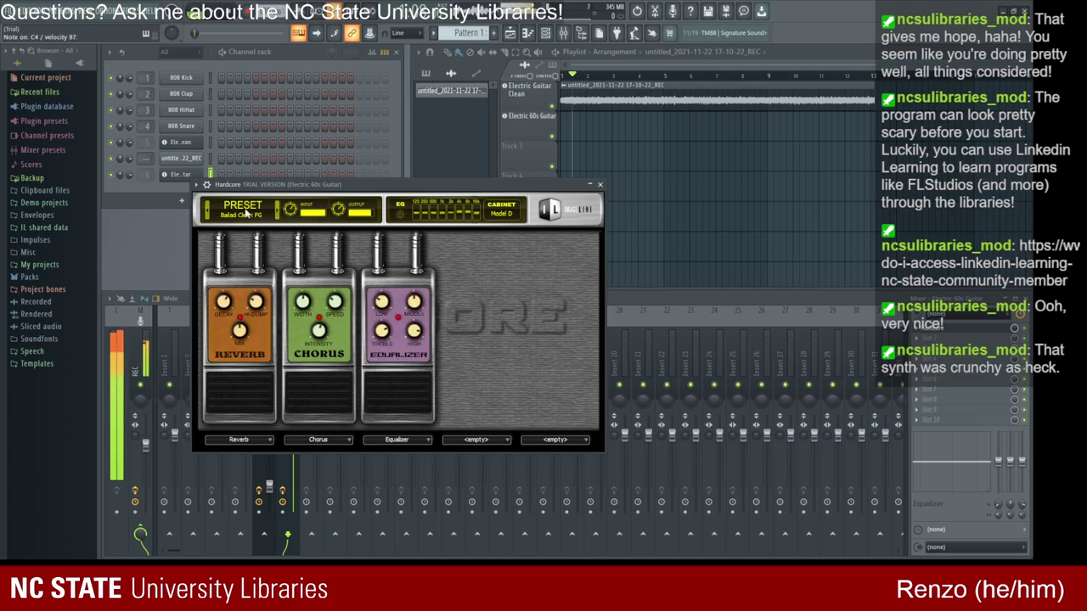
pyautogui.click(204, 213)
pyautogui.click(204, 214)
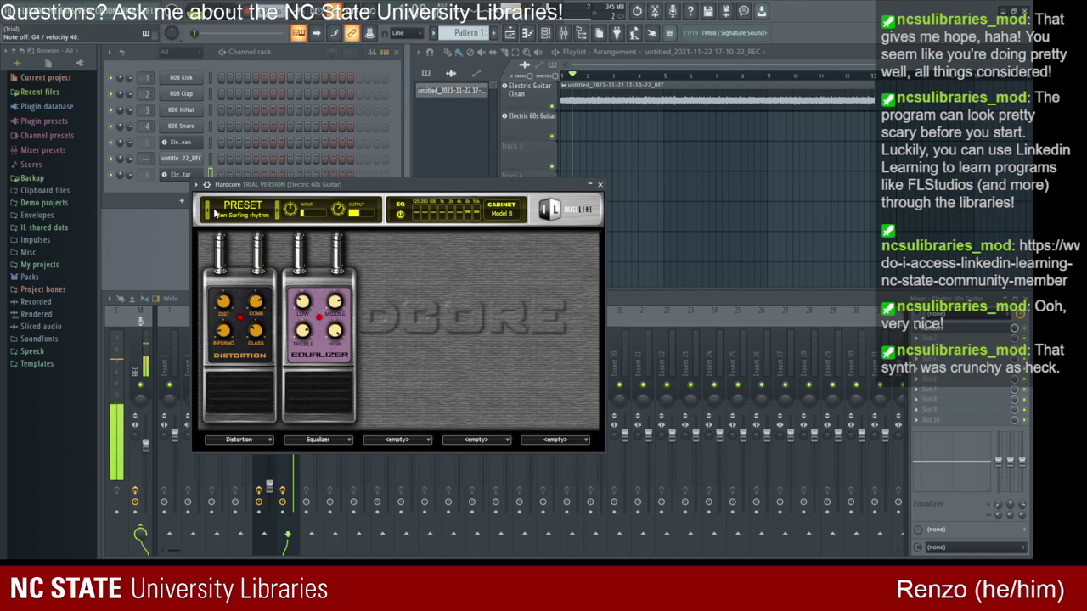
pyautogui.click(599, 184)
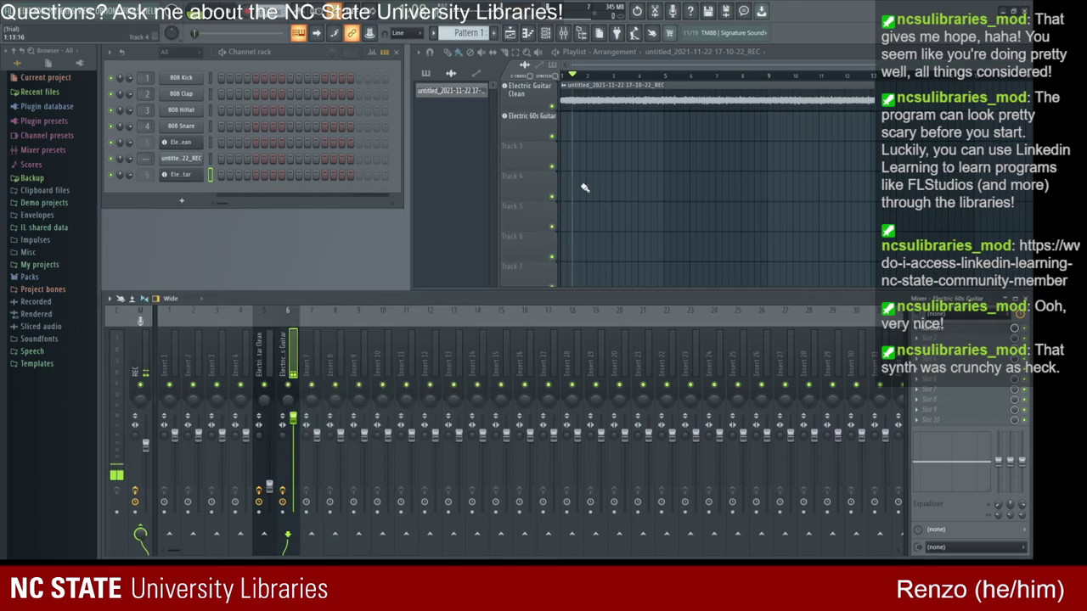
# Step: Mute both guitar tracks in the playlist and record an Electric 60s Guitar take from bar 1 through its own mixer track
pyautogui.click(551, 107)
pyautogui.click(551, 136)
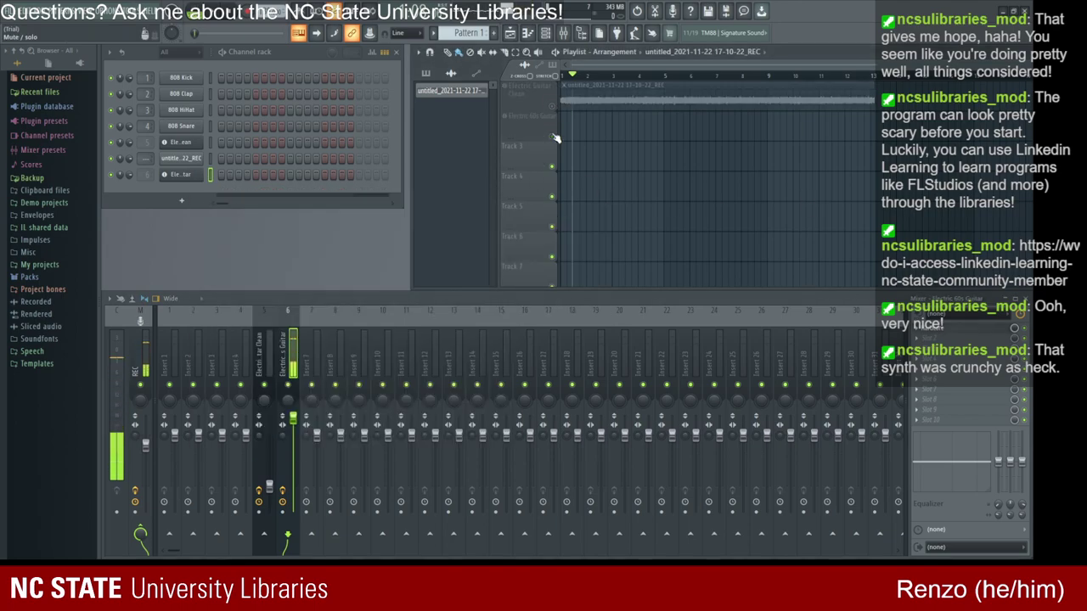
pyautogui.moveTo(569, 75); pyautogui.dragTo(562, 75)
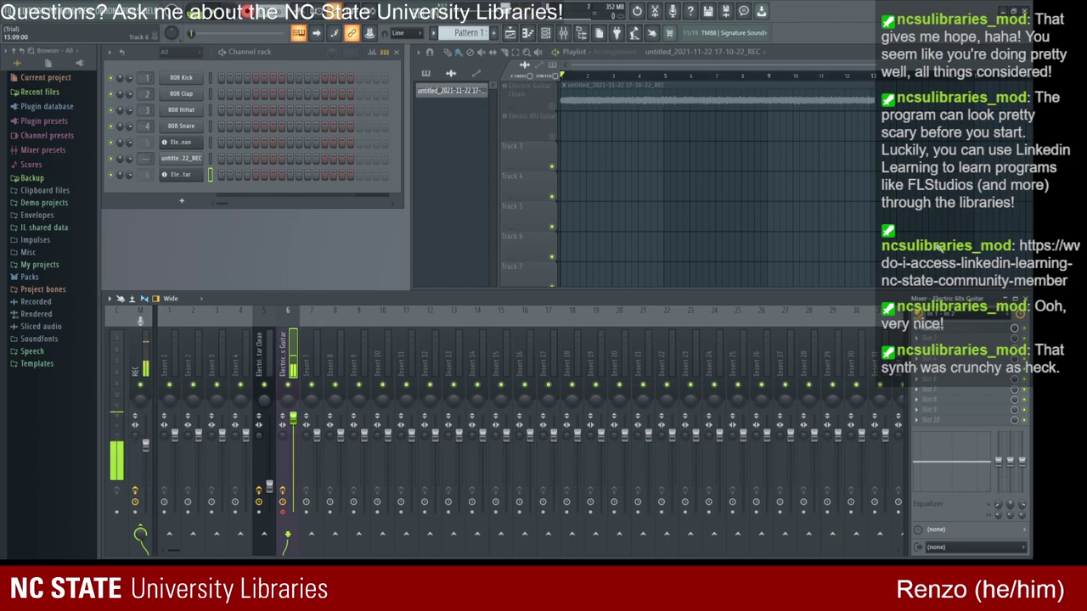
pyautogui.press('space')
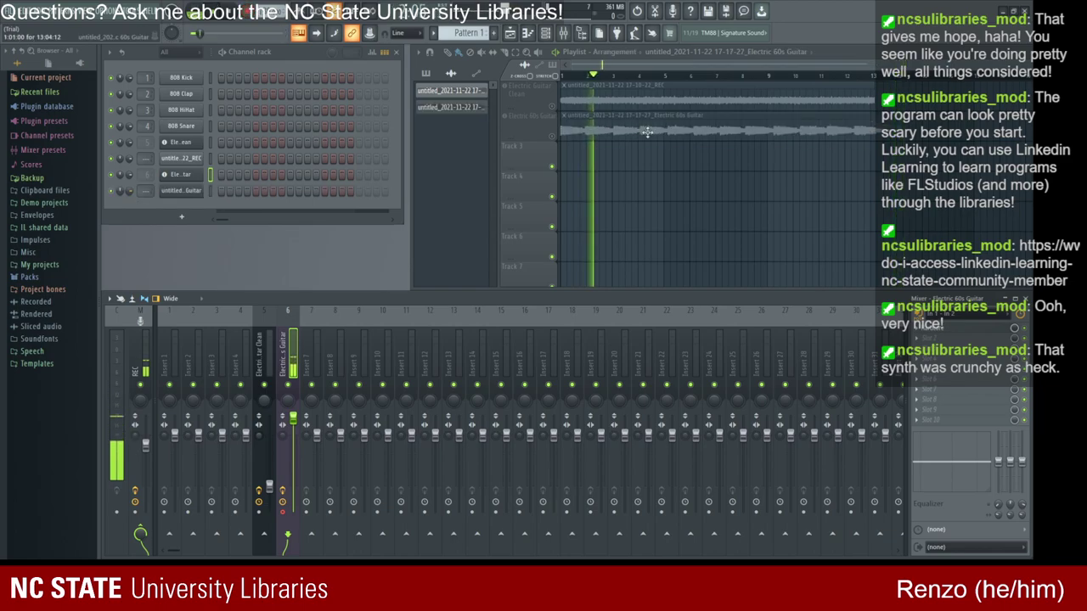
pyautogui.press('space')
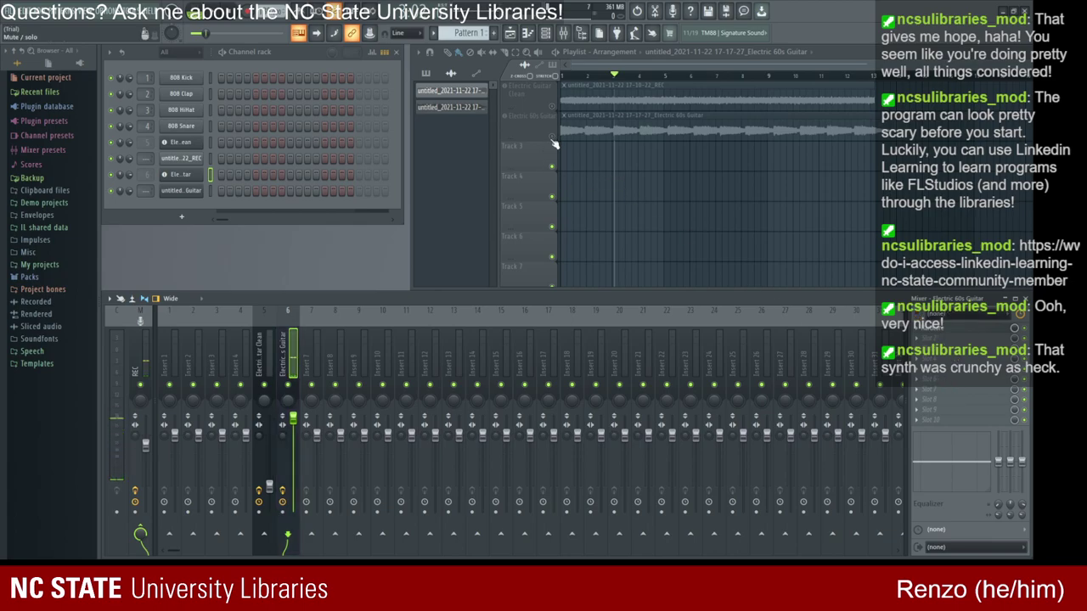
# Step: Unmute the Electric 60s Guitar playlist track and try its mixer fader at -10.0 dB while the take plays
pyautogui.click(552, 107)
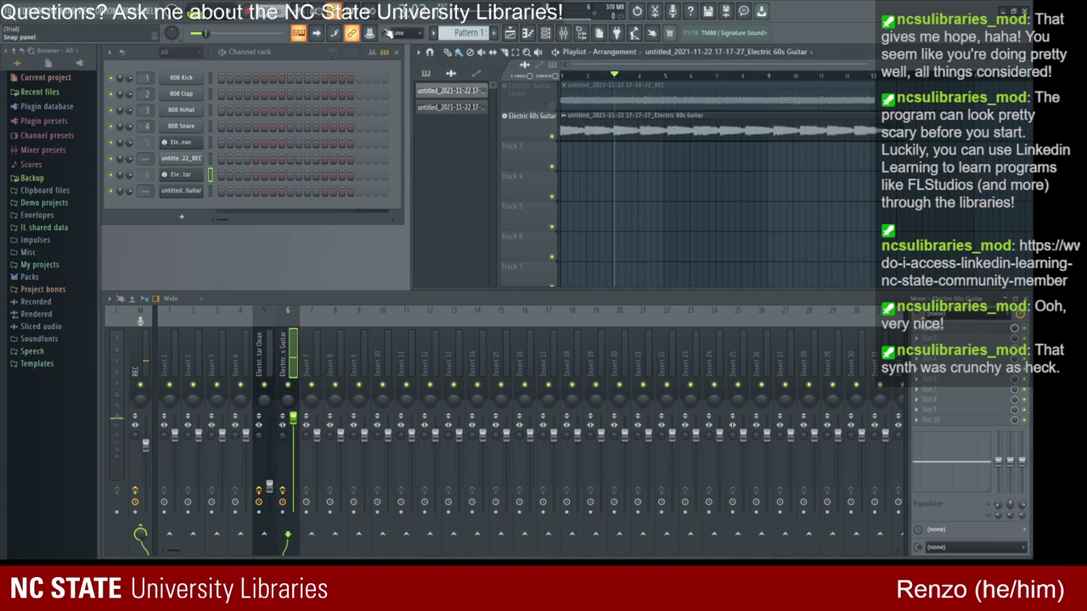
pyautogui.click(259, 340)
pyautogui.click(315, 32)
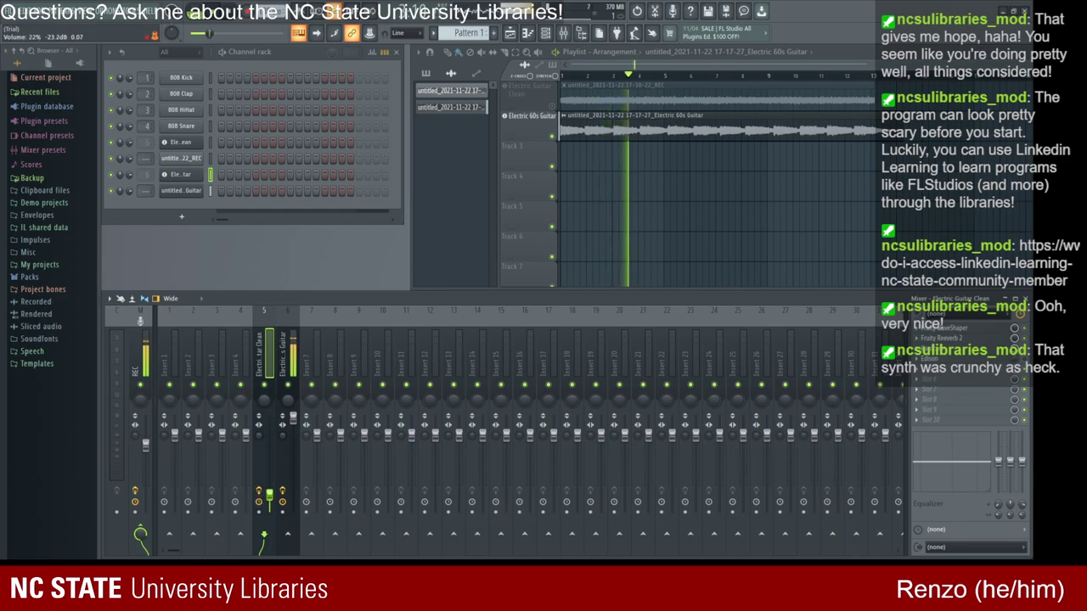
pyautogui.click(289, 429)
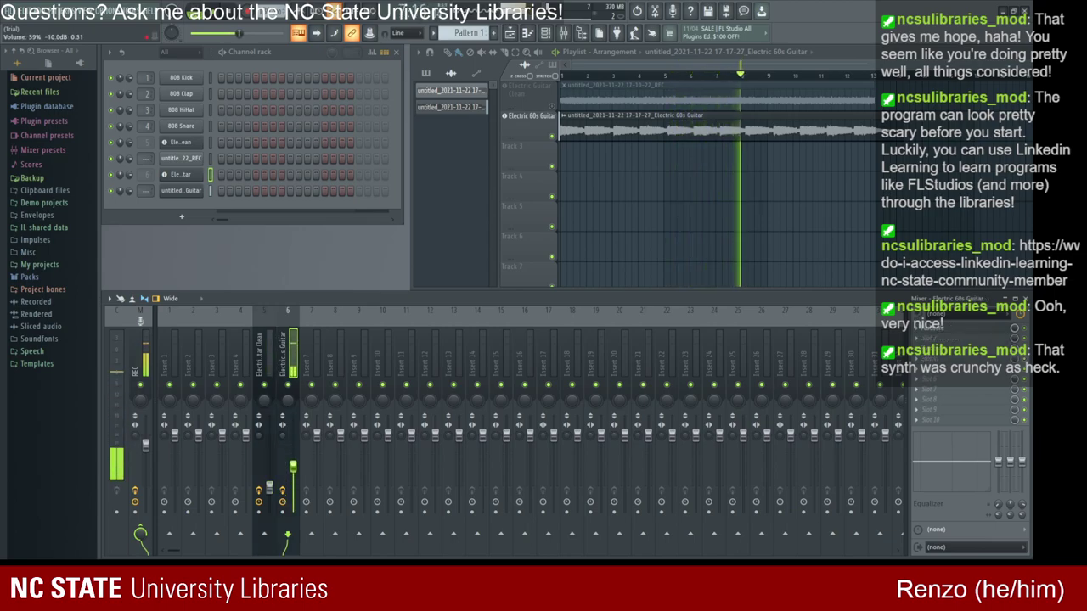
pyautogui.click(264, 491)
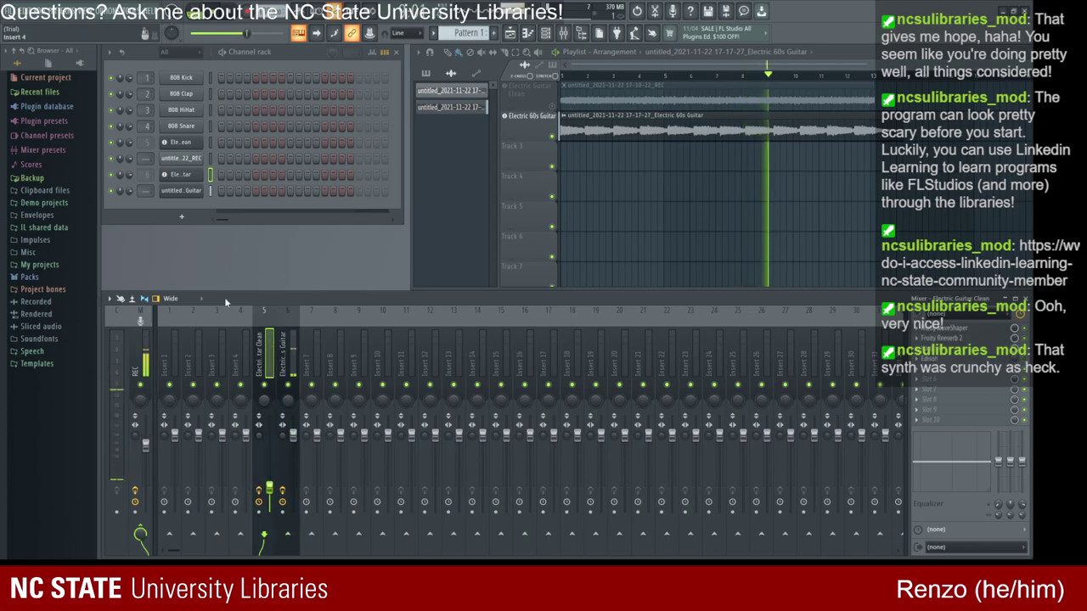
# Step: Select the Electric Guitar Clean channel and raise its mixer fader to somewhat below the default level, restoring the Electric 60s Guitar fader
pyautogui.click(178, 143)
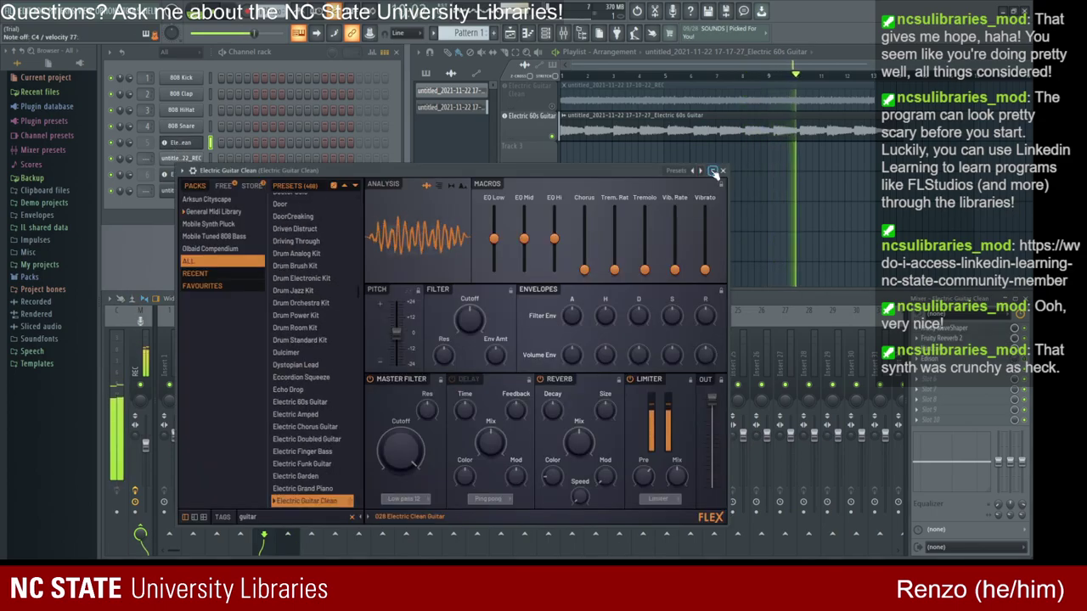
pyautogui.click(178, 144)
pyautogui.moveTo(270, 488); pyautogui.dragTo(293, 418)
pyautogui.moveTo(270, 464)
pyautogui.mouseDown()
pyautogui.moveTo(269, 476)
pyautogui.moveTo(269, 450)
pyautogui.mouseUp()
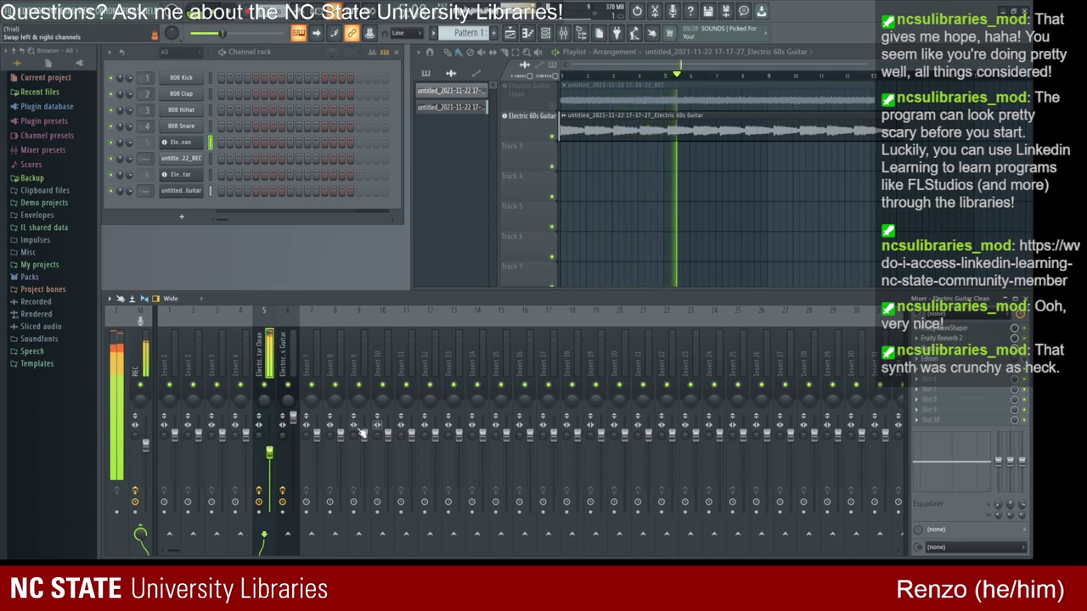
pyautogui.moveTo(269, 451); pyautogui.dragTo(270, 466)
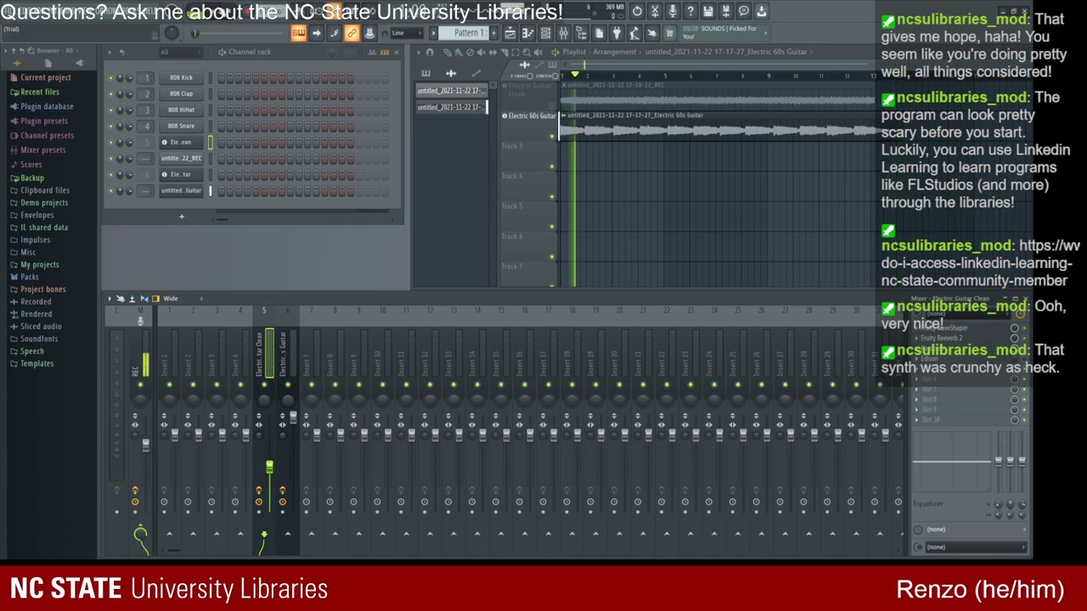
# Step: Stop playback, shift the mixer window slightly up and mute the Electric 60s Guitar playlist track
pyautogui.press('space')
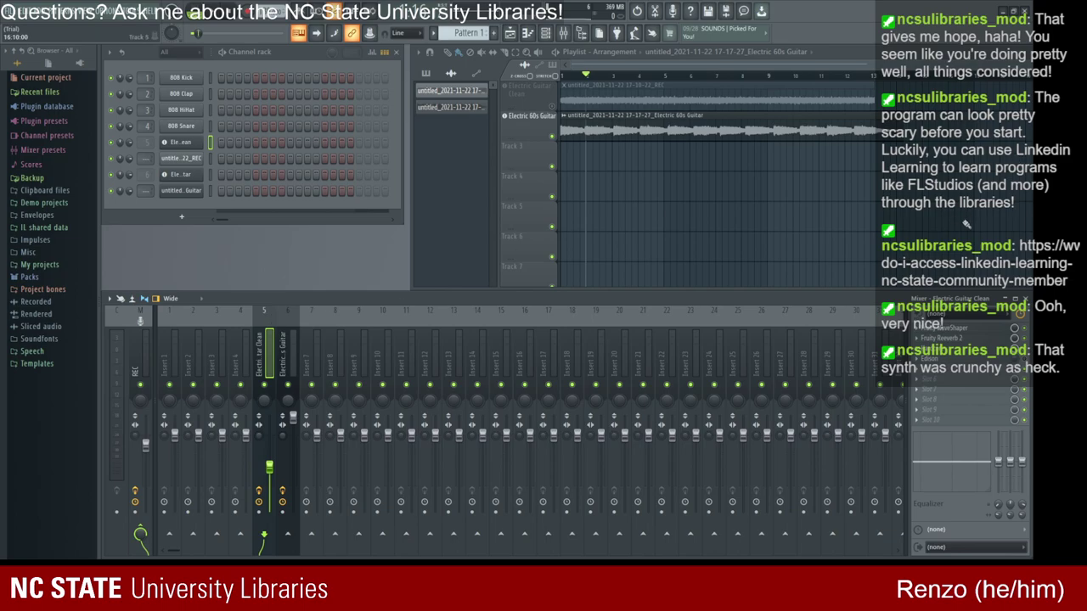
pyautogui.moveTo(343, 300)
pyautogui.mouseDown()
pyautogui.moveTo(363, 293)
pyautogui.moveTo(341, 294)
pyautogui.mouseUp()
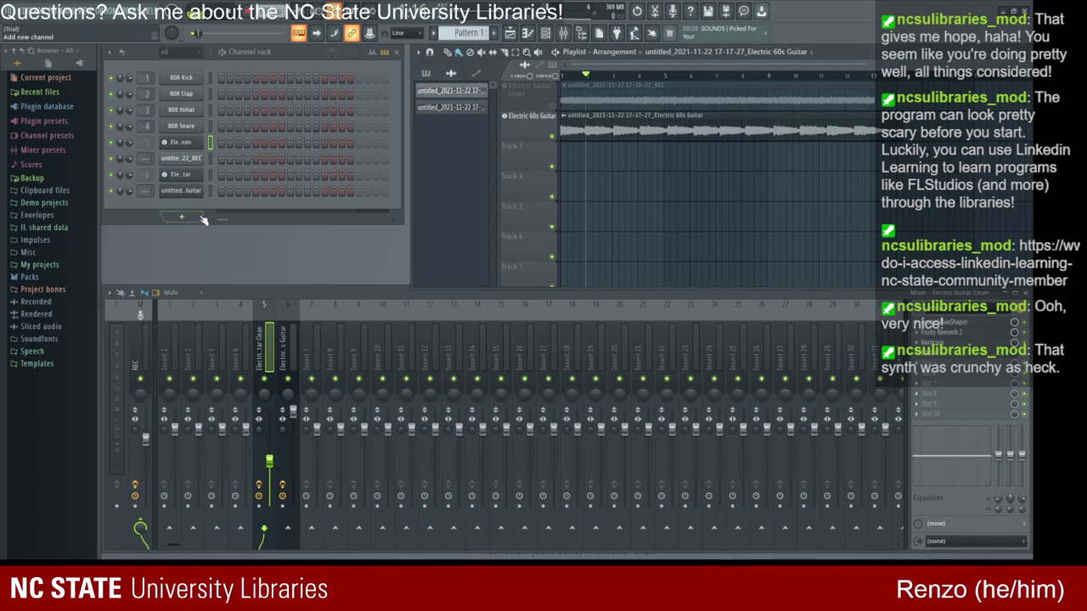
pyautogui.click(552, 135)
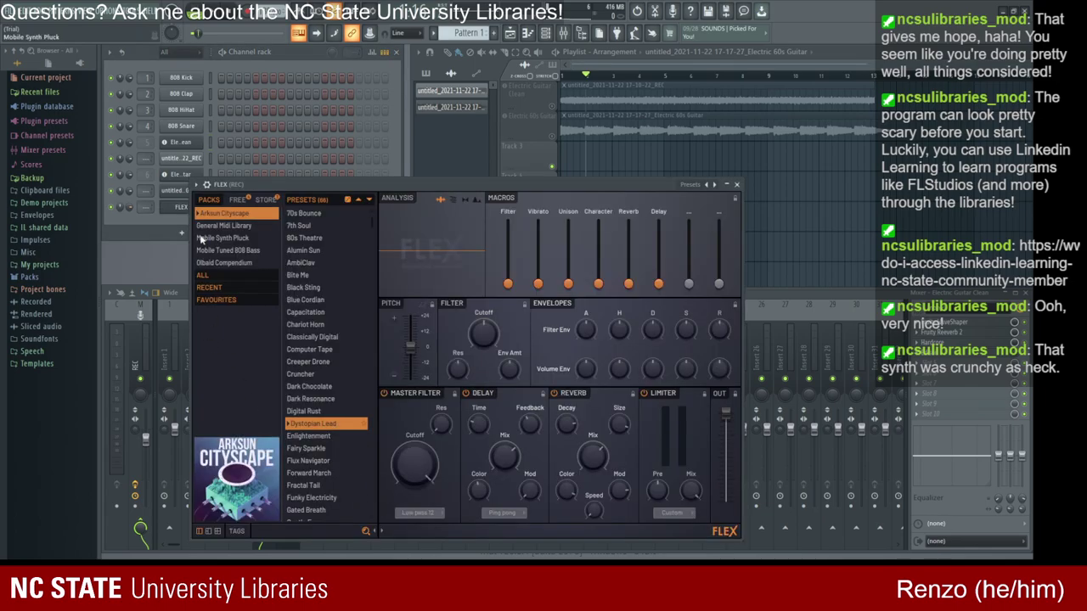
# Step: Search all packs of the new FLEX channel for "guit", load the Jazz Guitar preset and route the channel to its own mixer track
pyautogui.click(204, 276)
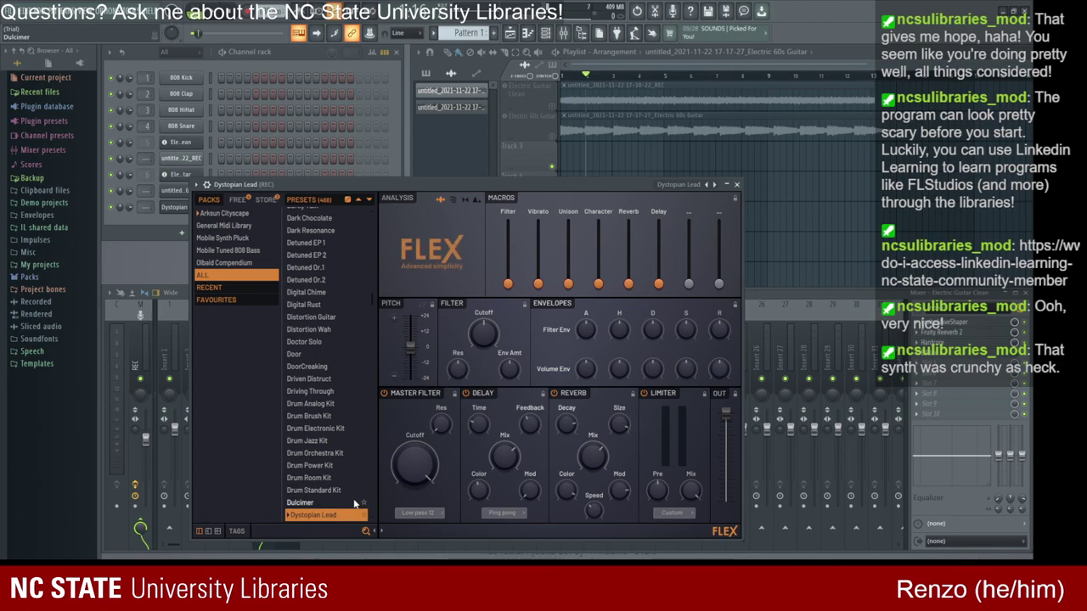
pyautogui.write('guit')
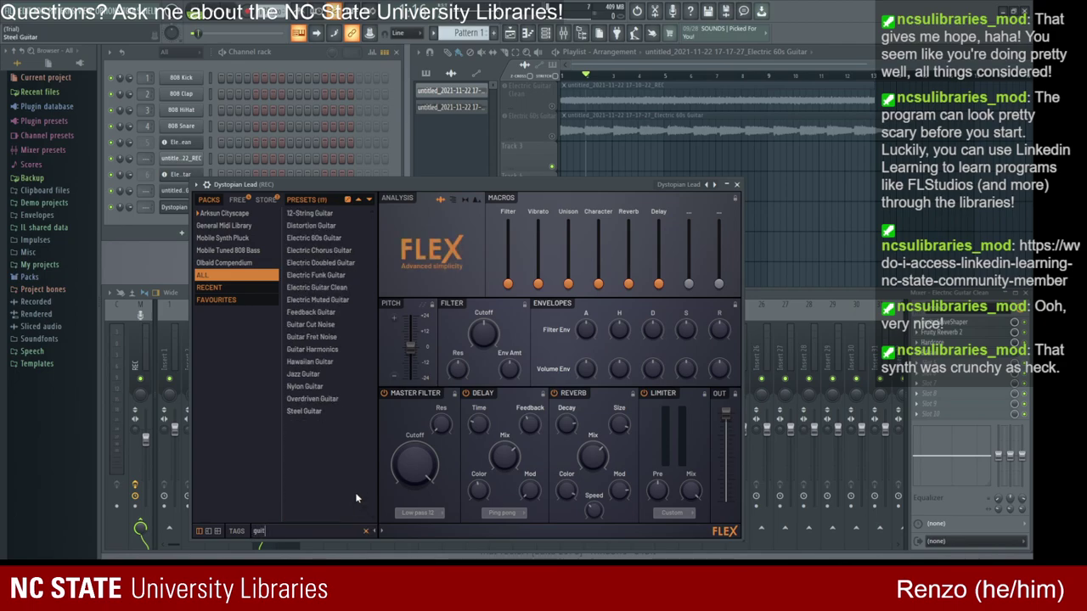
pyautogui.click(314, 237)
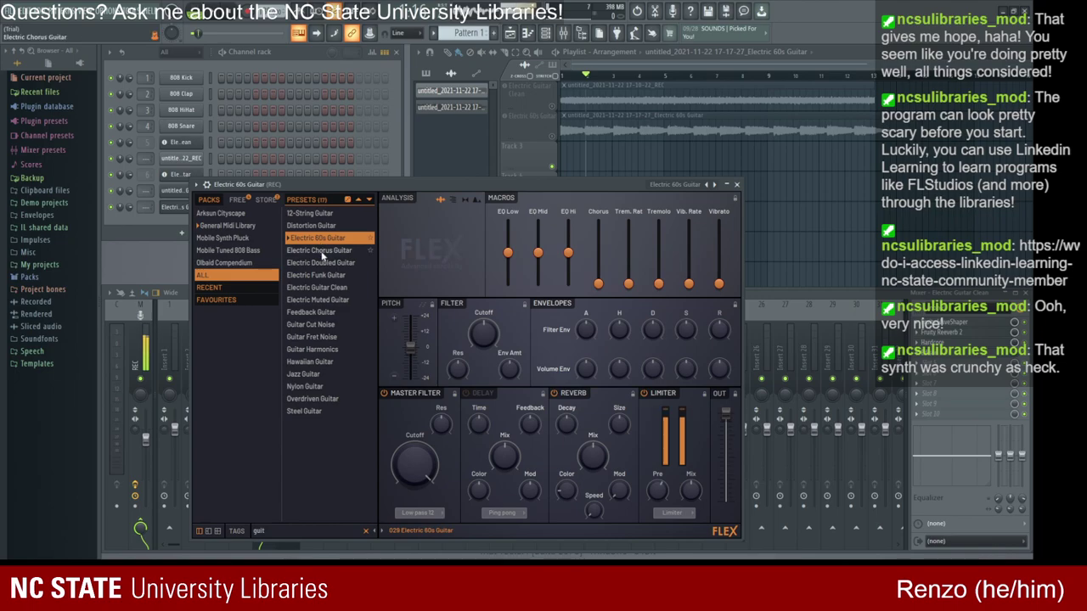
pyautogui.click(322, 275)
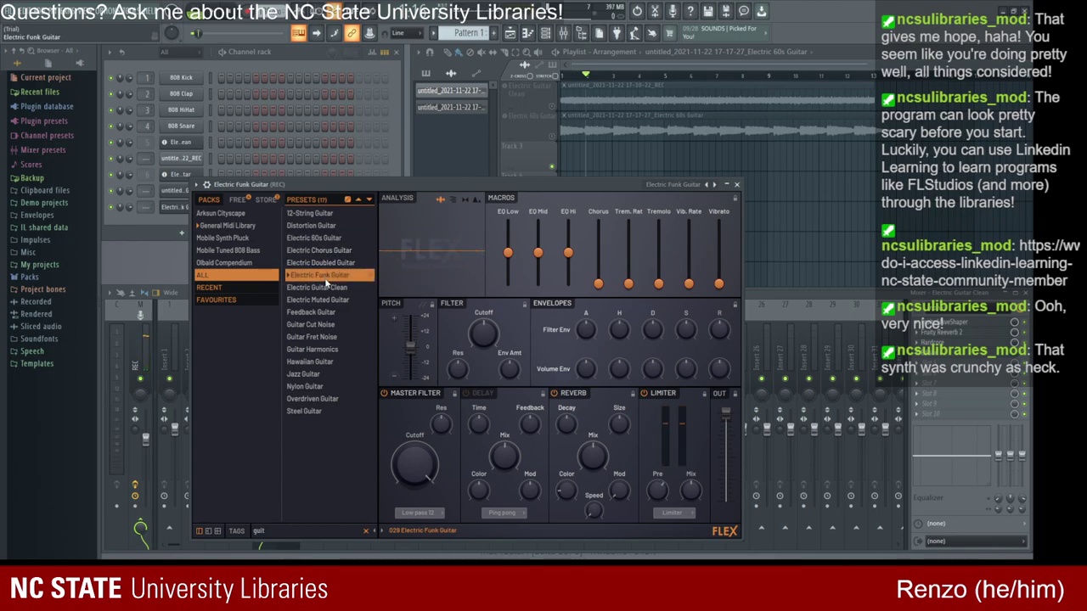
pyautogui.click(317, 375)
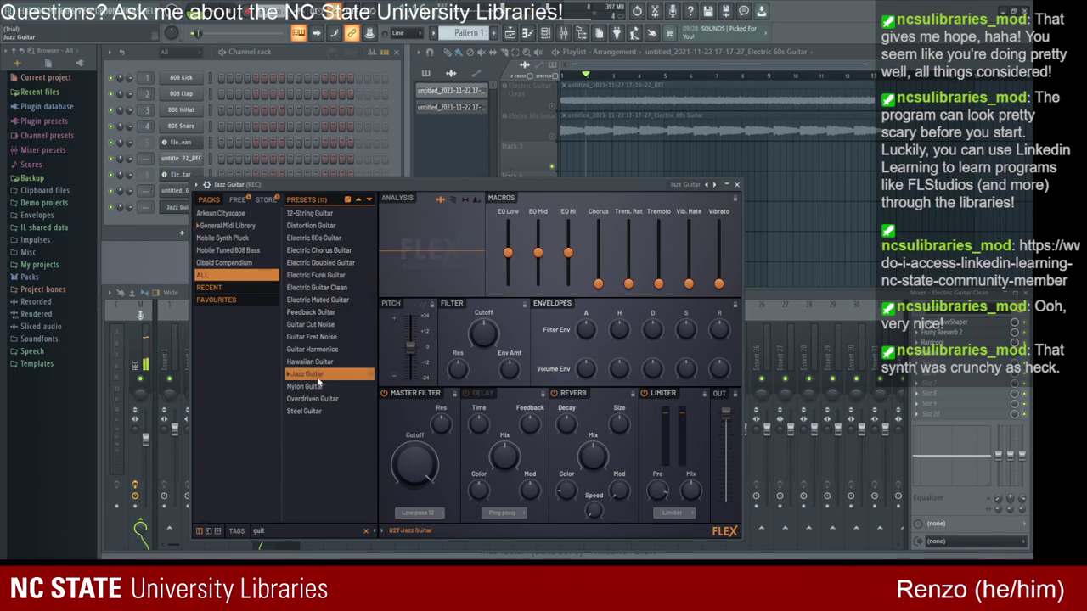
pyautogui.click(736, 184)
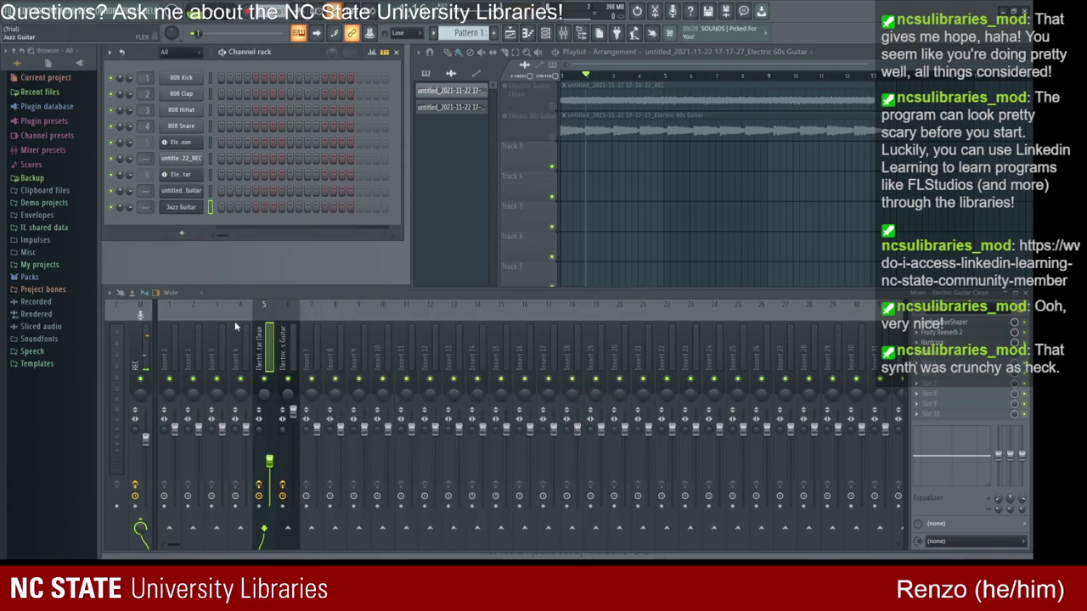
pyautogui.hotkey('ctrl', 'l')
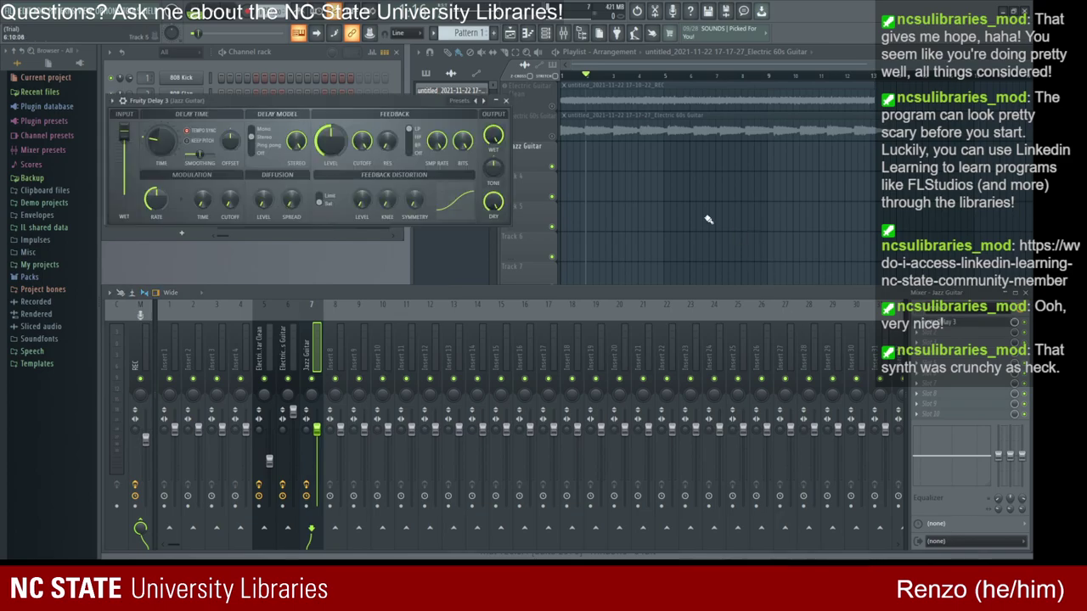
# Step: Try the minimum delay time in Fruity Delay 3 on the Jazz Guitar mixer track and set it to about the middle of its range
pyautogui.press('space')
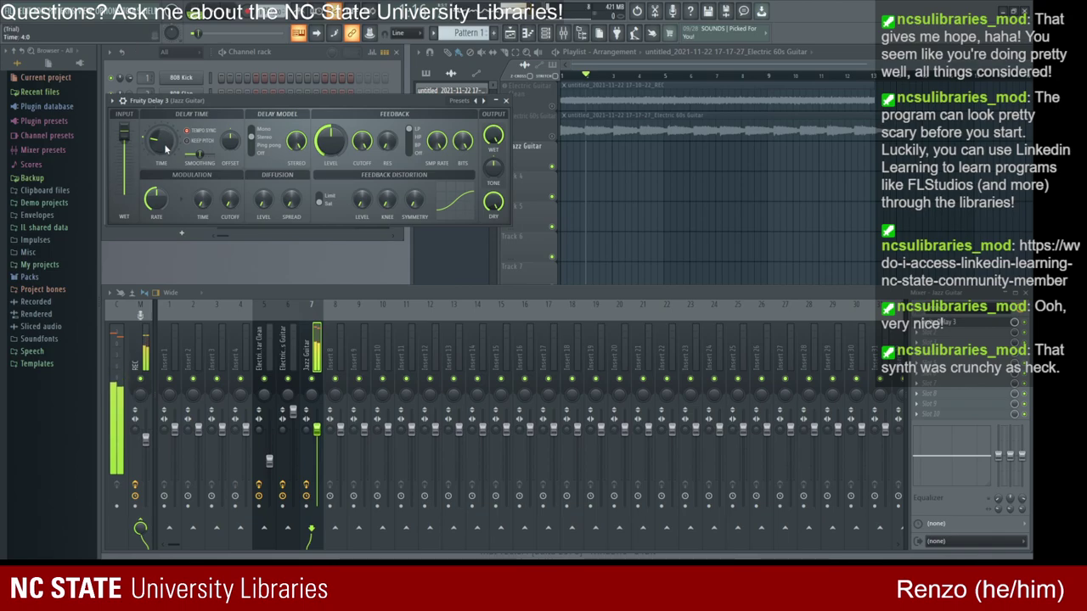
pyautogui.moveTo(162, 140); pyautogui.dragTo(162, 206)
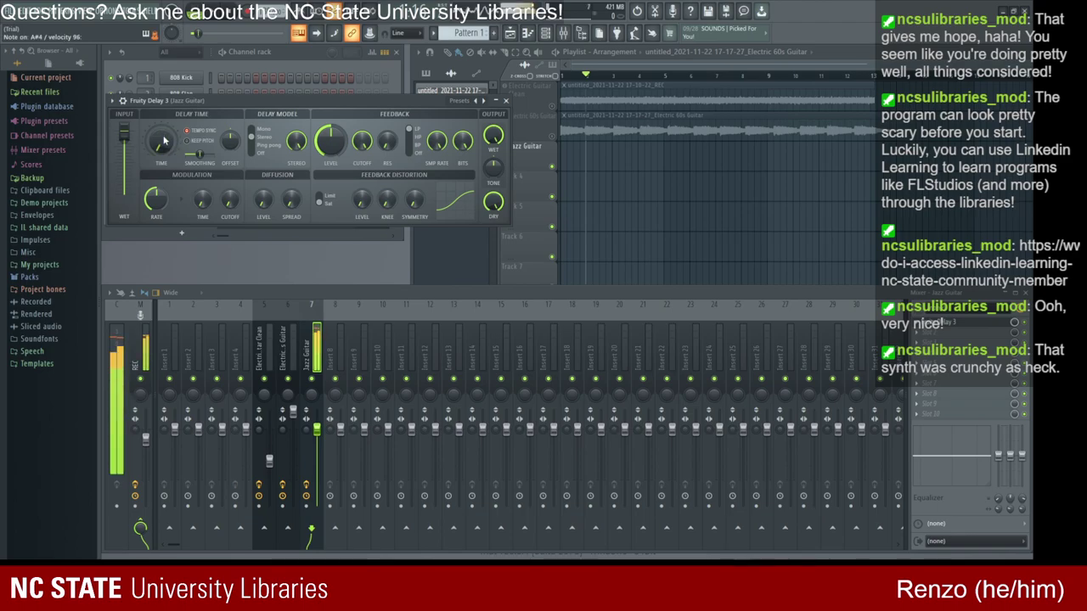
pyautogui.moveTo(161, 140); pyautogui.dragTo(160, 132)
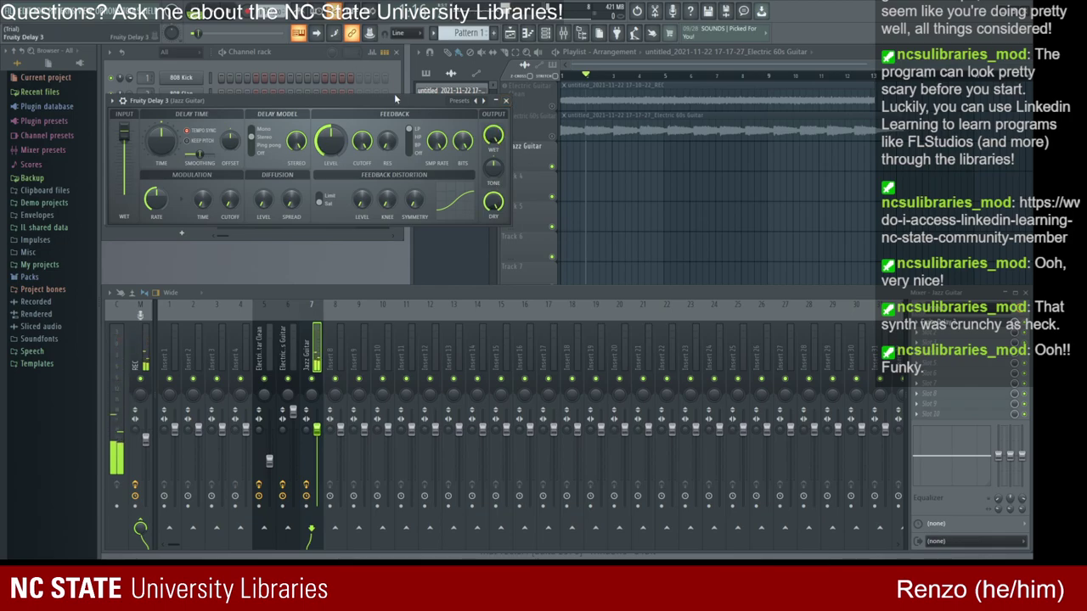
# Step: Move the Fruity Delay 3 window off the channel rack, try a much higher feedback level, restore it and close the window
pyautogui.moveTo(395, 104); pyautogui.dragTo(562, 107)
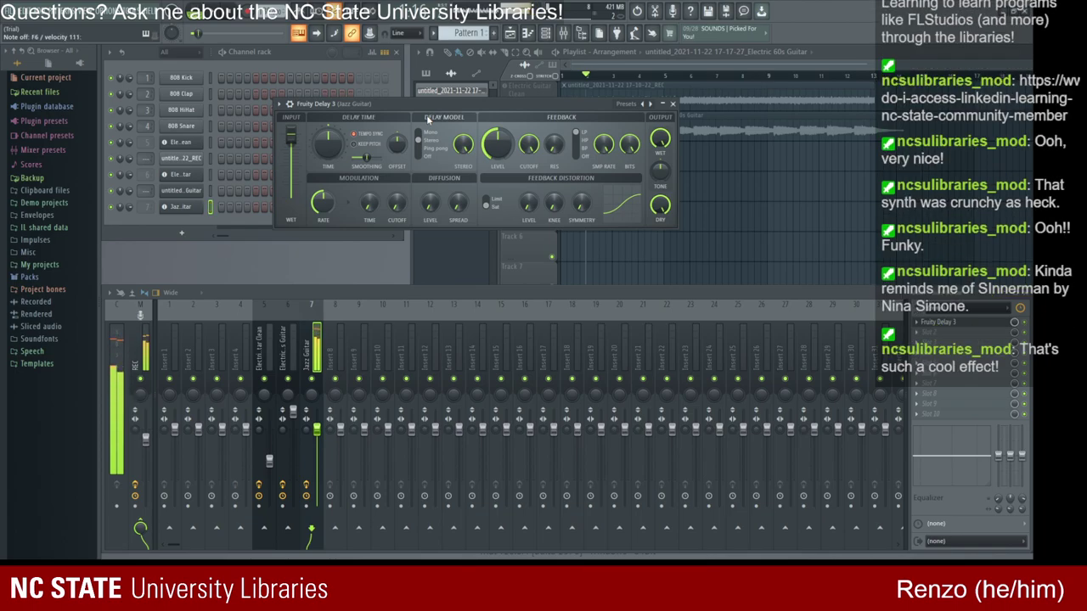
pyautogui.moveTo(554, 108); pyautogui.dragTo(624, 117)
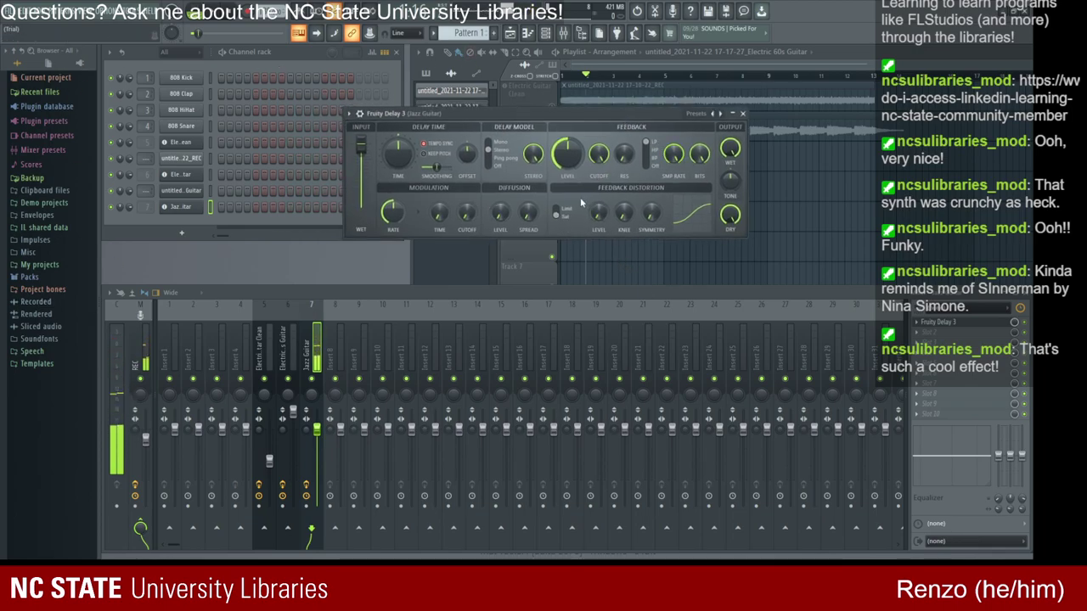
pyautogui.moveTo(581, 145)
pyautogui.mouseDown()
pyautogui.moveTo(573, 152)
pyautogui.moveTo(573, 129)
pyautogui.mouseUp()
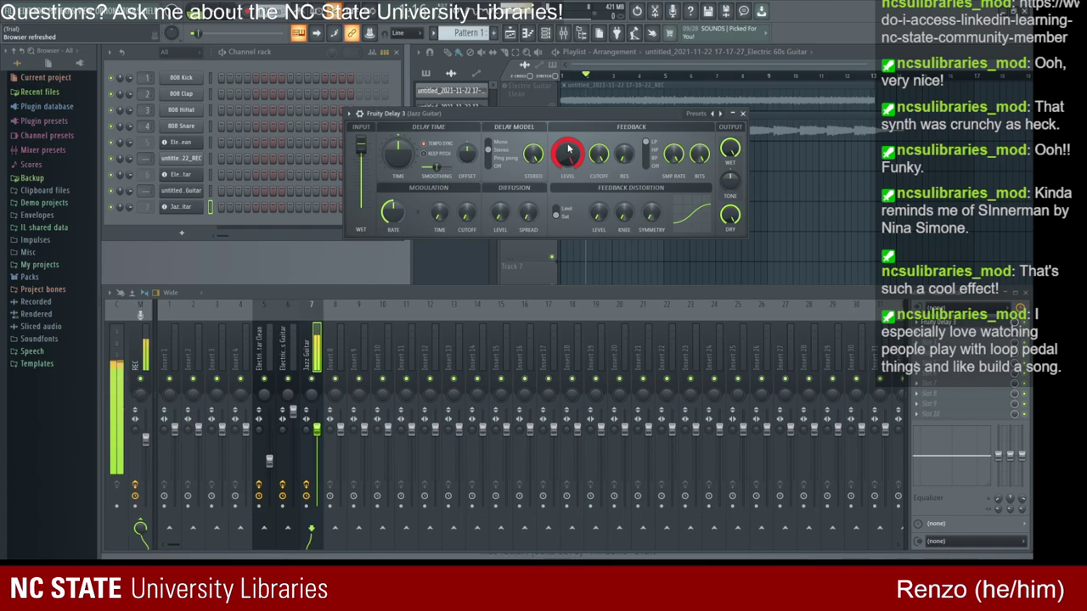
pyautogui.moveTo(567, 153); pyautogui.dragTo(571, 150)
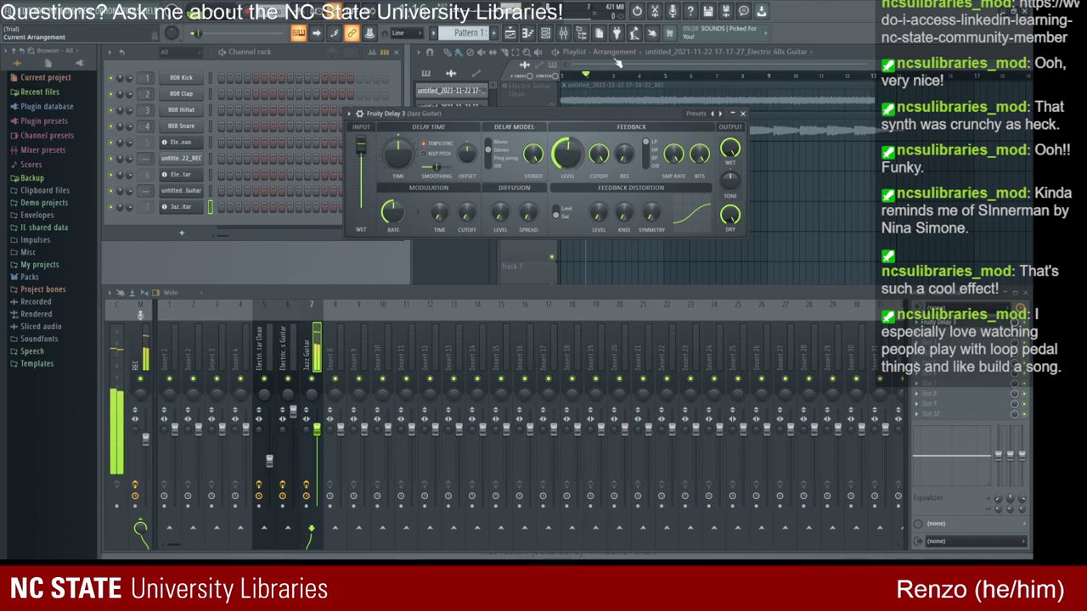
pyautogui.click(743, 114)
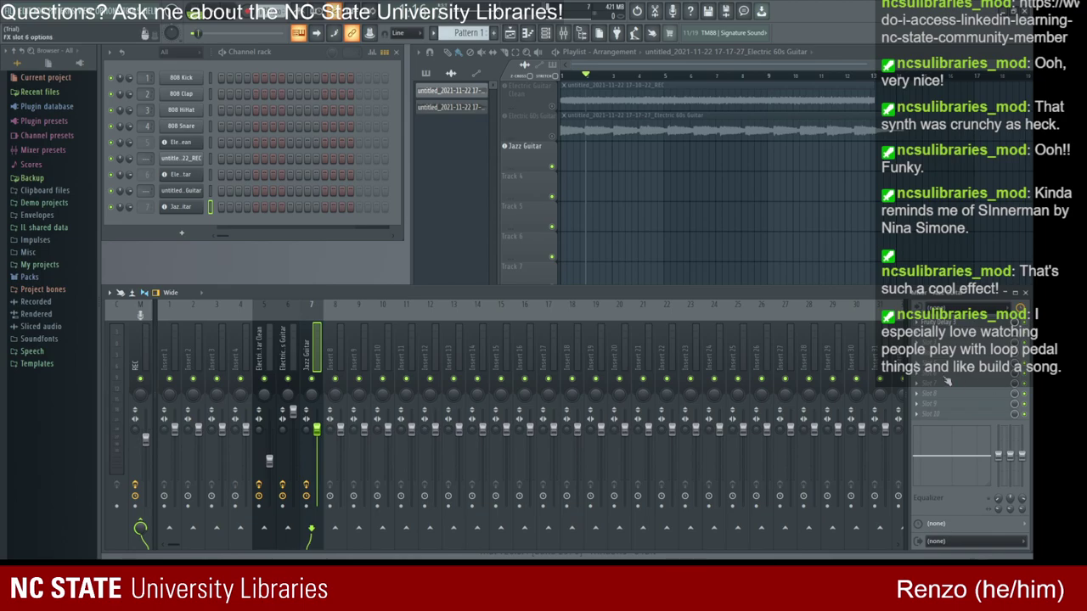
# Step: Reopen Fruity Delay 3, try the maximum modulation rate with a raised modulation time and restore both settings
pyautogui.click(931, 326)
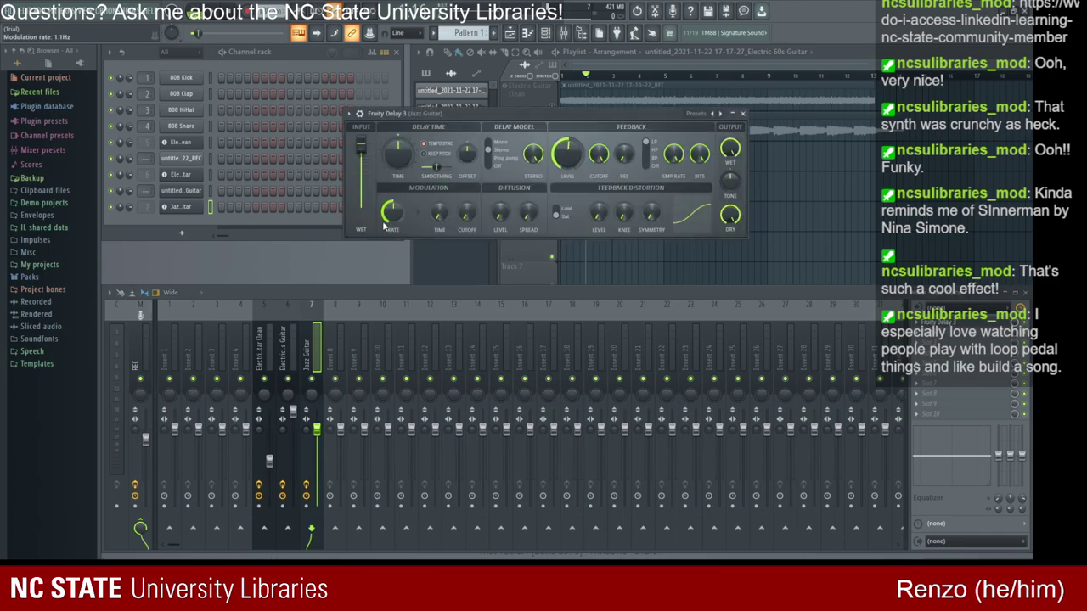
pyautogui.moveTo(393, 212); pyautogui.dragTo(393, 219)
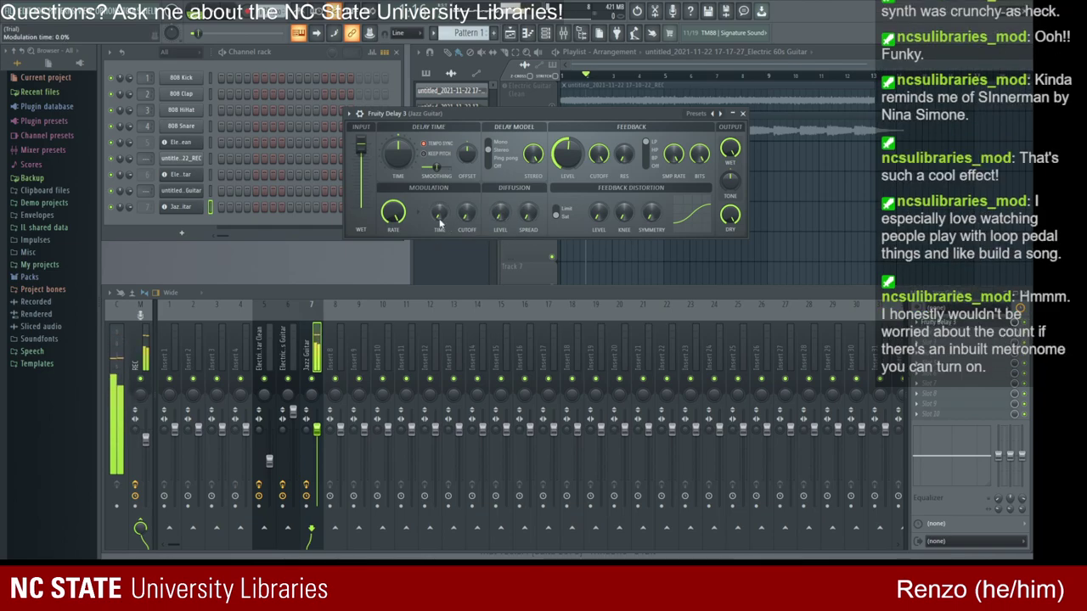
pyautogui.scroll(3, 434, 214)
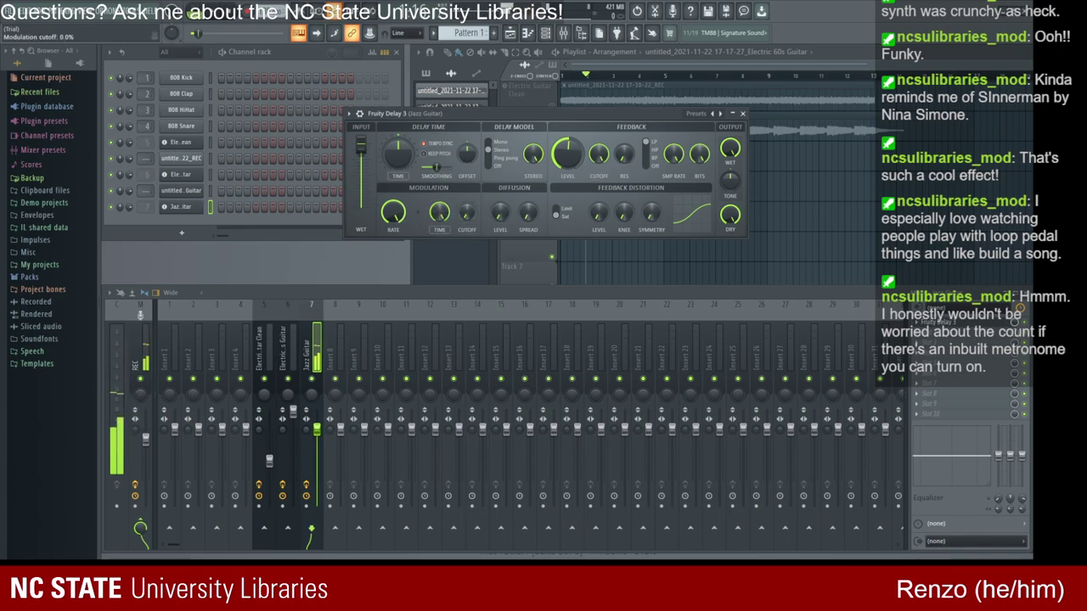
pyautogui.scroll(-3, 435, 210)
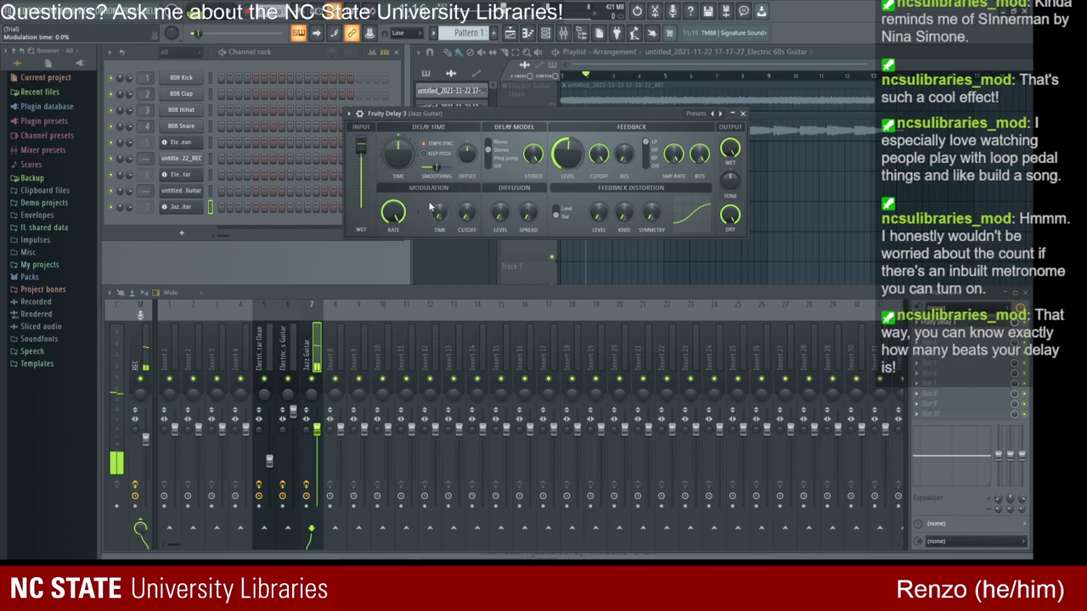
pyautogui.scroll(-3, 394, 212)
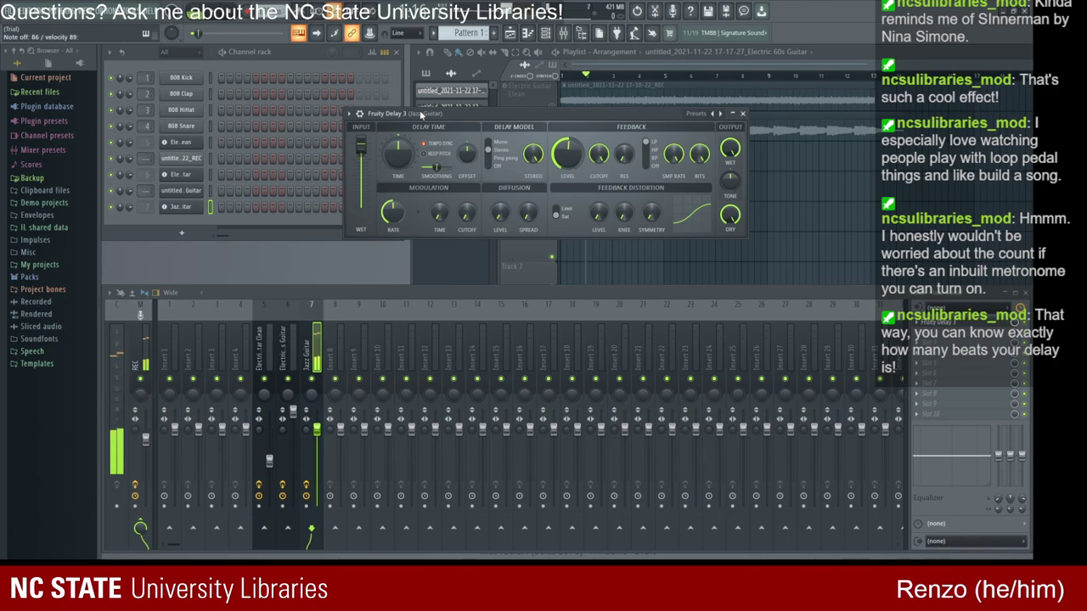
# Step: Position the Fruity Delay 3 window over the playlist and play the arrangement from about bar 2 while trying the Jazz Guitar sound
pyautogui.moveTo(421, 113); pyautogui.dragTo(454, 118)
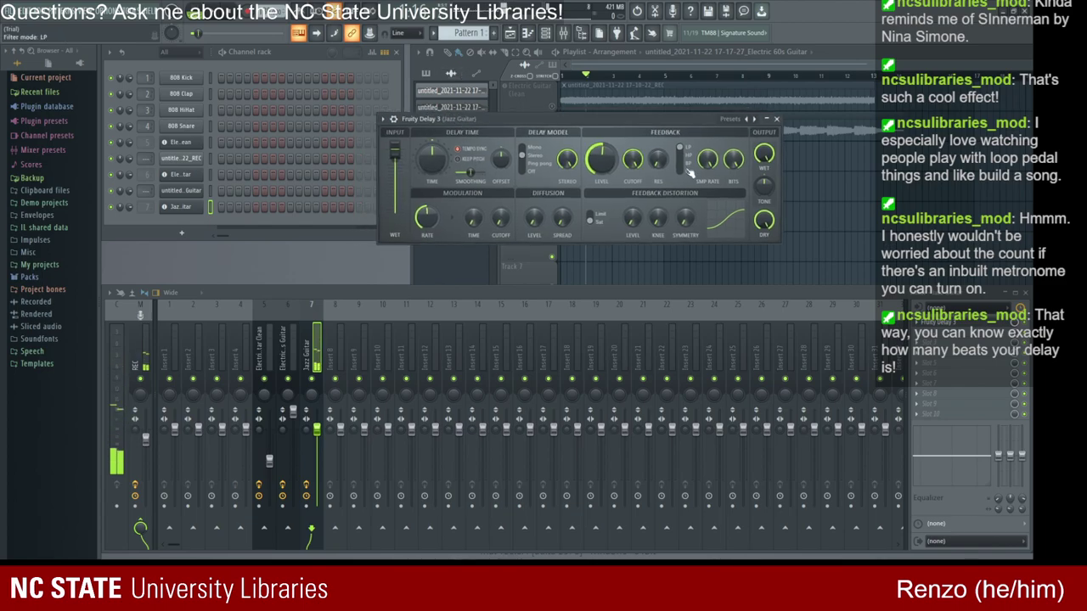
pyautogui.moveTo(685, 123); pyautogui.dragTo(734, 92)
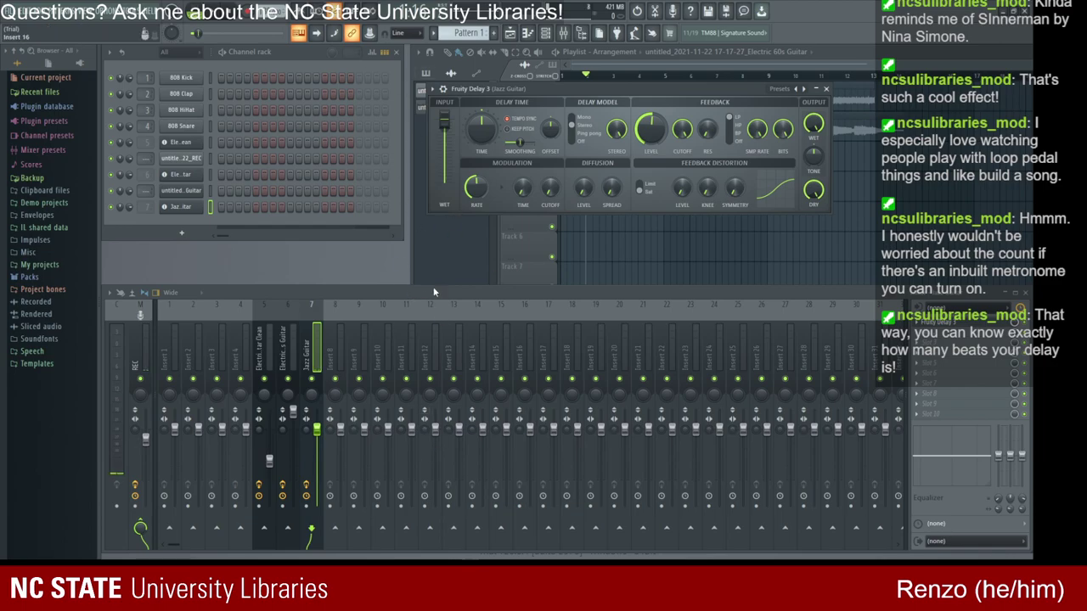
pyautogui.moveTo(418, 286)
pyautogui.mouseDown()
pyautogui.moveTo(447, 286)
pyautogui.moveTo(402, 289)
pyautogui.mouseUp()
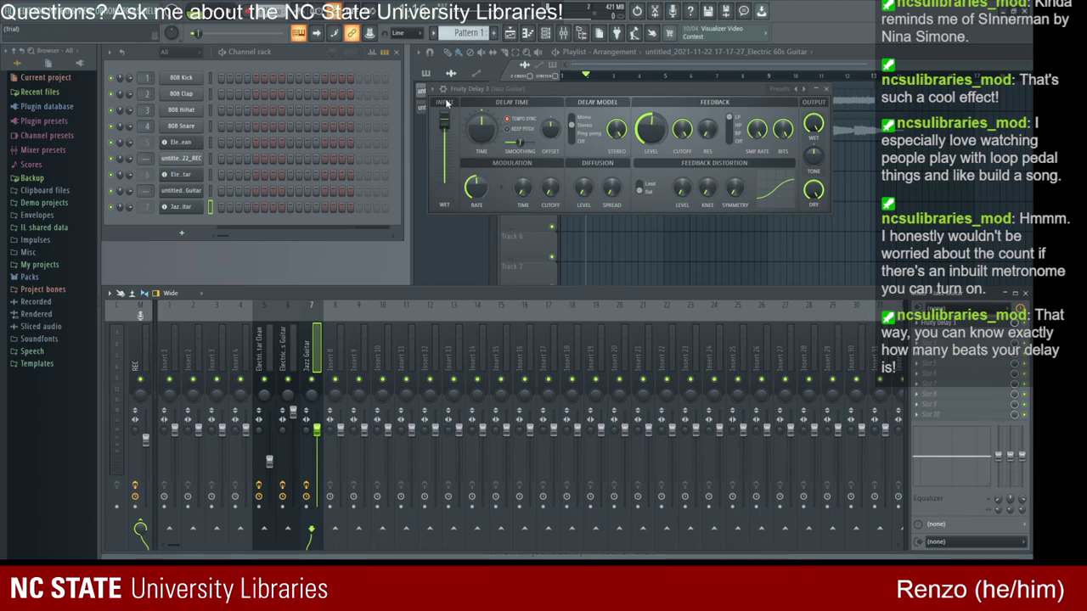
pyautogui.click(223, 13)
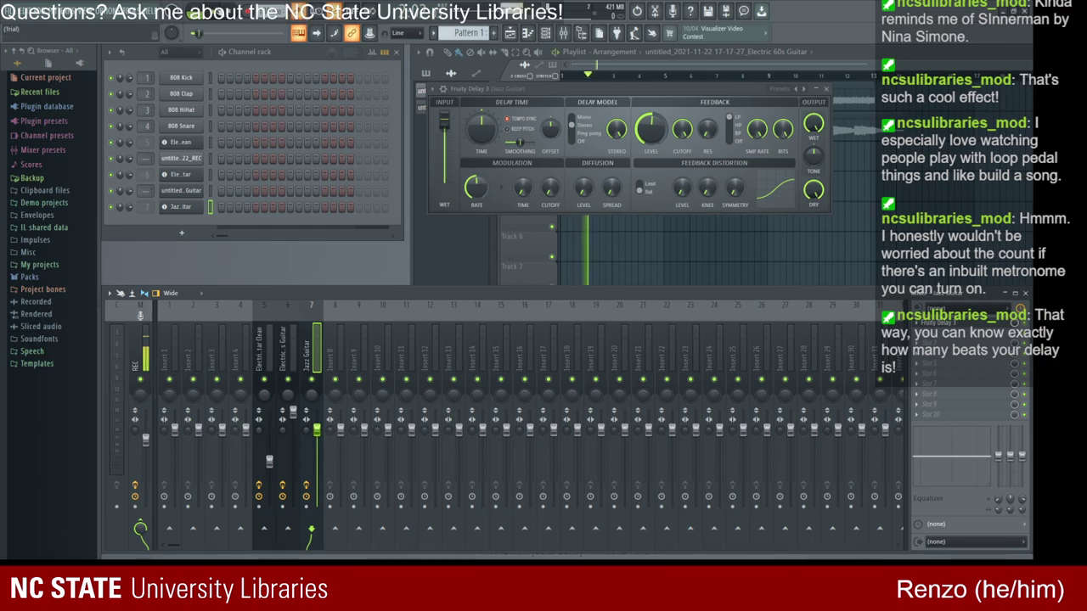
pyautogui.moveTo(574, 99); pyautogui.dragTo(578, 127)
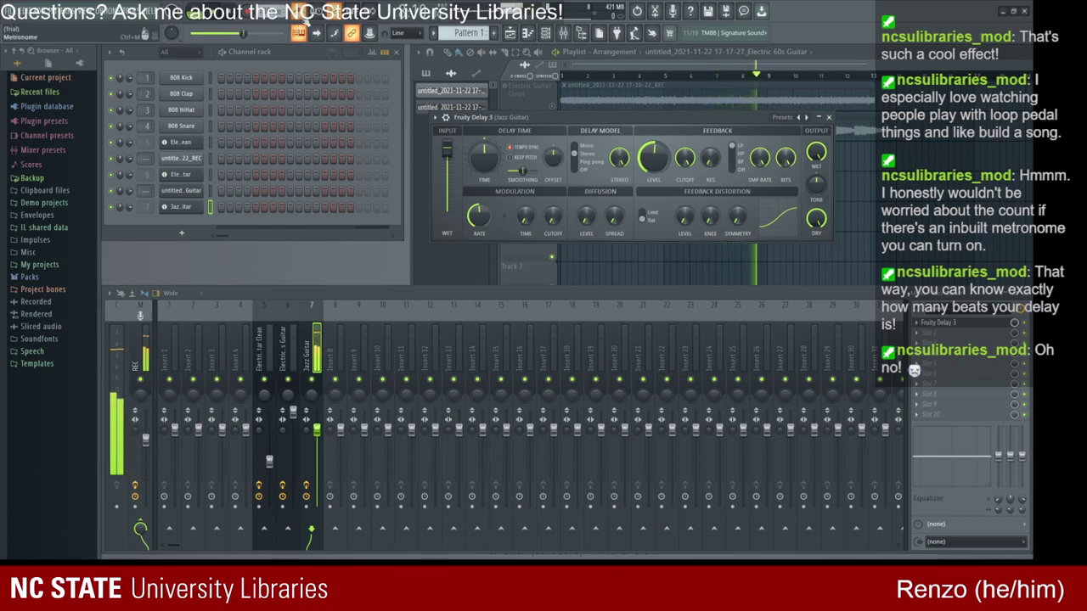
pyautogui.press('Escape')
pyautogui.press('space')
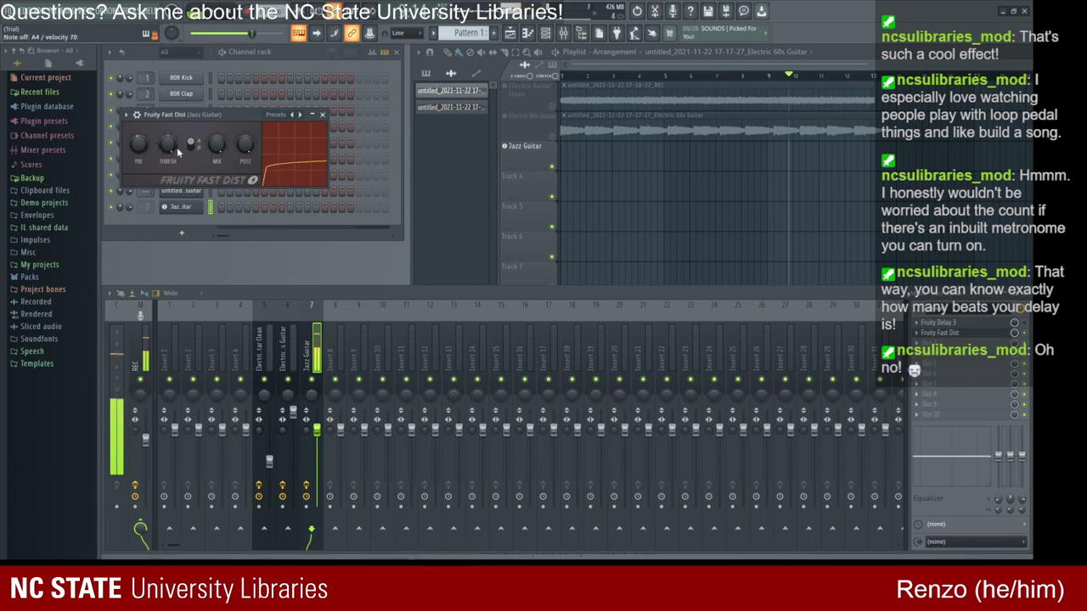
# Step: Try the mix and type controls of Fruity Fast Dist on the Jazz Guitar track, move its window beside the channel rack and raise its Pre level
pyautogui.moveTo(217, 144); pyautogui.dragTo(216, 161)
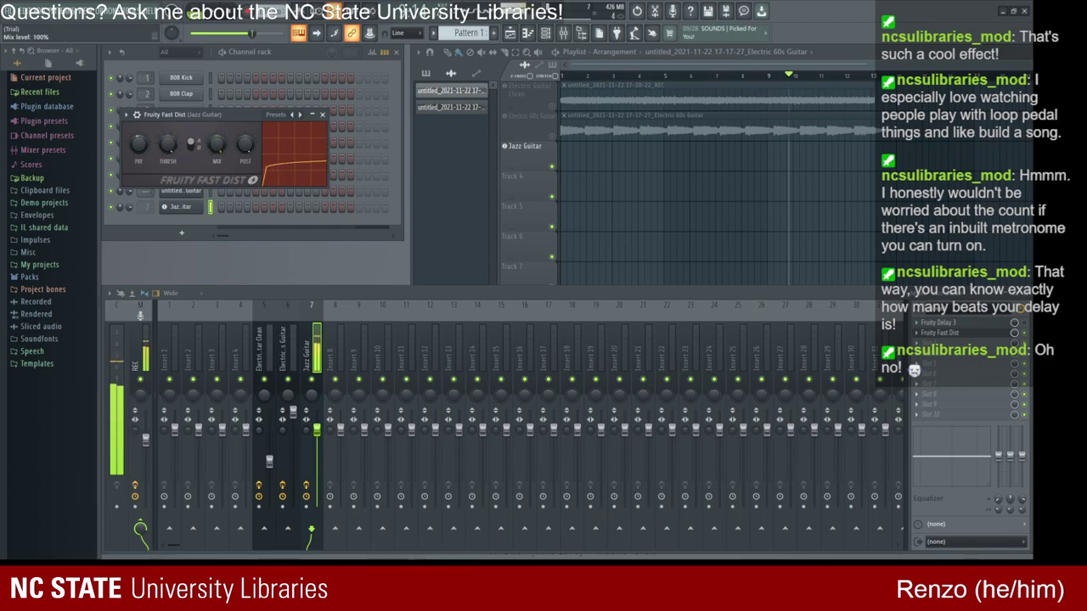
pyautogui.click(194, 146)
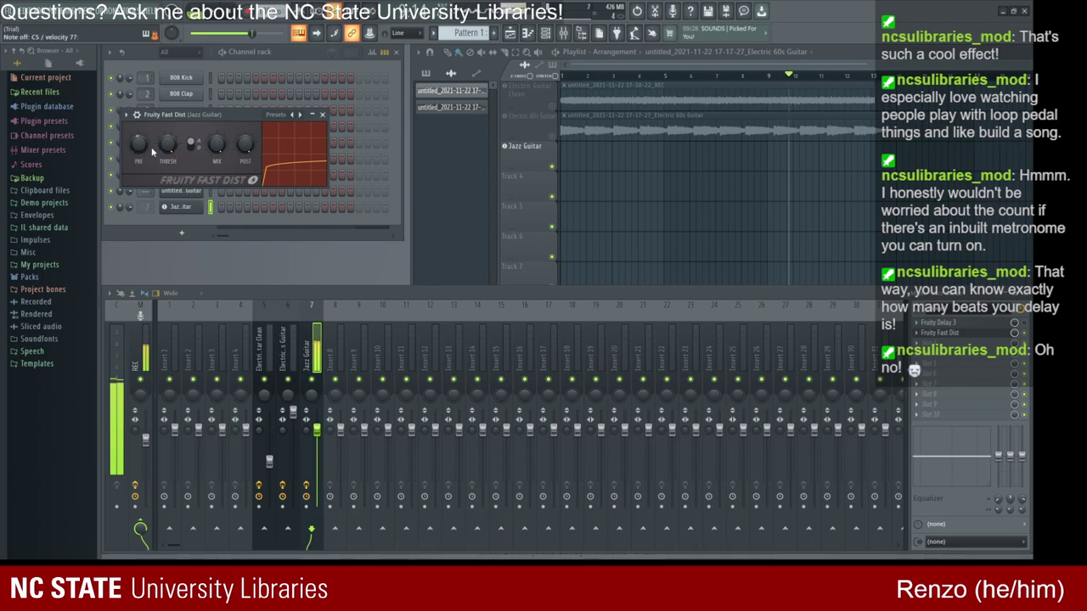
pyautogui.moveTo(139, 151)
pyautogui.mouseDown()
pyautogui.moveTo(139, 133)
pyautogui.moveTo(140, 154)
pyautogui.mouseUp()
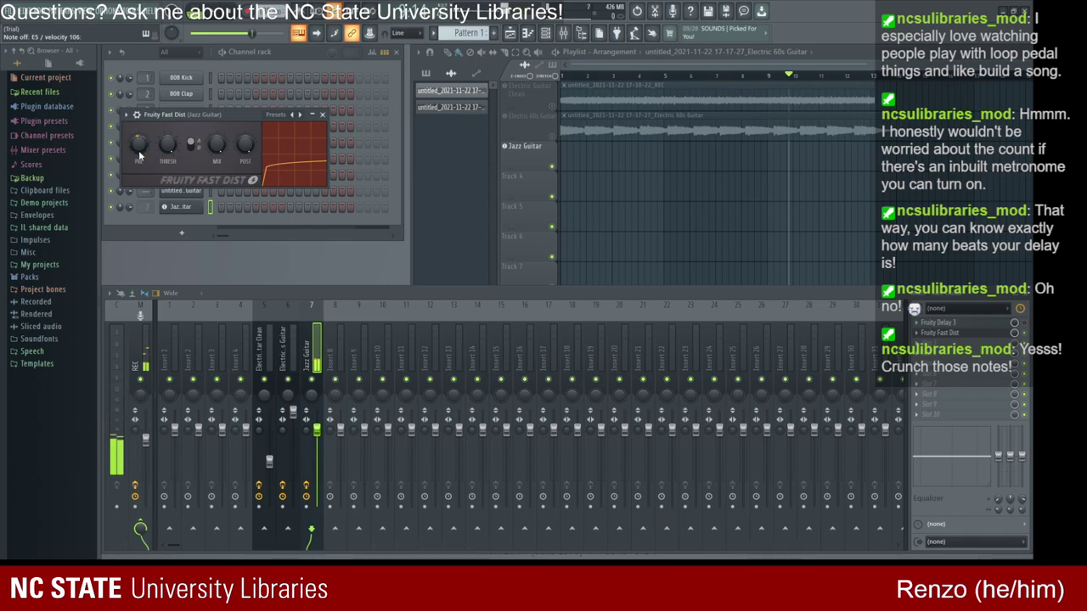
pyautogui.moveTo(173, 116); pyautogui.dragTo(213, 215)
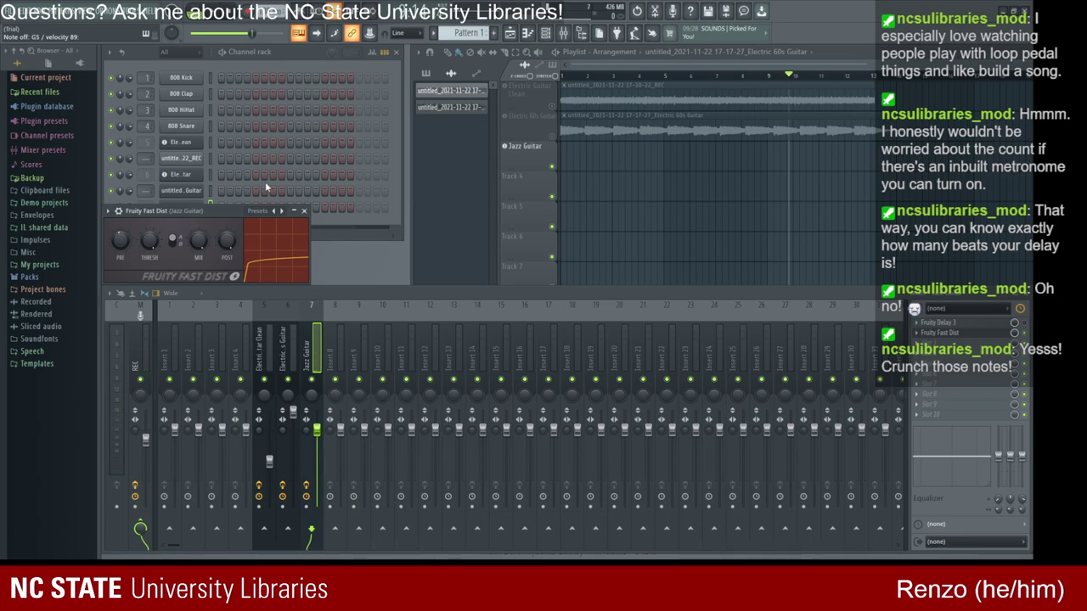
pyautogui.moveTo(184, 211); pyautogui.dragTo(431, 185)
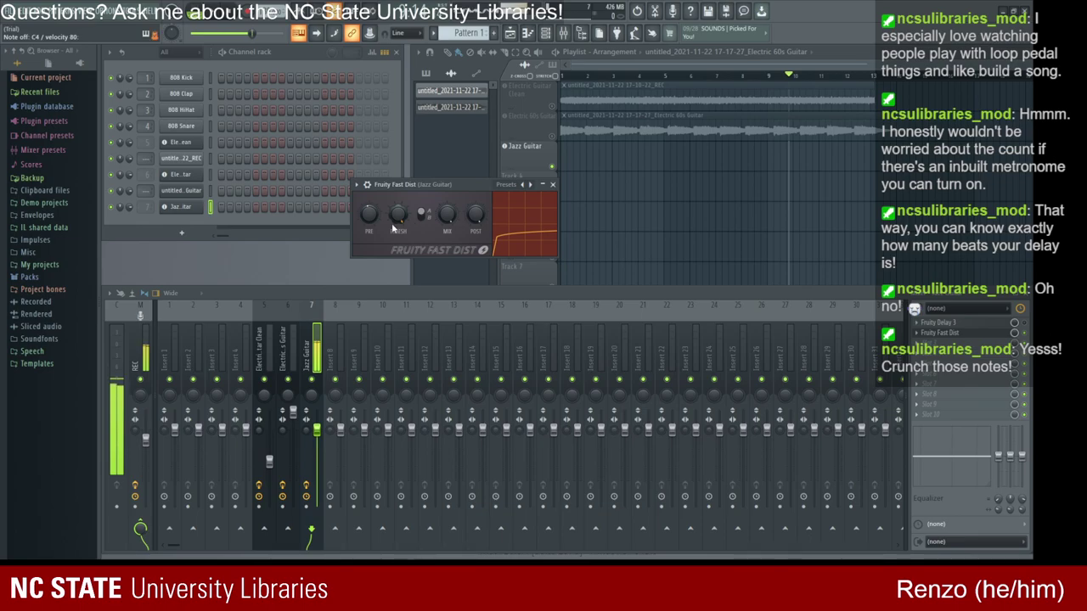
pyautogui.moveTo(369, 214); pyautogui.dragTo(375, 222)
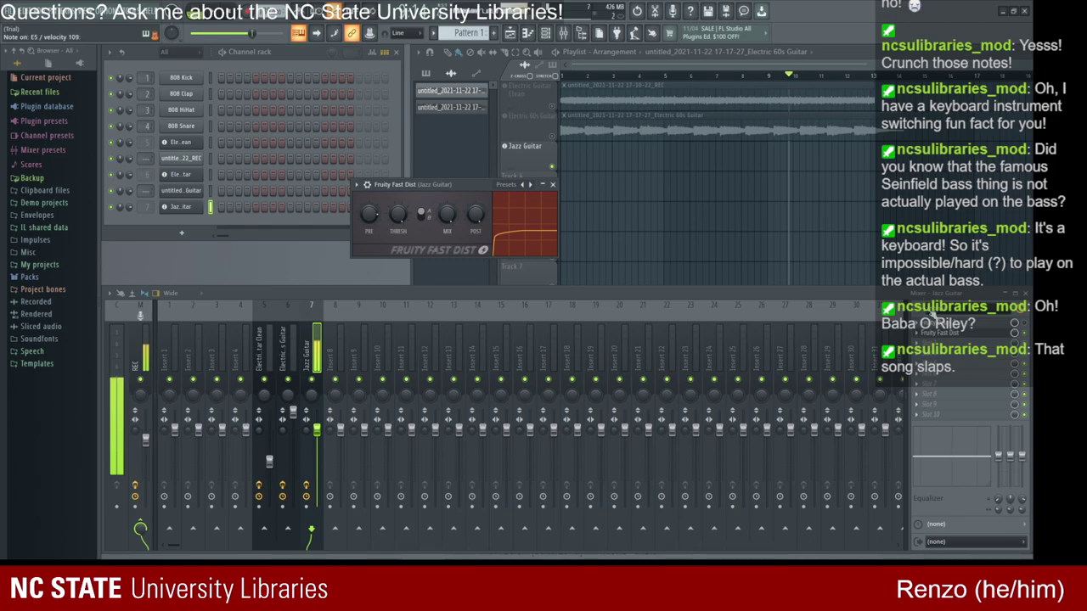
# Step: Close Fruity Fast Dist and try the threshold and post gain of Fruity Soft Clipper on the Jazz Guitar track
pyautogui.click(552, 184)
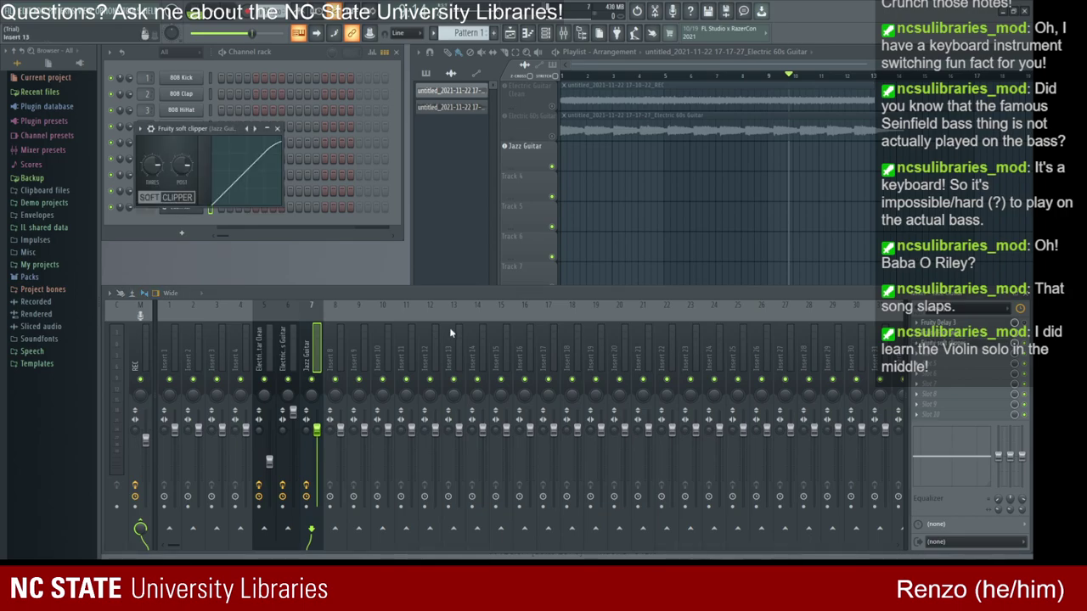
pyautogui.moveTo(153, 165); pyautogui.dragTo(181, 136)
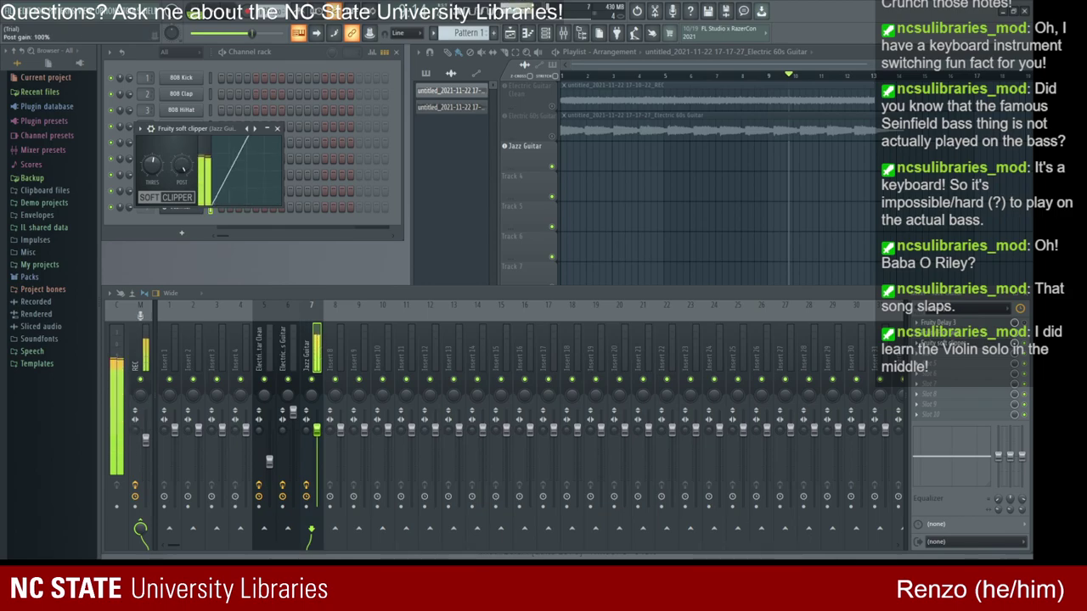
pyautogui.click(277, 128)
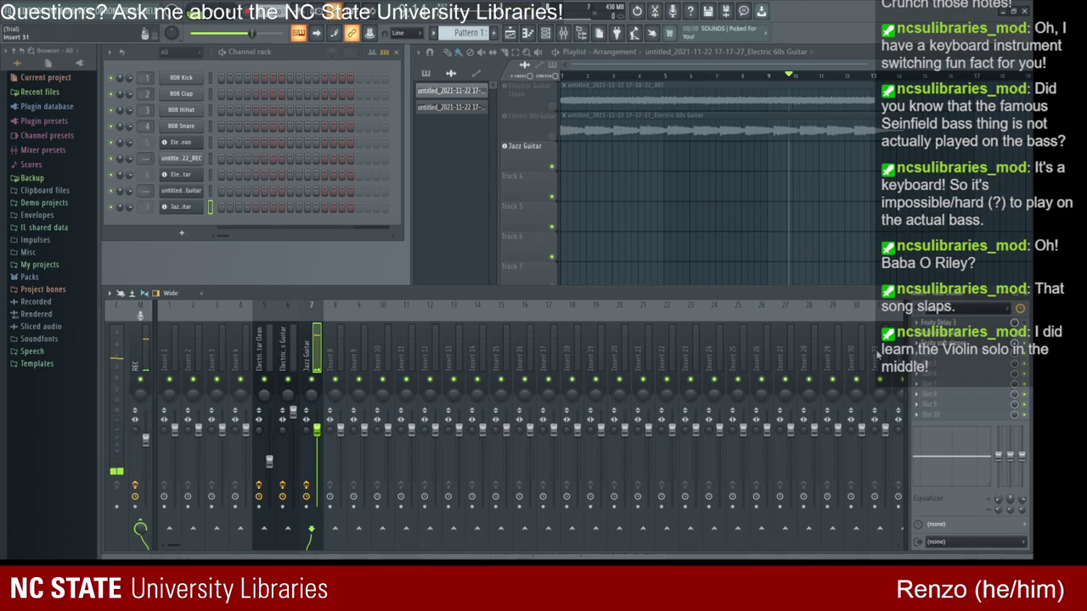
pyautogui.click(929, 348)
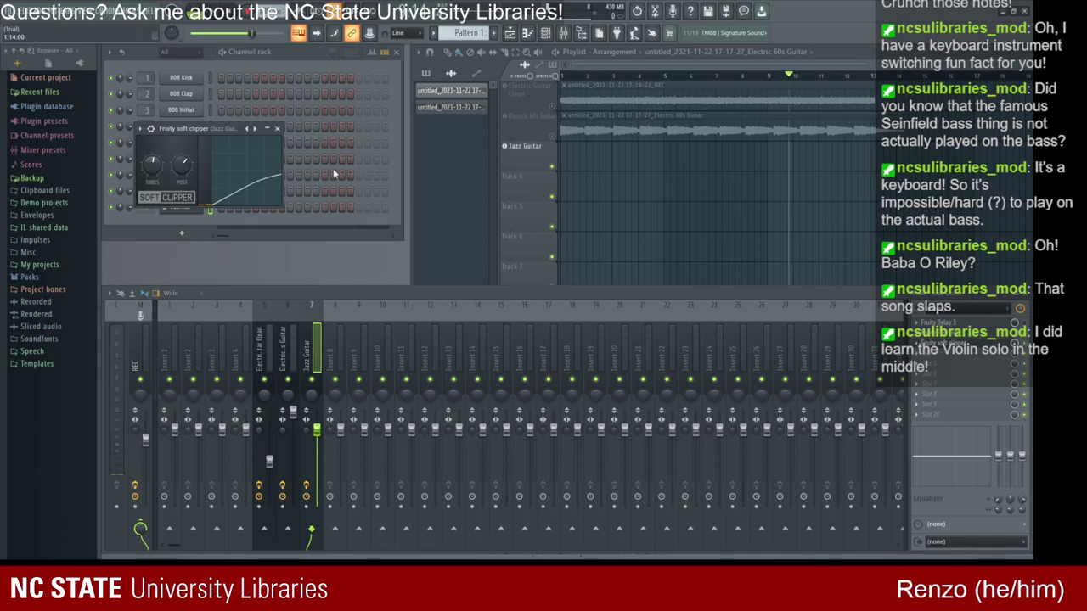
pyautogui.click(277, 128)
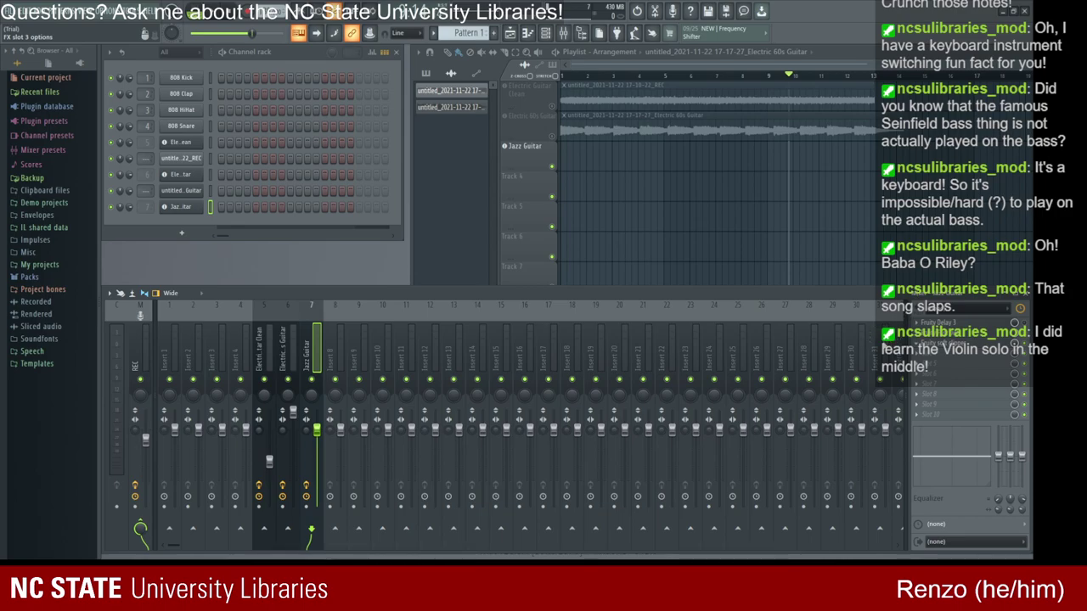
# Step: Open Fruity Squeeze on the Jazz Guitar track, move its window over the playlist and try its mix and gain levels while playing notes
pyautogui.click(968, 343)
pyautogui.moveTo(212, 128); pyautogui.dragTo(765, 123)
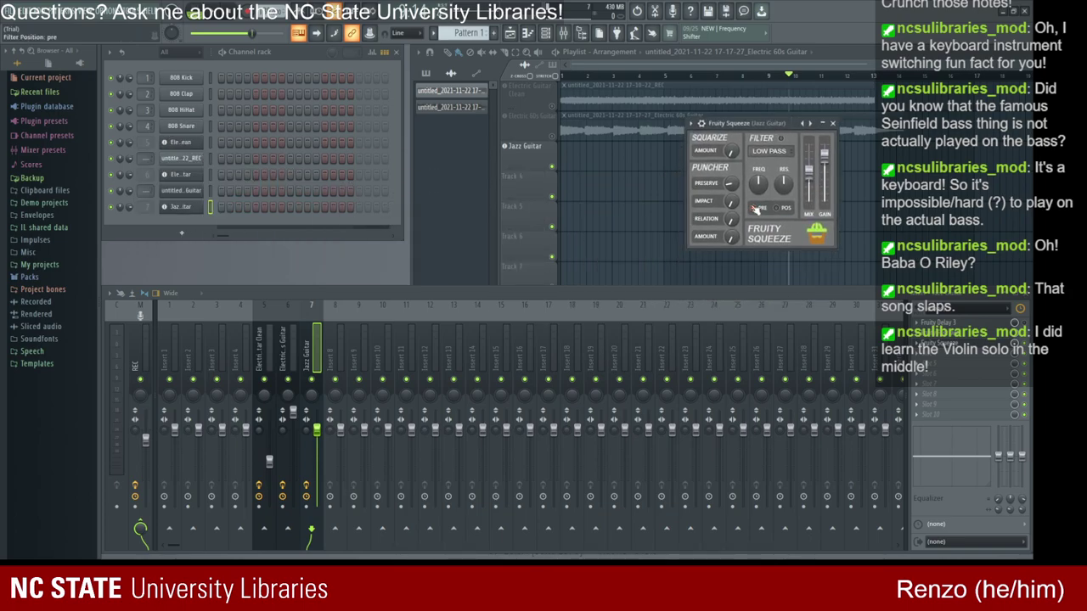
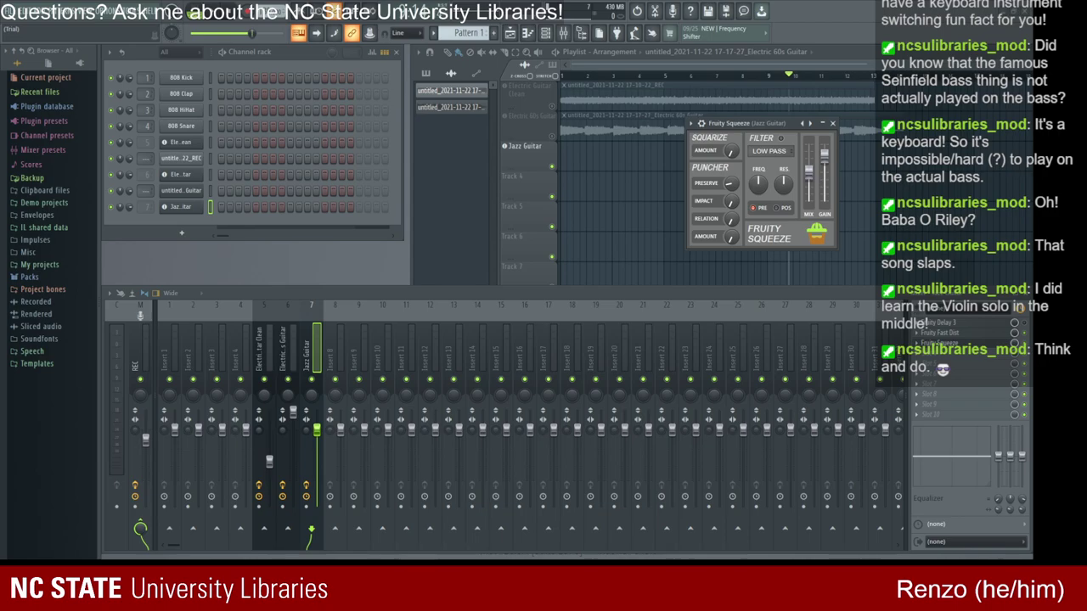
pyautogui.press('r')
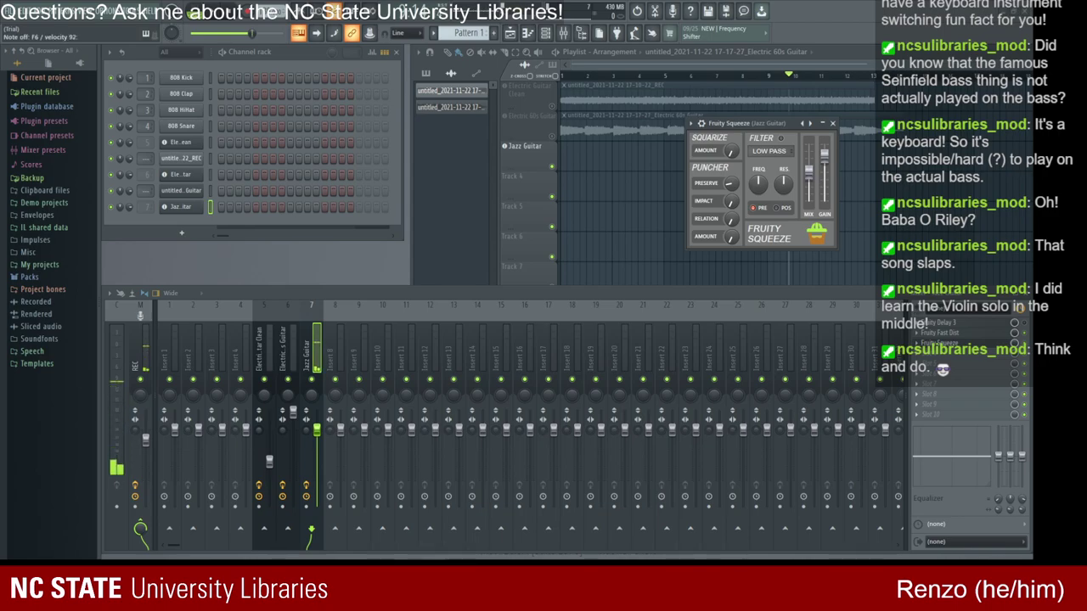
pyautogui.press('v')
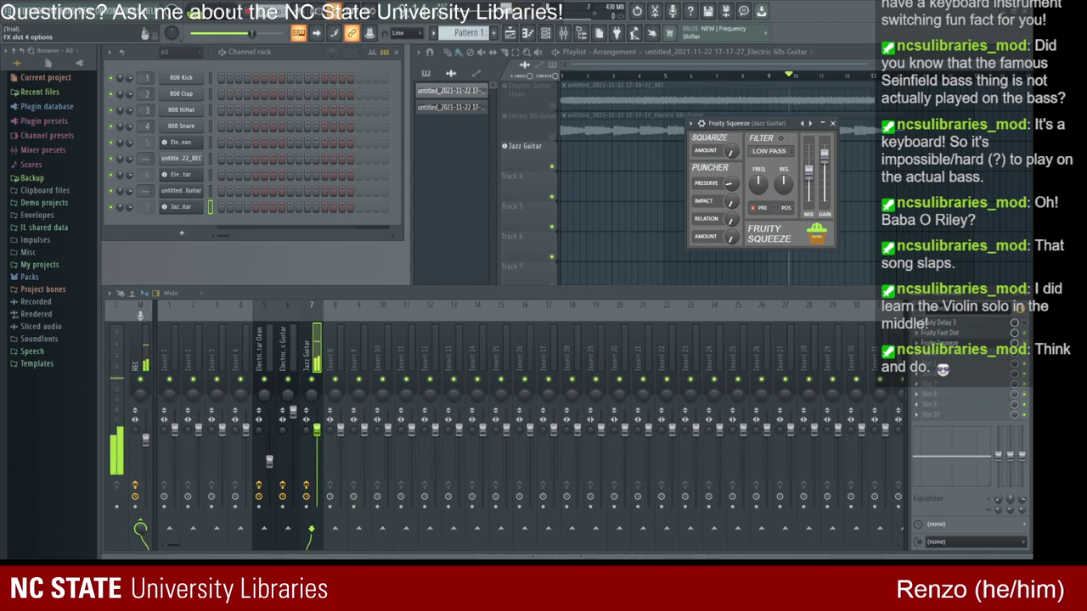
pyautogui.press('j')
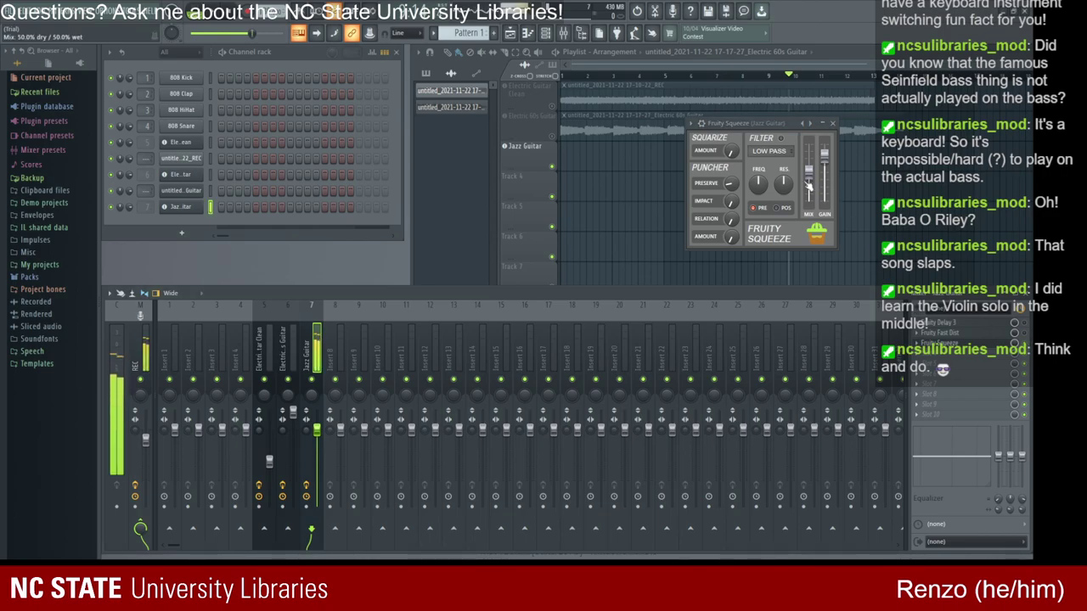
pyautogui.moveTo(809, 170); pyautogui.dragTo(808, 156)
pyautogui.press('n')
pyautogui.press('n')
pyautogui.press('v')
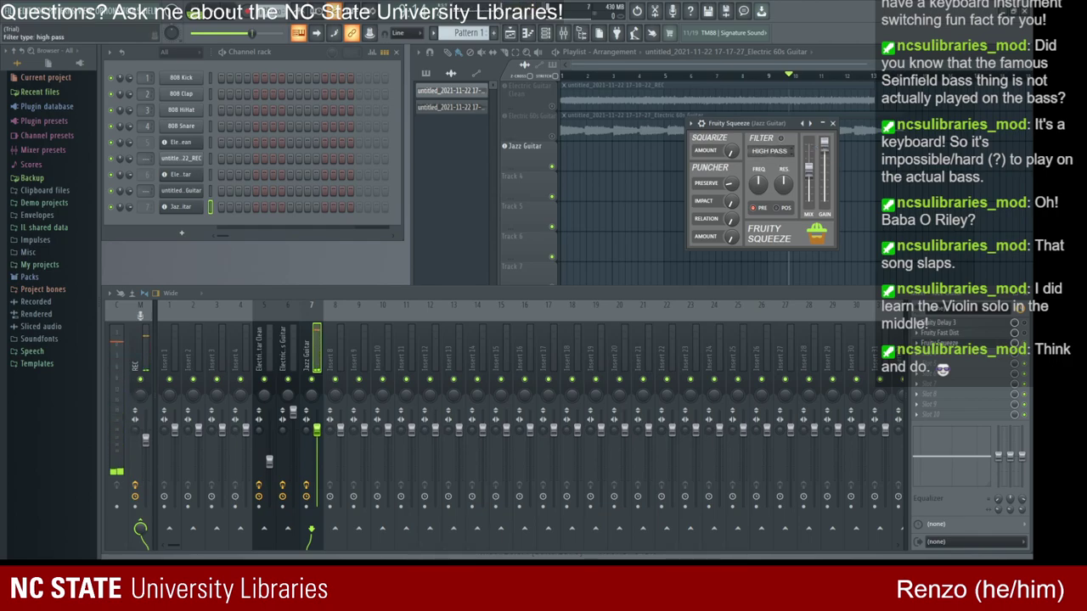
# Step: Try the Fruity Squeeze filter in high pass mode with a lowered frequency, shift its window slightly and close it
pyautogui.click(786, 151)
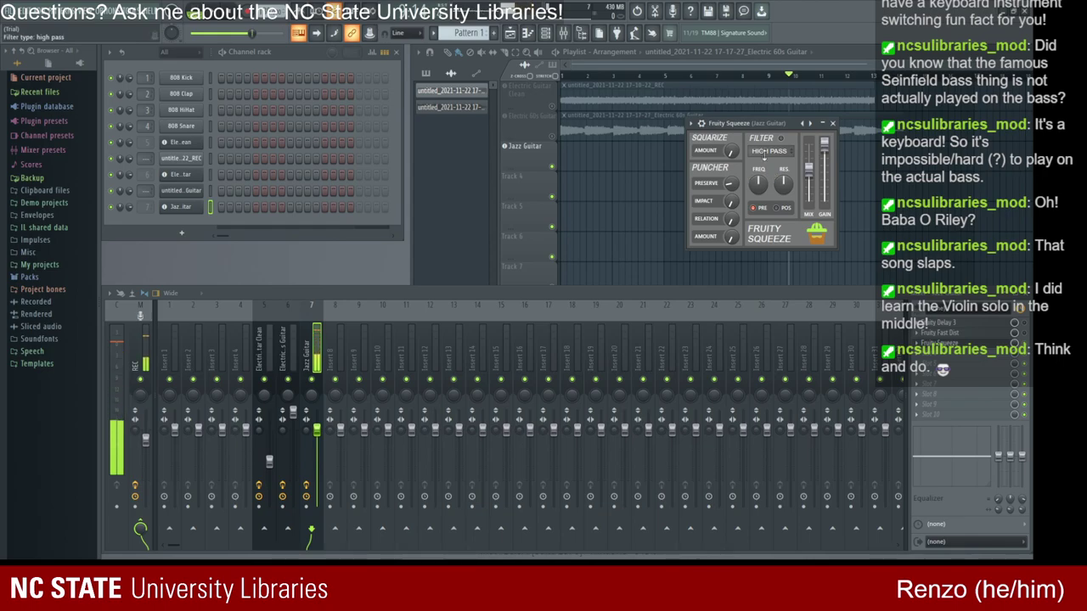
pyautogui.press('j')
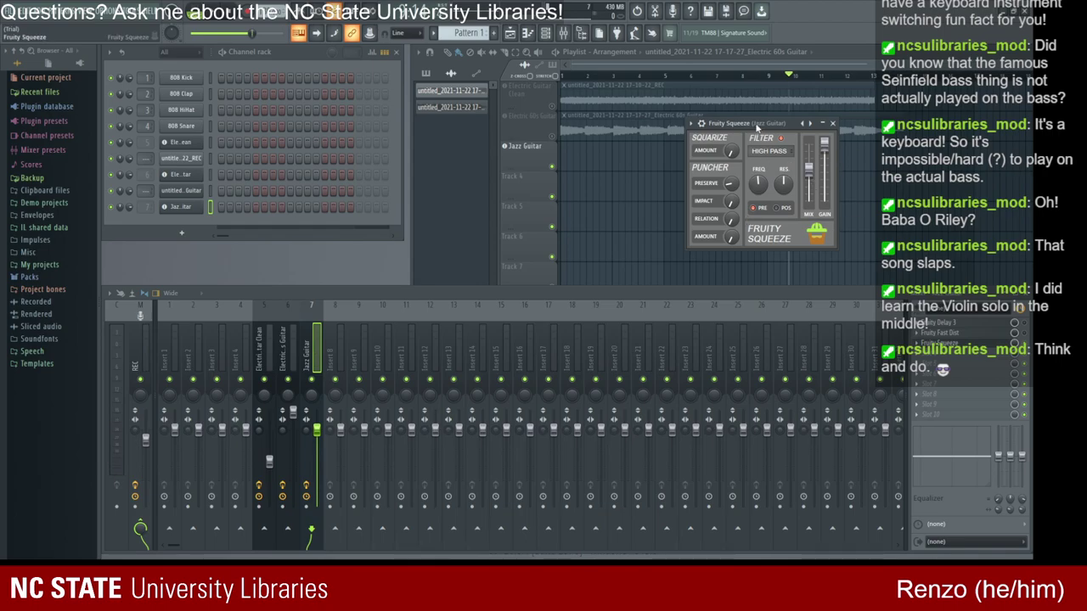
pyautogui.moveTo(762, 124); pyautogui.dragTo(742, 117)
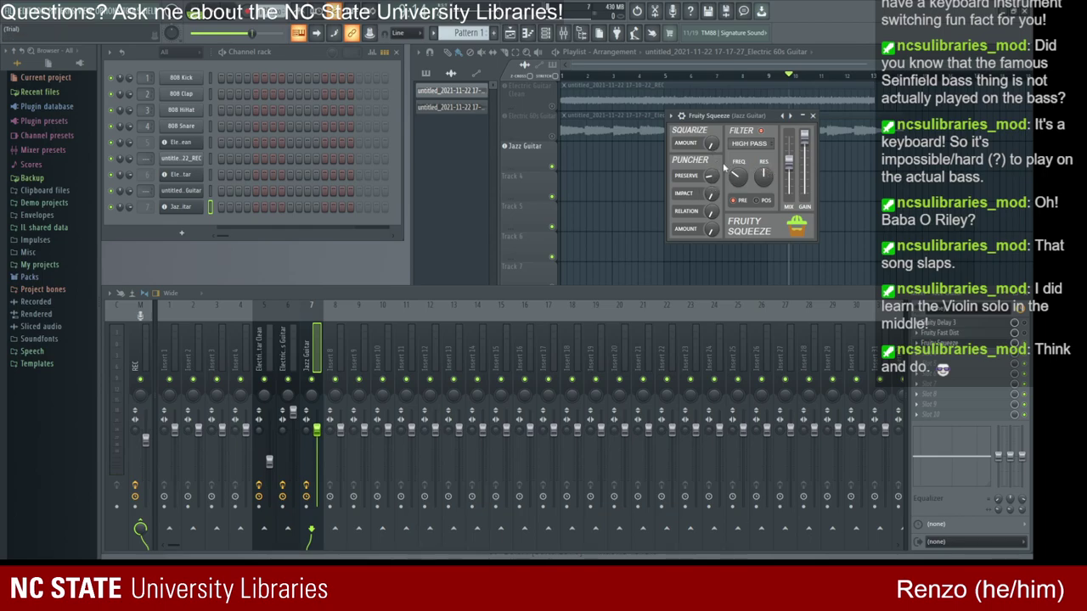
pyautogui.click(812, 116)
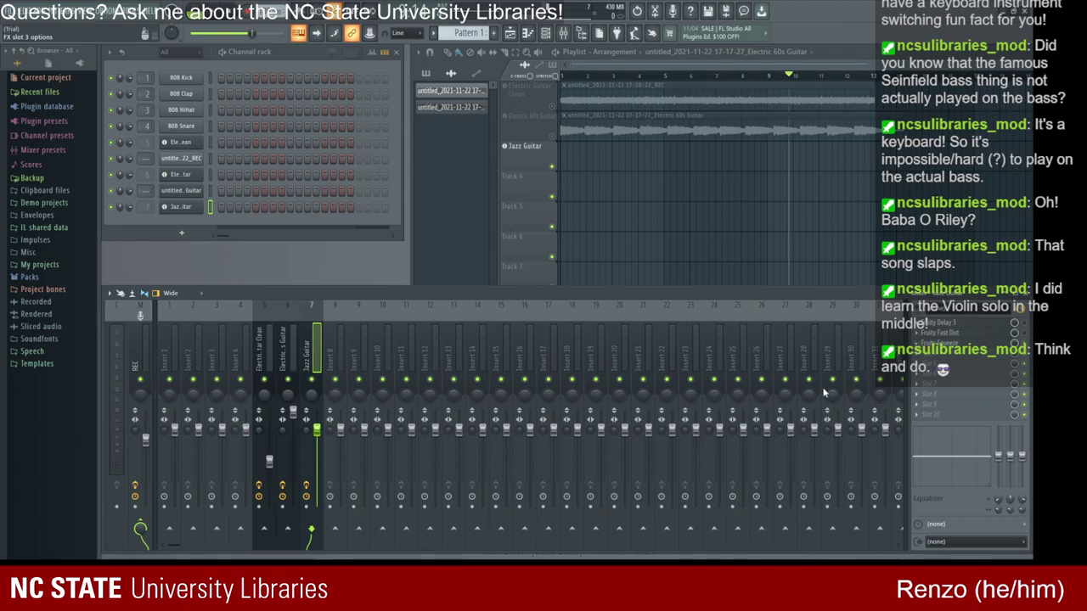
# Step: Open Maximus on the Jazz Guitar track, raise its pre and post gain and close its window
pyautogui.click(942, 343)
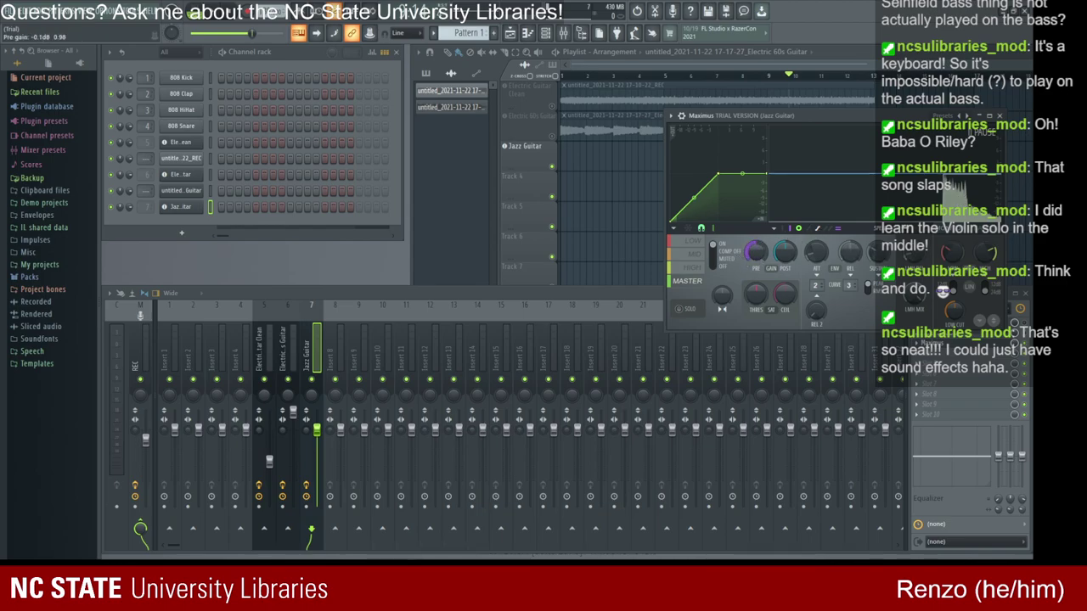
pyautogui.scroll(5, 767, 264)
pyautogui.scroll(4, 784, 253)
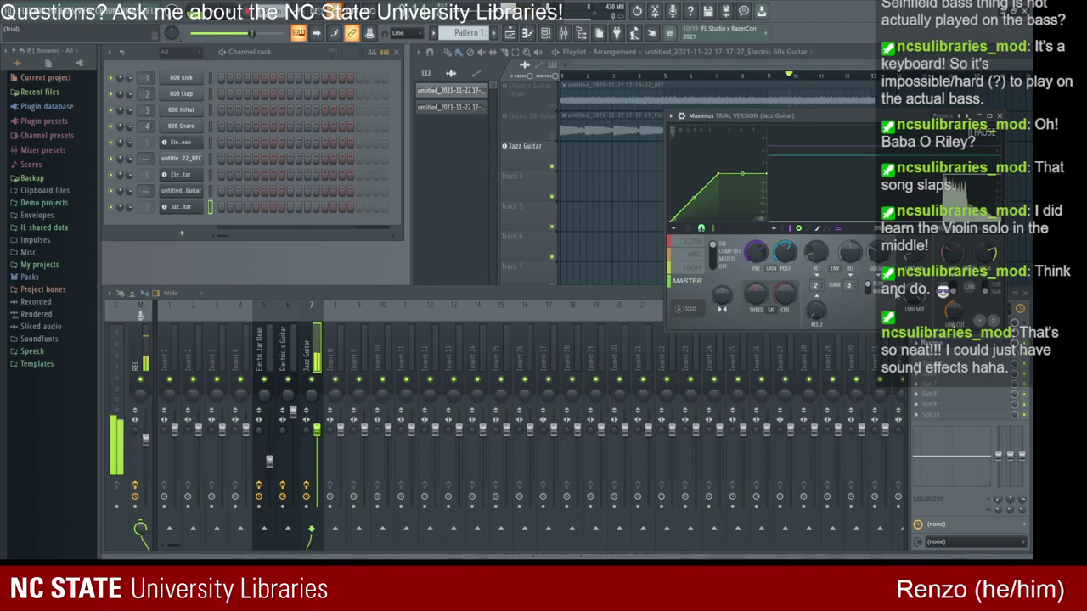
pyautogui.scroll(2, 784, 252)
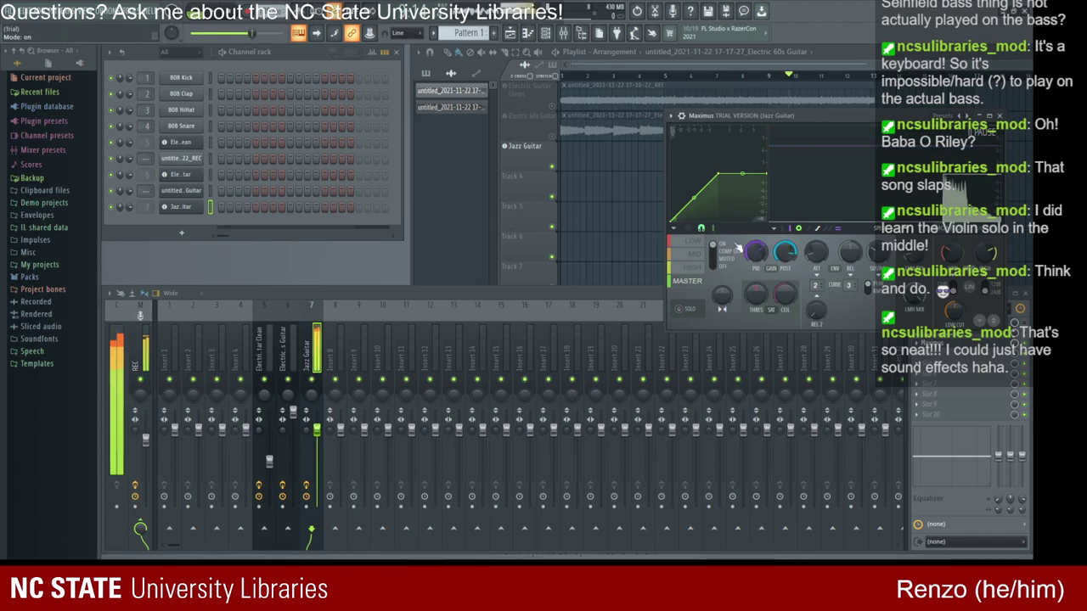
pyautogui.scroll(4, 756, 252)
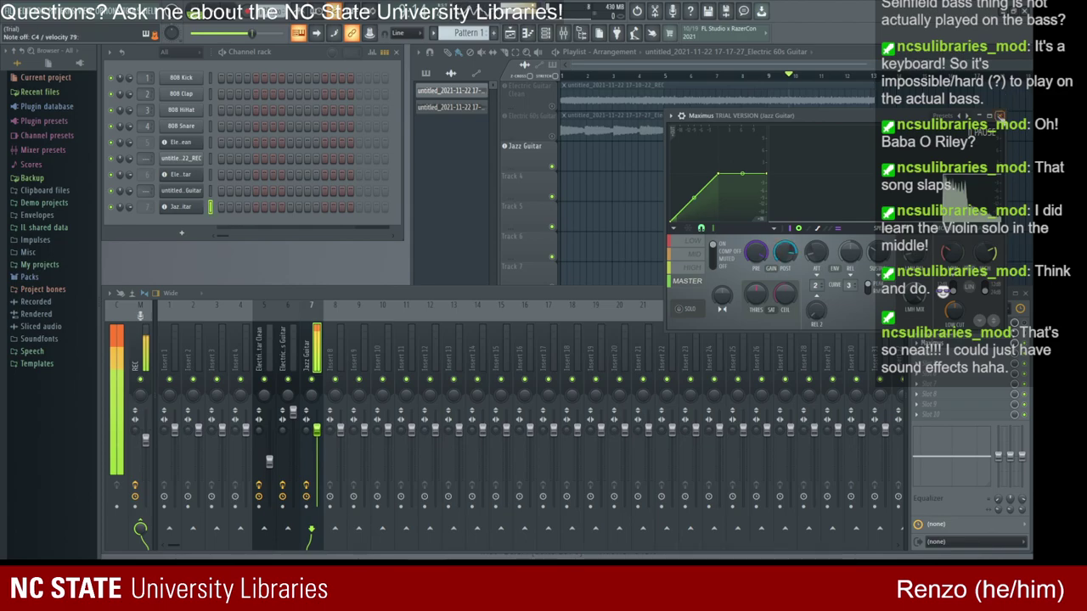
pyautogui.click(999, 115)
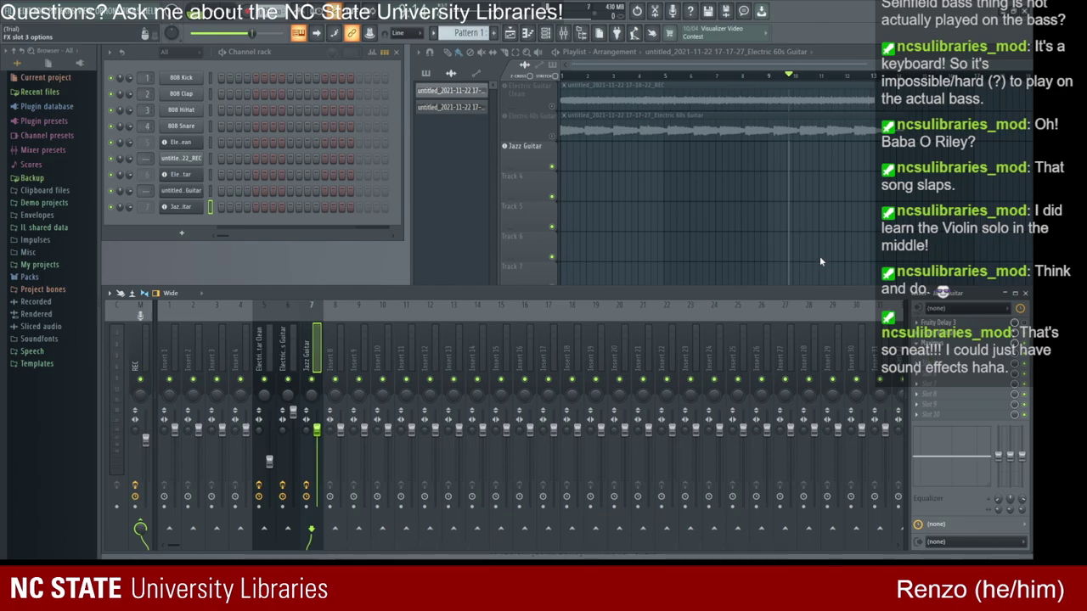
# Step: Reopen Maximus, audition the Jazz Guitar sound through the effects, move the Maximus window further over the playlist and close it
pyautogui.click(938, 344)
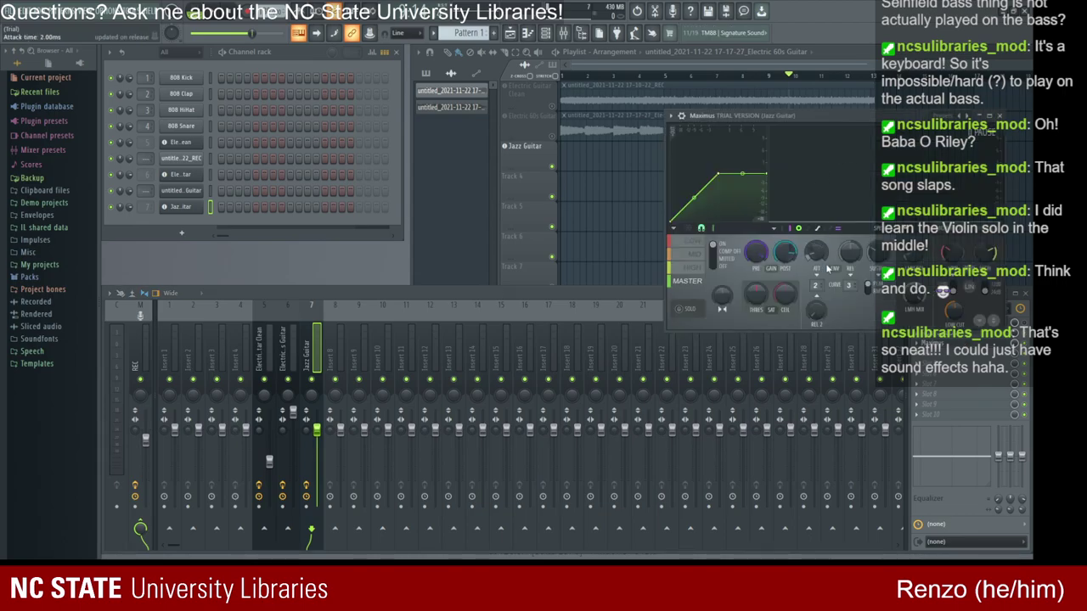
pyautogui.click(1025, 334)
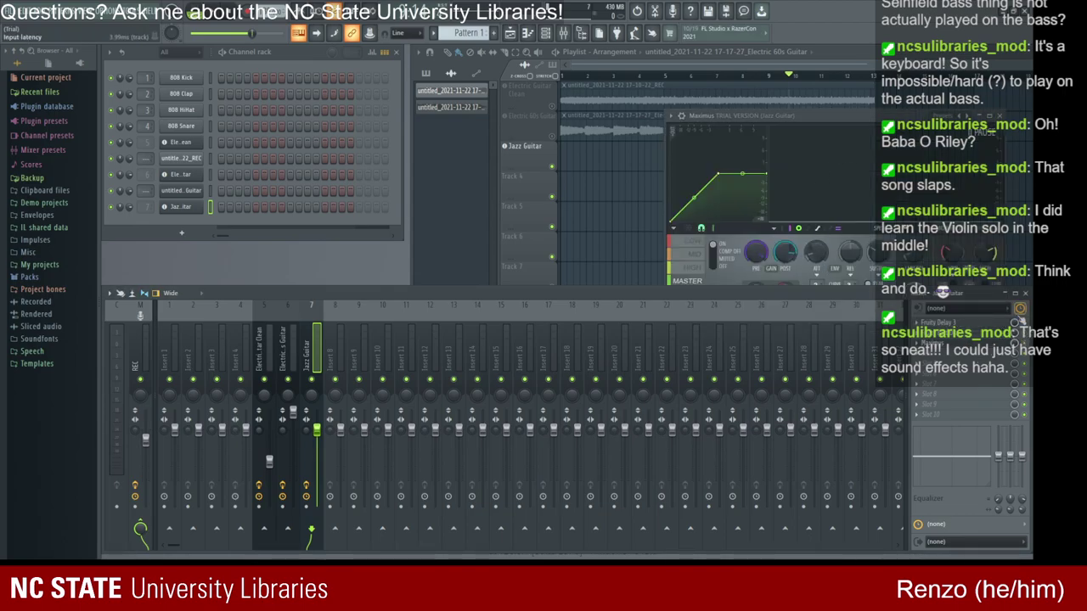
pyautogui.press('space')
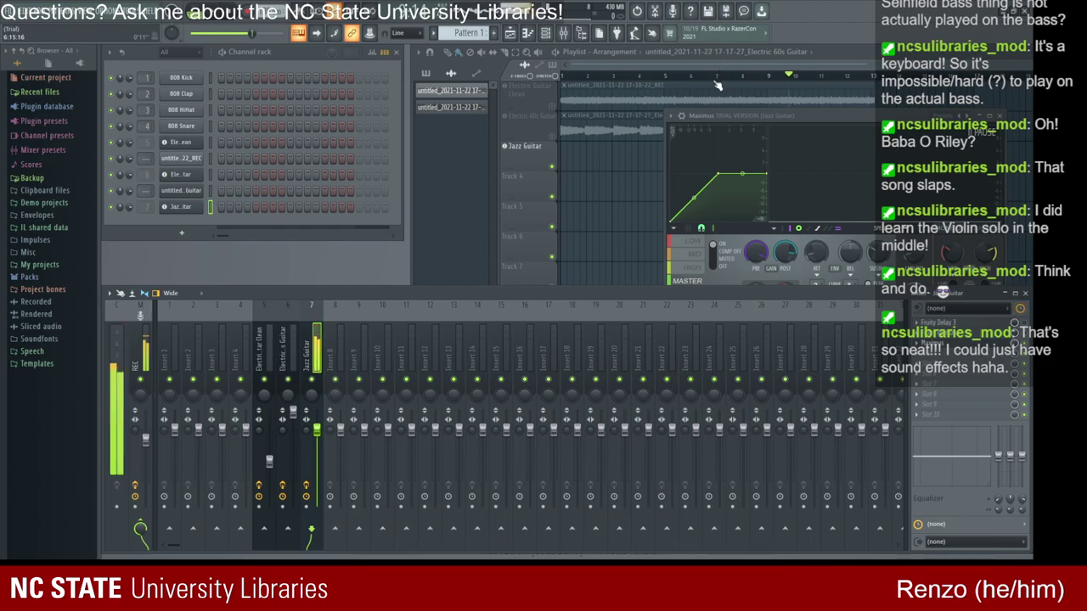
pyautogui.moveTo(731, 117); pyautogui.dragTo(650, 84)
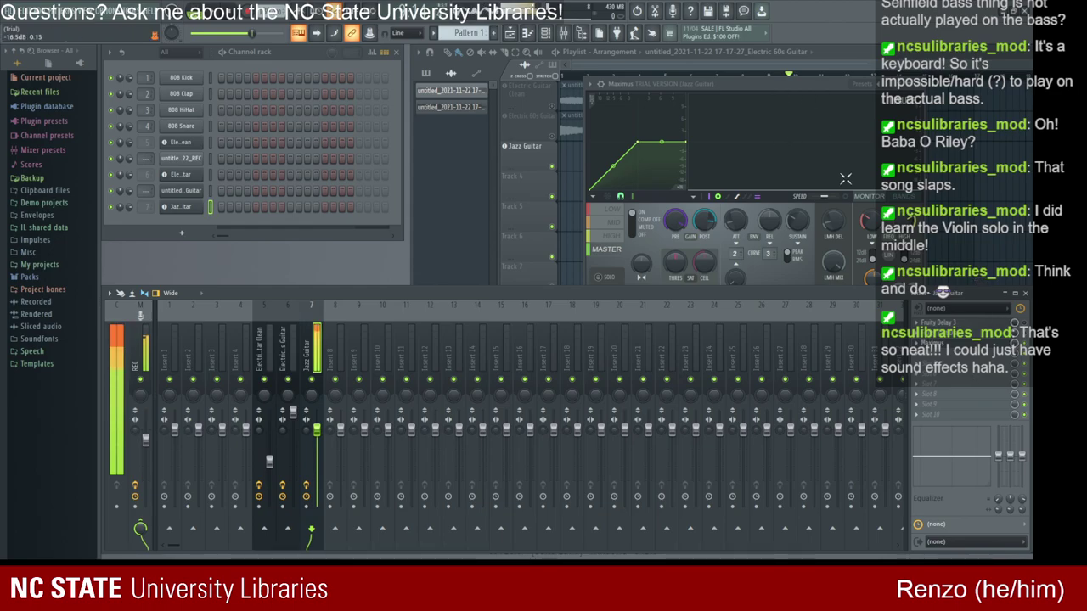
pyautogui.click(911, 85)
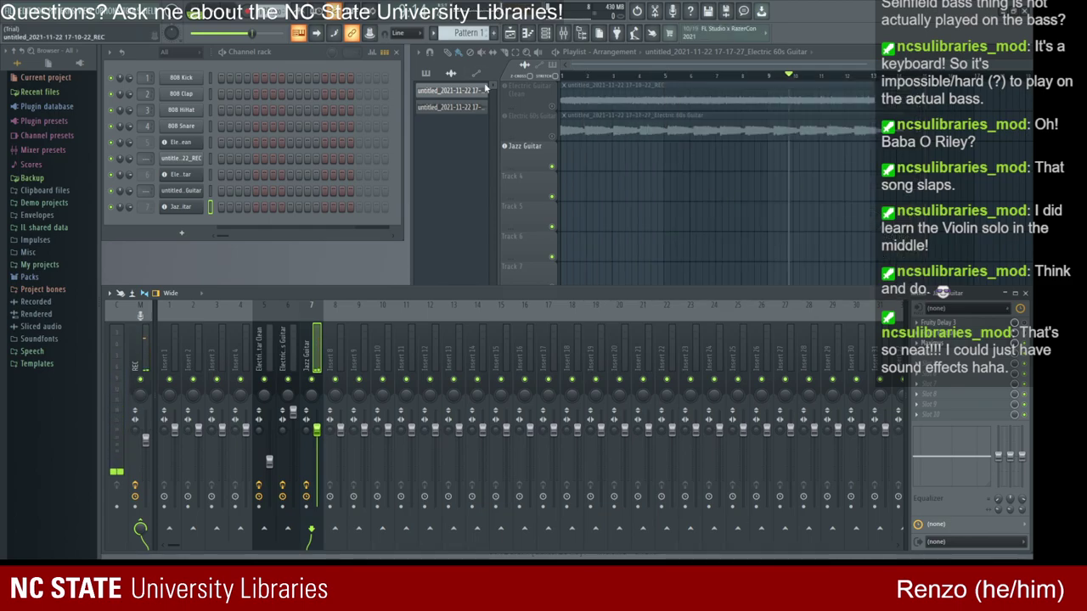
# Step: Remove both recorded guitar clips from the playlist and delete their two audio clip sources from the project
pyautogui.rightClick(612, 95)
pyautogui.rightClick(611, 127)
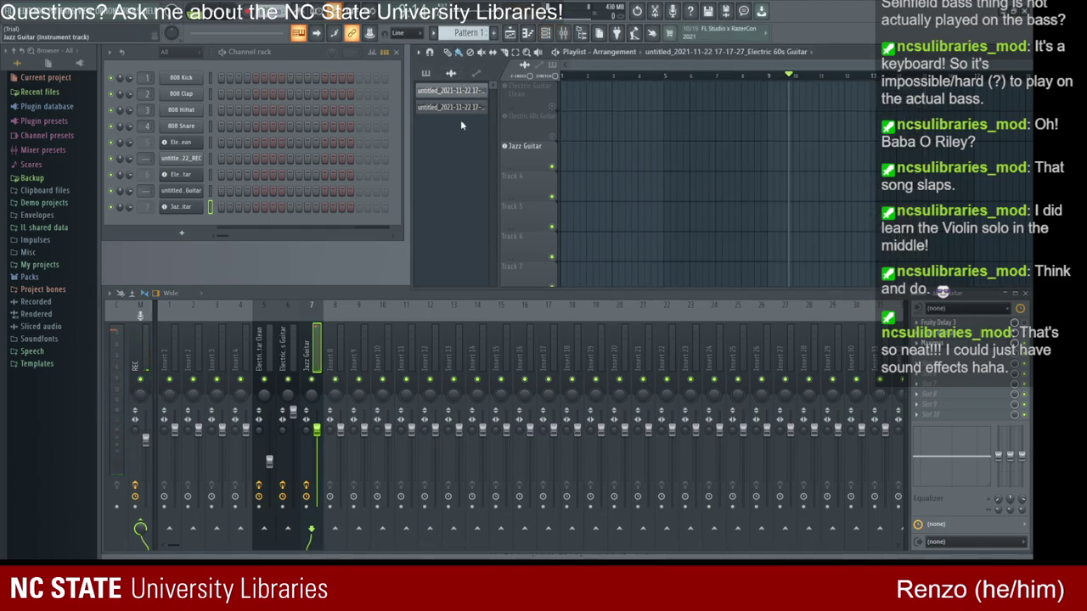
pyautogui.click(458, 108)
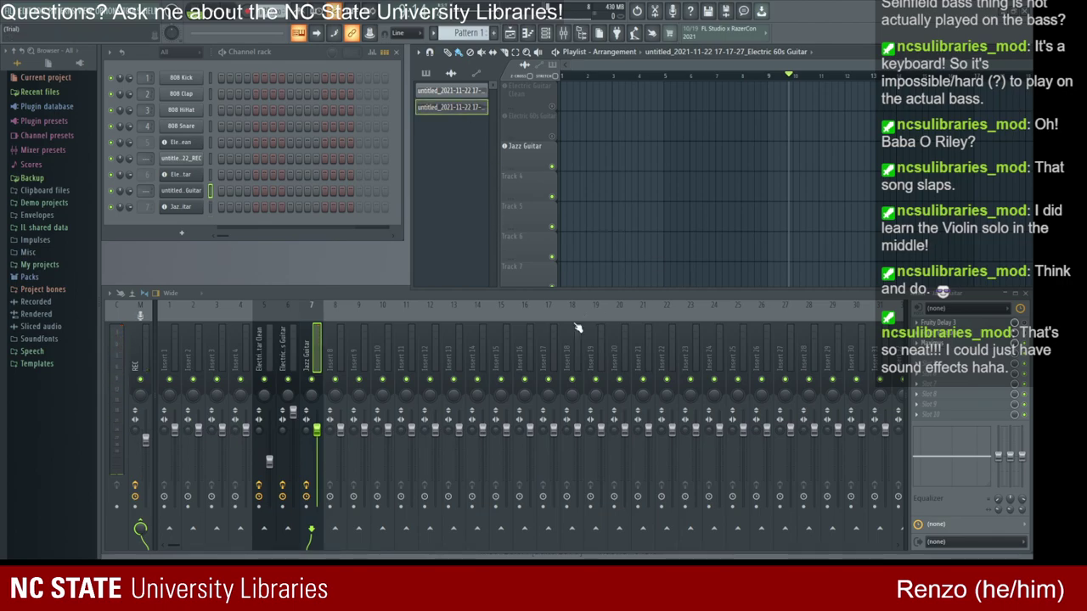
pyautogui.hotkey('alt', 'Delete')
pyautogui.click(454, 91)
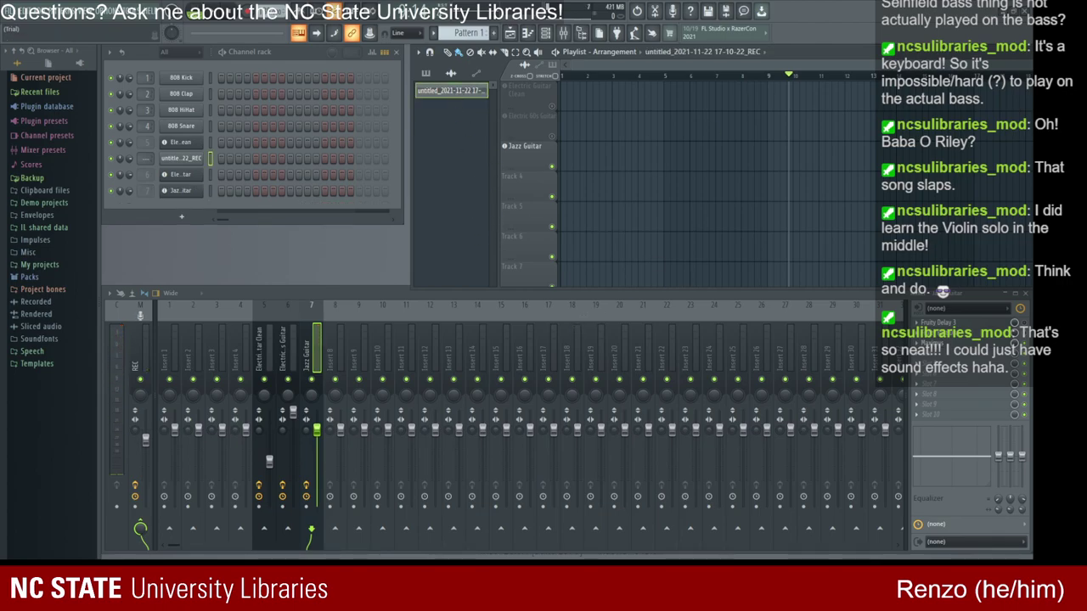
pyautogui.hotkey('alt', 'Delete')
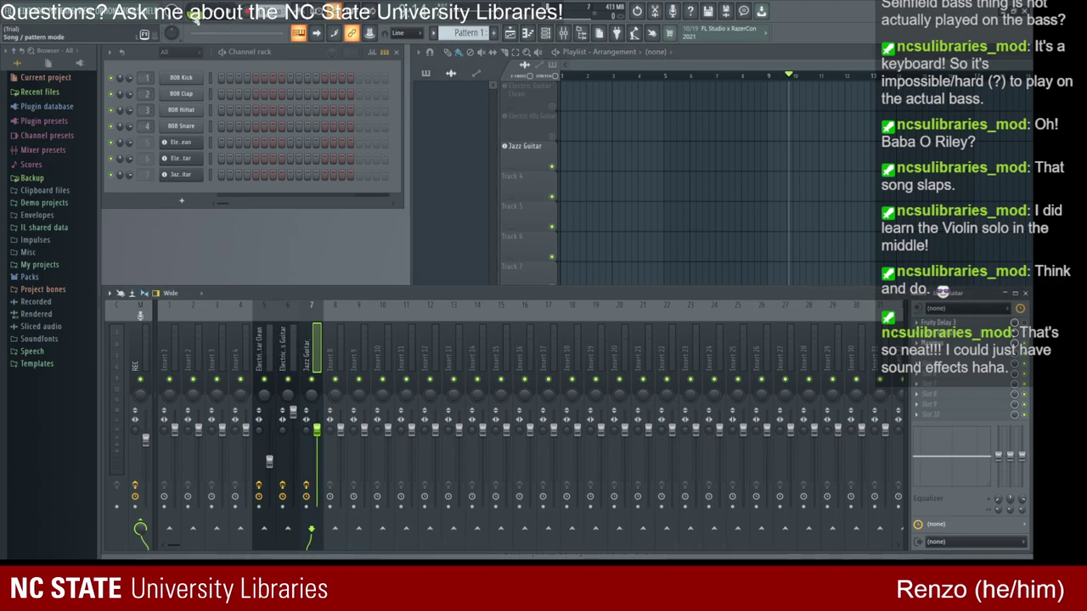
# Step: Return the playhead to bar 1, check the Jazz Guitar preset in FLEX and raise the Jazz Guitar mixer fader
pyautogui.press('space')
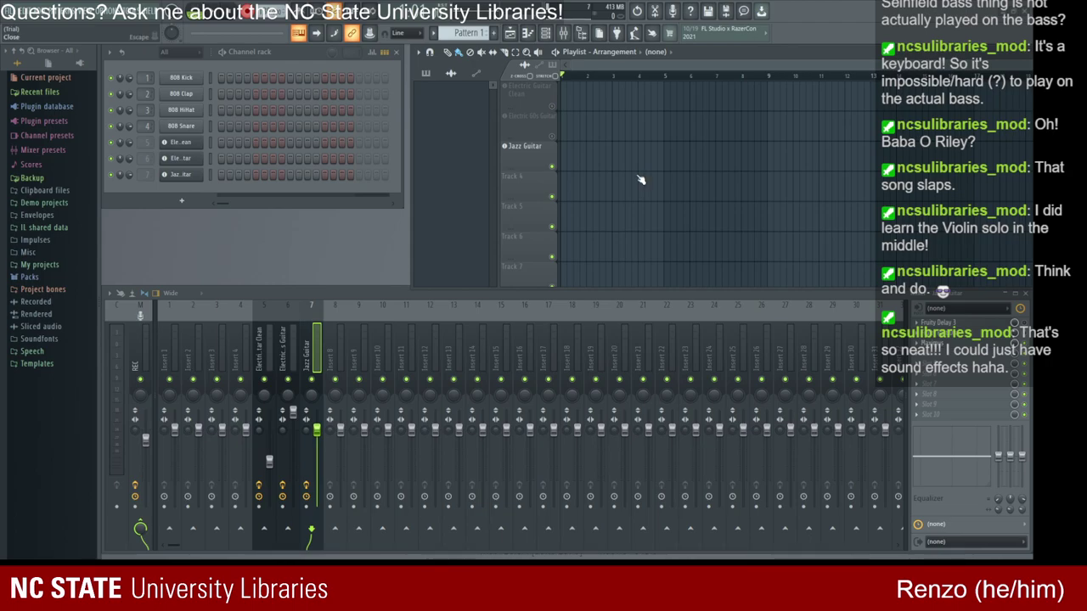
pyautogui.click(180, 174)
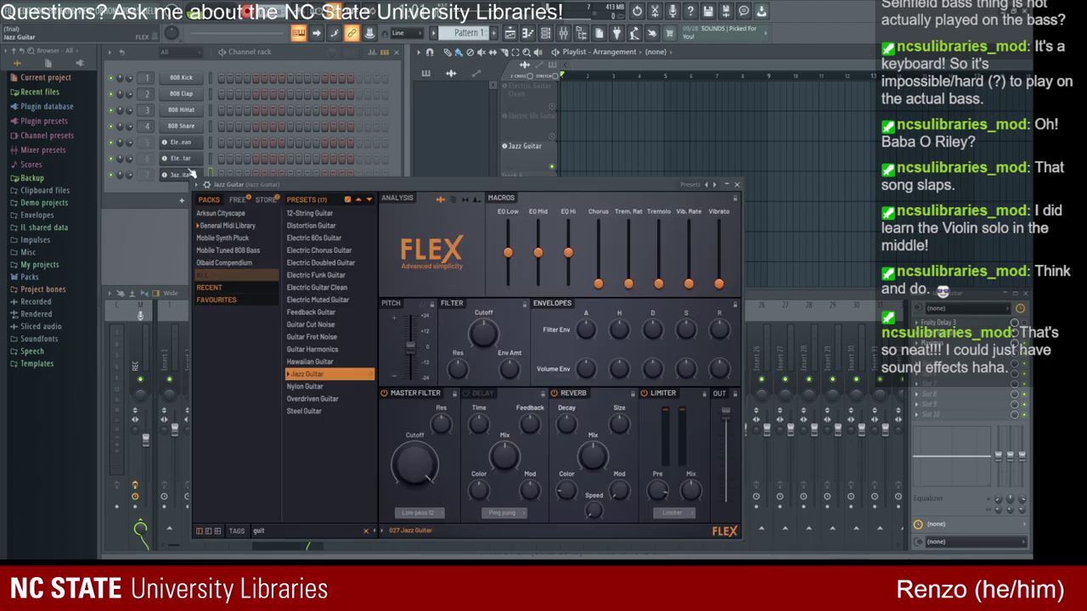
pyautogui.click(736, 184)
pyautogui.moveTo(316, 428); pyautogui.dragTo(316, 416)
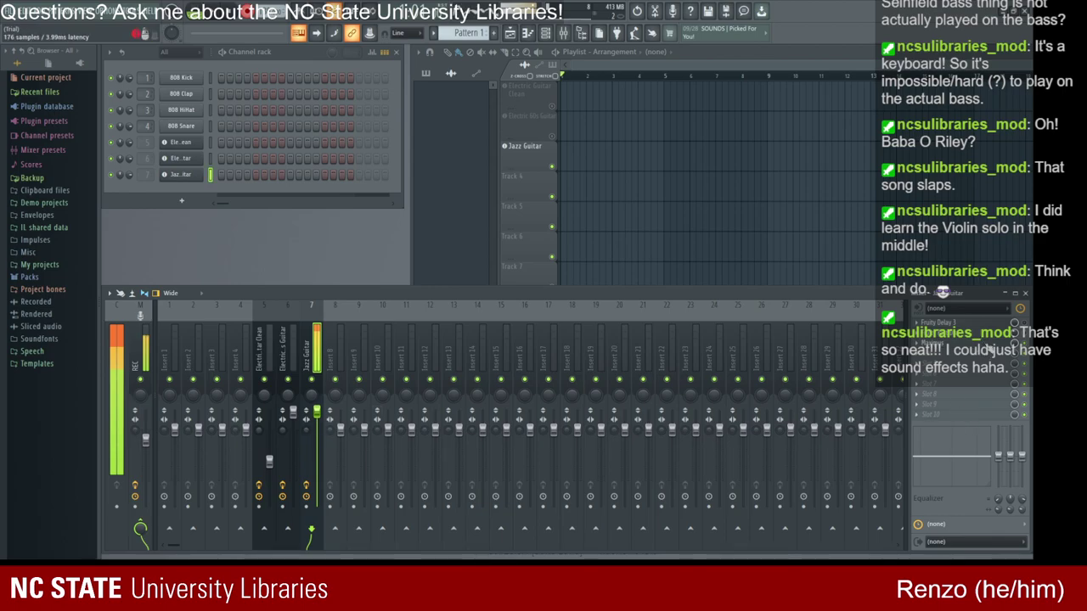
# Step: Reopen Maximus on the Jazz Guitar track, try a post gain of 13.1 dB, adjust its saturation ceiling and close the window
pyautogui.click(987, 342)
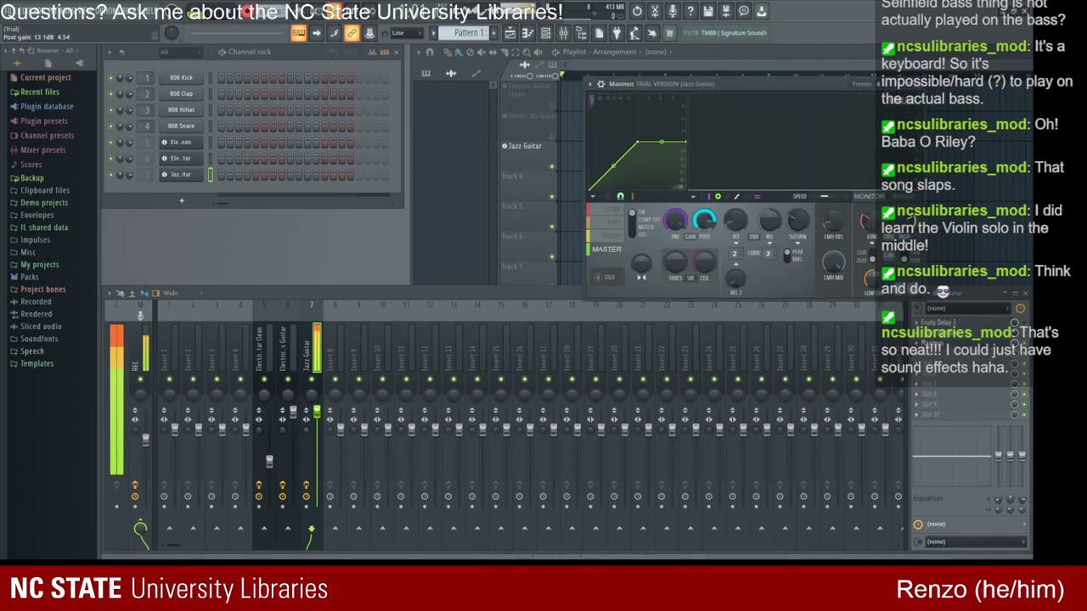
pyautogui.moveTo(704, 263); pyautogui.dragTo(704, 255)
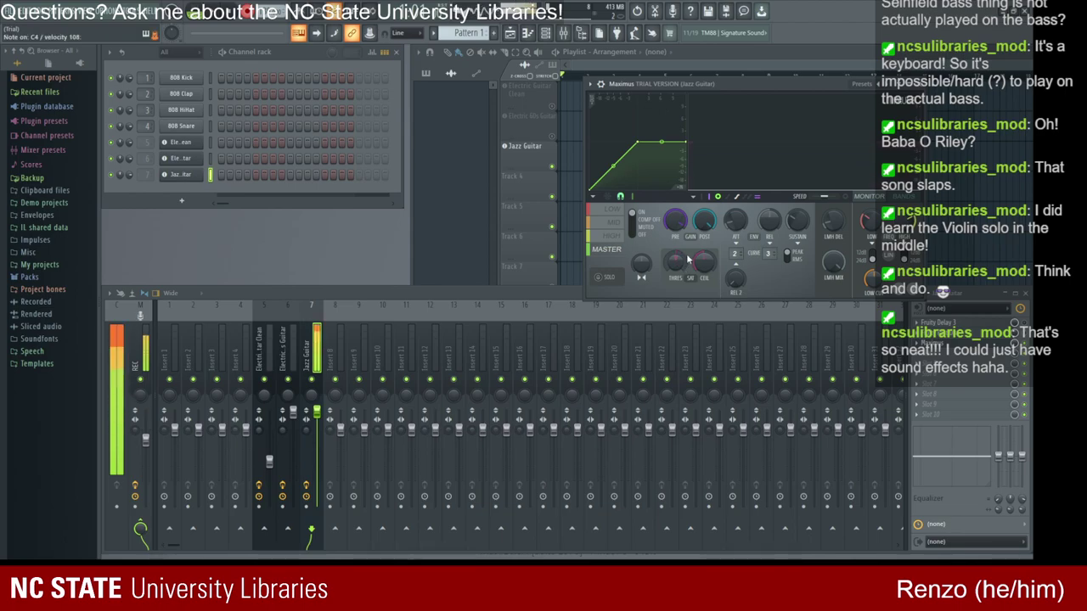
pyautogui.click(873, 83)
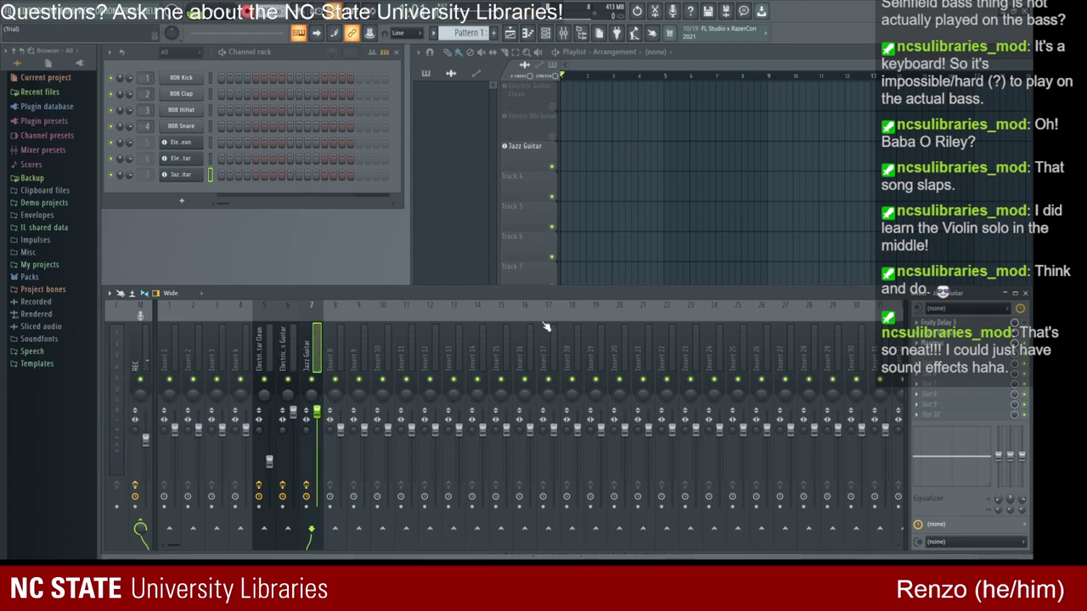
# Step: Record a Jazz Guitar take of about 12 bars into the playlist from bar 1 and stop the recording
pyautogui.press('space')
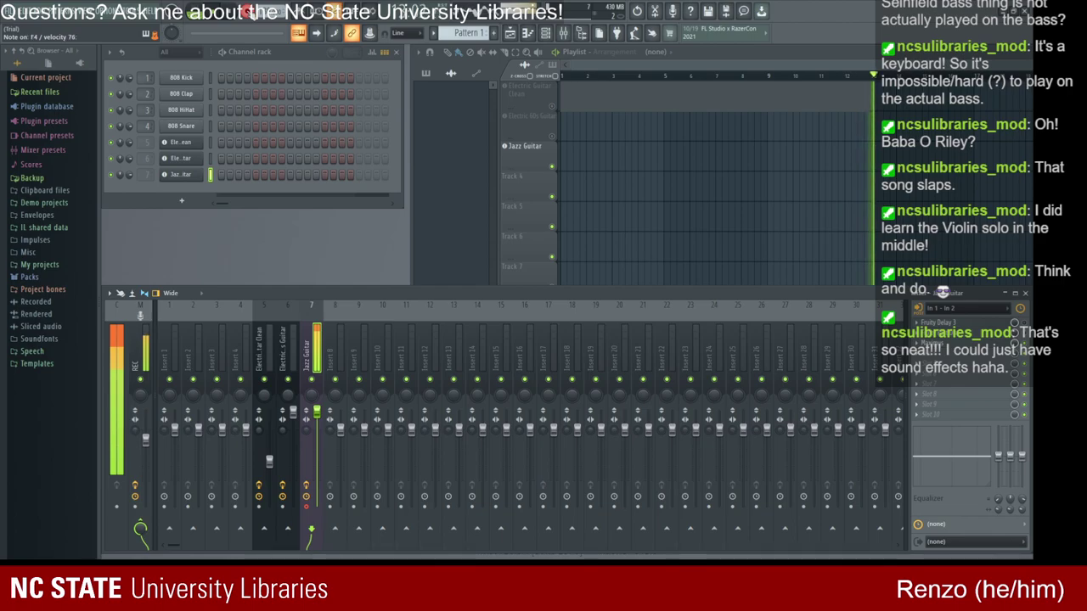
pyautogui.click(229, 17)
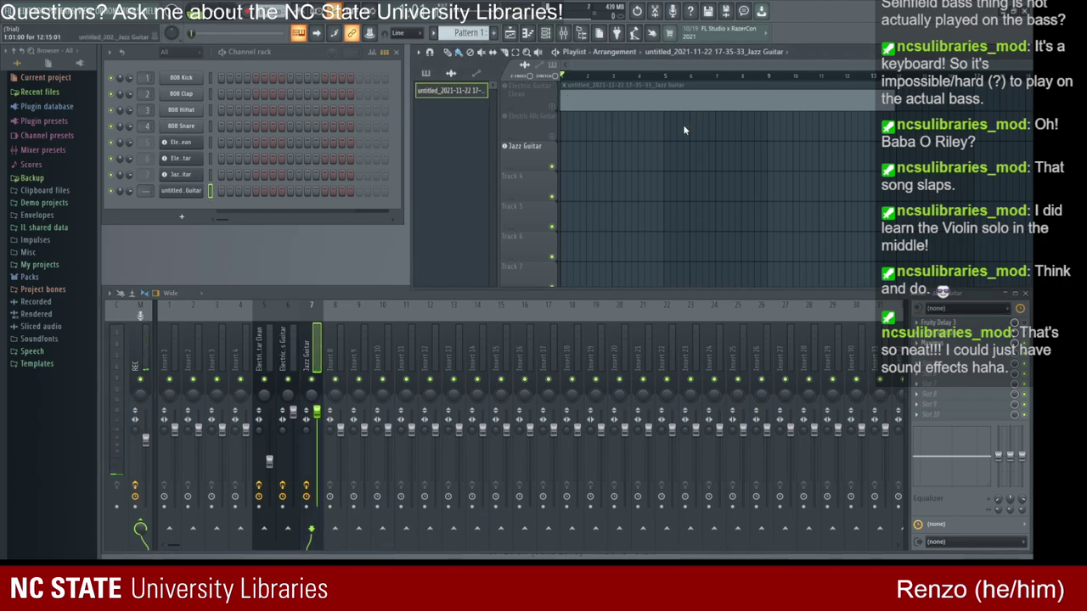
# Step: Open the recorded take in Edison, normalize it and send the result to the playlist as a new audio clip
pyautogui.hotkey('ctrl', 'e')
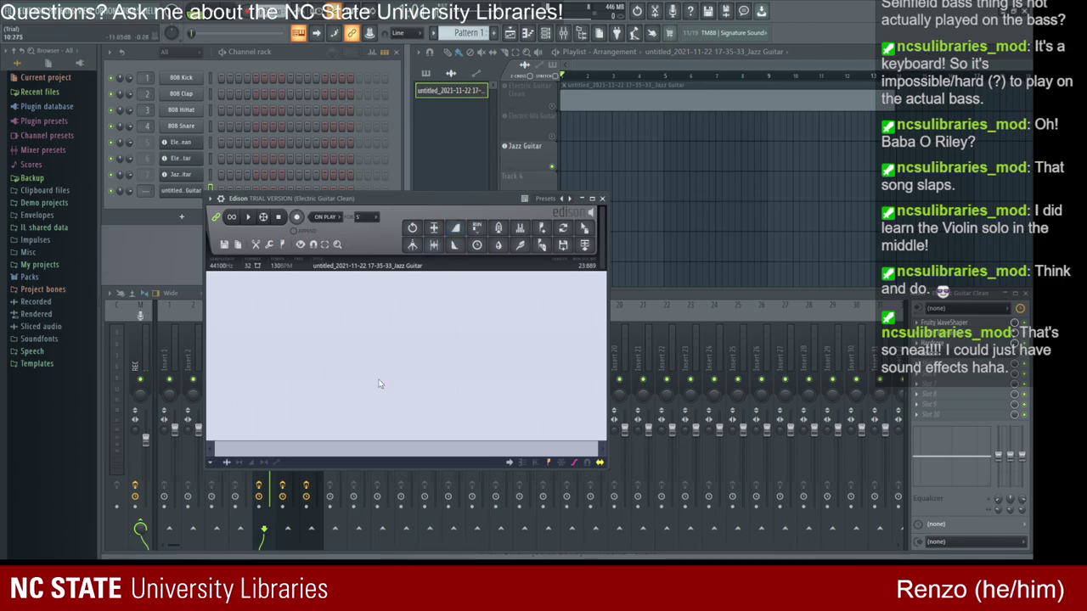
pyautogui.click(432, 229)
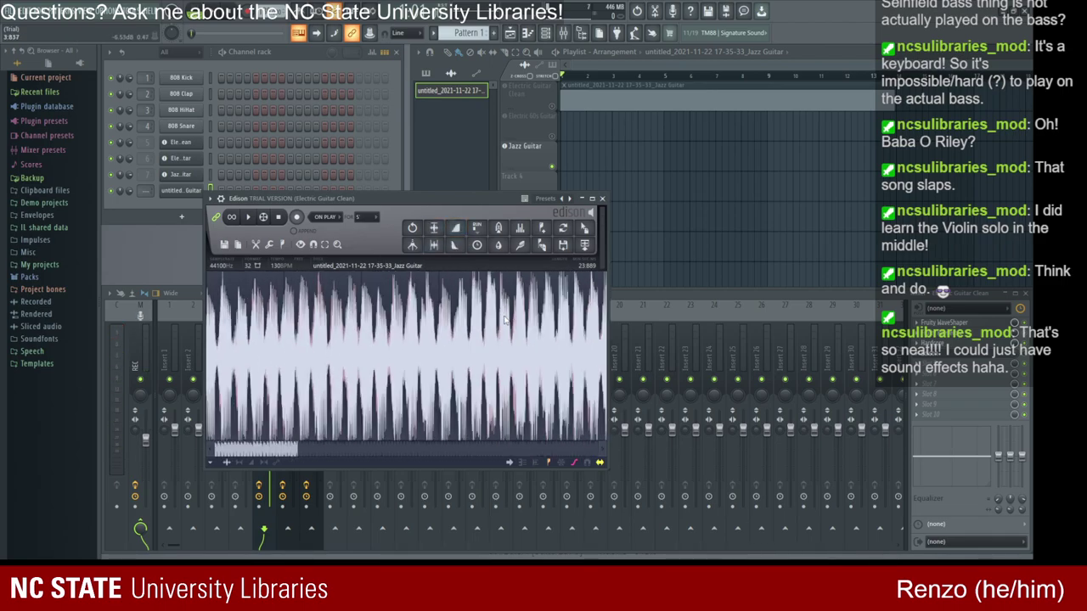
pyautogui.scroll(5, 504, 343)
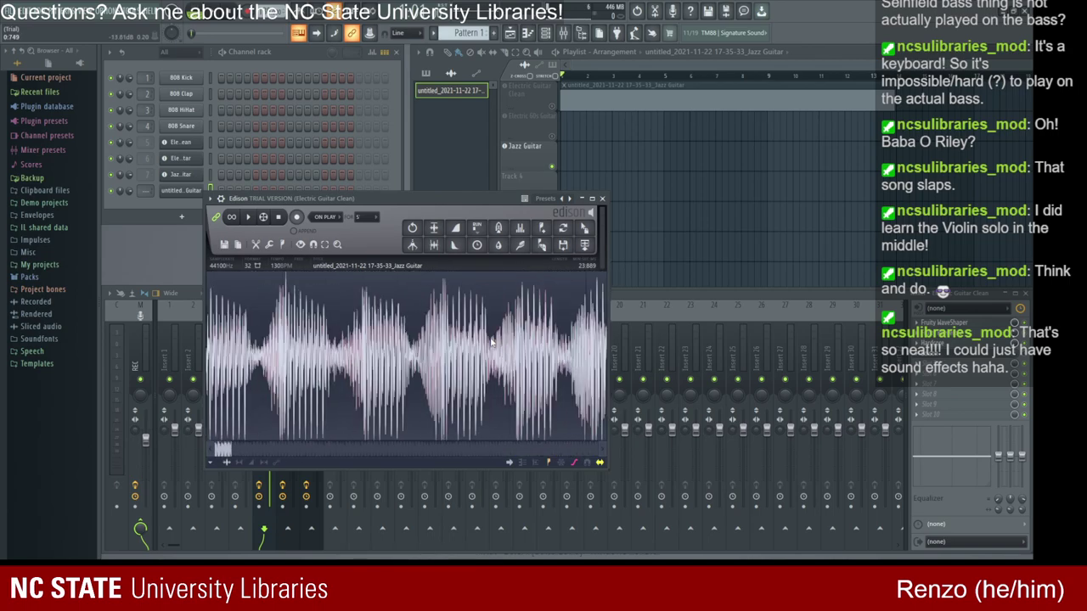
pyautogui.scroll(-4, 492, 350)
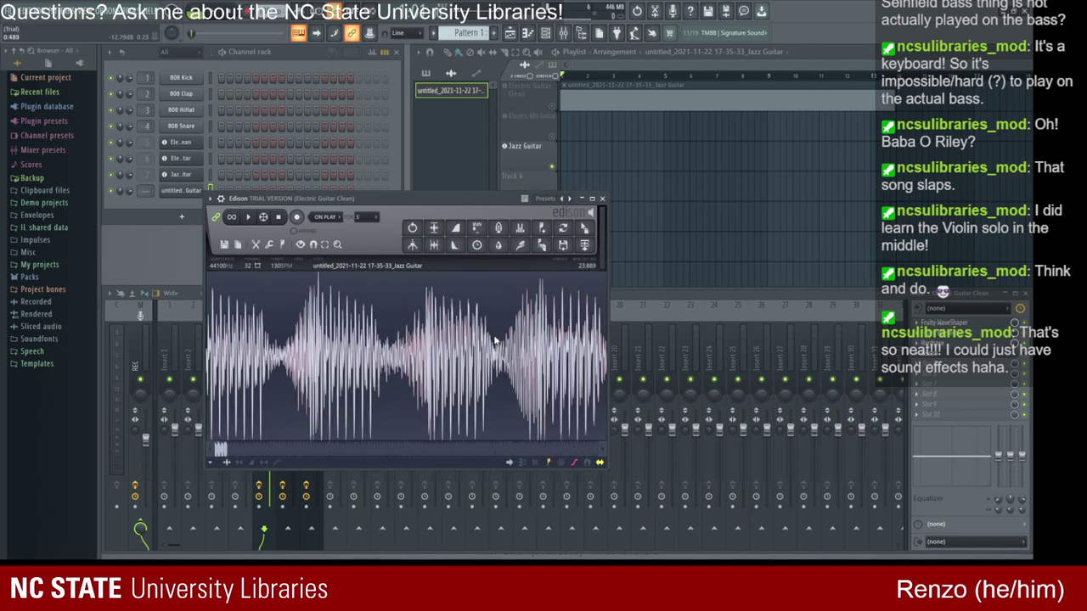
pyautogui.click(592, 245)
pyautogui.click(602, 199)
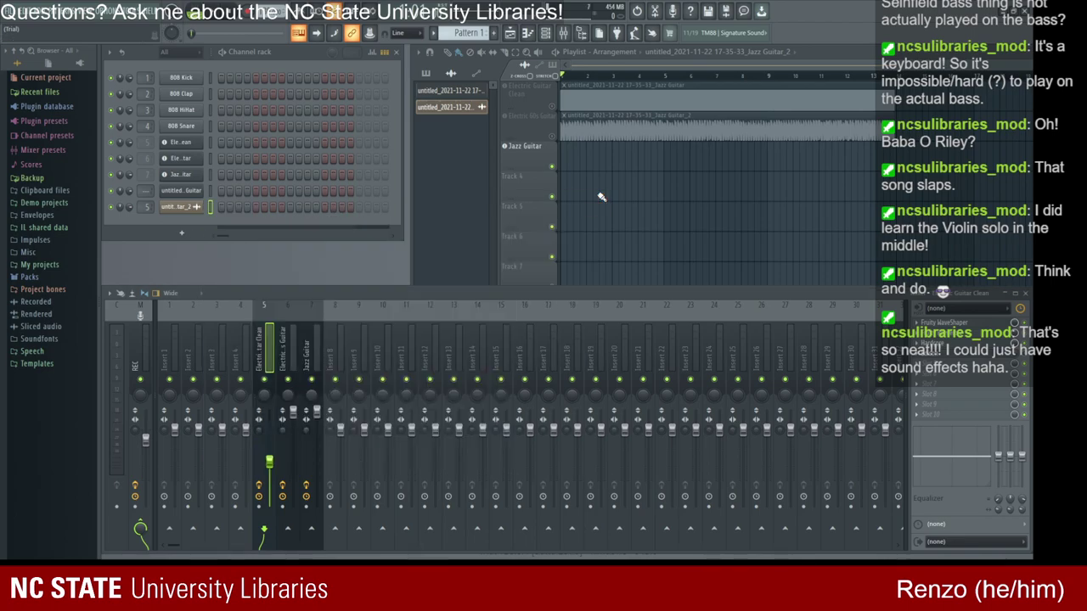
# Step: Replace the original take with the normalized clip on the first track, enable that track, mute the Jazz Guitar track and play the clip
pyautogui.rightClick(573, 85)
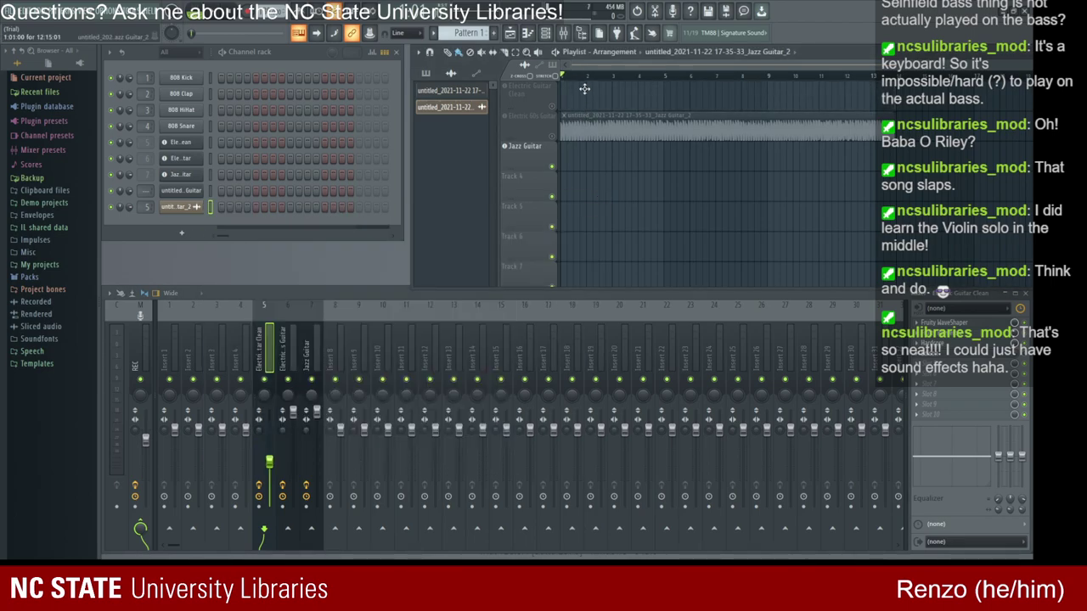
pyautogui.moveTo(582, 117); pyautogui.dragTo(574, 107)
pyautogui.click(555, 106)
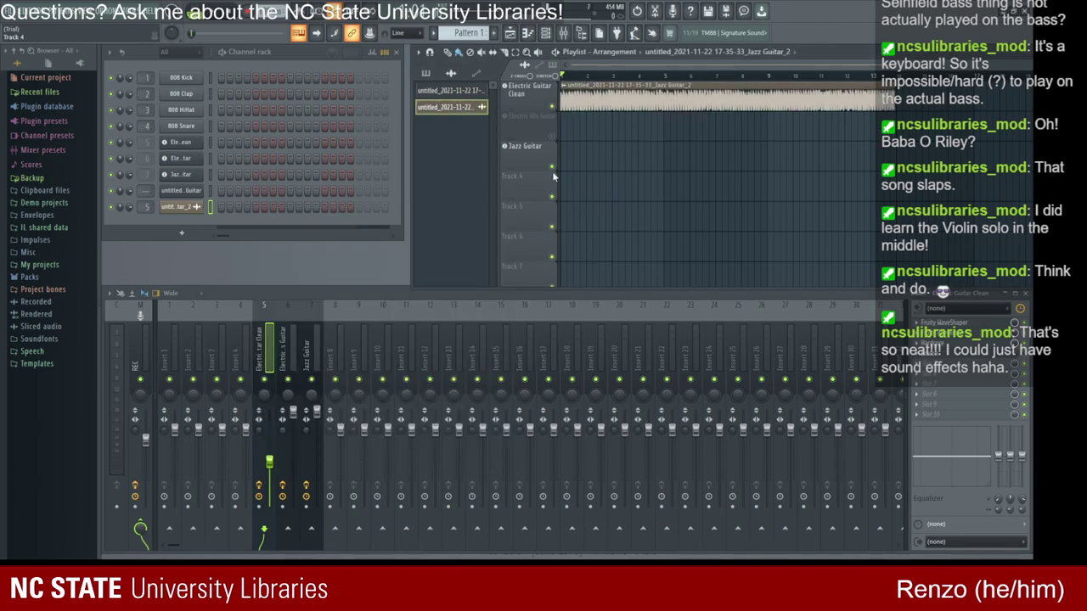
pyautogui.click(214, 16)
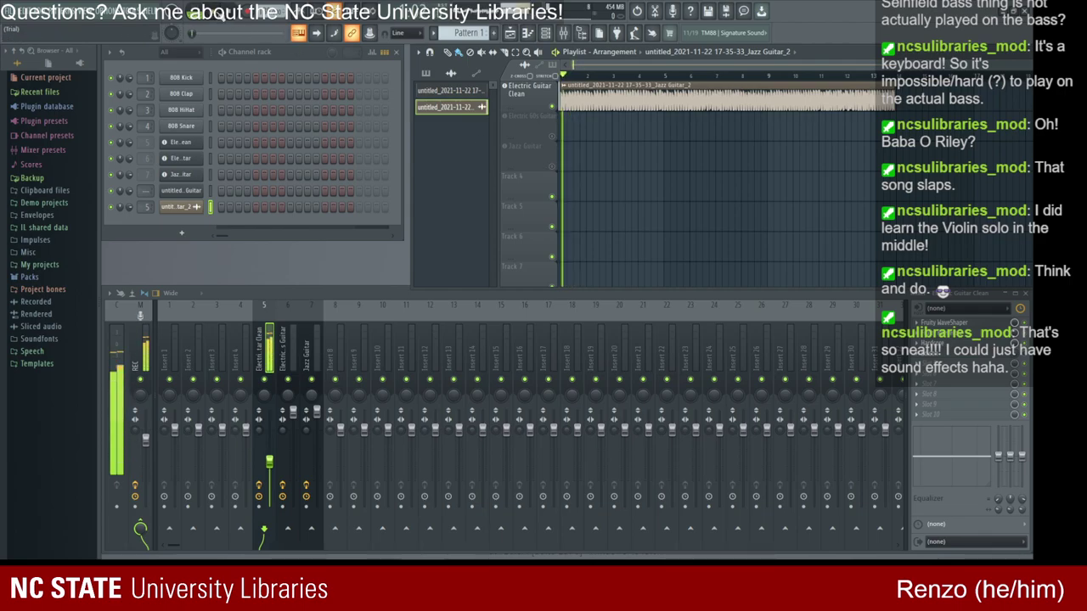
# Step: Stop playback, clear the guitar clip from the playlist and delete both Jazz Guitar audio clip sources from the project
pyautogui.click(304, 341)
pyautogui.hotkey('ctrl', 'z')
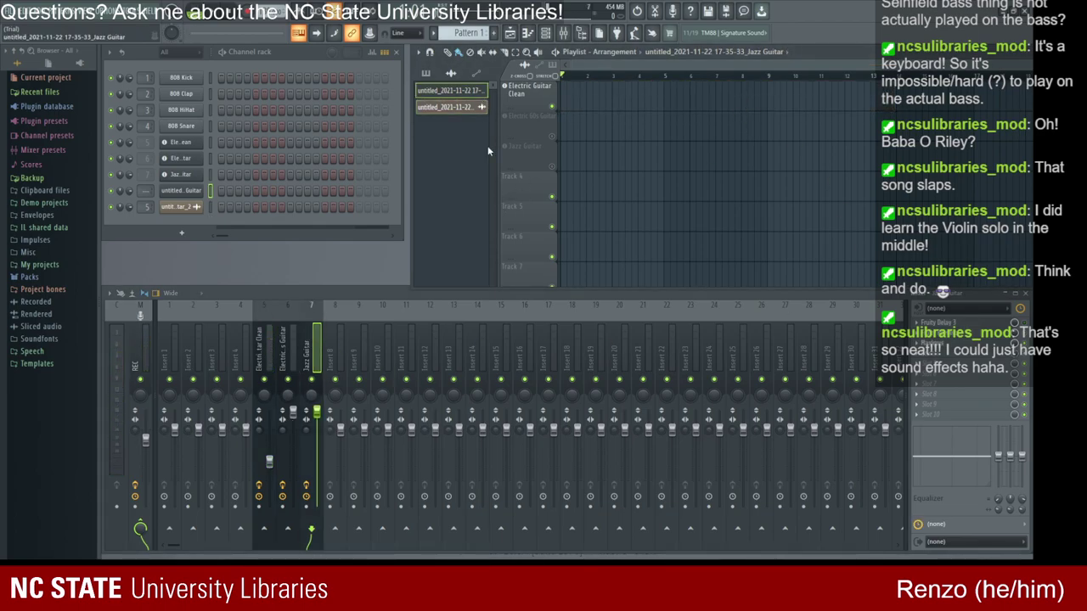
pyautogui.hotkey('ctrl', 'z')
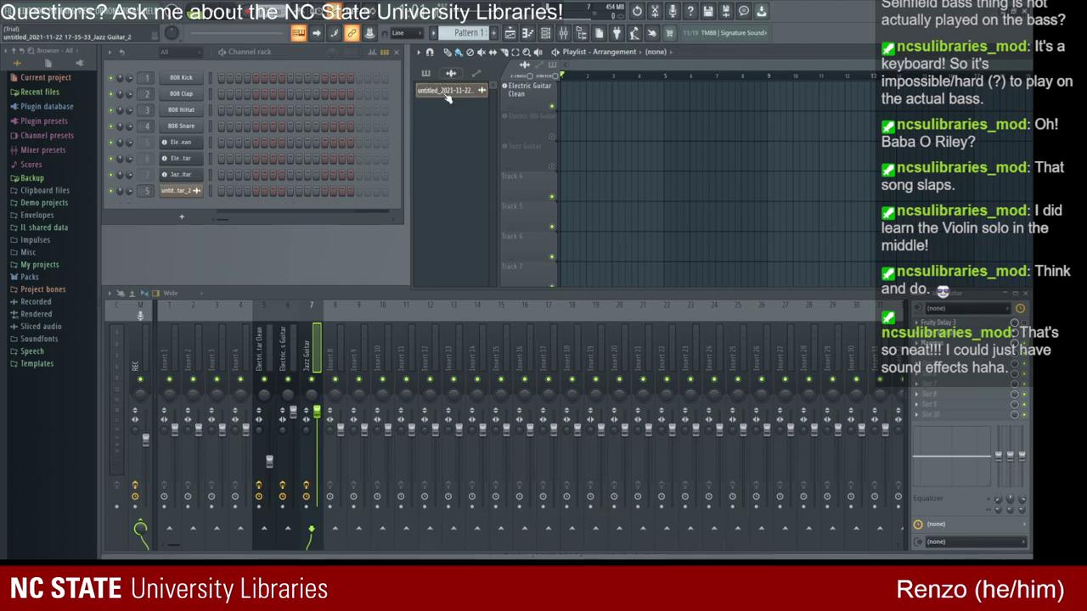
pyautogui.hotkey('ctrl', 'z')
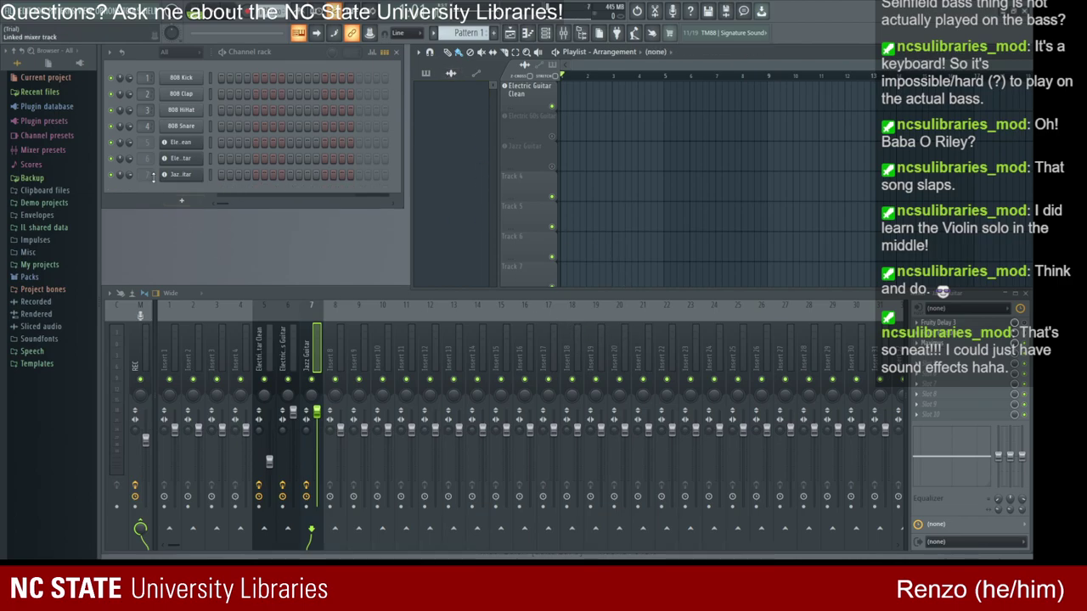
# Step: Audition the Jazz Guitar preset in FLEX, close it and record a new take of about 12 bars from bar 1
pyautogui.click(182, 176)
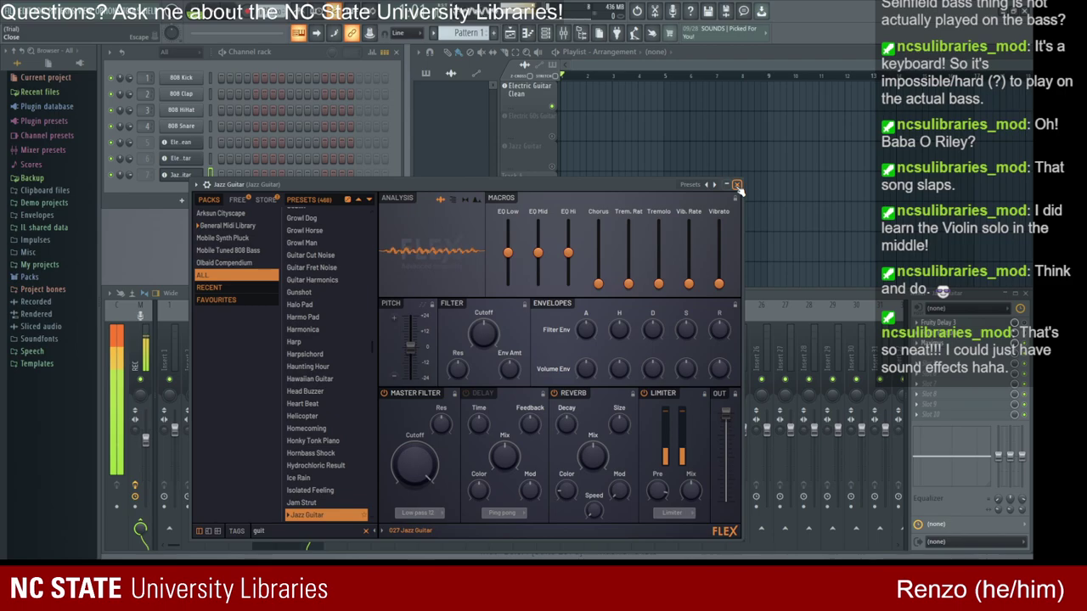
pyautogui.click(493, 170)
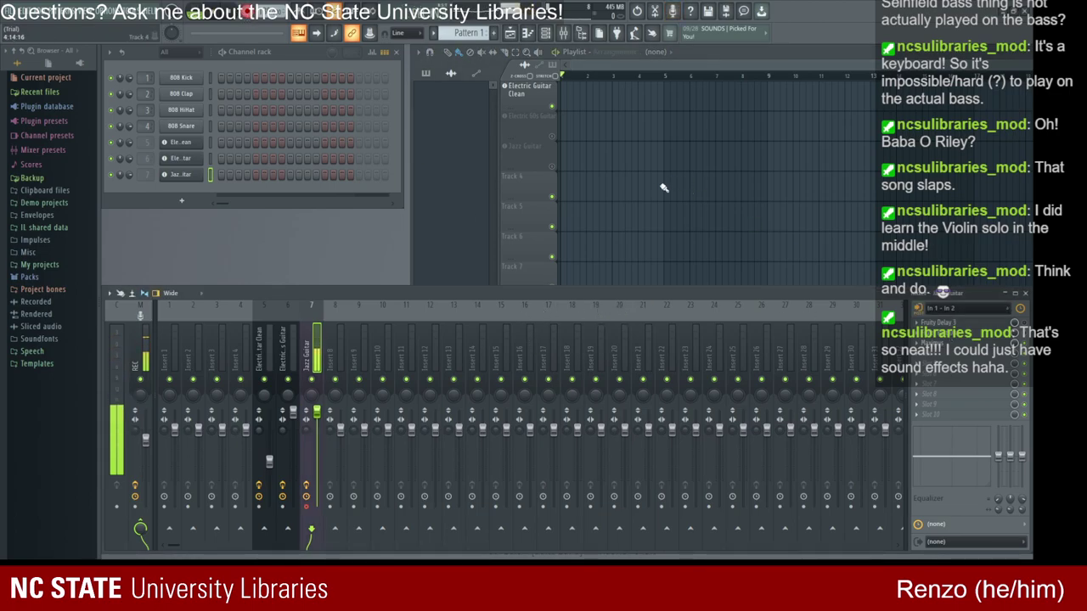
pyautogui.press('space')
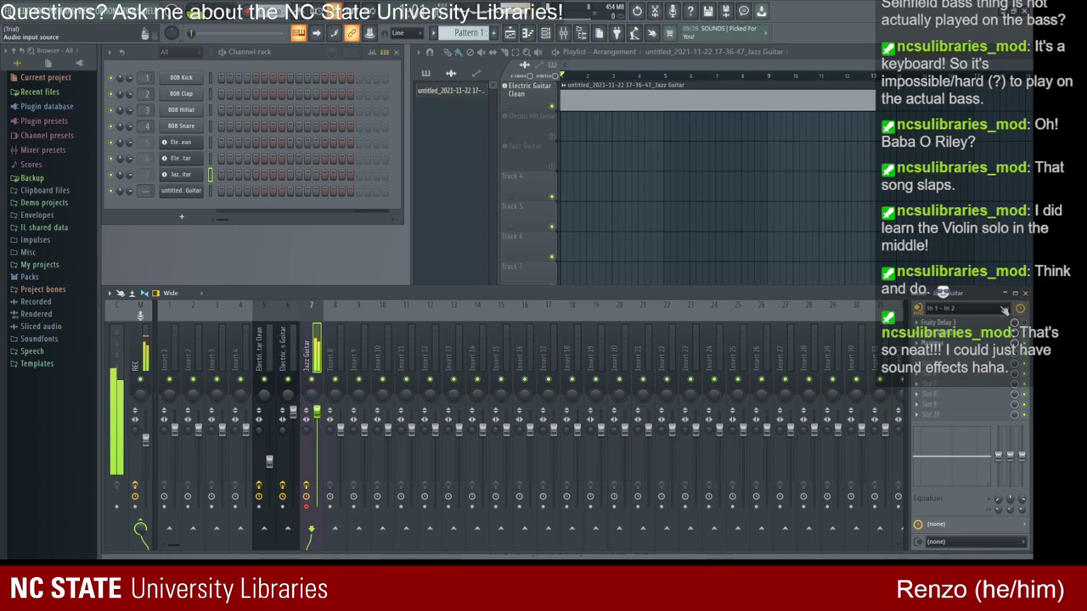
# Step: Play the new recording from bar 1, stop it and lower the mixer window's upper edge slightly
pyautogui.press('space')
pyautogui.press('space')
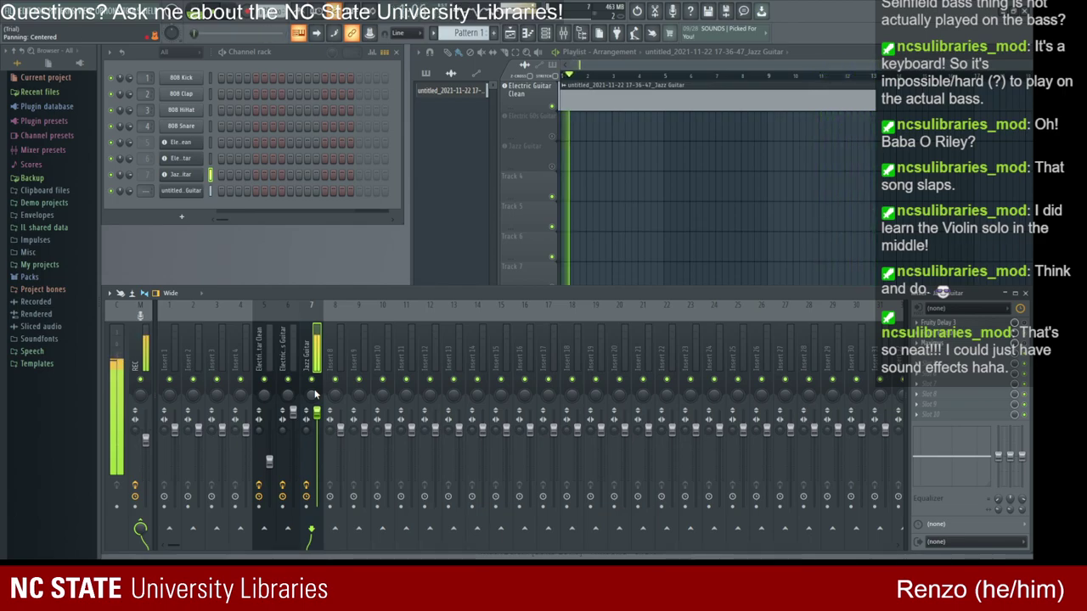
pyautogui.press('space')
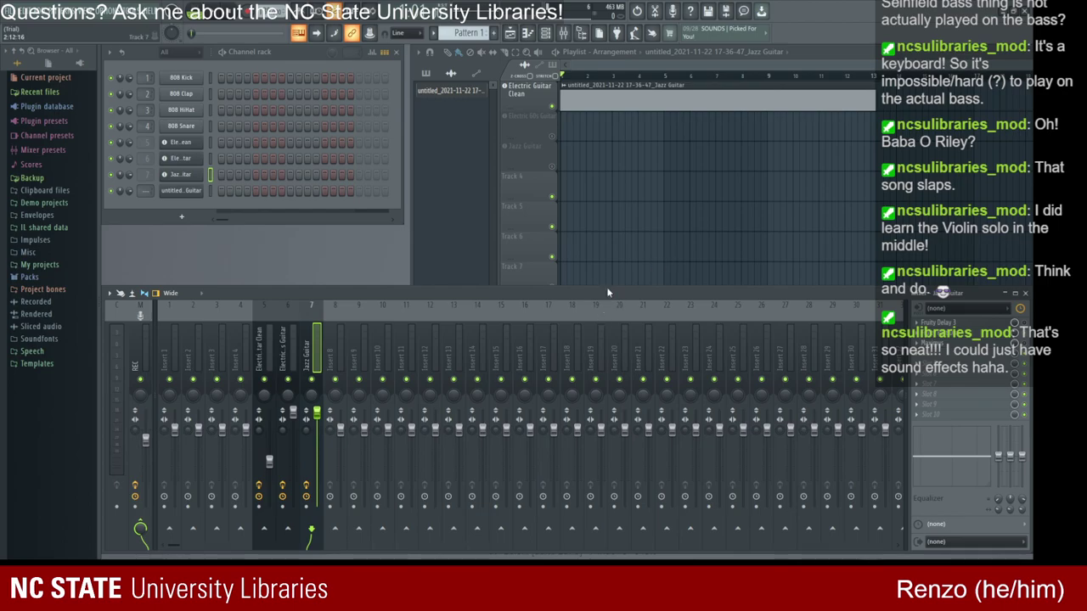
pyautogui.moveTo(609, 287); pyautogui.dragTo(567, 293)
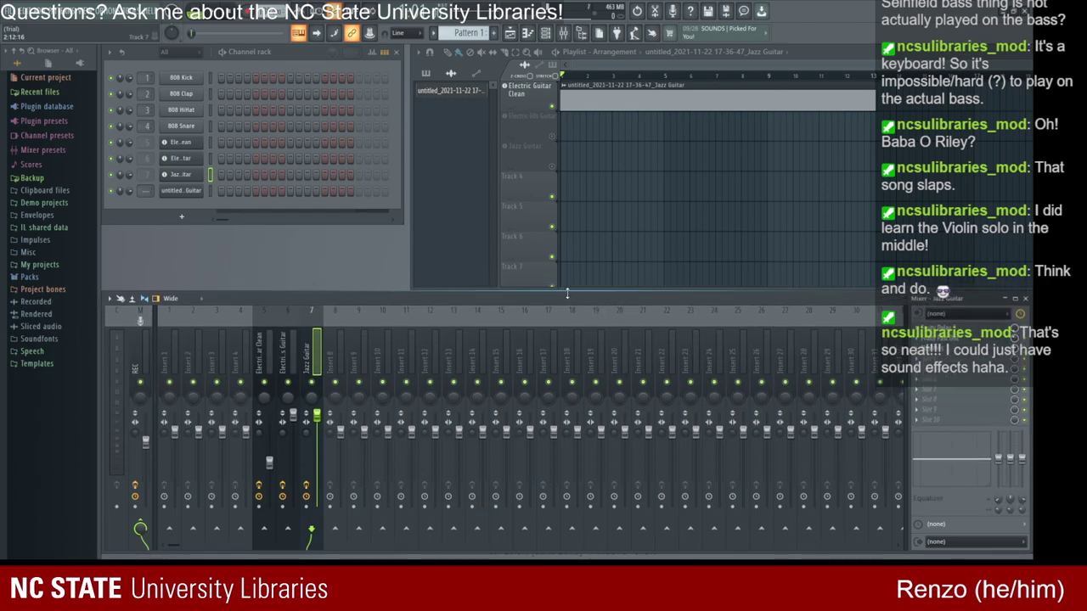